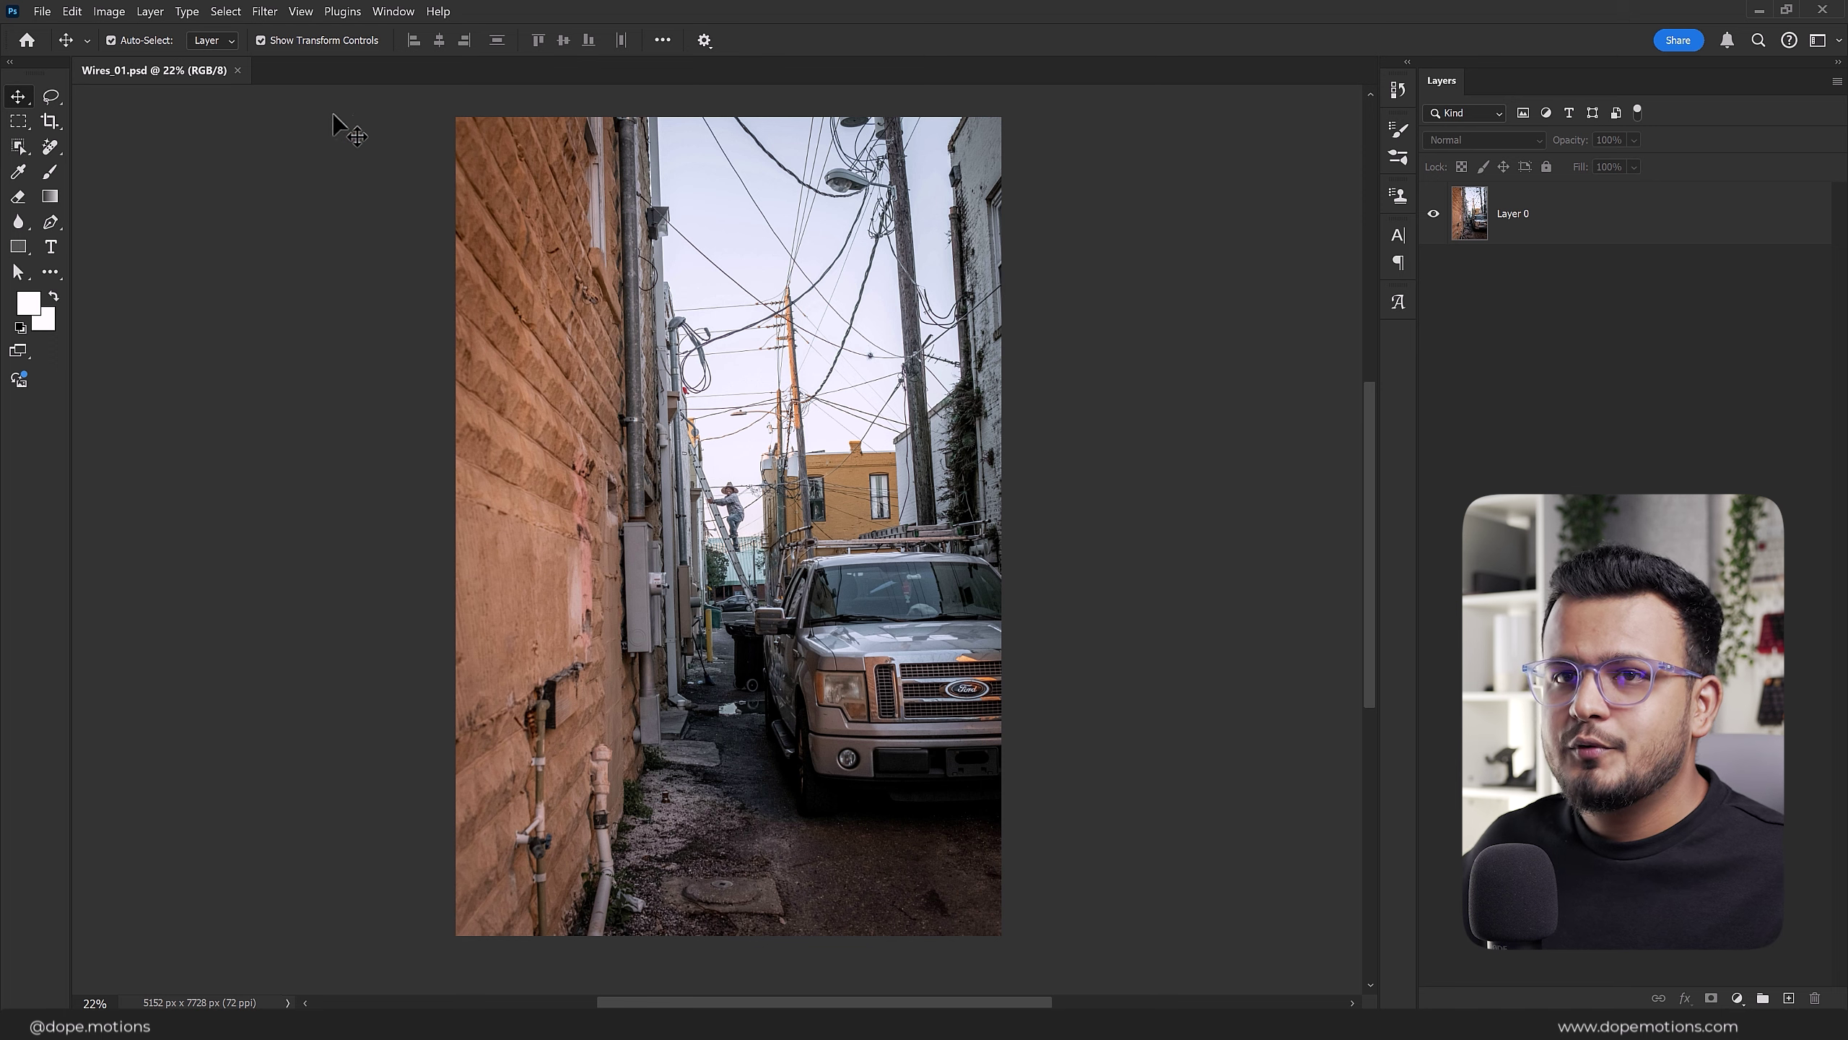
# Step: Run the Remove tool's Find distractions > Wires and cables on the alley photo, creating Layer 1
pyautogui.click(52, 145)
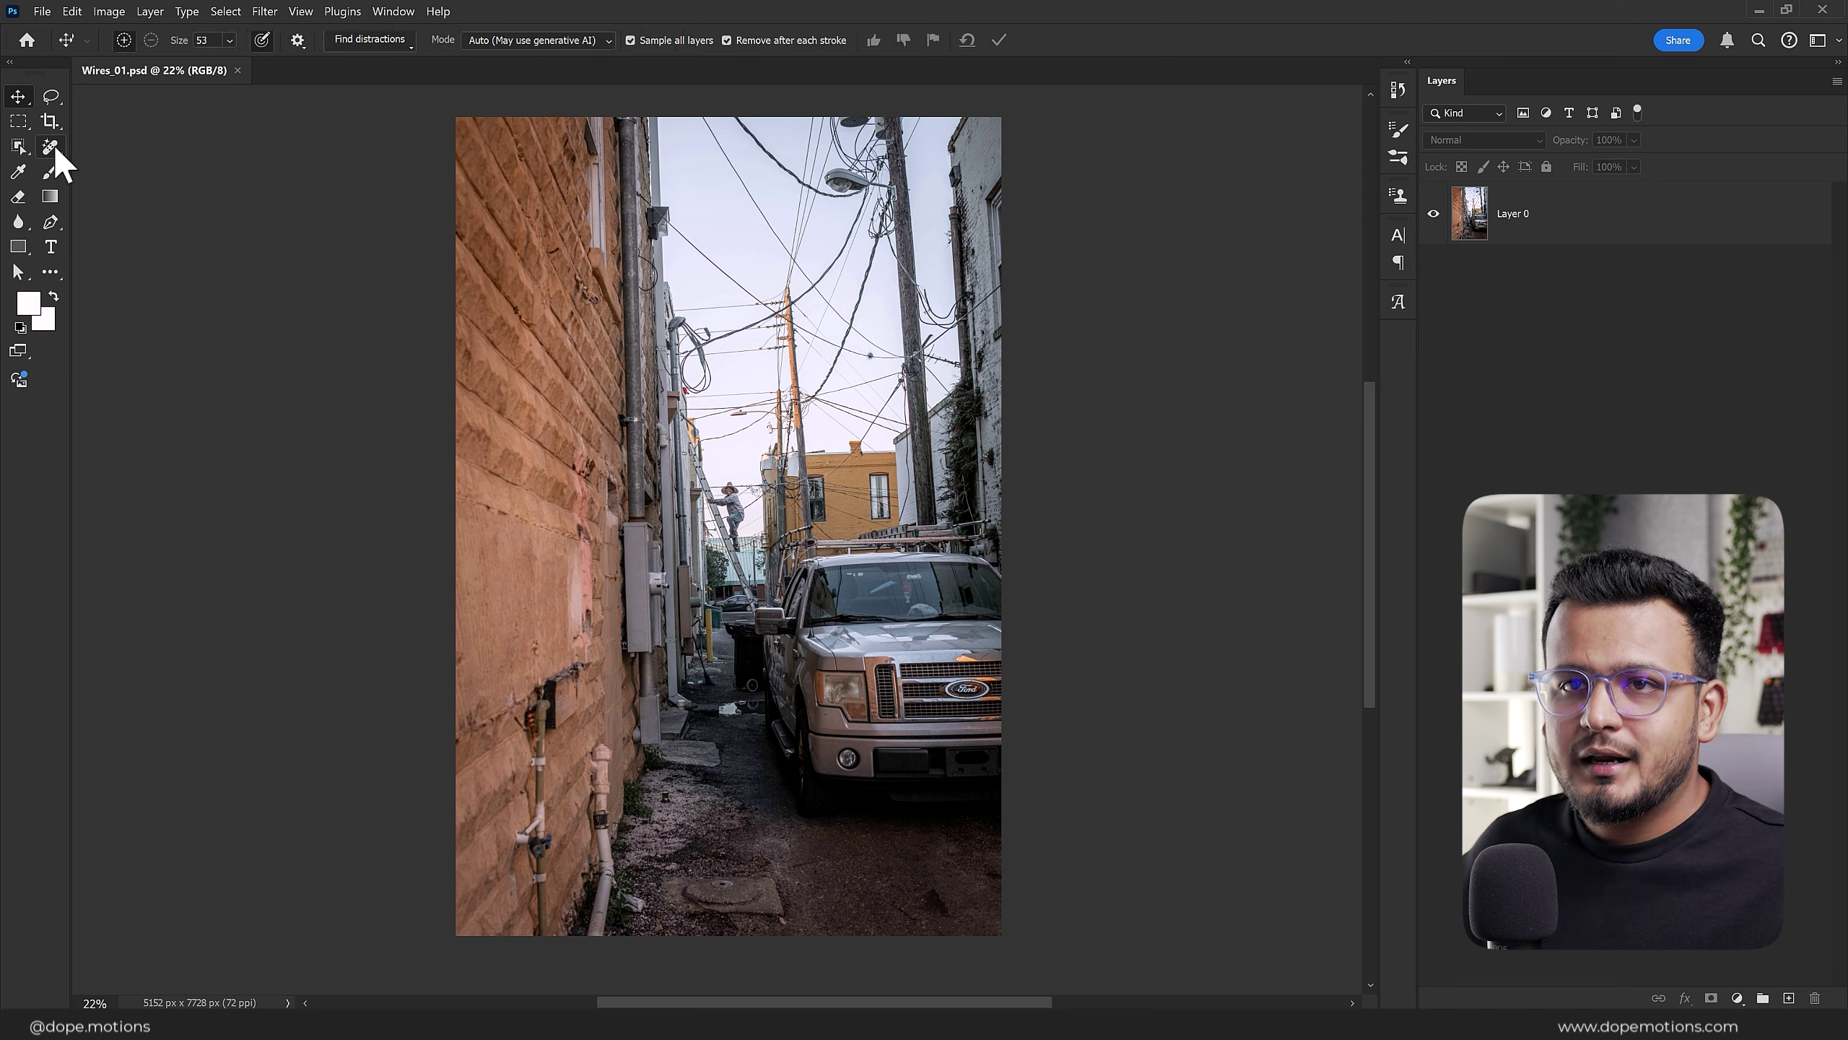
pyautogui.click(351, 46)
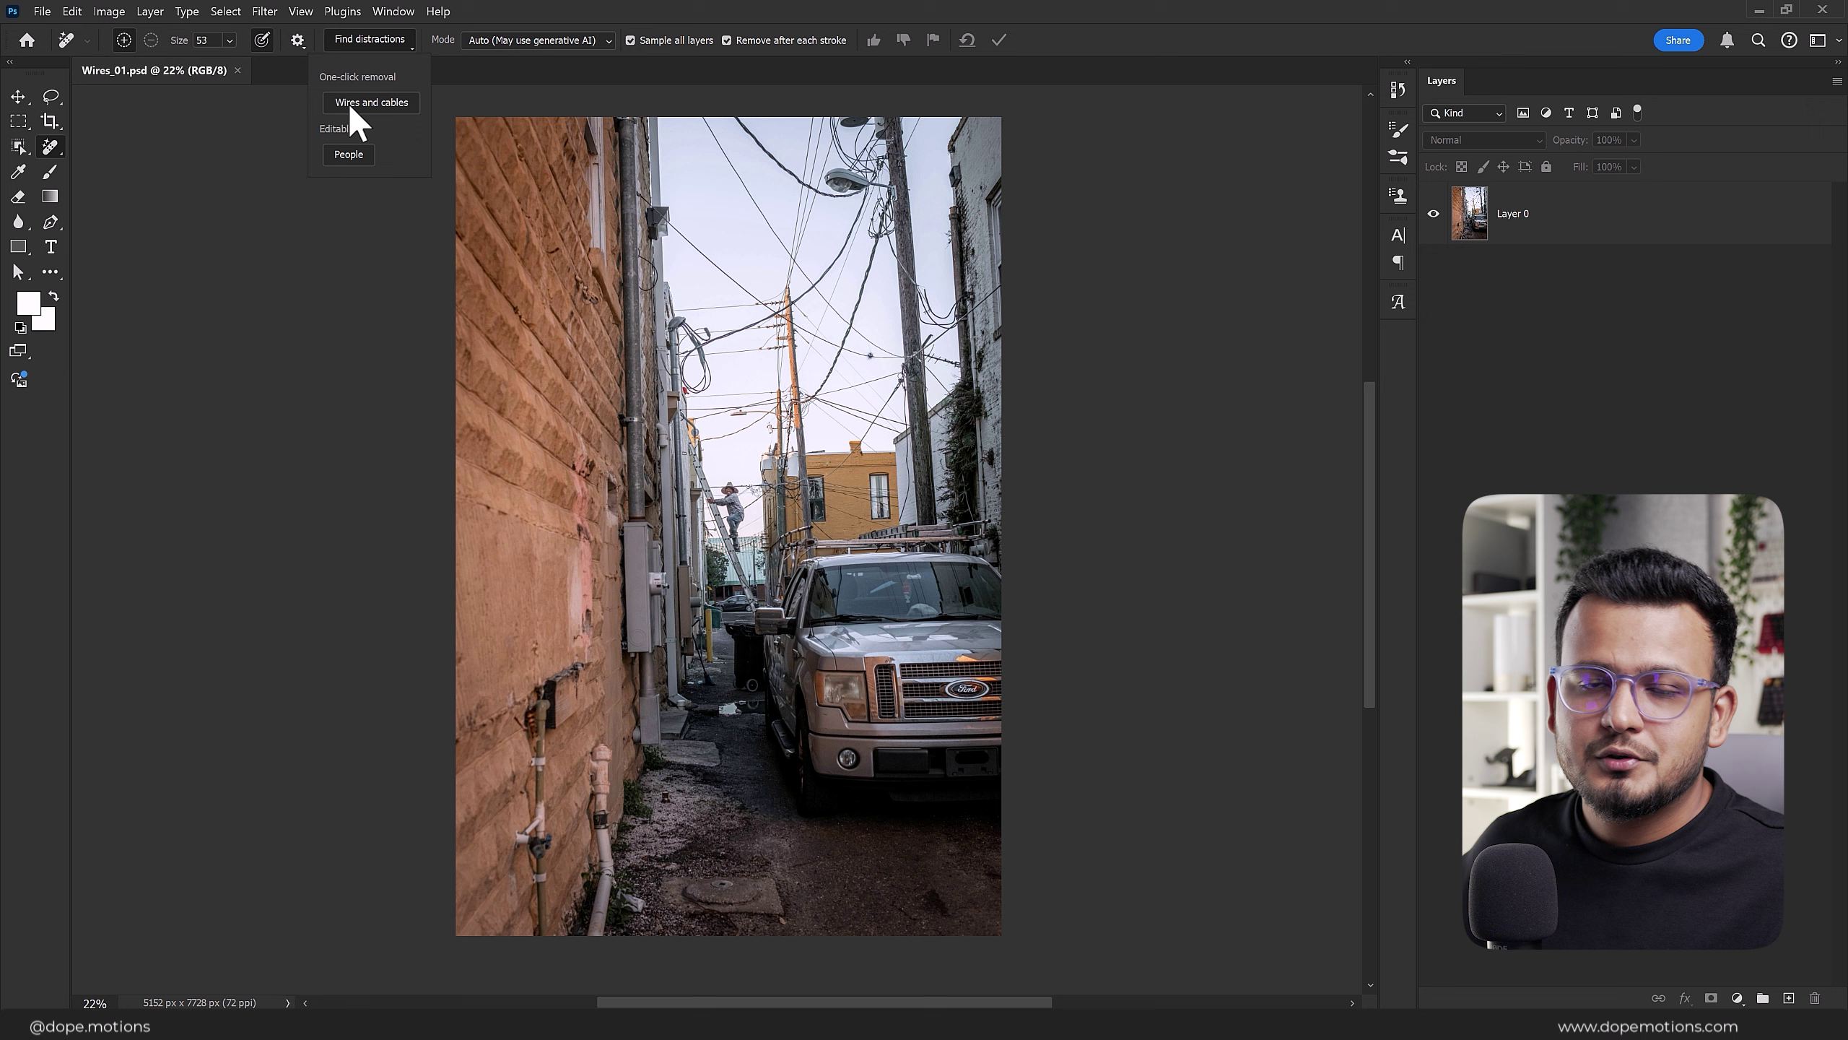
pyautogui.click(349, 154)
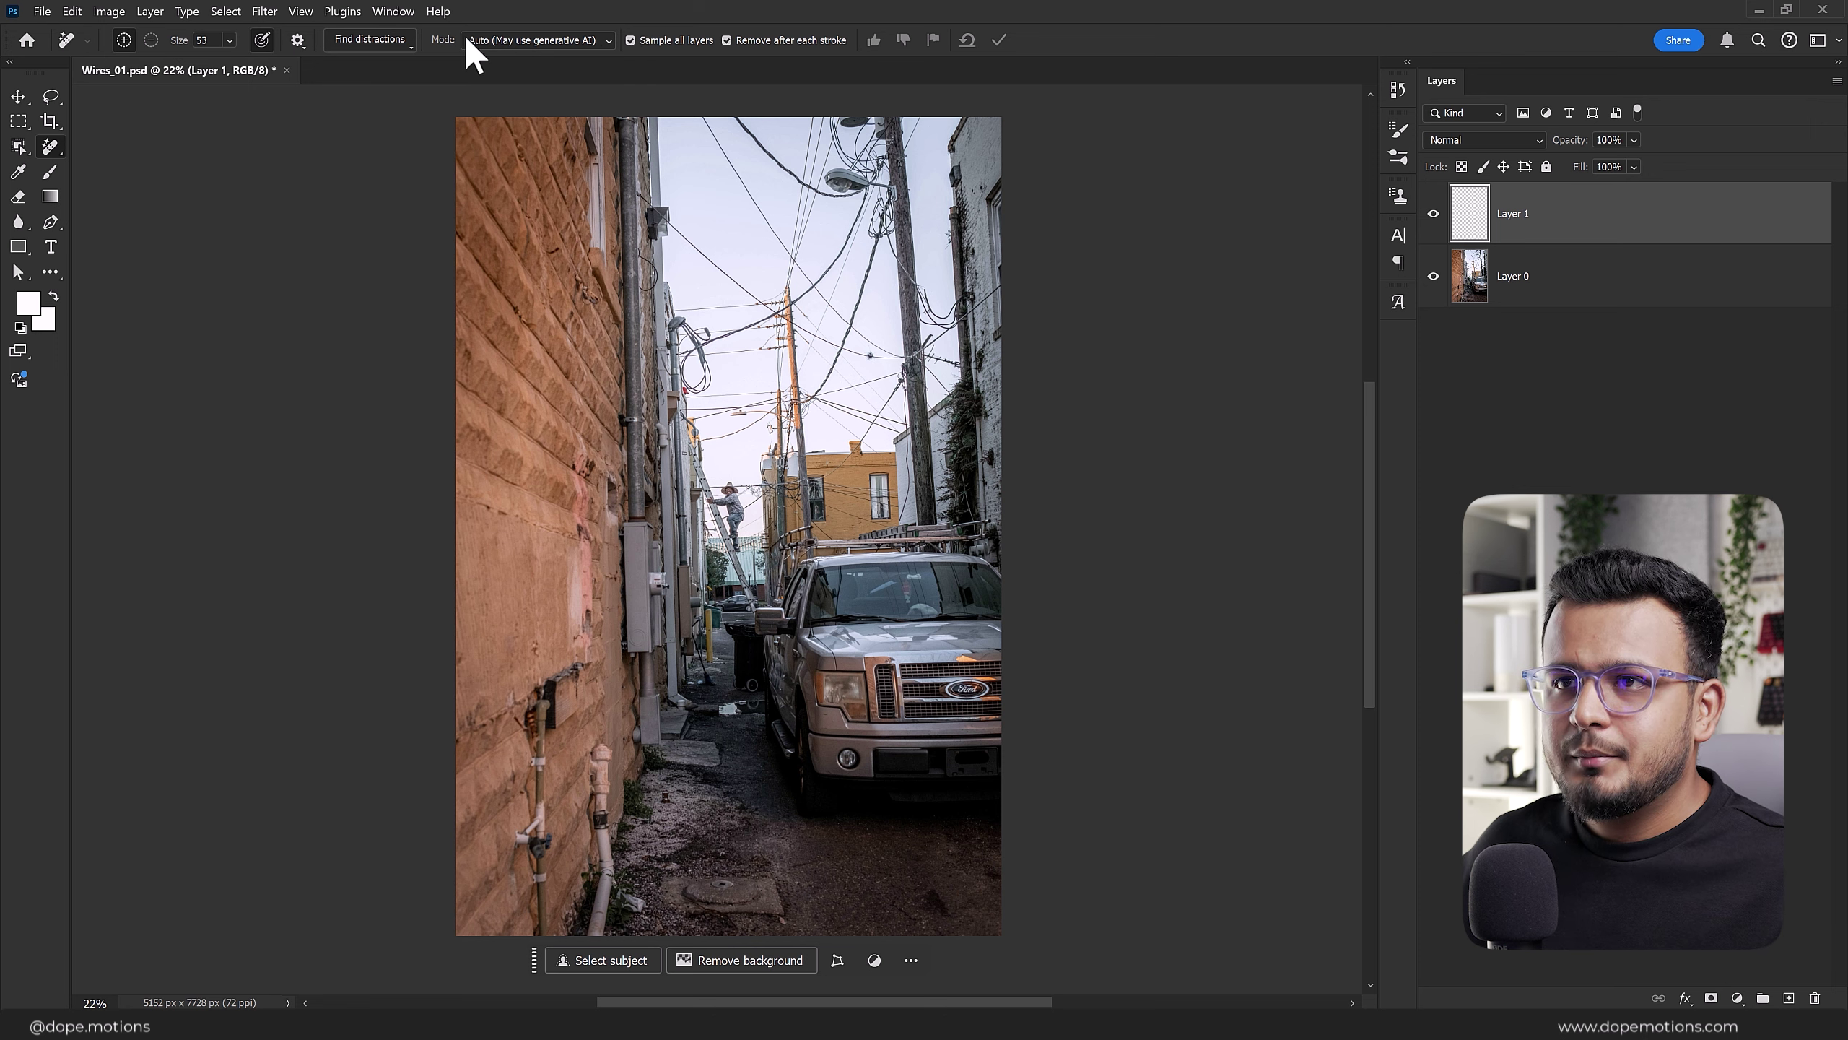
# Step: Keep the removal mode on Auto and rerun Wires and cables removal on the alley sky
pyautogui.click(507, 41)
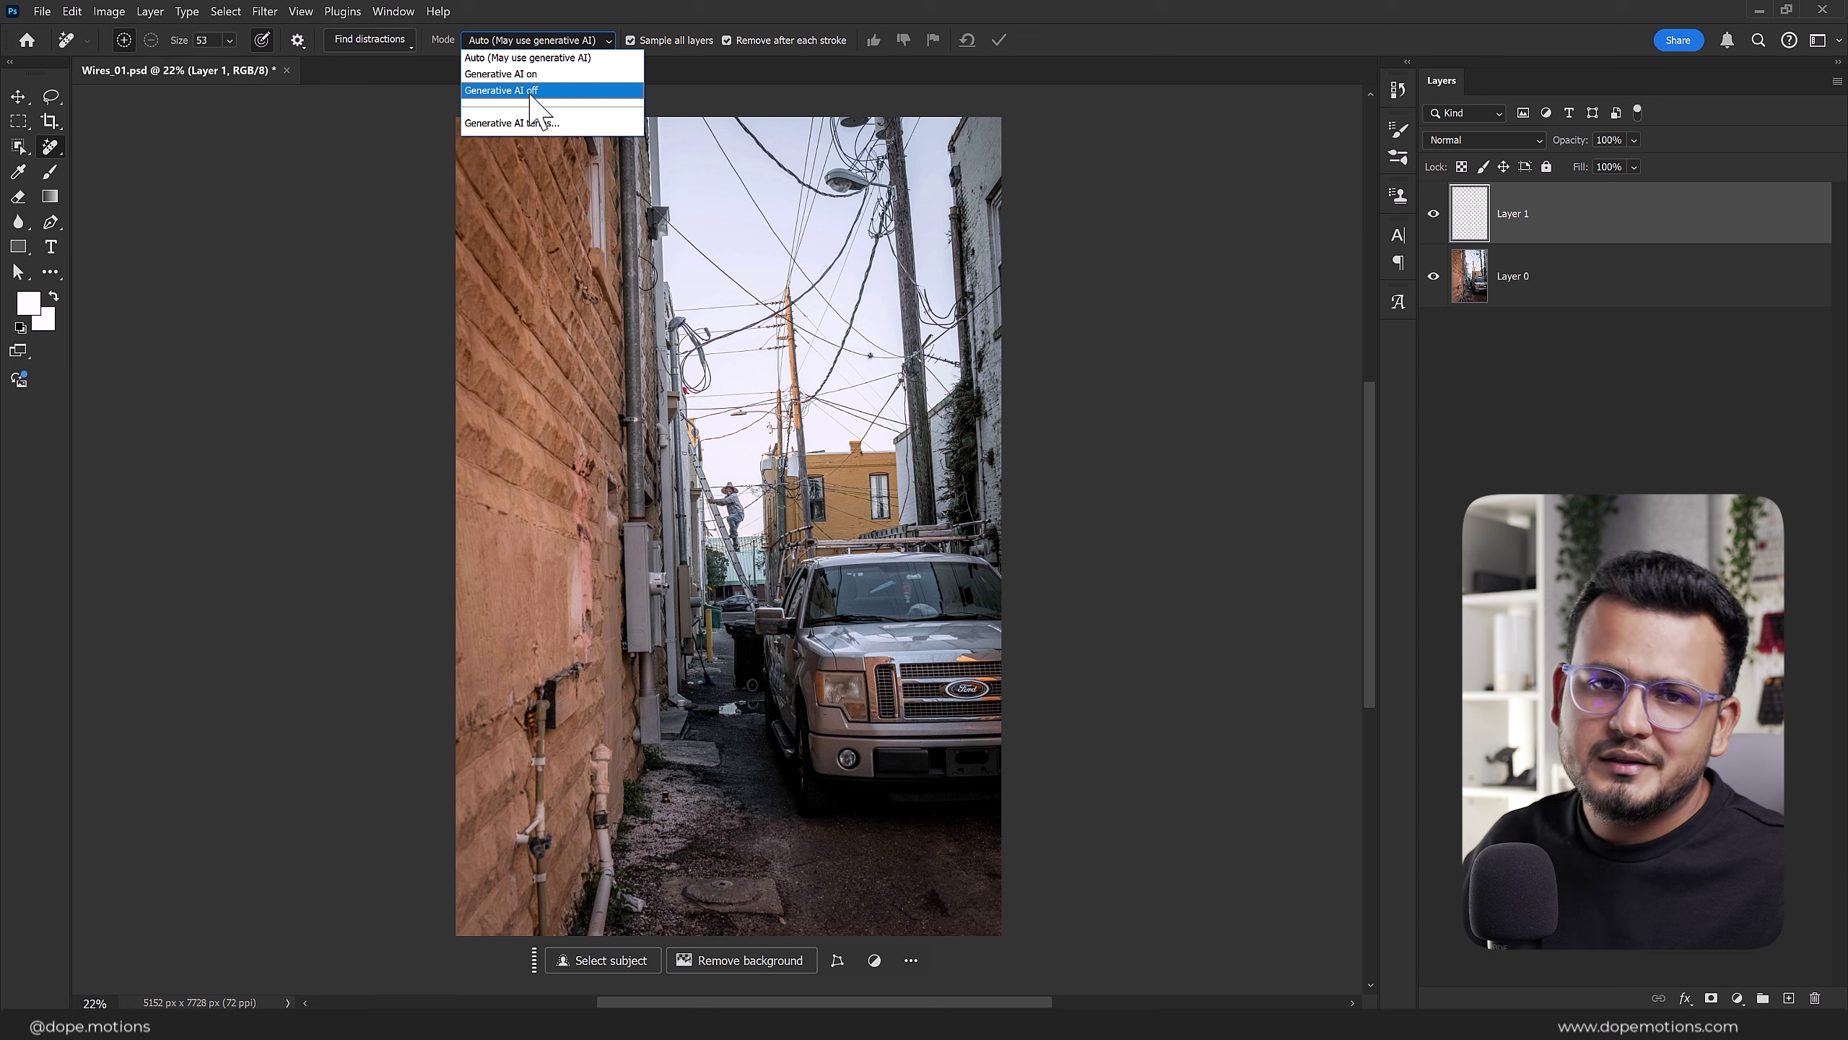
pyautogui.click(499, 60)
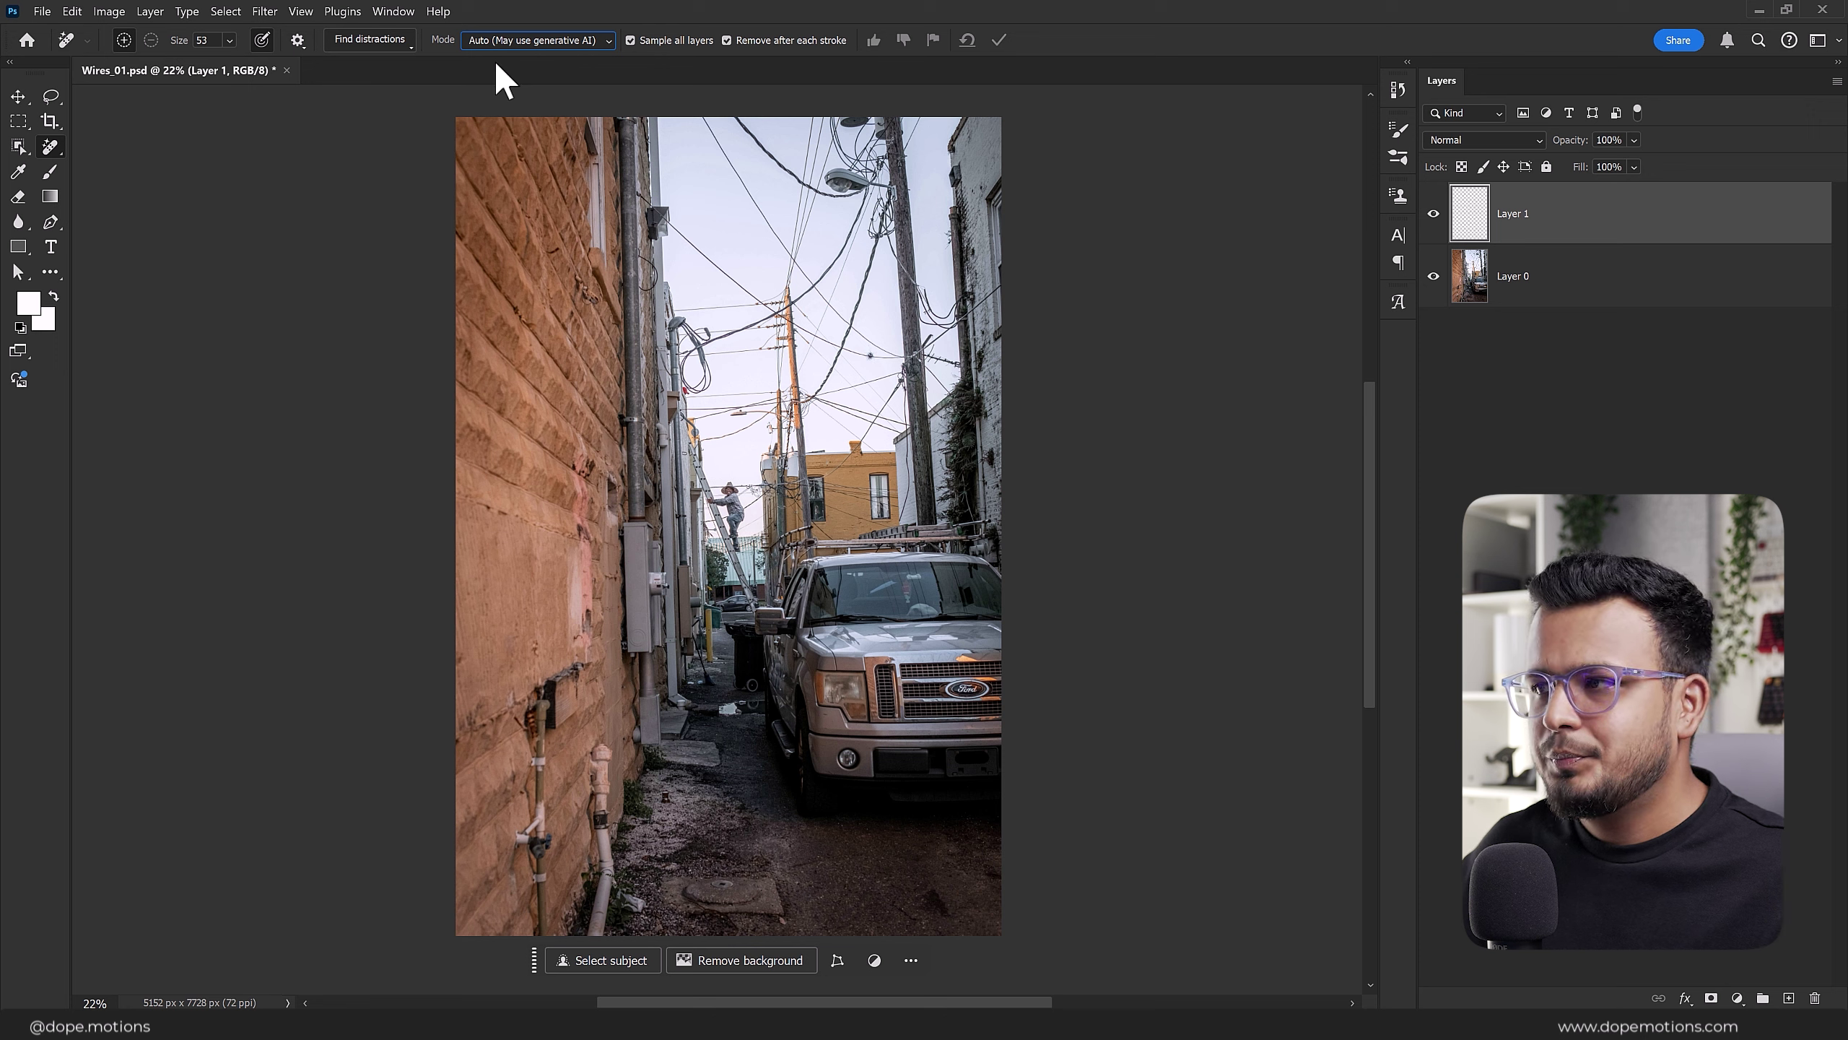
pyautogui.click(361, 40)
pyautogui.click(379, 109)
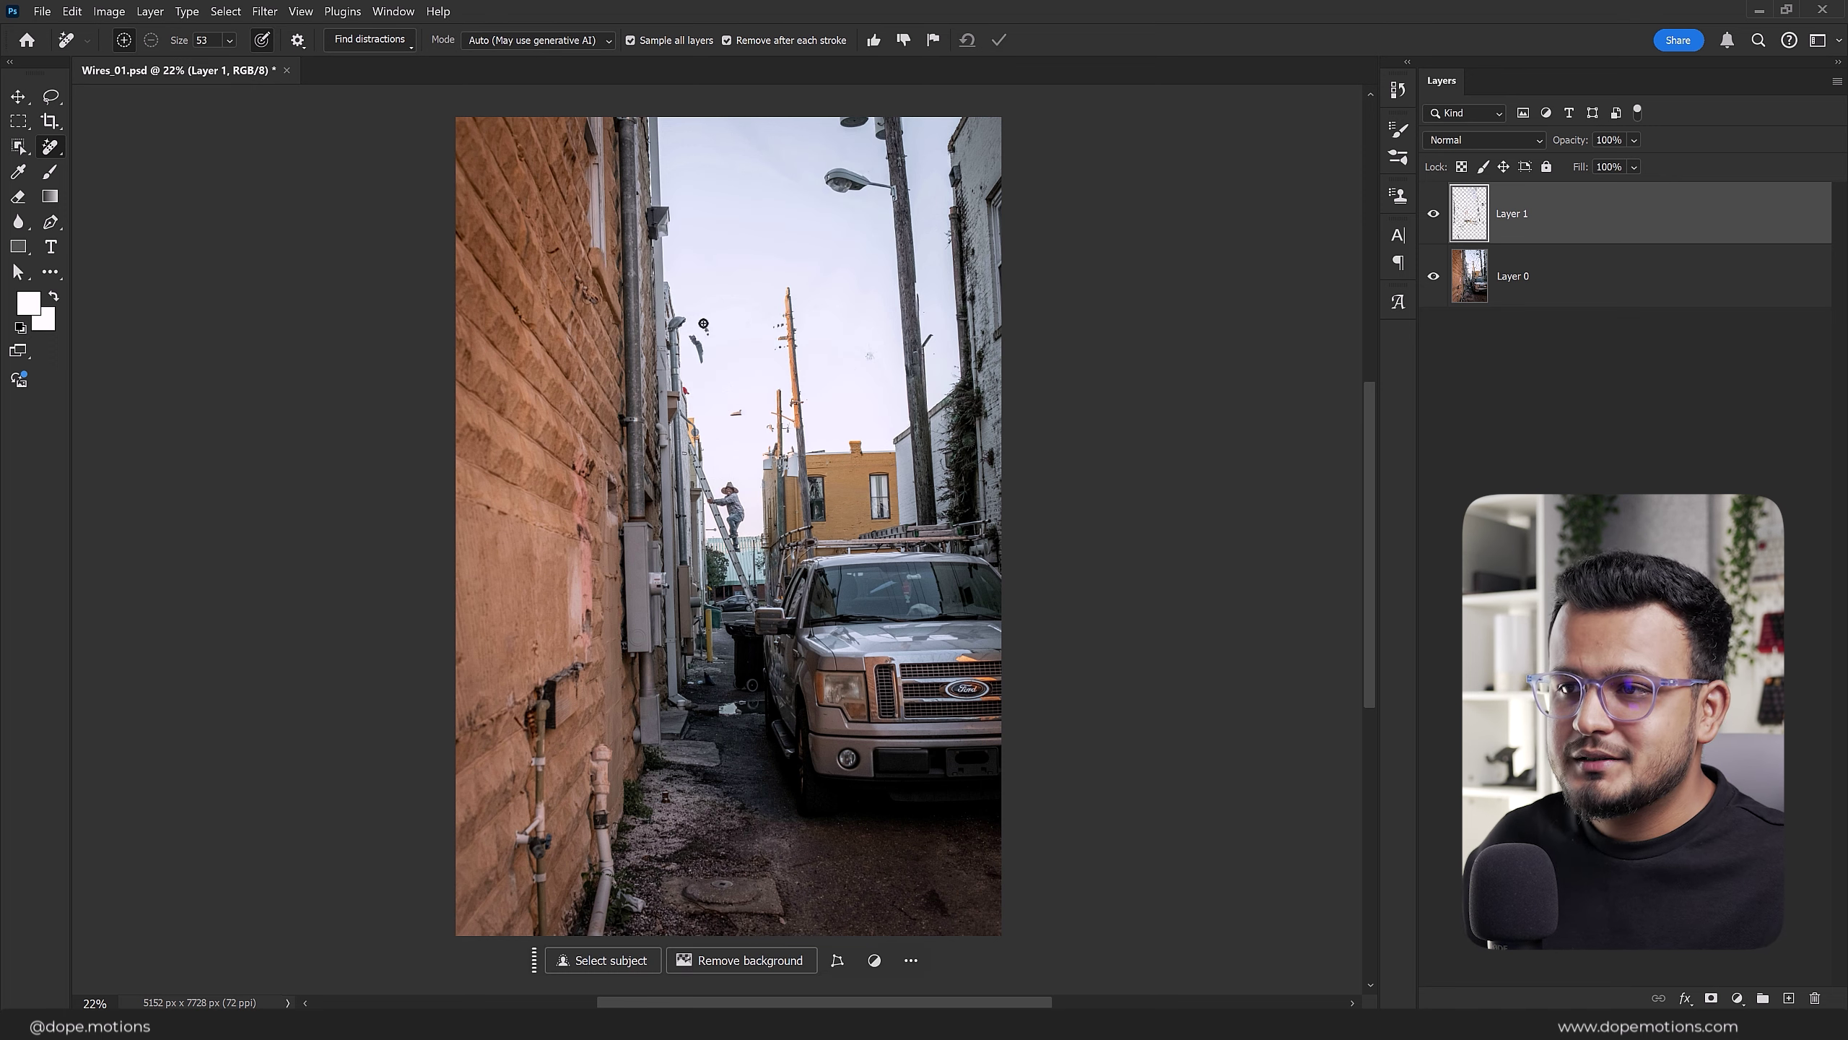
pyautogui.scroll(2, 774, 298)
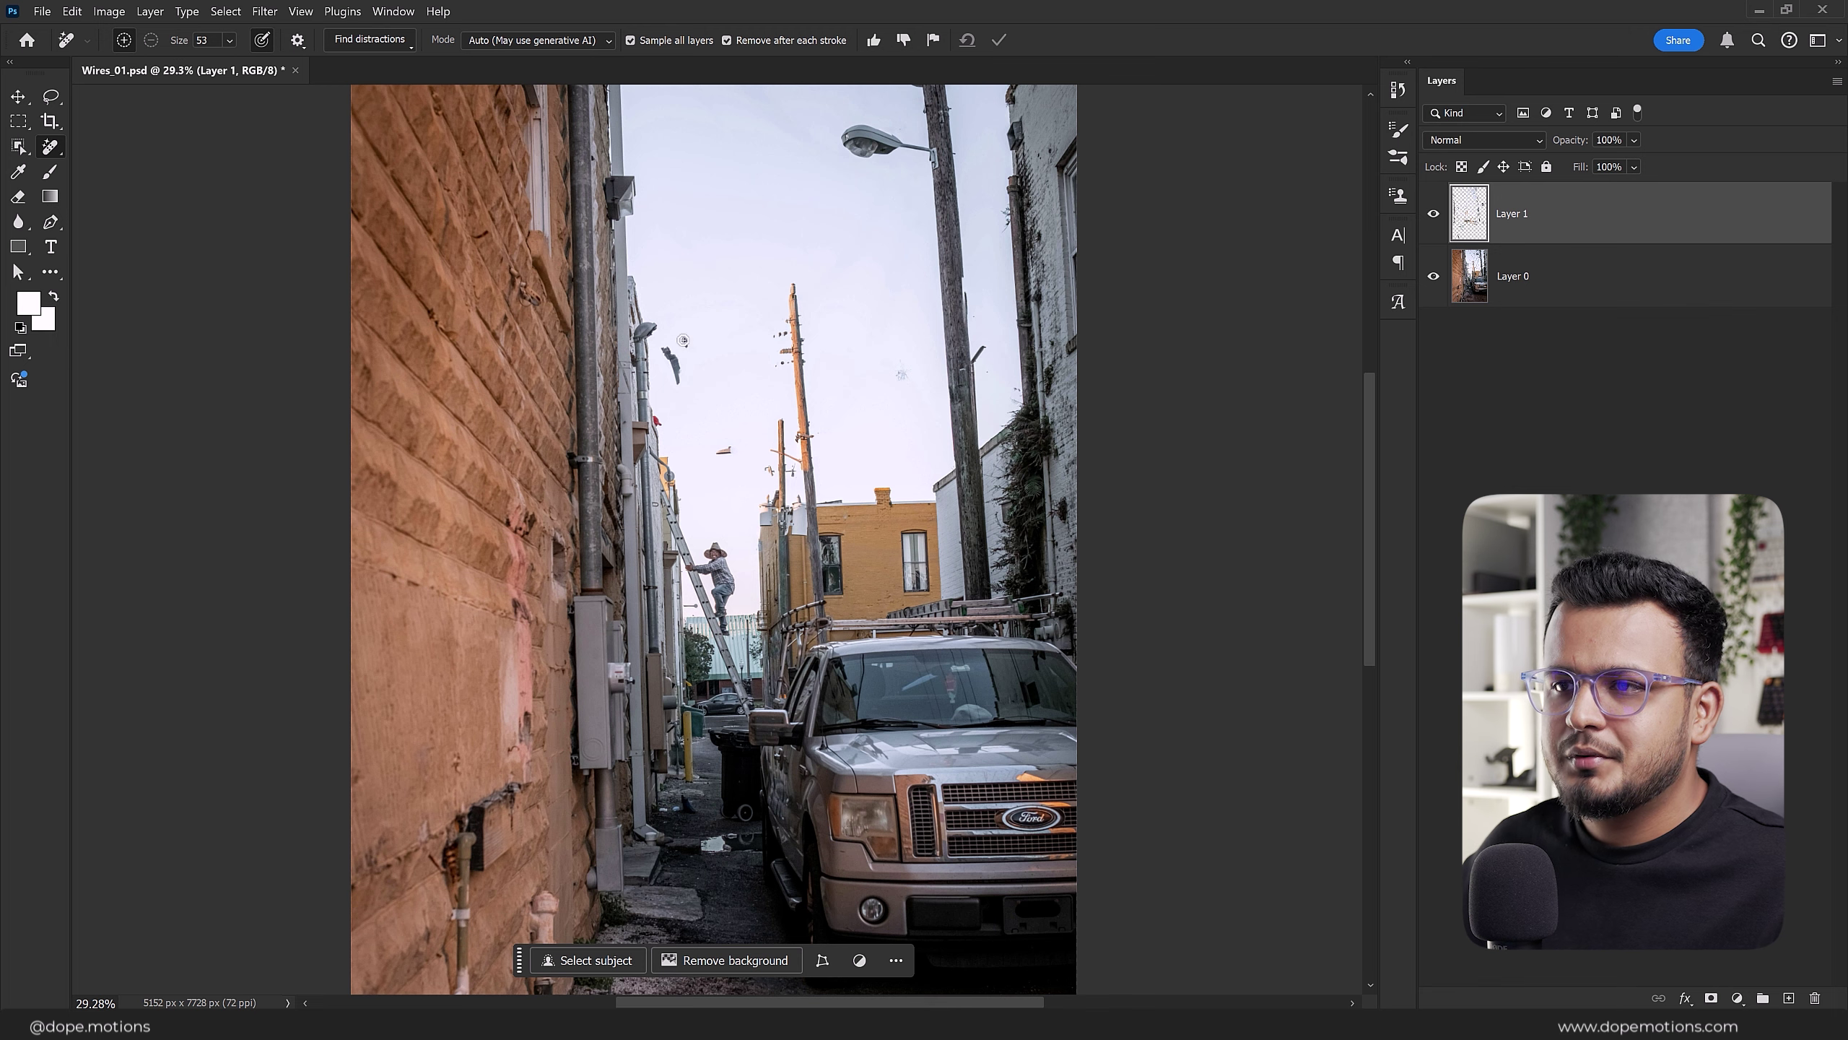
pyautogui.scroll(2, 730, 343)
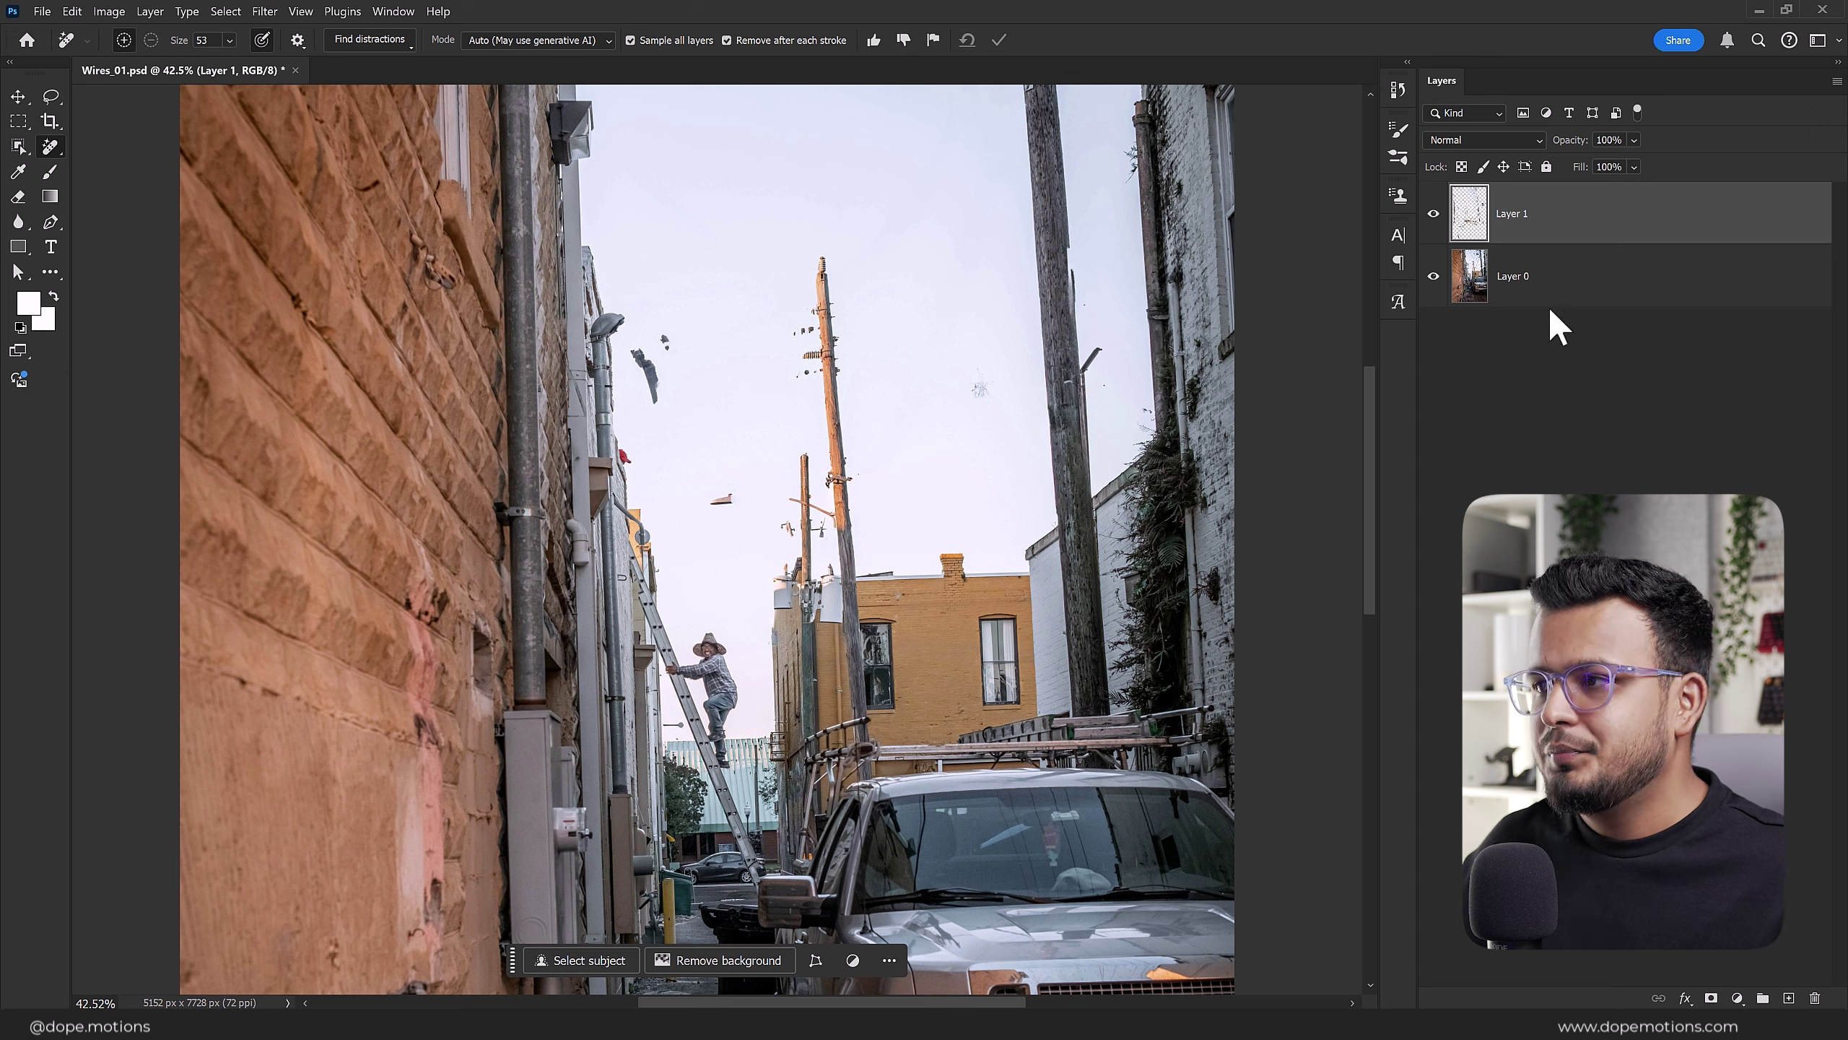
pyautogui.click(1434, 213)
pyautogui.click(1434, 213)
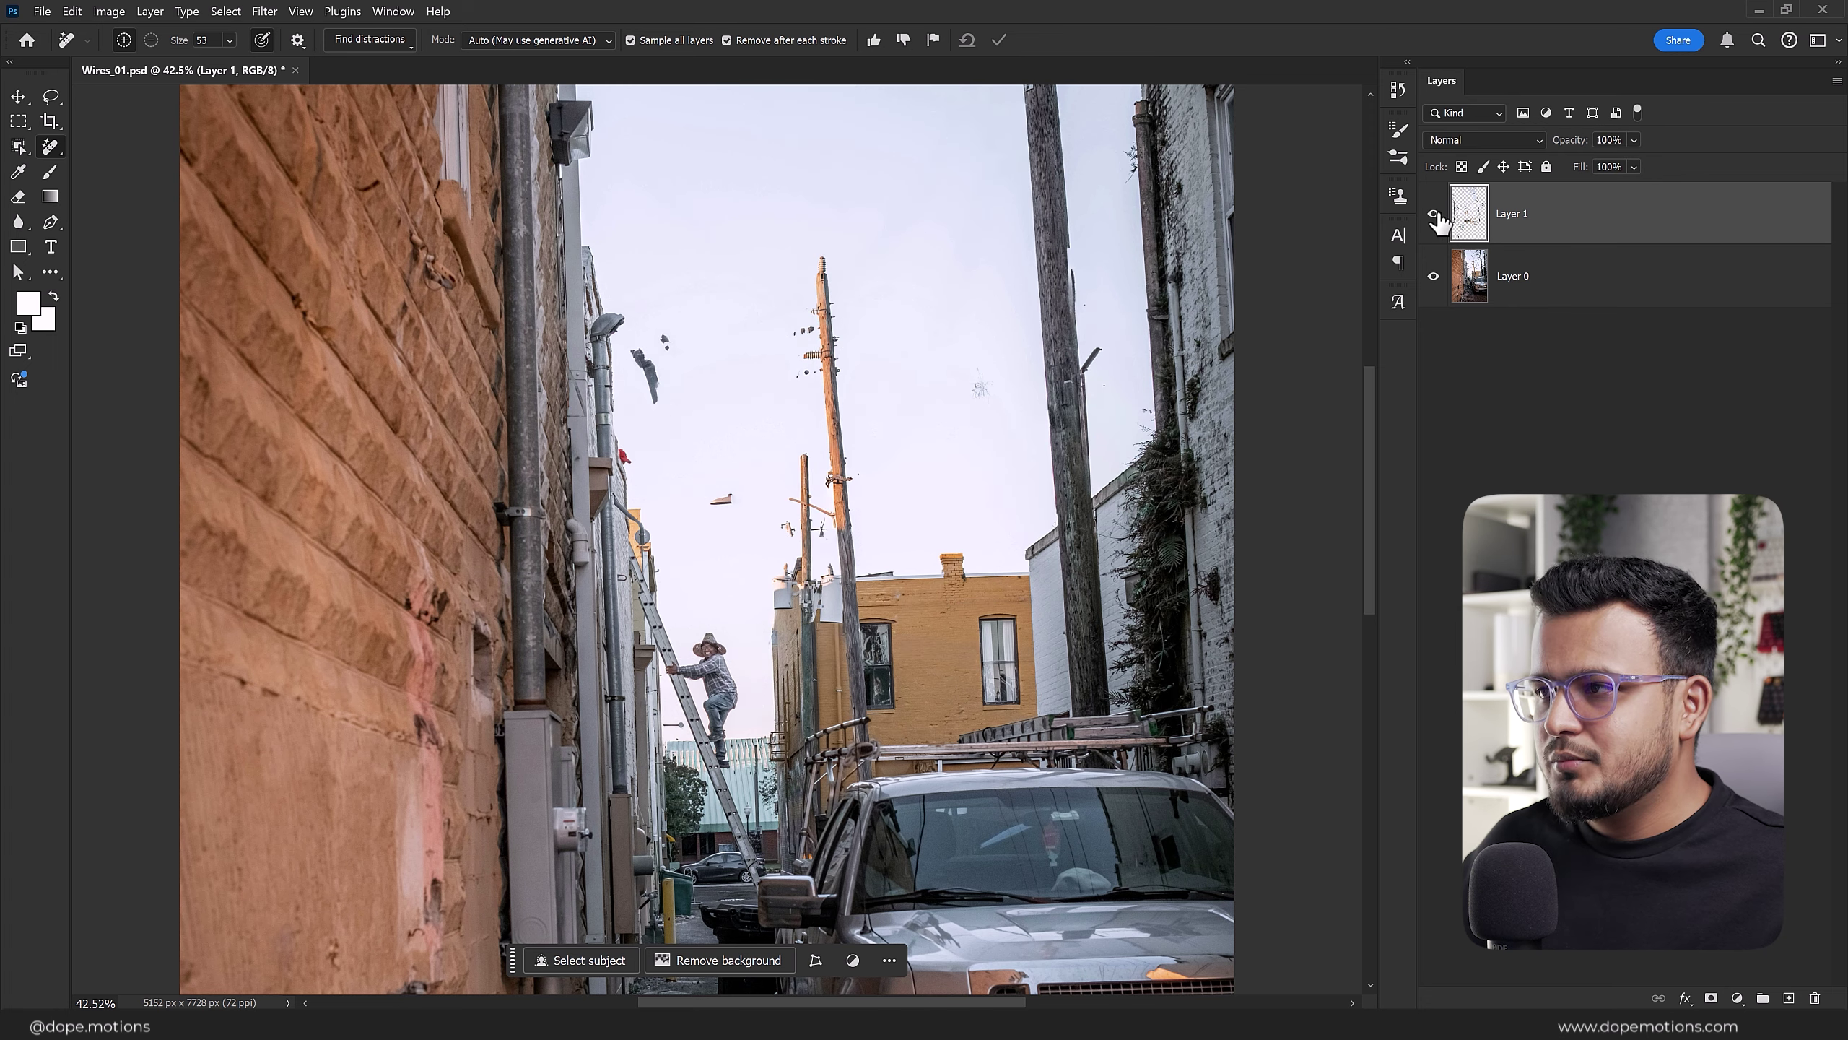
pyautogui.click(1434, 213)
pyautogui.scroll(-3, 647, 472)
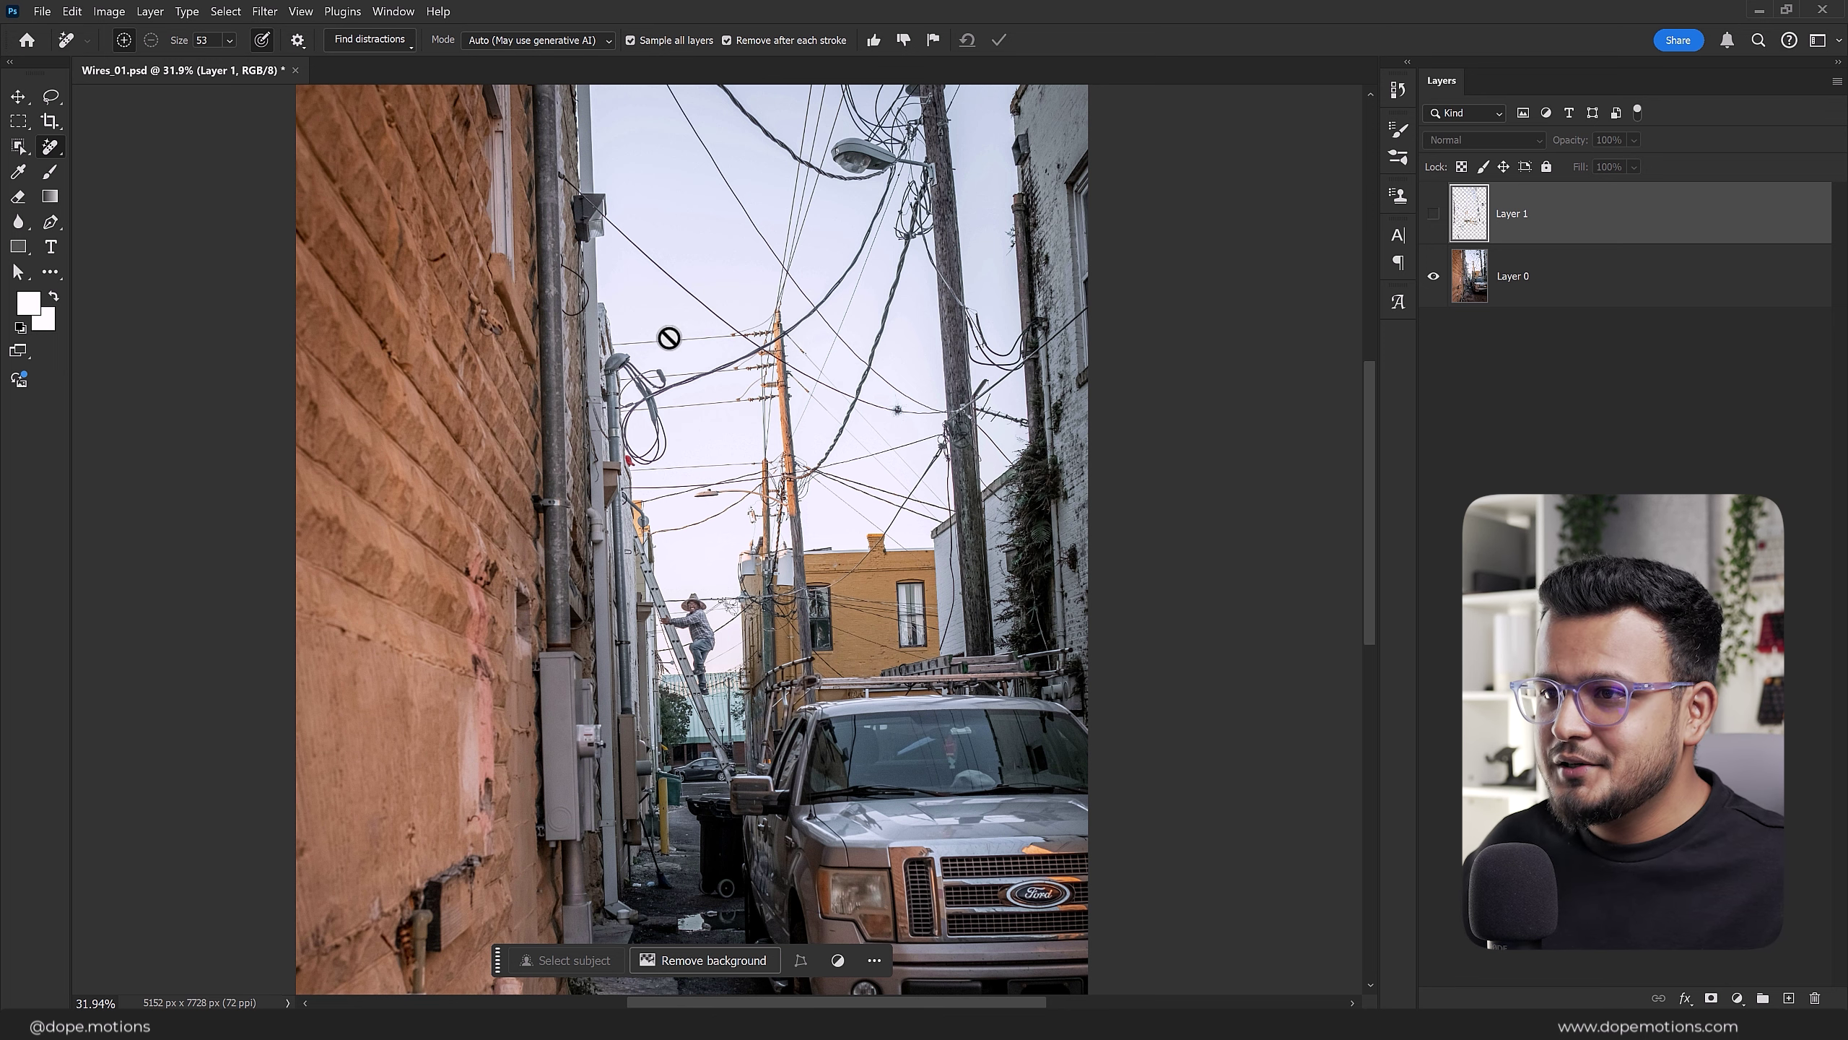
pyautogui.scroll(-2, 664, 334)
pyautogui.scroll(-2, 681, 364)
pyautogui.scroll(3, 680, 363)
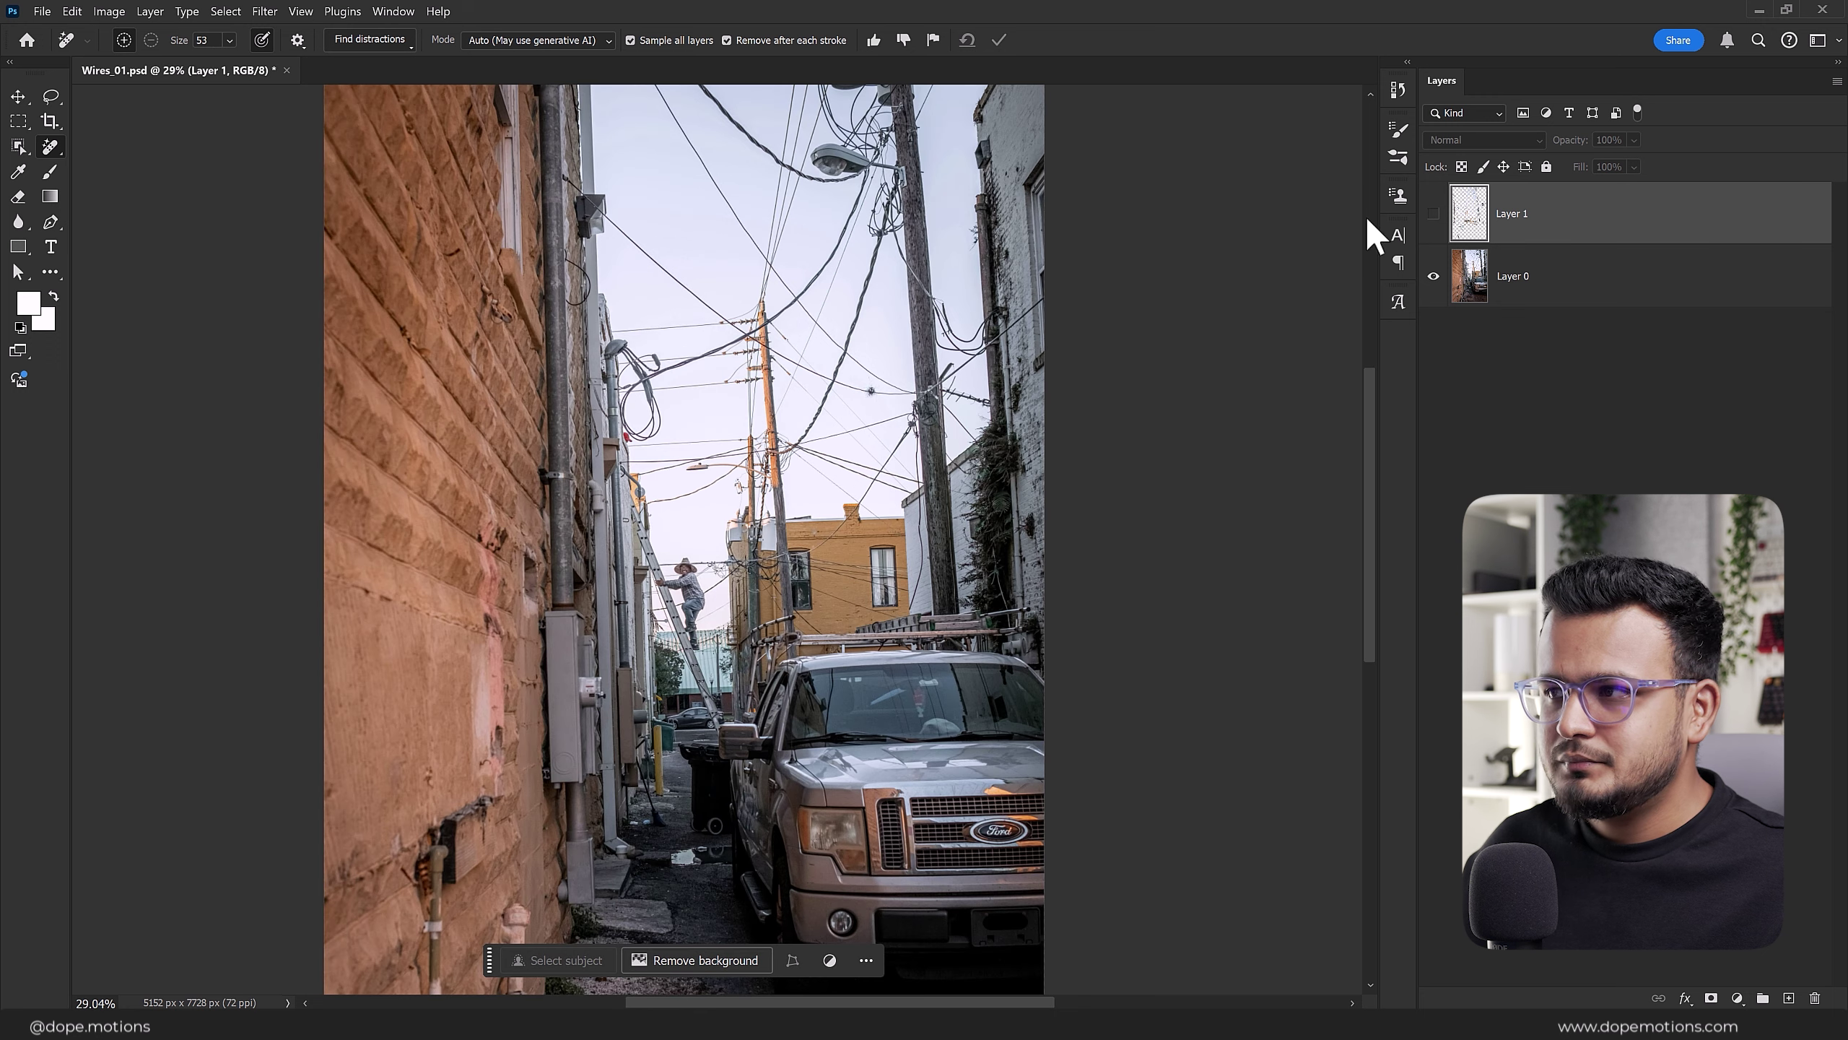
pyautogui.click(1434, 214)
pyautogui.scroll(3, 759, 351)
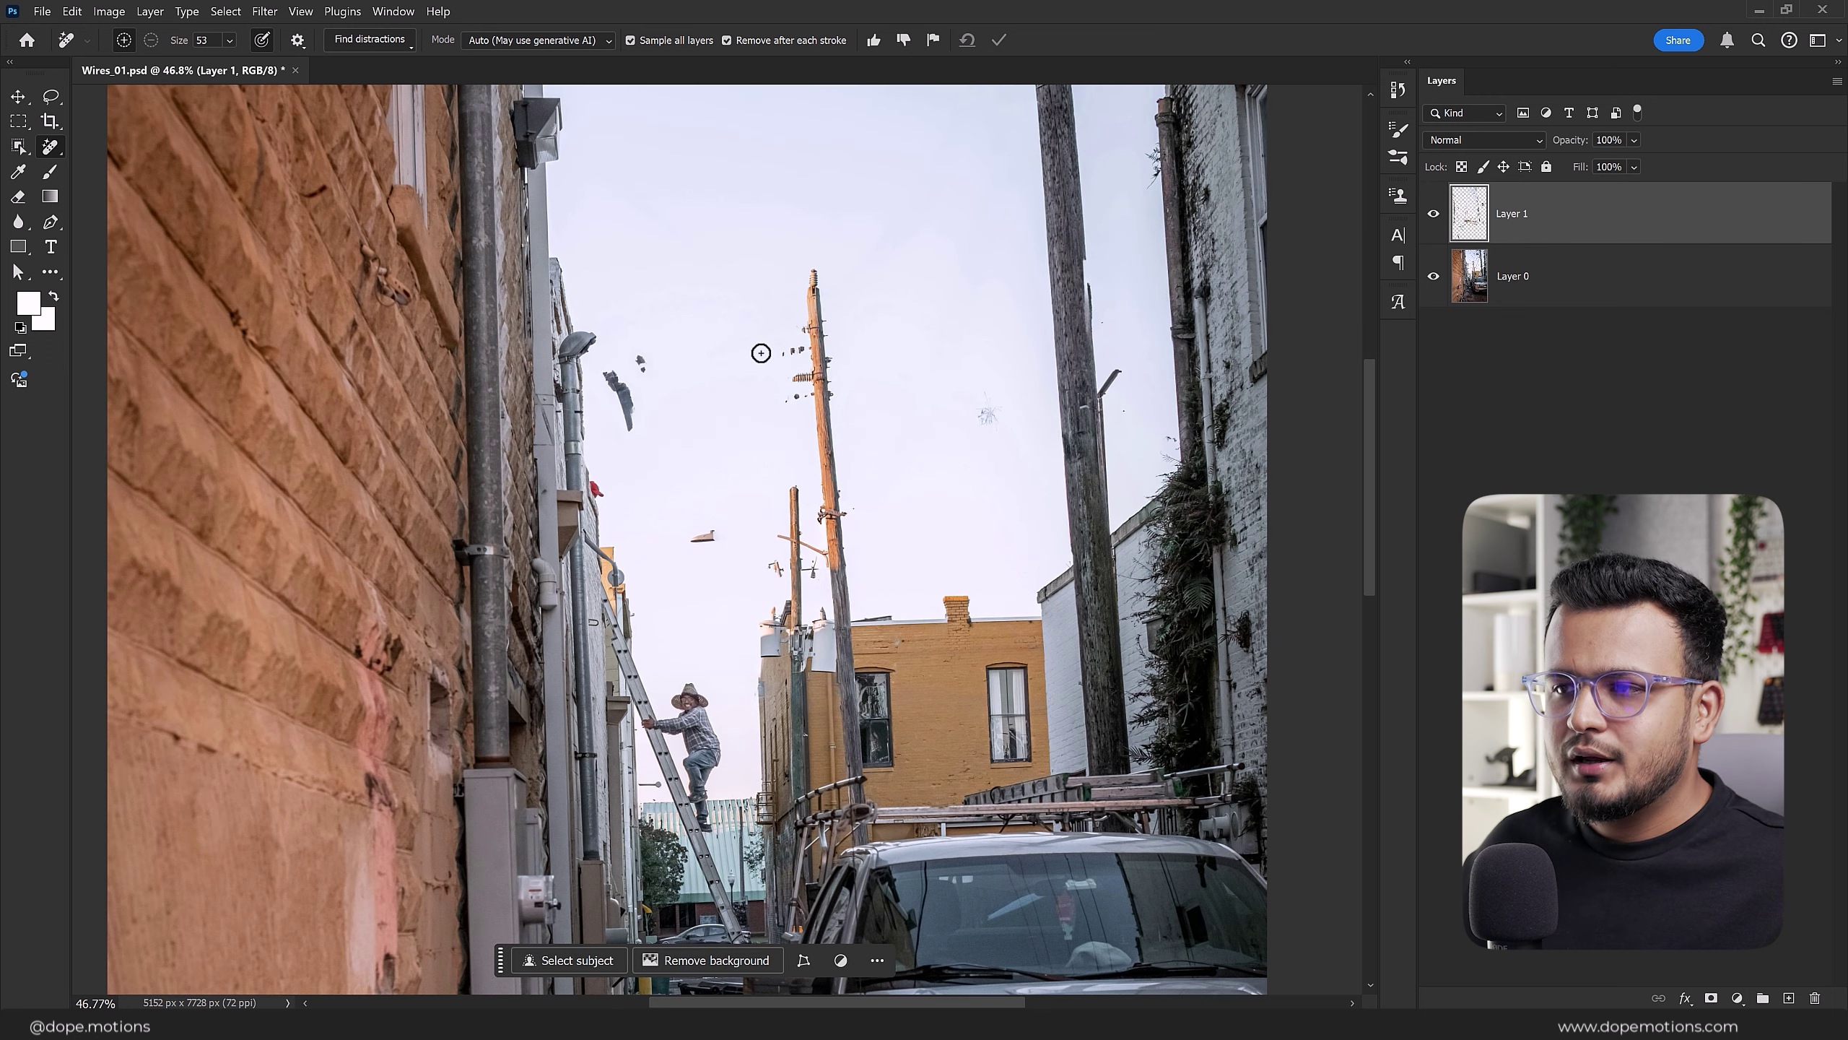
pyautogui.scroll(2, 725, 458)
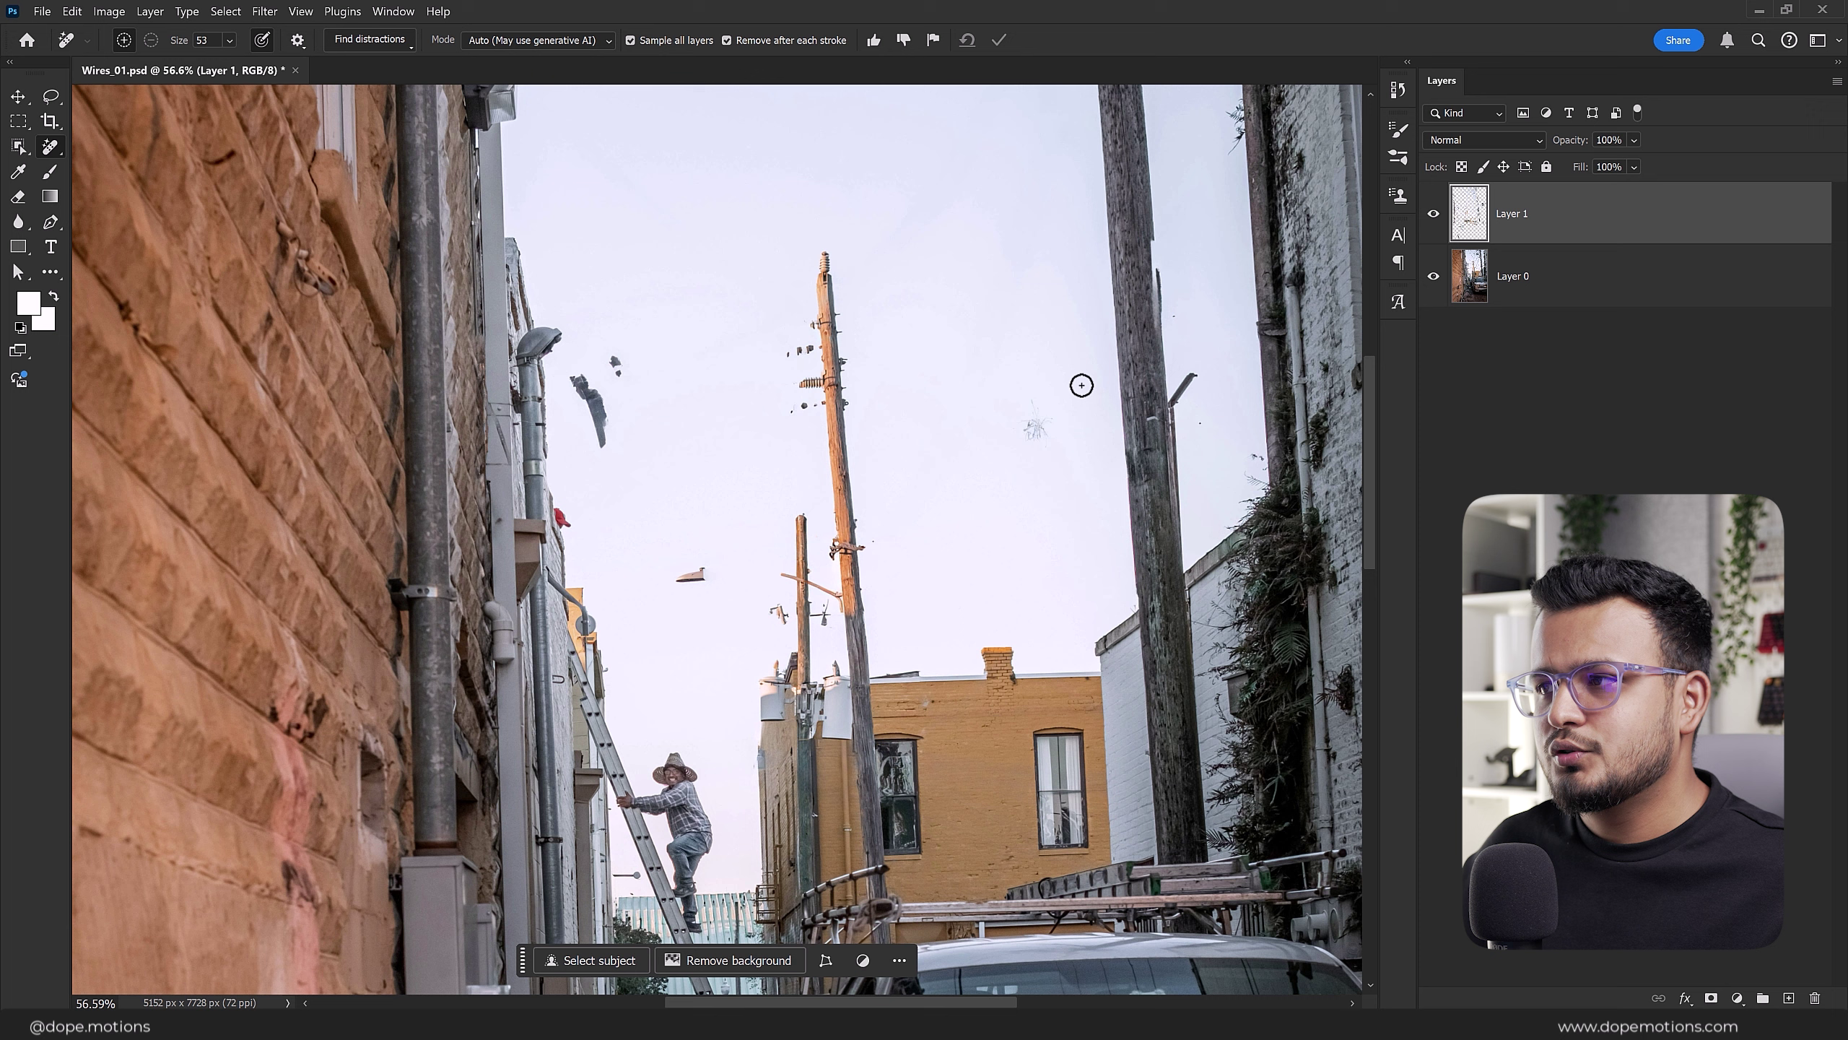
# Step: Merge Layer 0 and Layer 1, then erase leftover fragments near the street lamp and sky
pyautogui.keyDown('shift'); pyautogui.click(1519, 283); pyautogui.keyUp('shift')
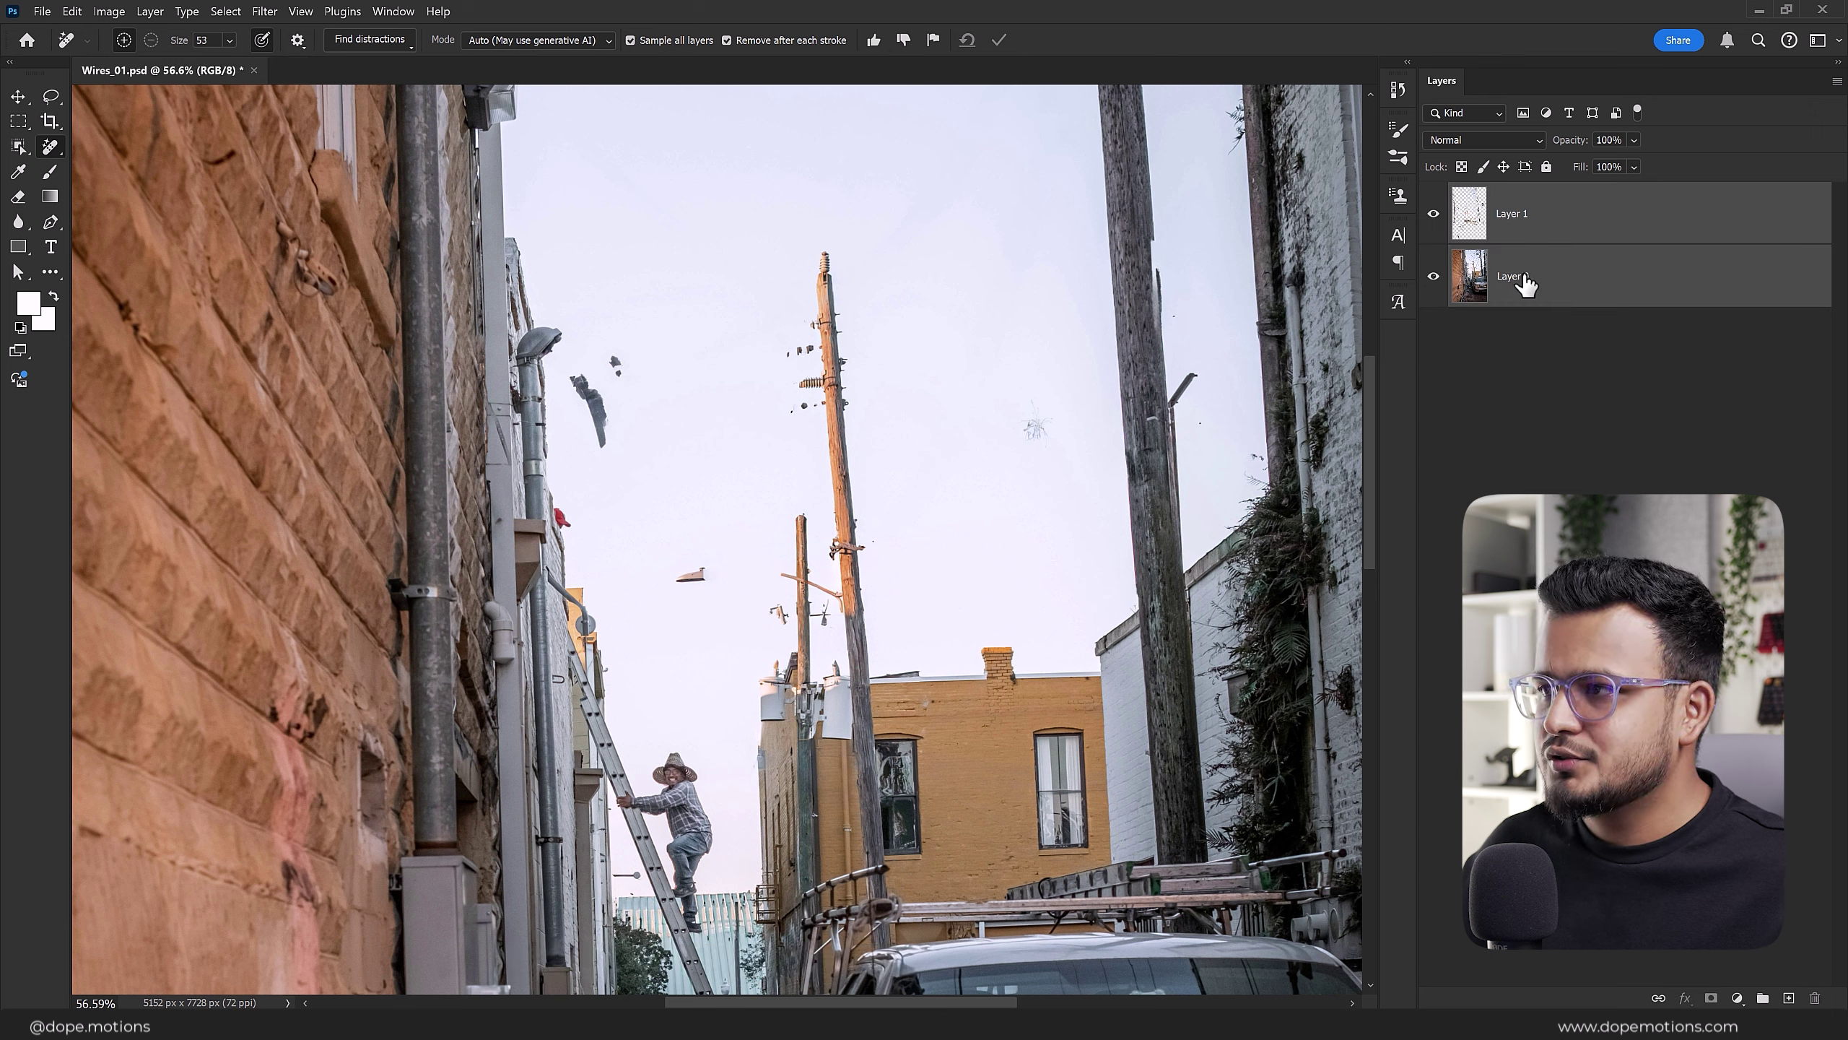
pyautogui.hotkey('ctrl', 'e')
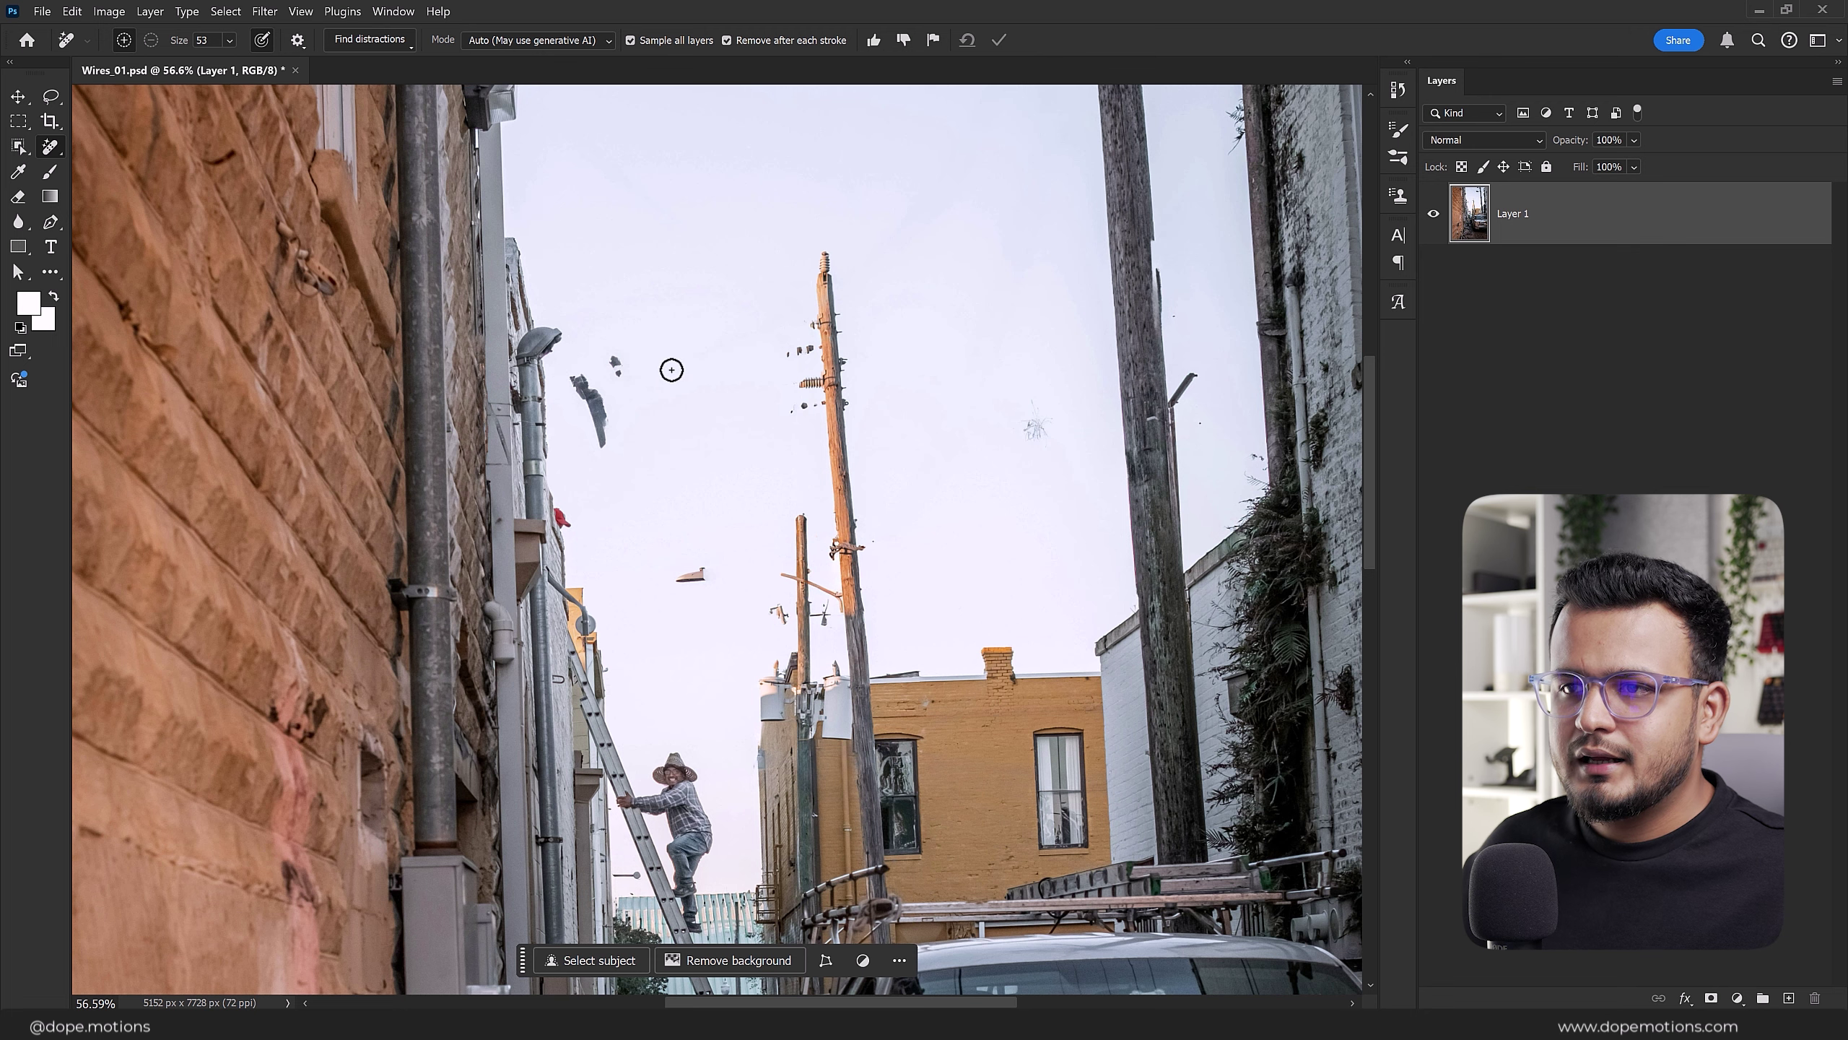
pyautogui.scroll(3, 672, 370)
pyautogui.moveTo(573, 348); pyautogui.dragTo(582, 564)
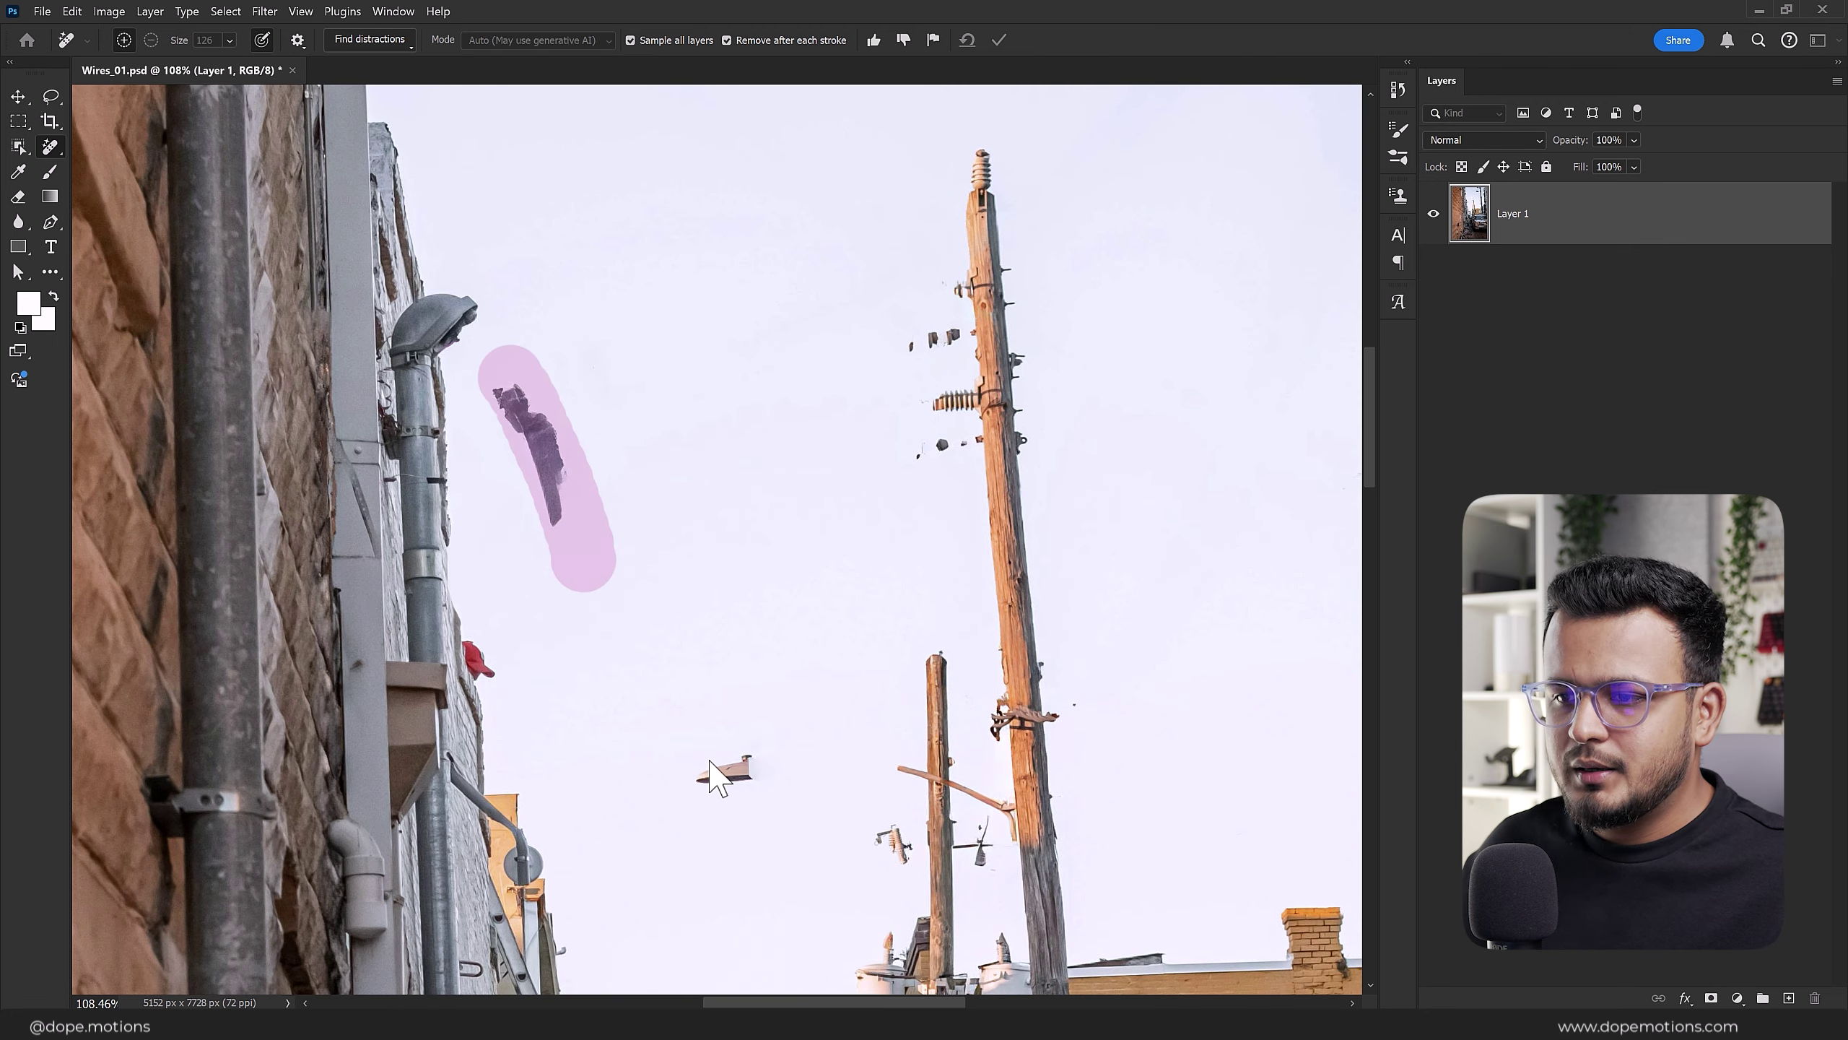
pyautogui.moveTo(710, 765); pyautogui.dragTo(753, 769)
pyautogui.scroll(2, 975, 429)
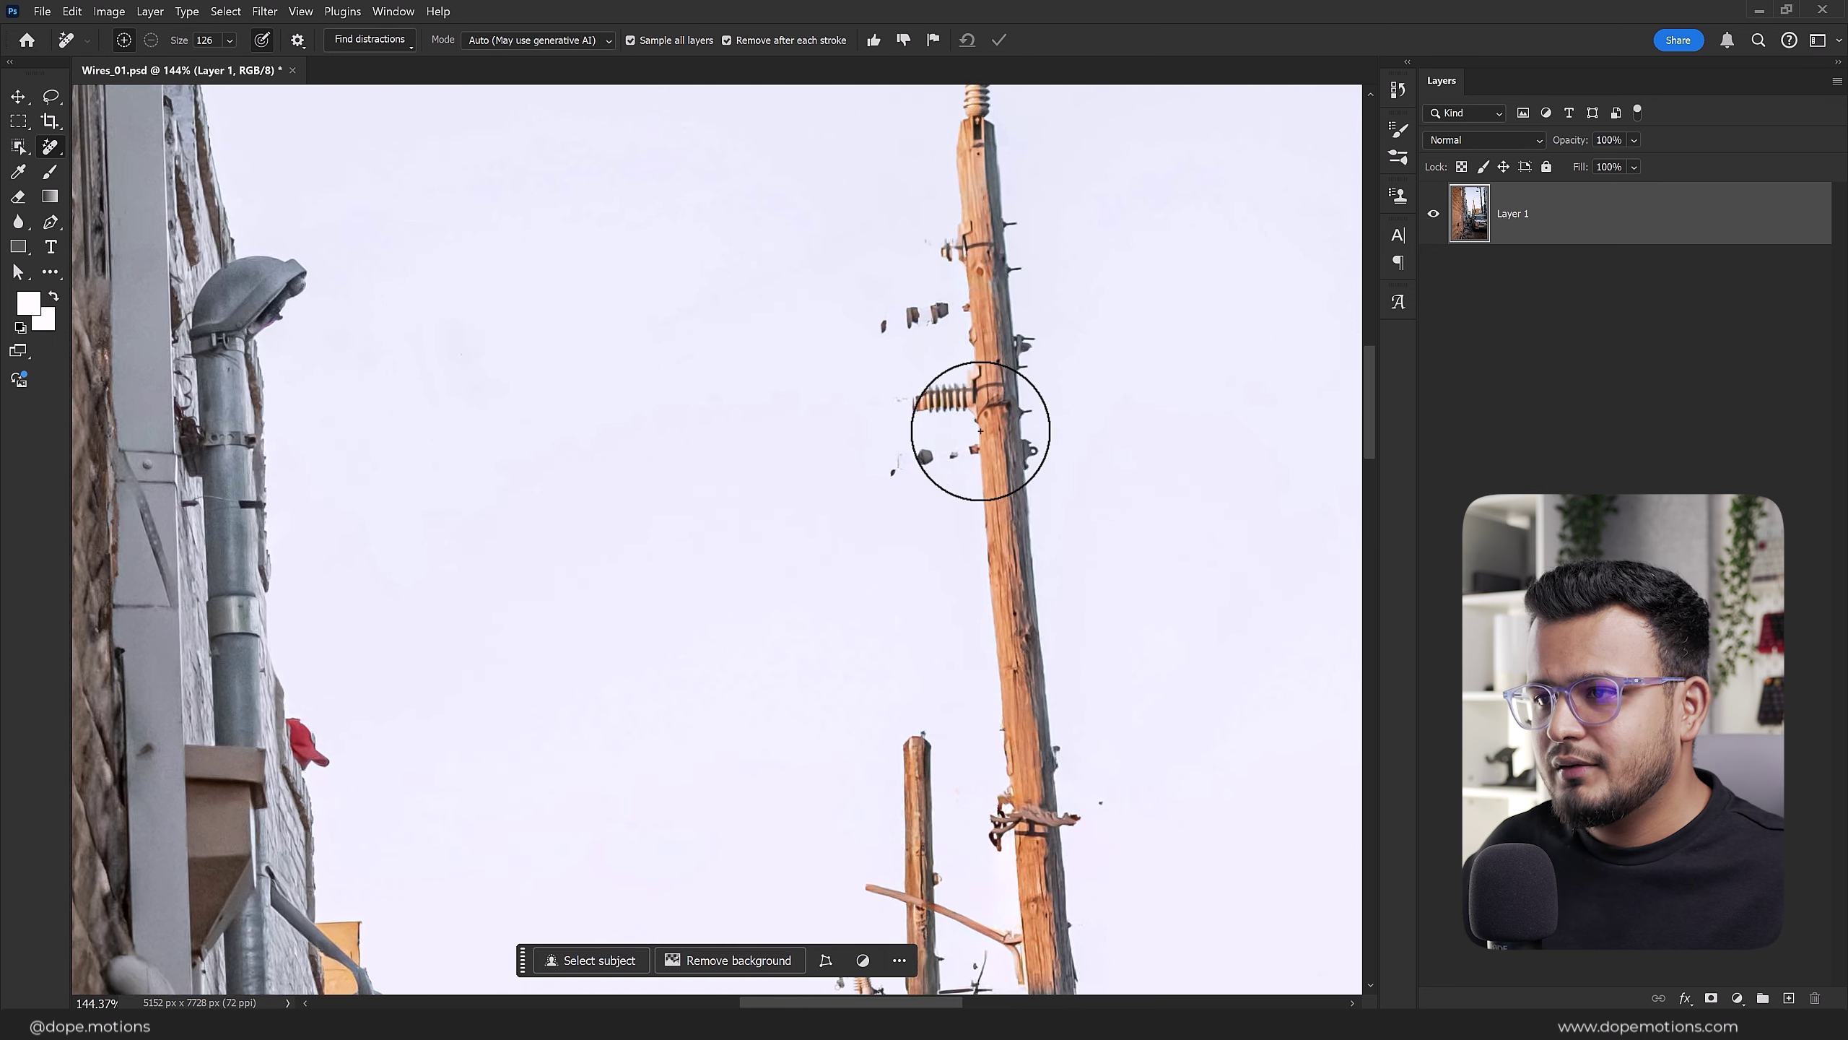
pyautogui.scroll(2, 980, 431)
# Step: Erase wire fragments around the first pole's insulator, left of the pole, and higher up
pyautogui.click(928, 446)
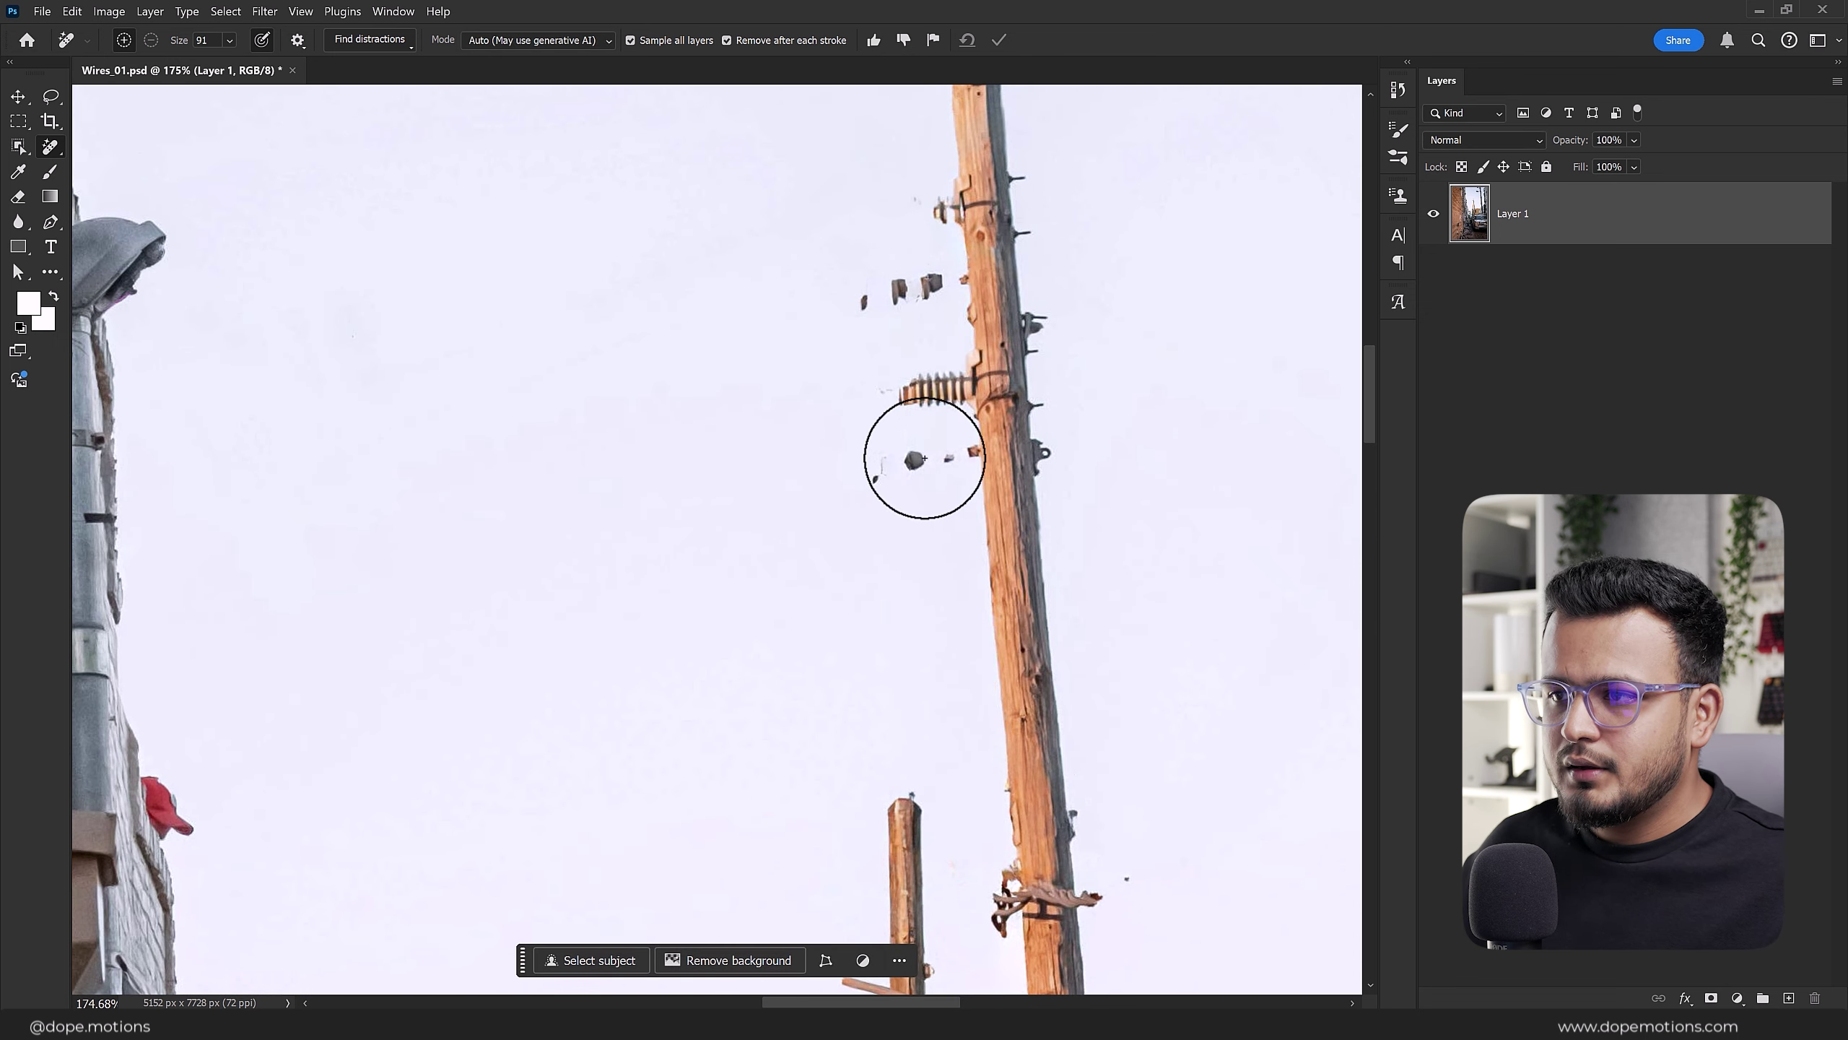
pyautogui.moveTo(925, 457); pyautogui.dragTo(862, 473)
pyautogui.scroll(2, 874, 421)
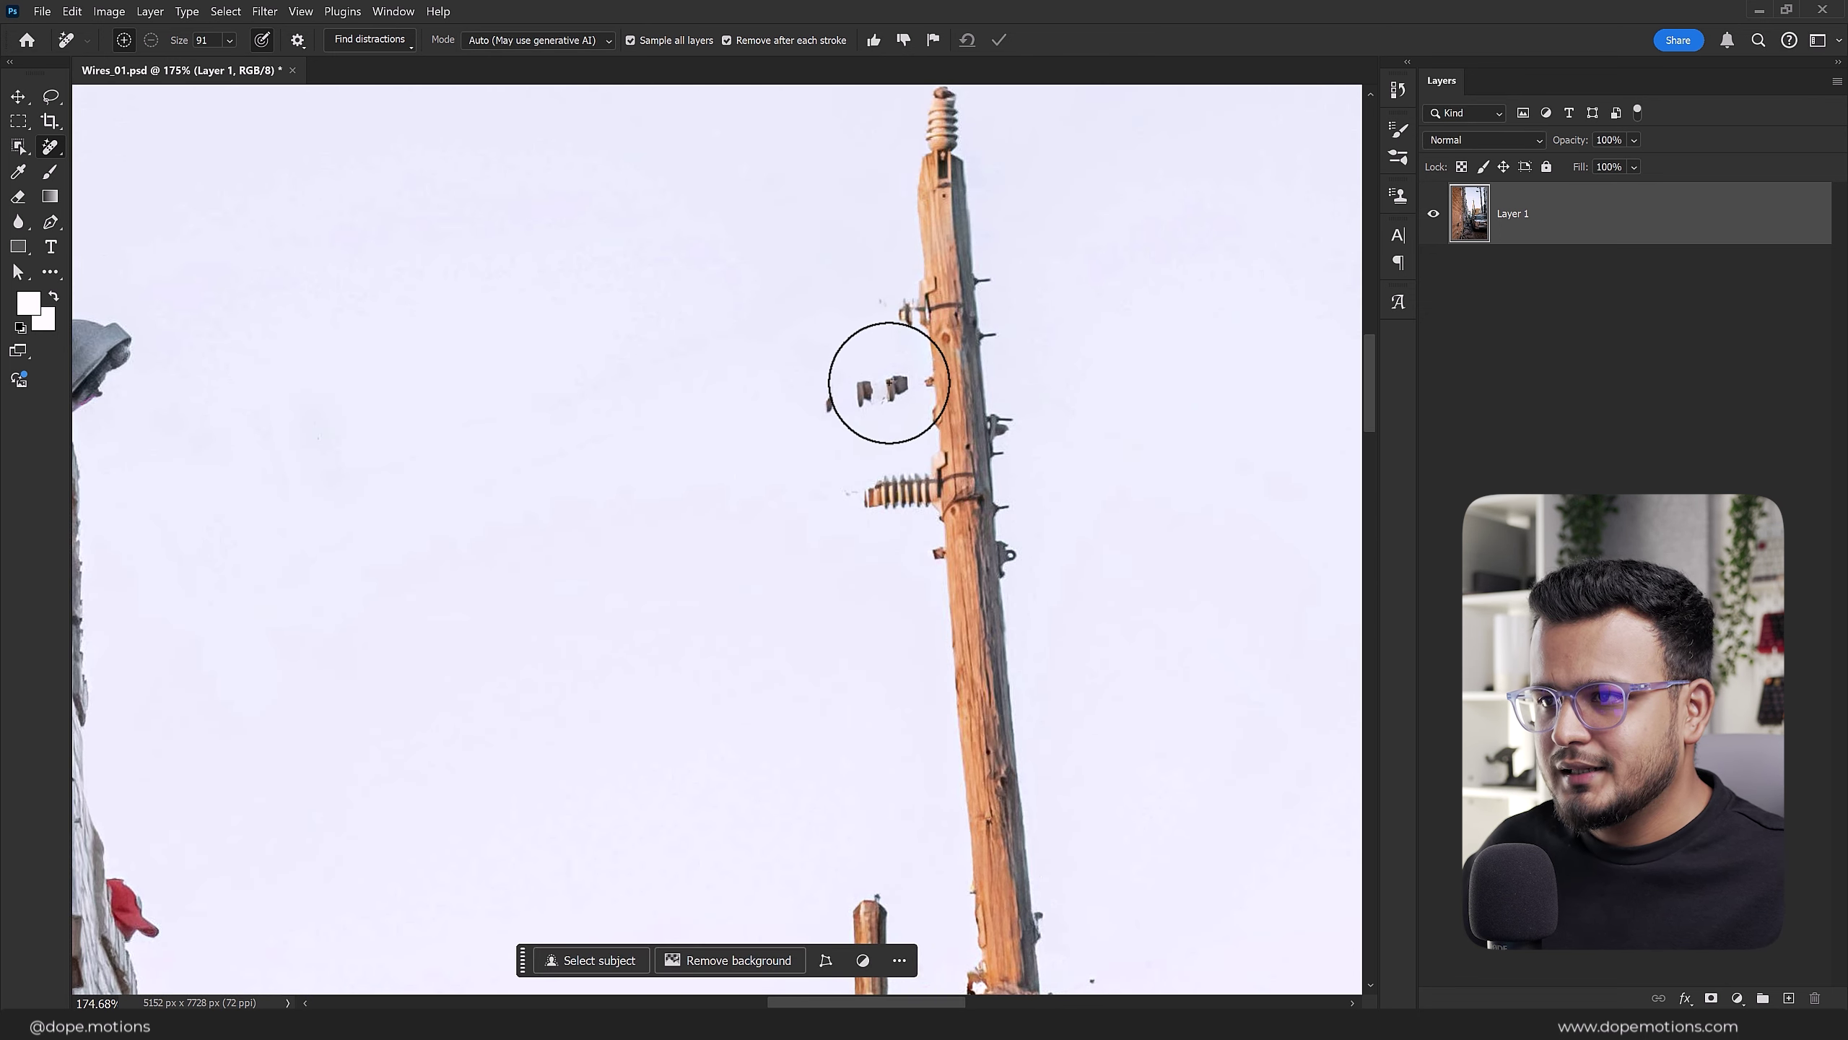
pyautogui.moveTo(888, 382); pyautogui.dragTo(797, 418)
pyautogui.click(858, 287)
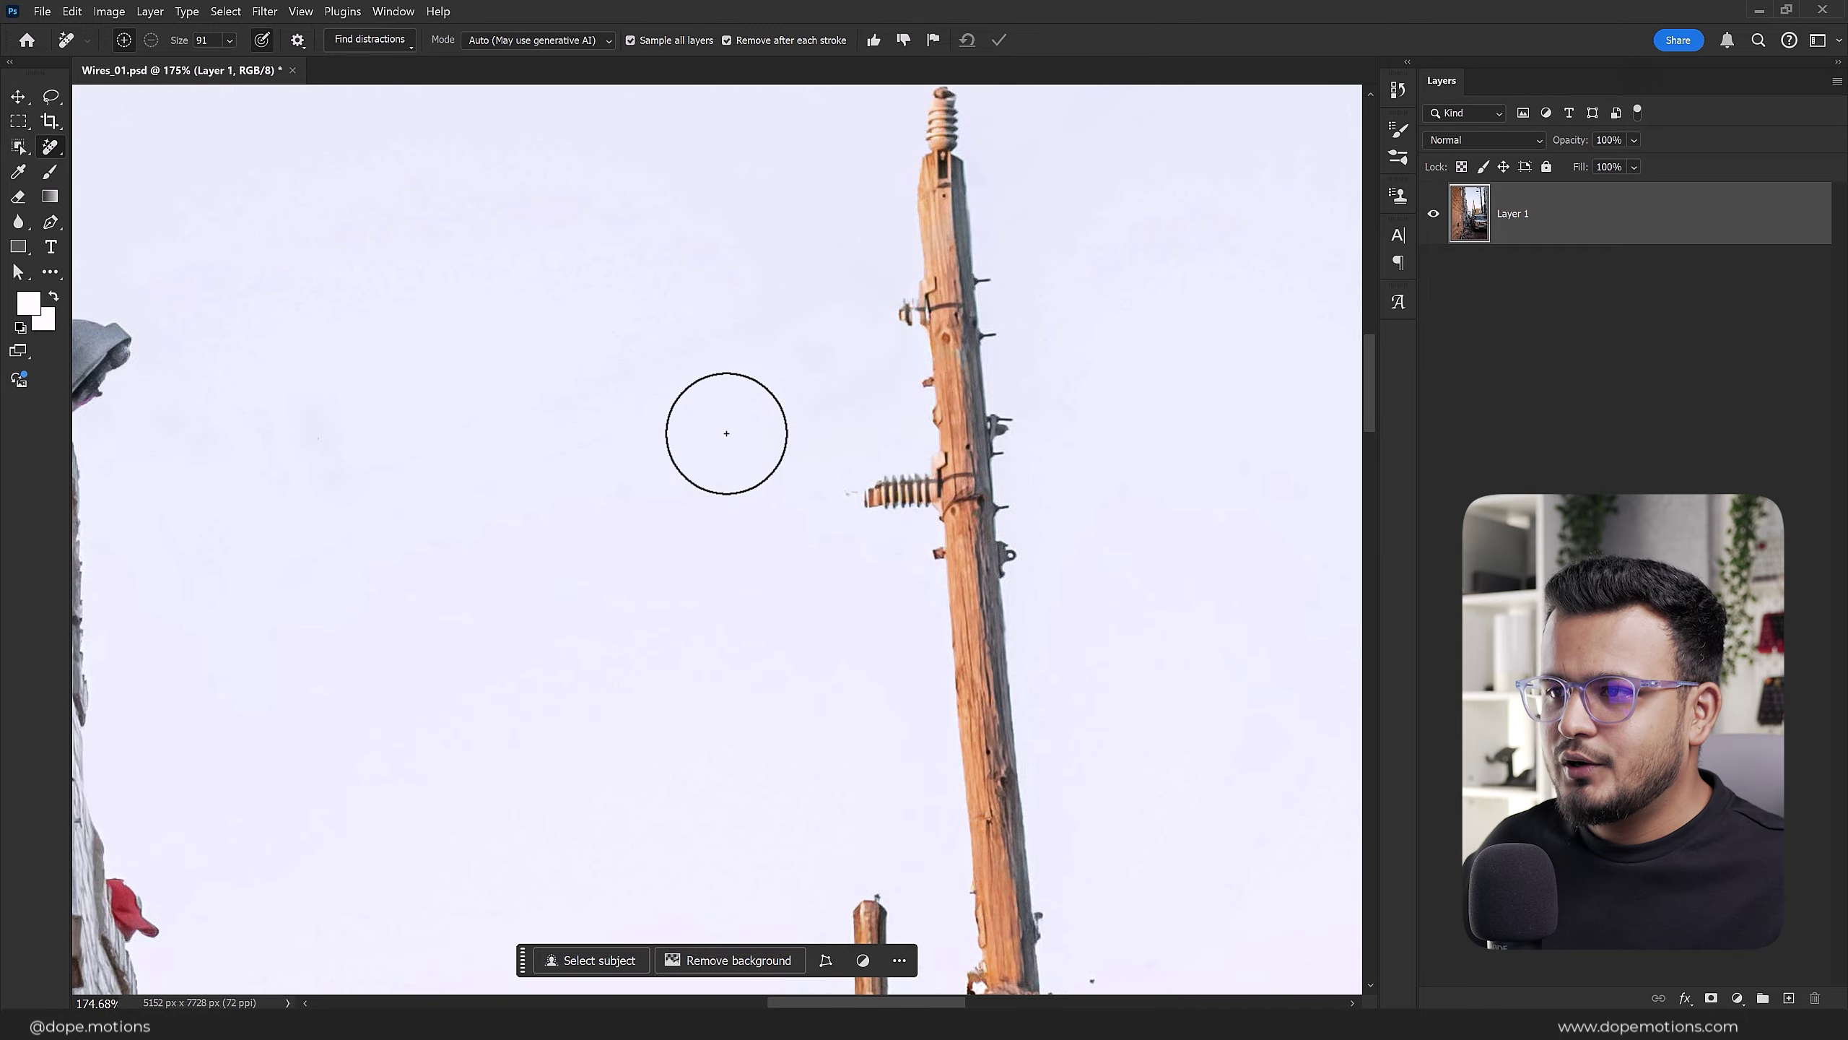
pyautogui.scroll(-3, 751, 425)
pyautogui.scroll(2, 759, 454)
pyautogui.scroll(1, 787, 428)
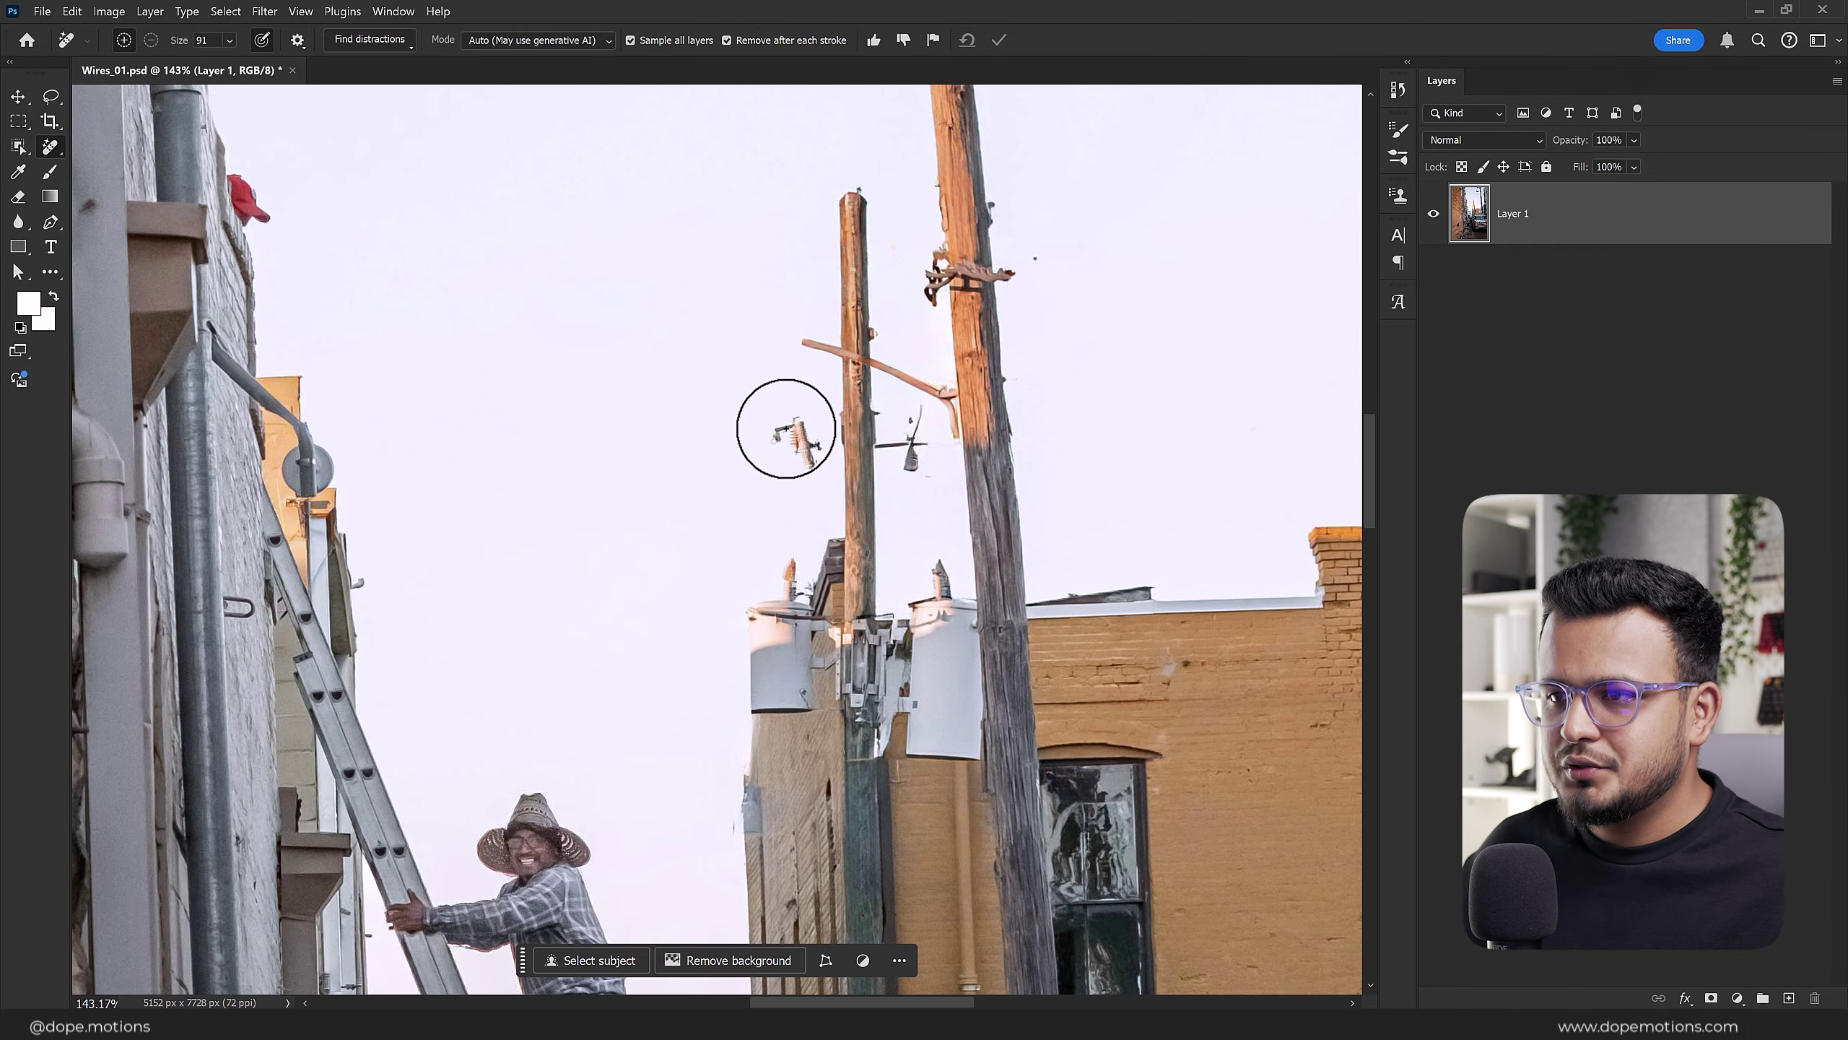
# Step: Remove the last fragments on the second pole's crossarm and insulator, plus a sky speck
pyautogui.moveTo(786, 428); pyautogui.dragTo(795, 459)
pyautogui.moveTo(914, 426); pyautogui.dragTo(918, 463)
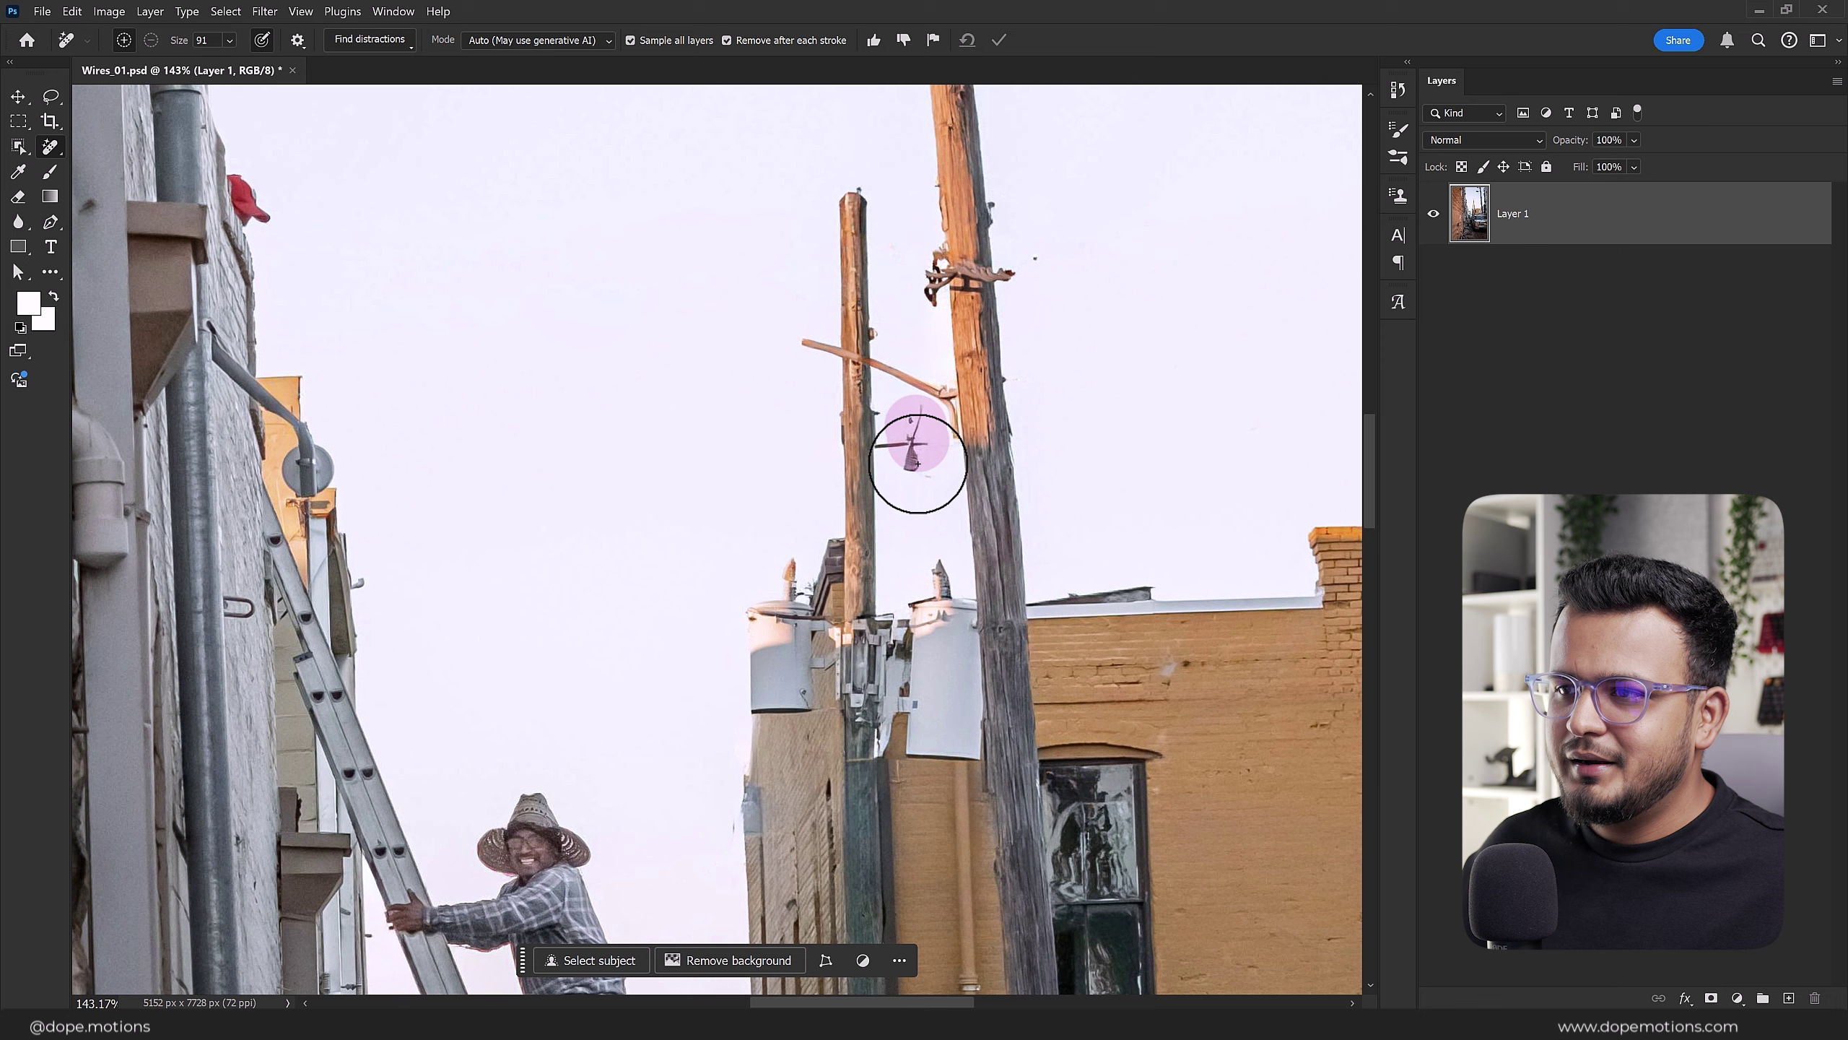
pyautogui.scroll(-3, 875, 454)
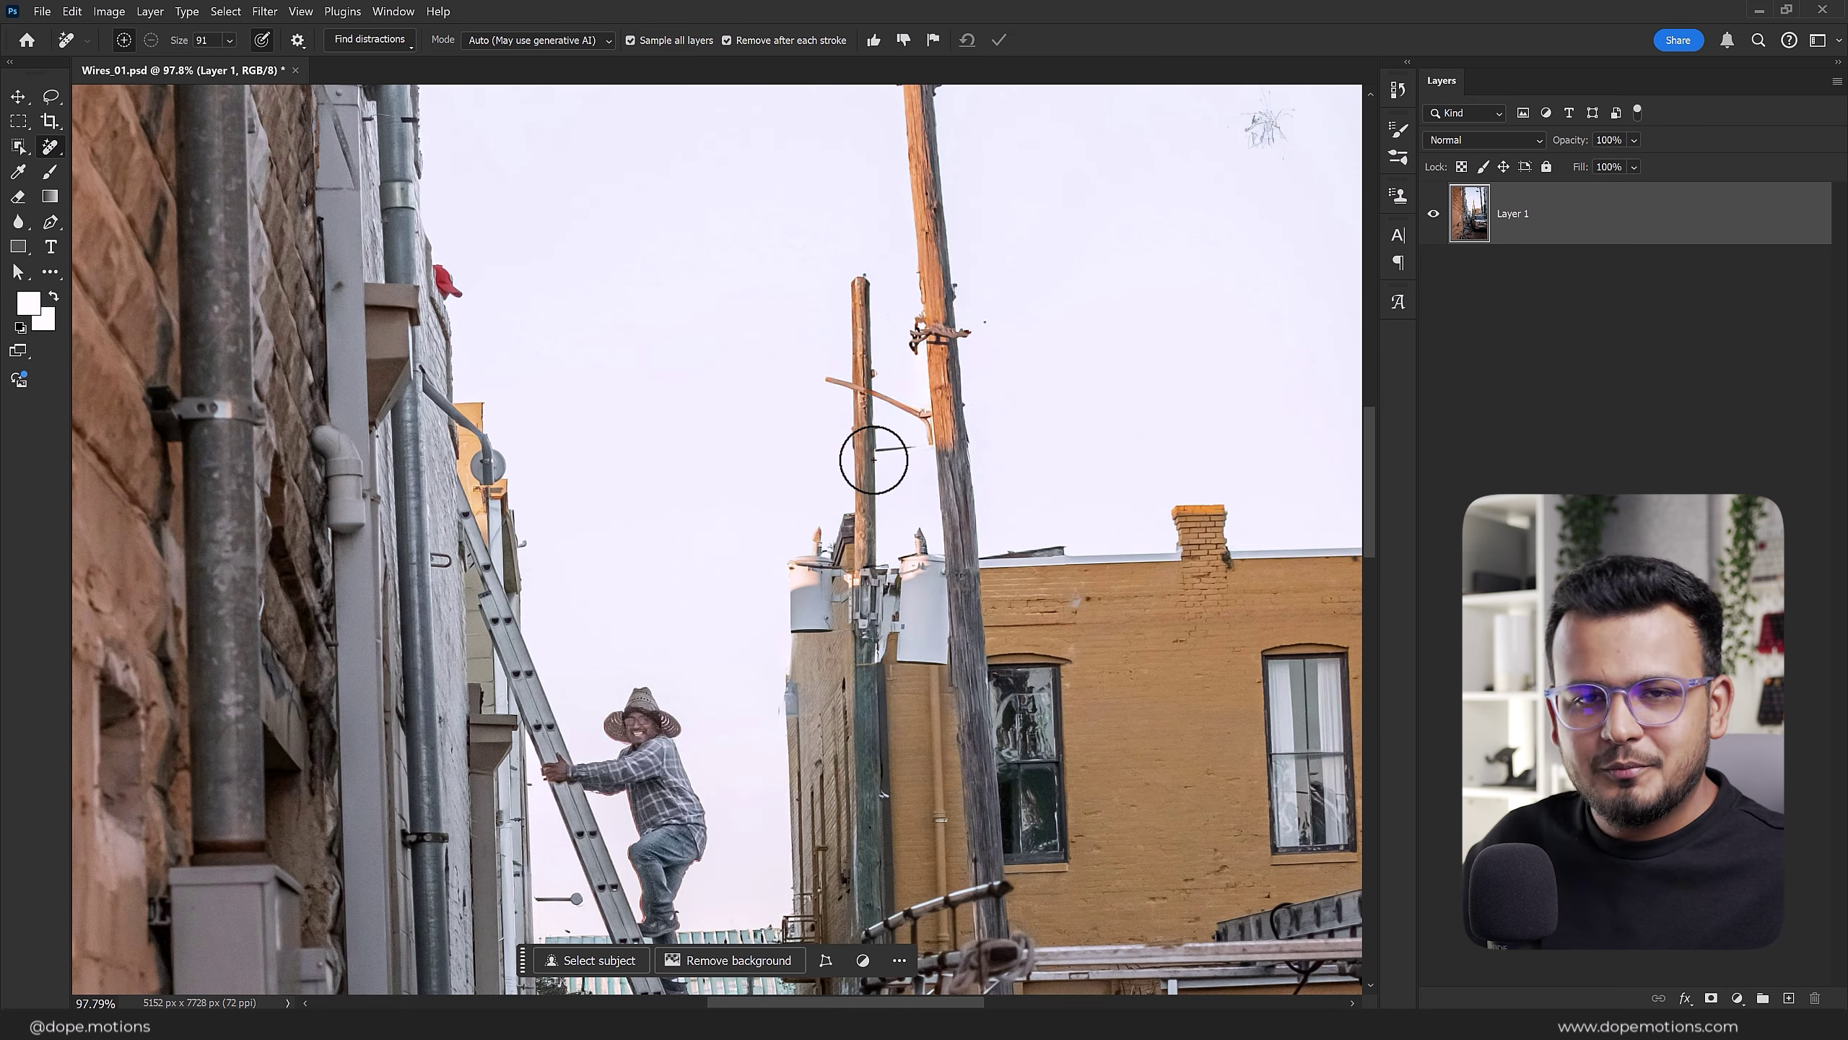
pyautogui.scroll(-2, 862, 451)
pyautogui.scroll(-1, 859, 448)
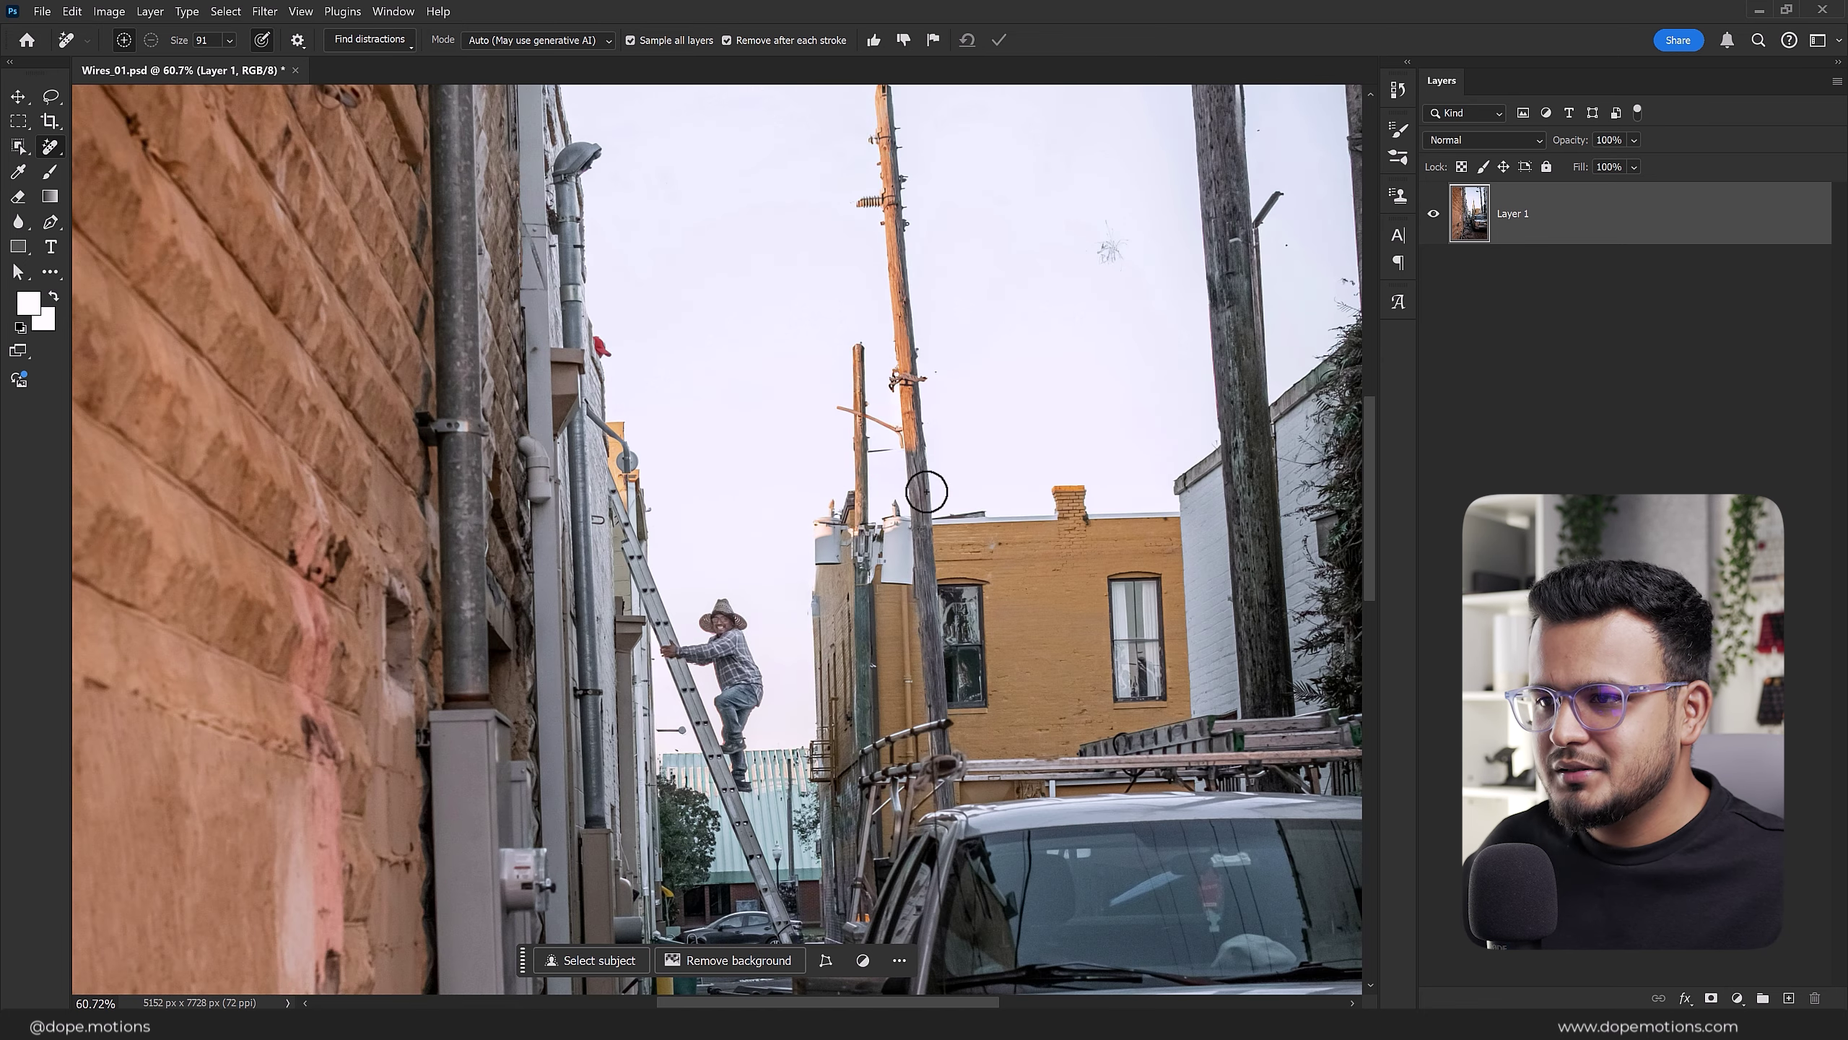
pyautogui.moveTo(1089, 212); pyautogui.dragTo(1117, 275)
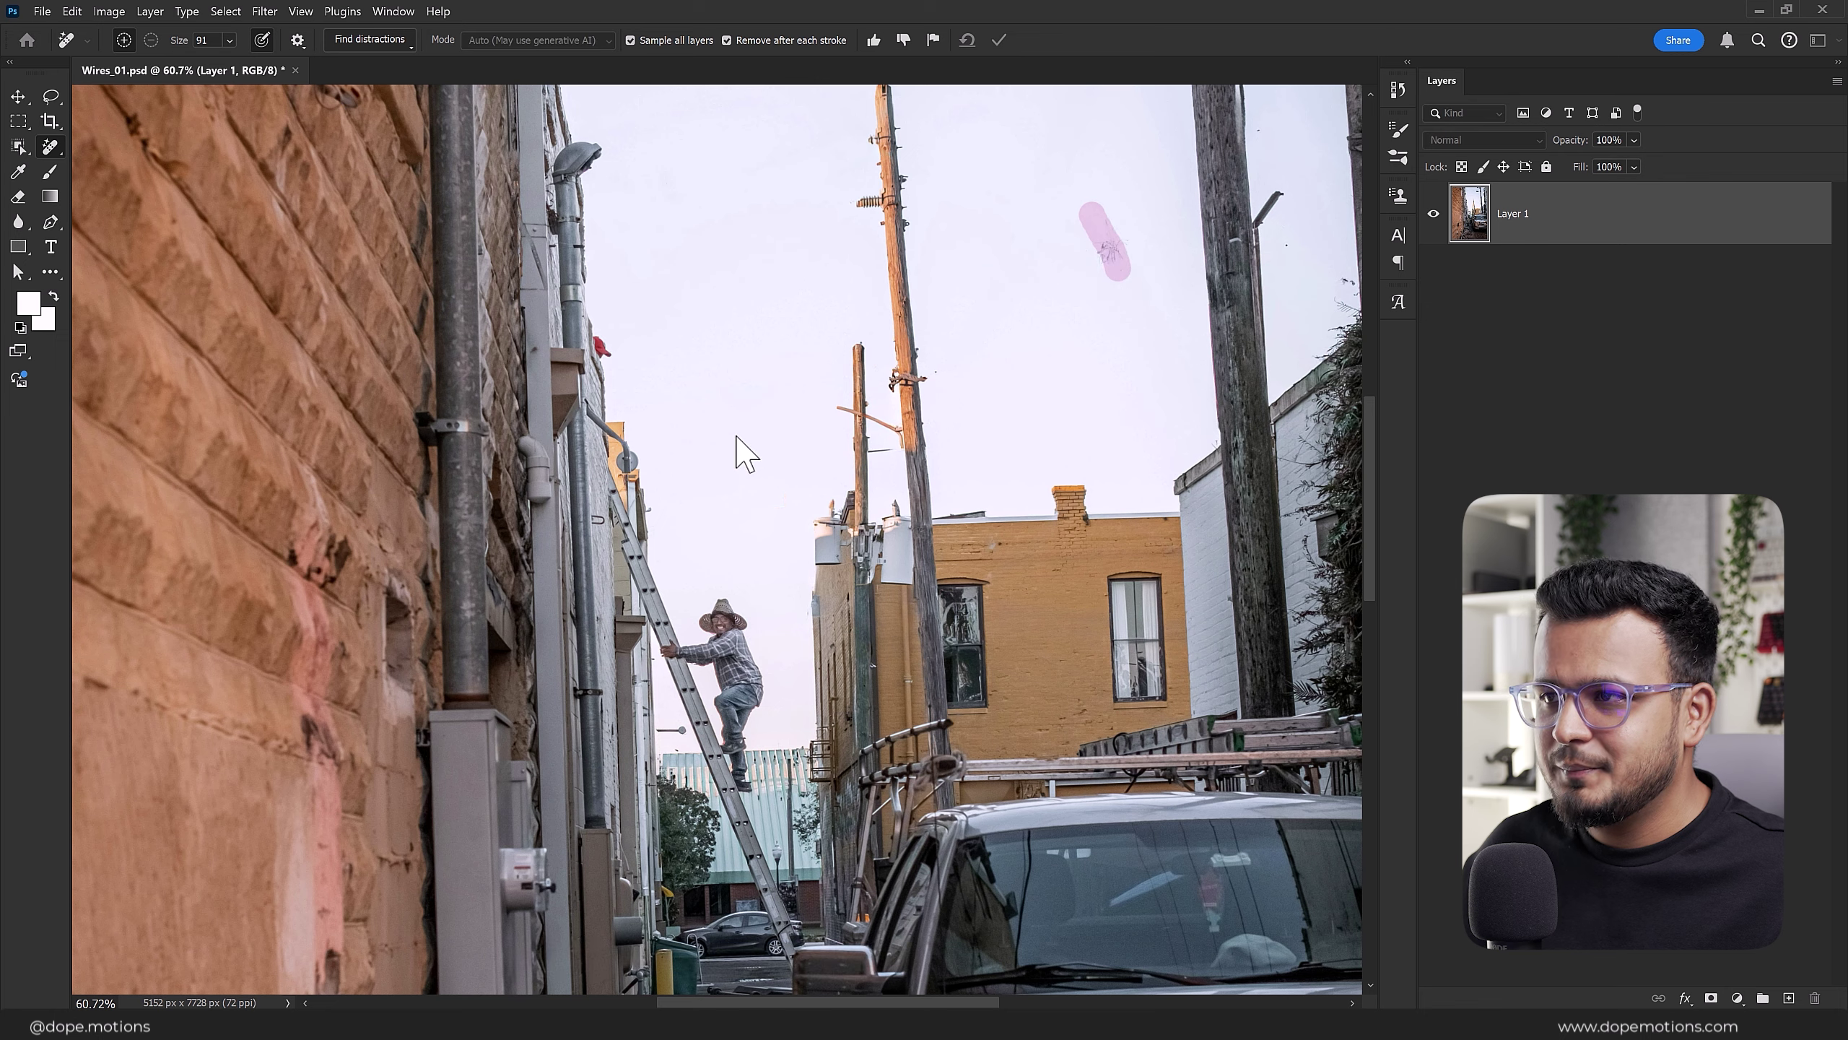
pyautogui.scroll(-3, 742, 449)
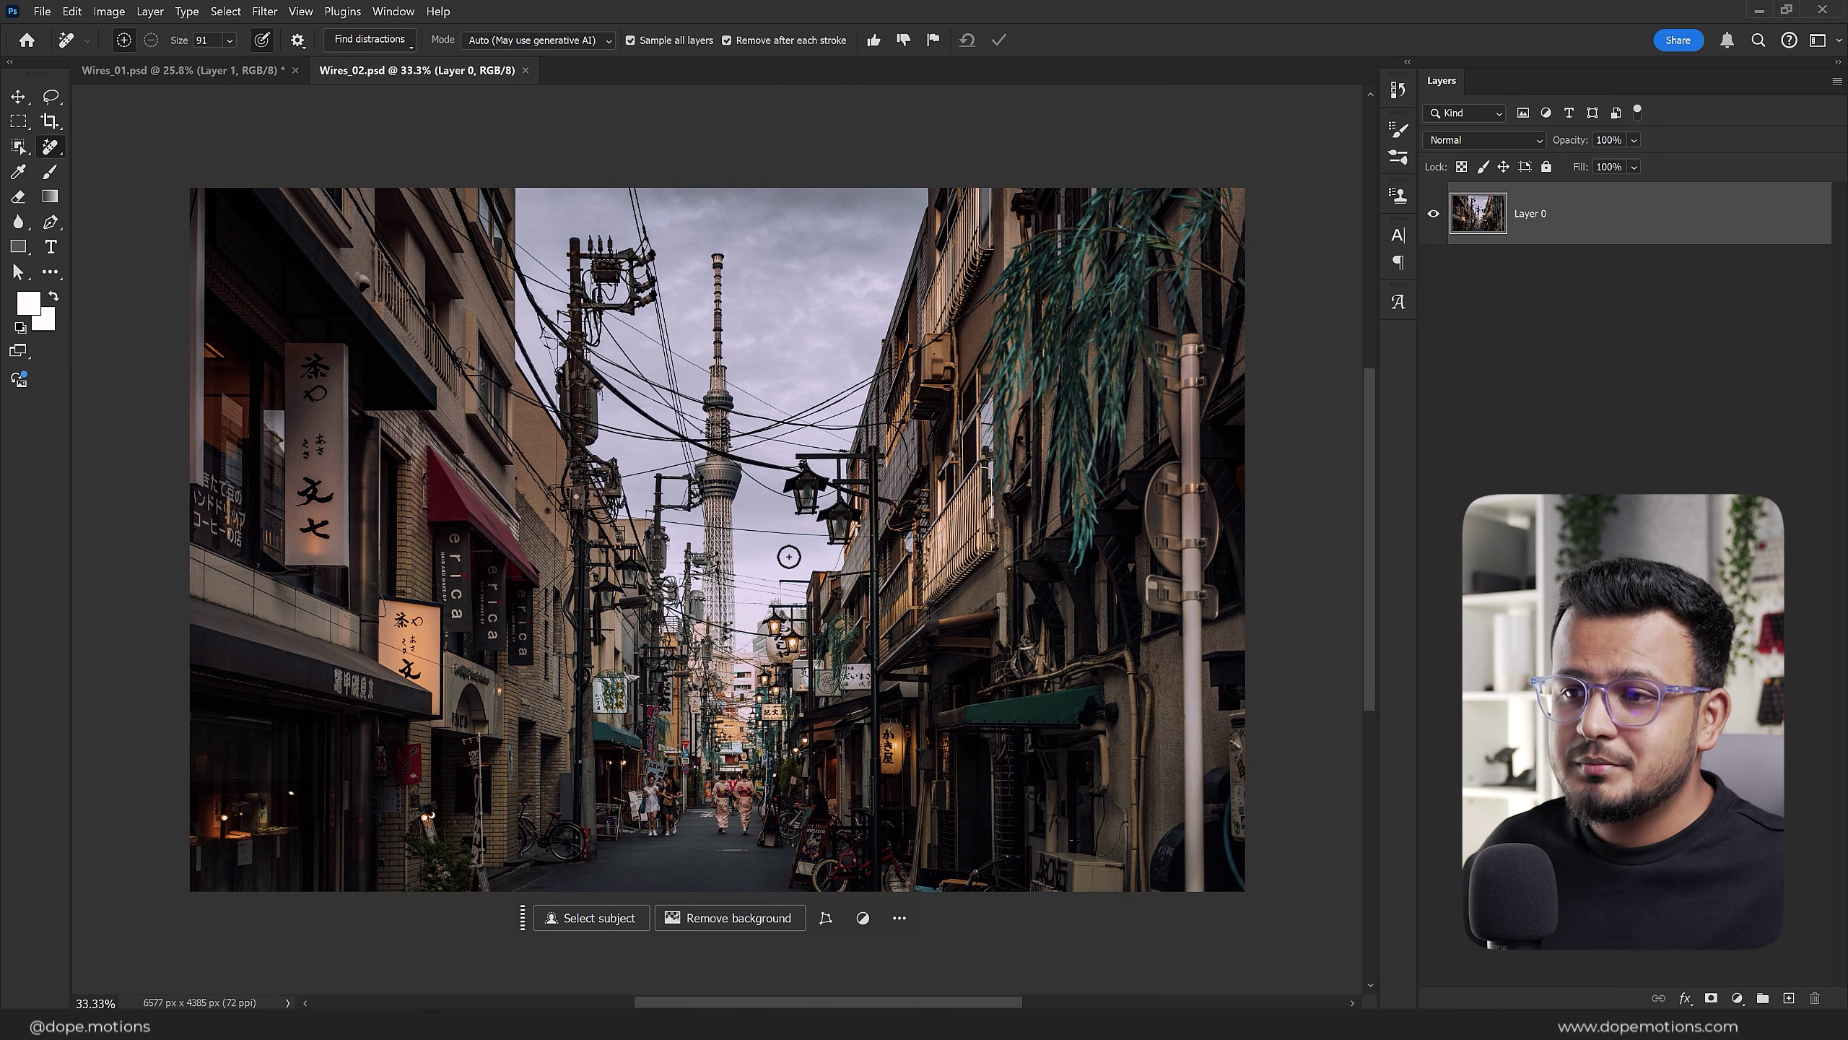
# Step: Zoom out to fit the Tokyo street photo and add an empty Layer 1 above it
pyautogui.scroll(1, 789, 556)
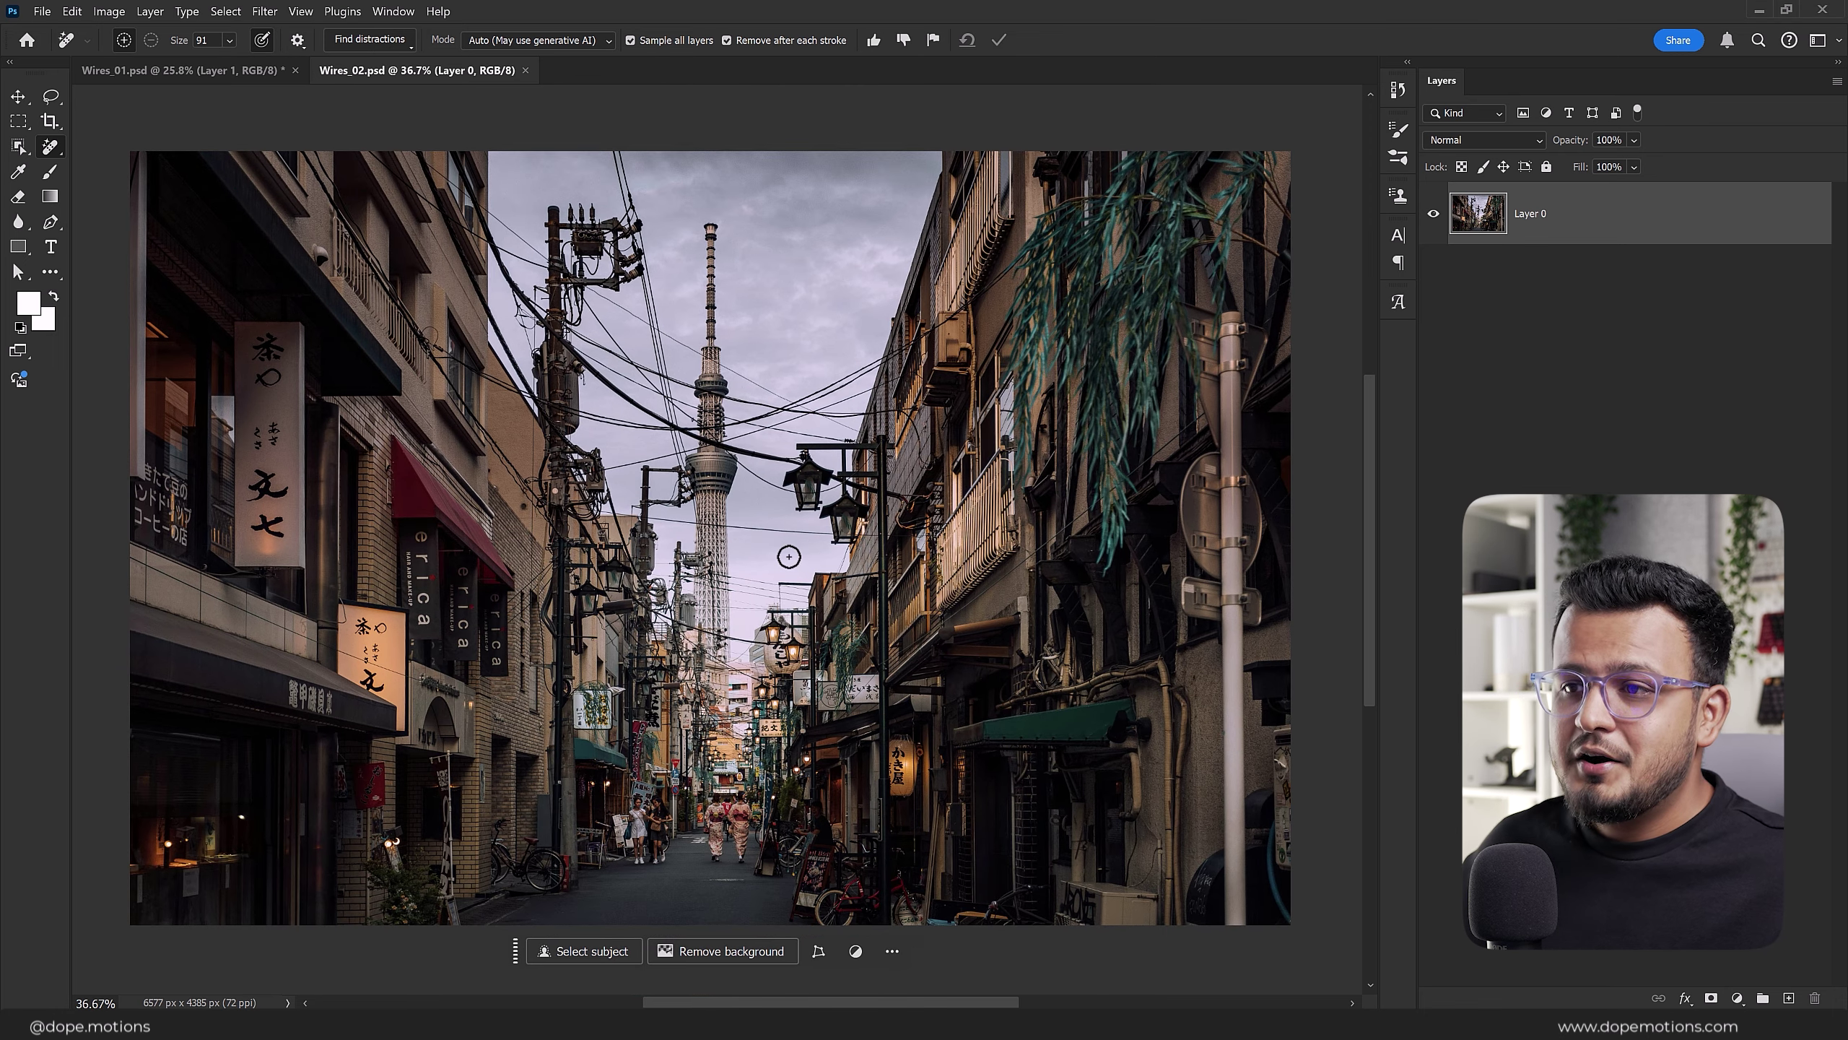
pyautogui.click(19, 96)
pyautogui.scroll(2, 654, 621)
pyautogui.scroll(6, 664, 641)
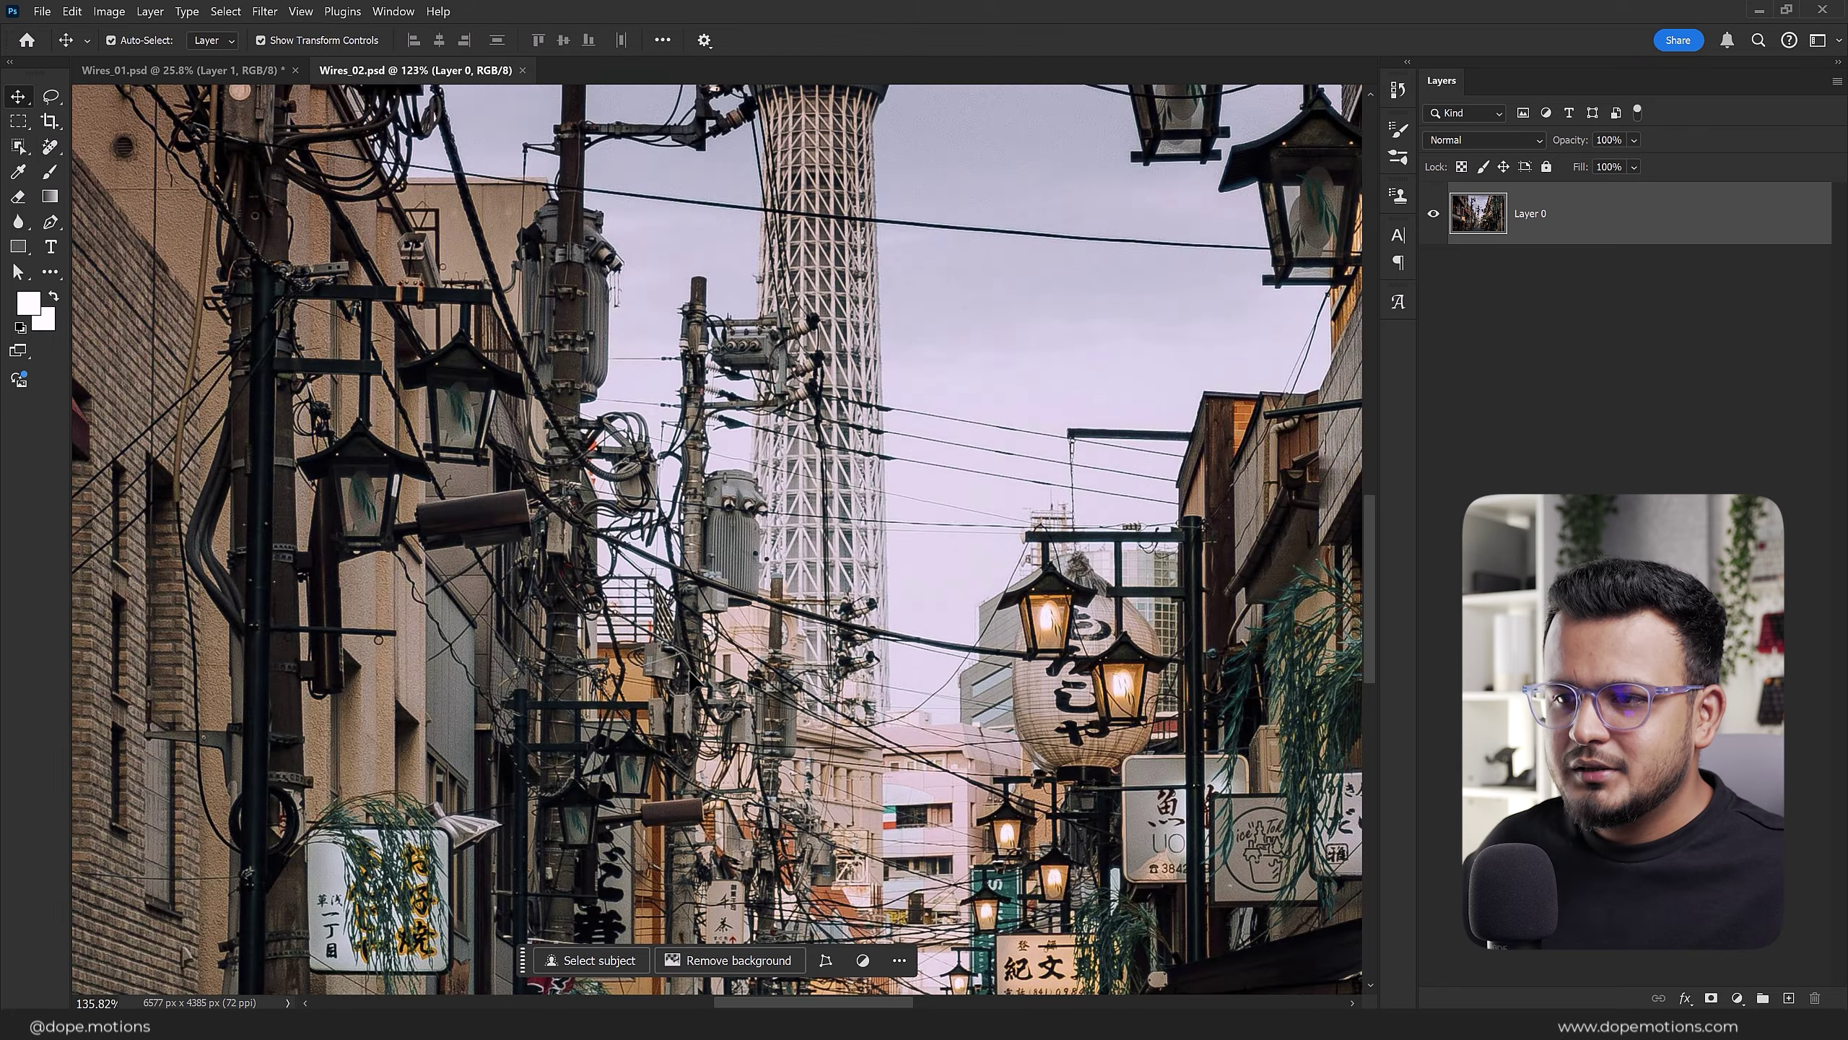
pyautogui.scroll(6, 699, 630)
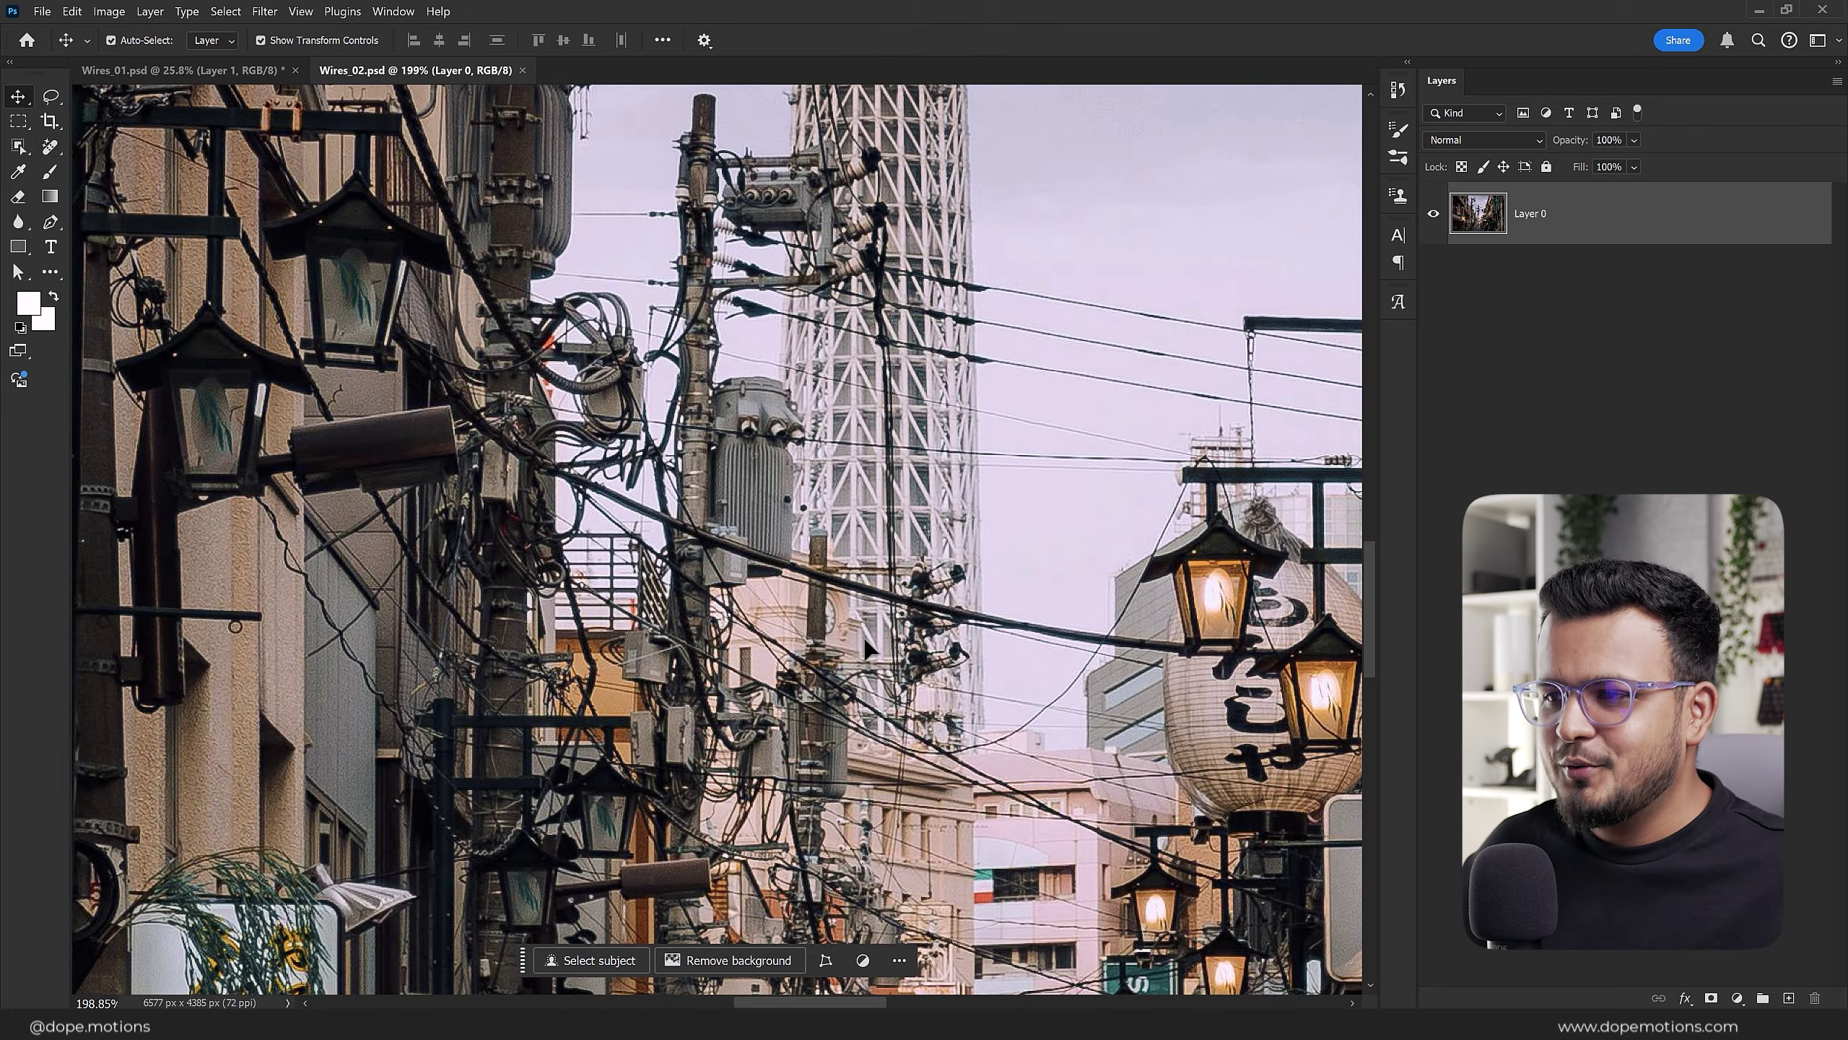
pyautogui.scroll(-10, 869, 648)
pyautogui.scroll(1, 732, 503)
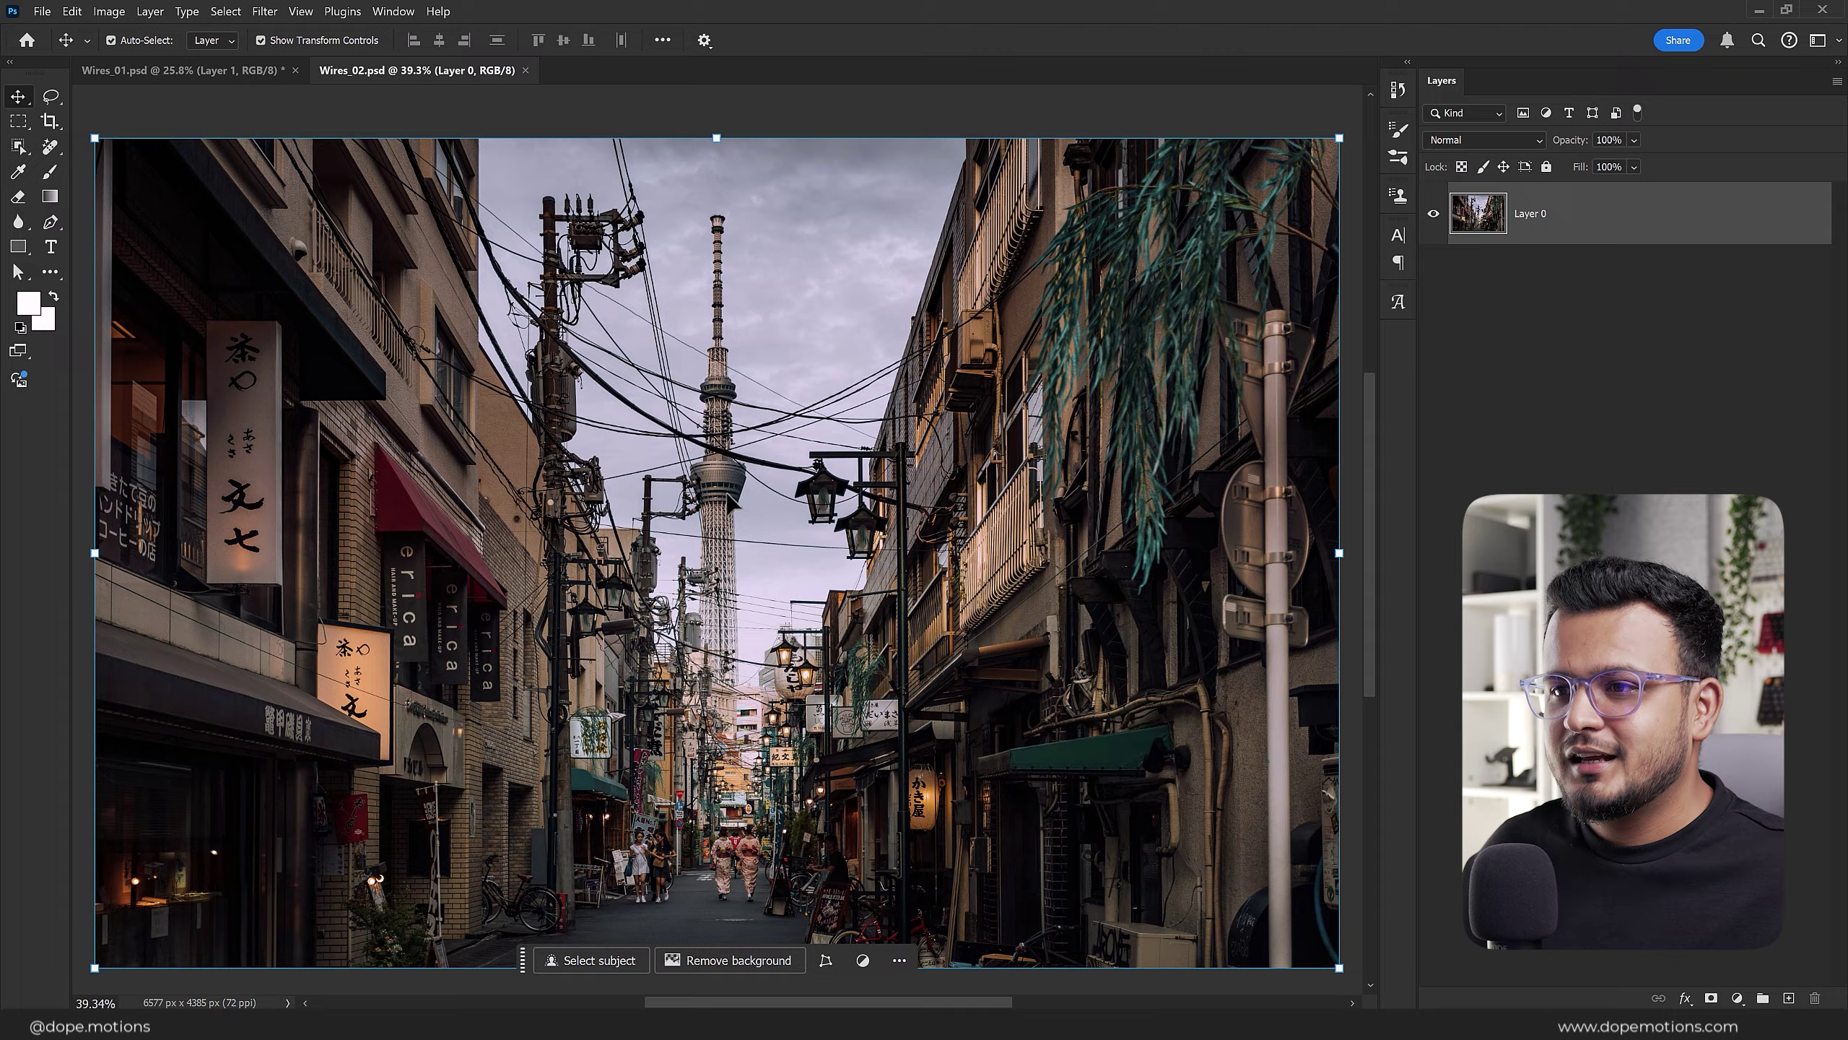
pyautogui.scroll(-1, 735, 495)
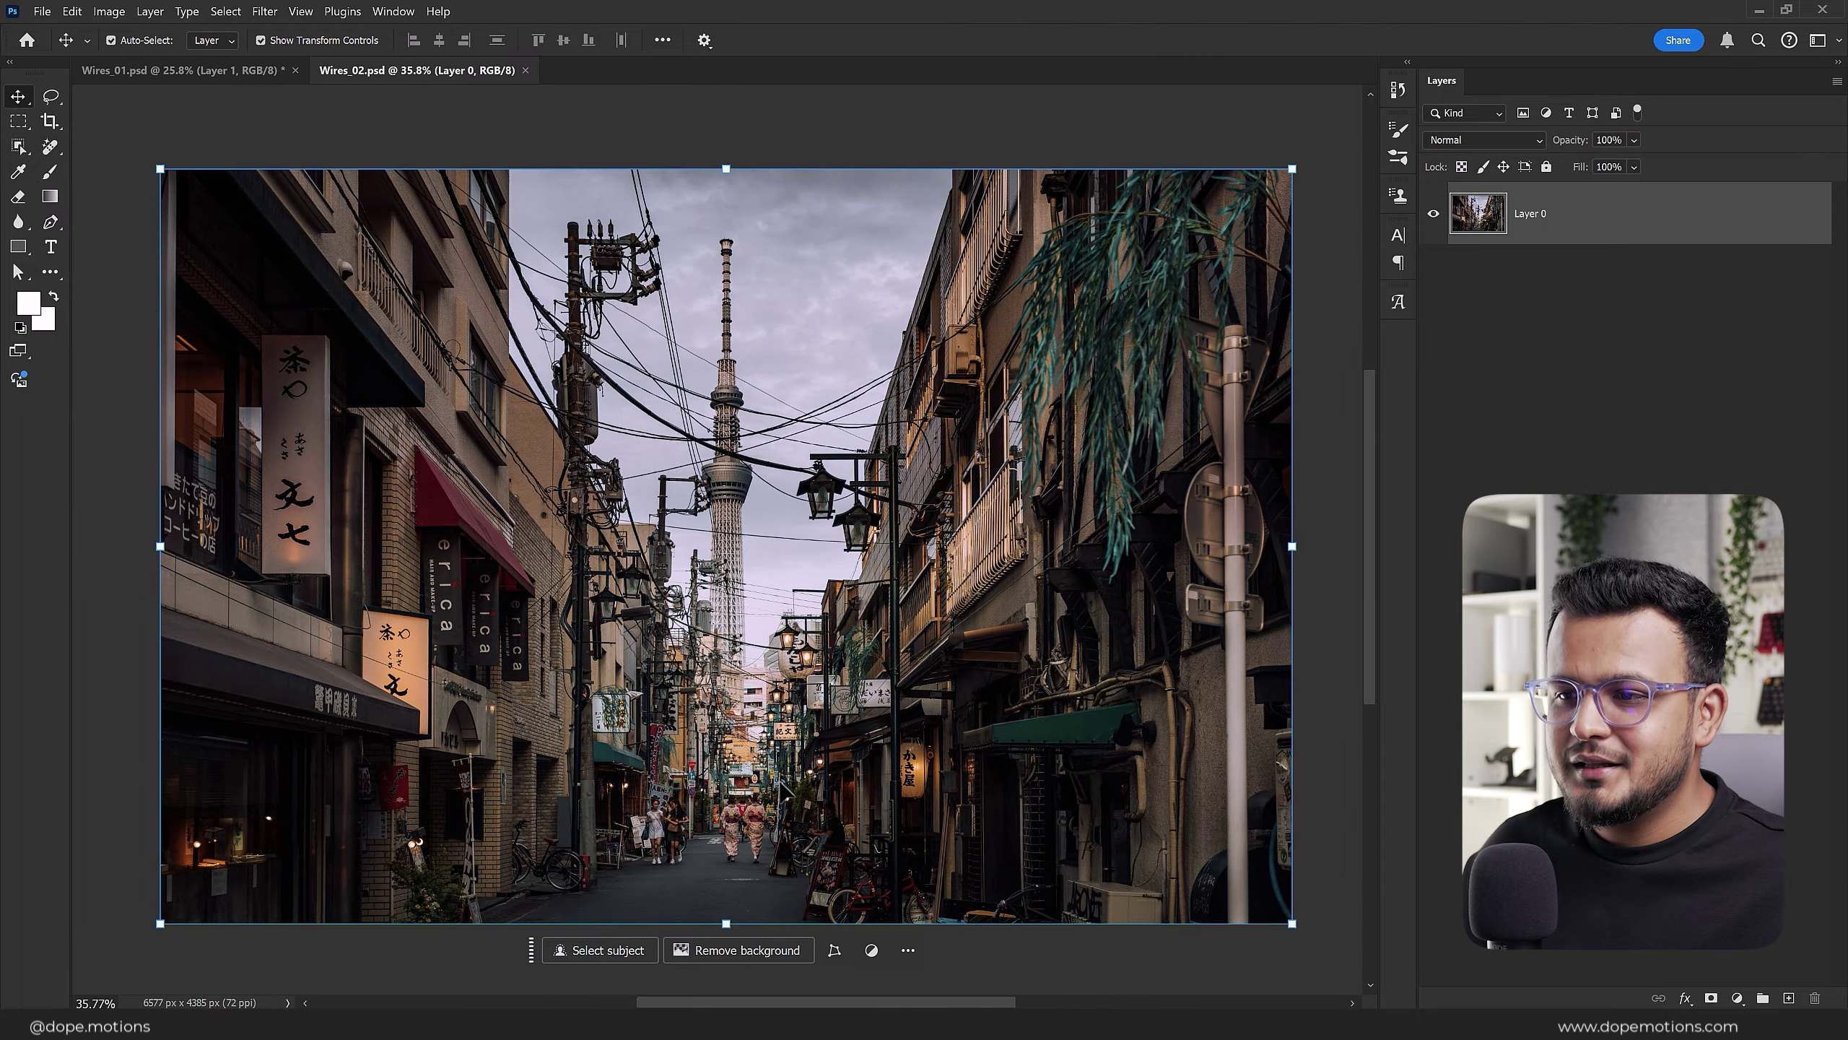
pyautogui.scroll(7, 547, 830)
pyautogui.scroll(8, 547, 831)
pyautogui.scroll(5, 547, 831)
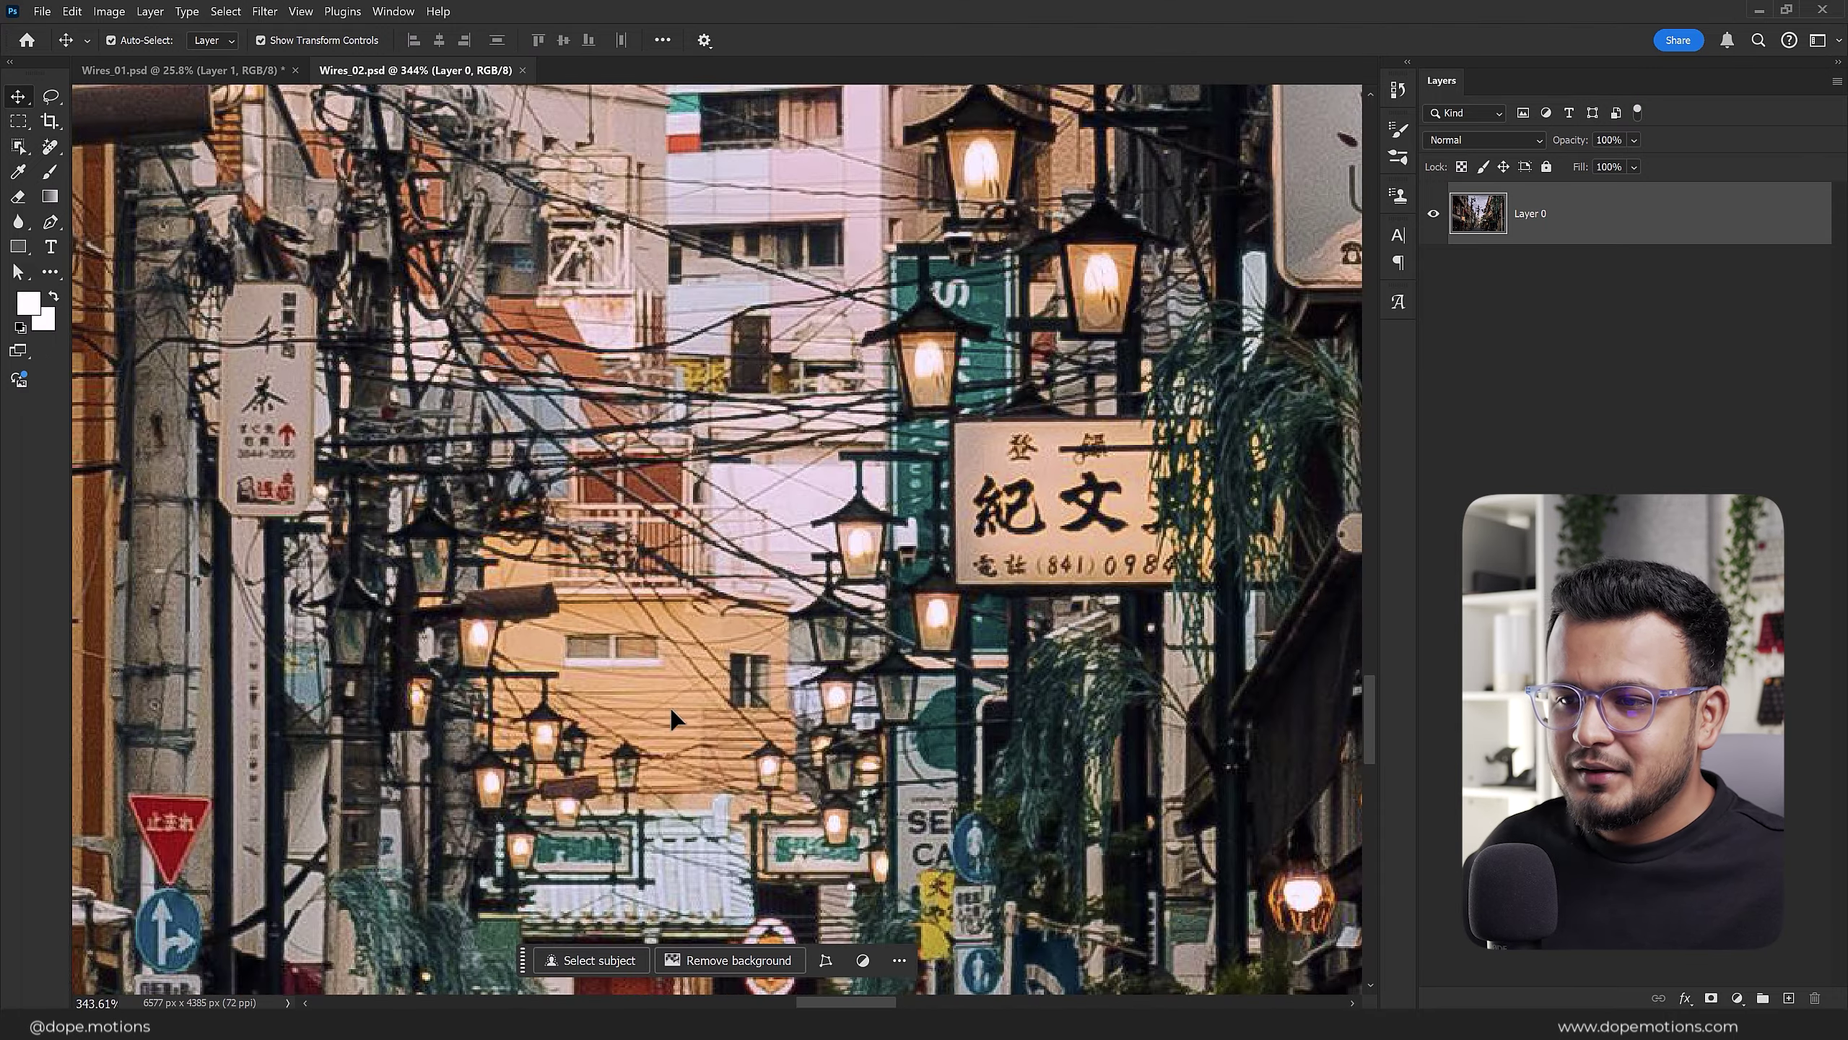
pyautogui.scroll(-5, 683, 637)
pyautogui.scroll(-4, 696, 581)
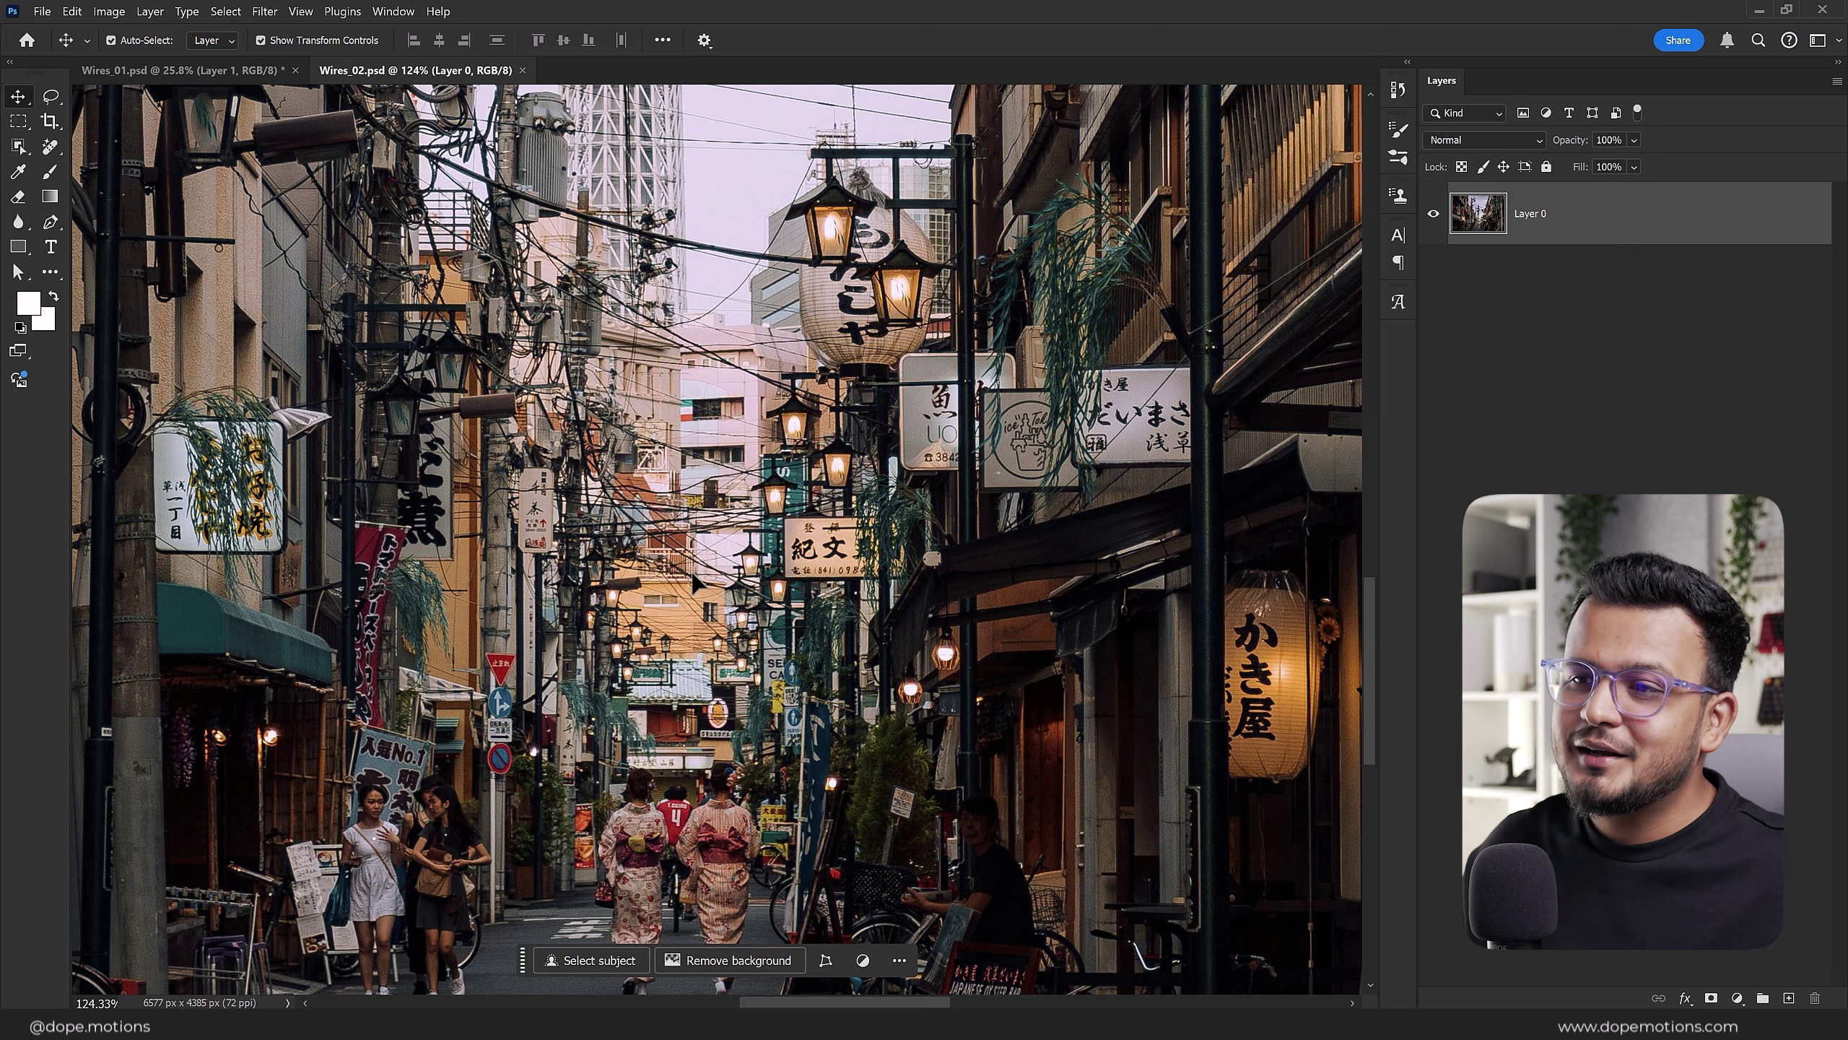
pyautogui.scroll(-1, 772, 398)
pyautogui.scroll(-1, 772, 397)
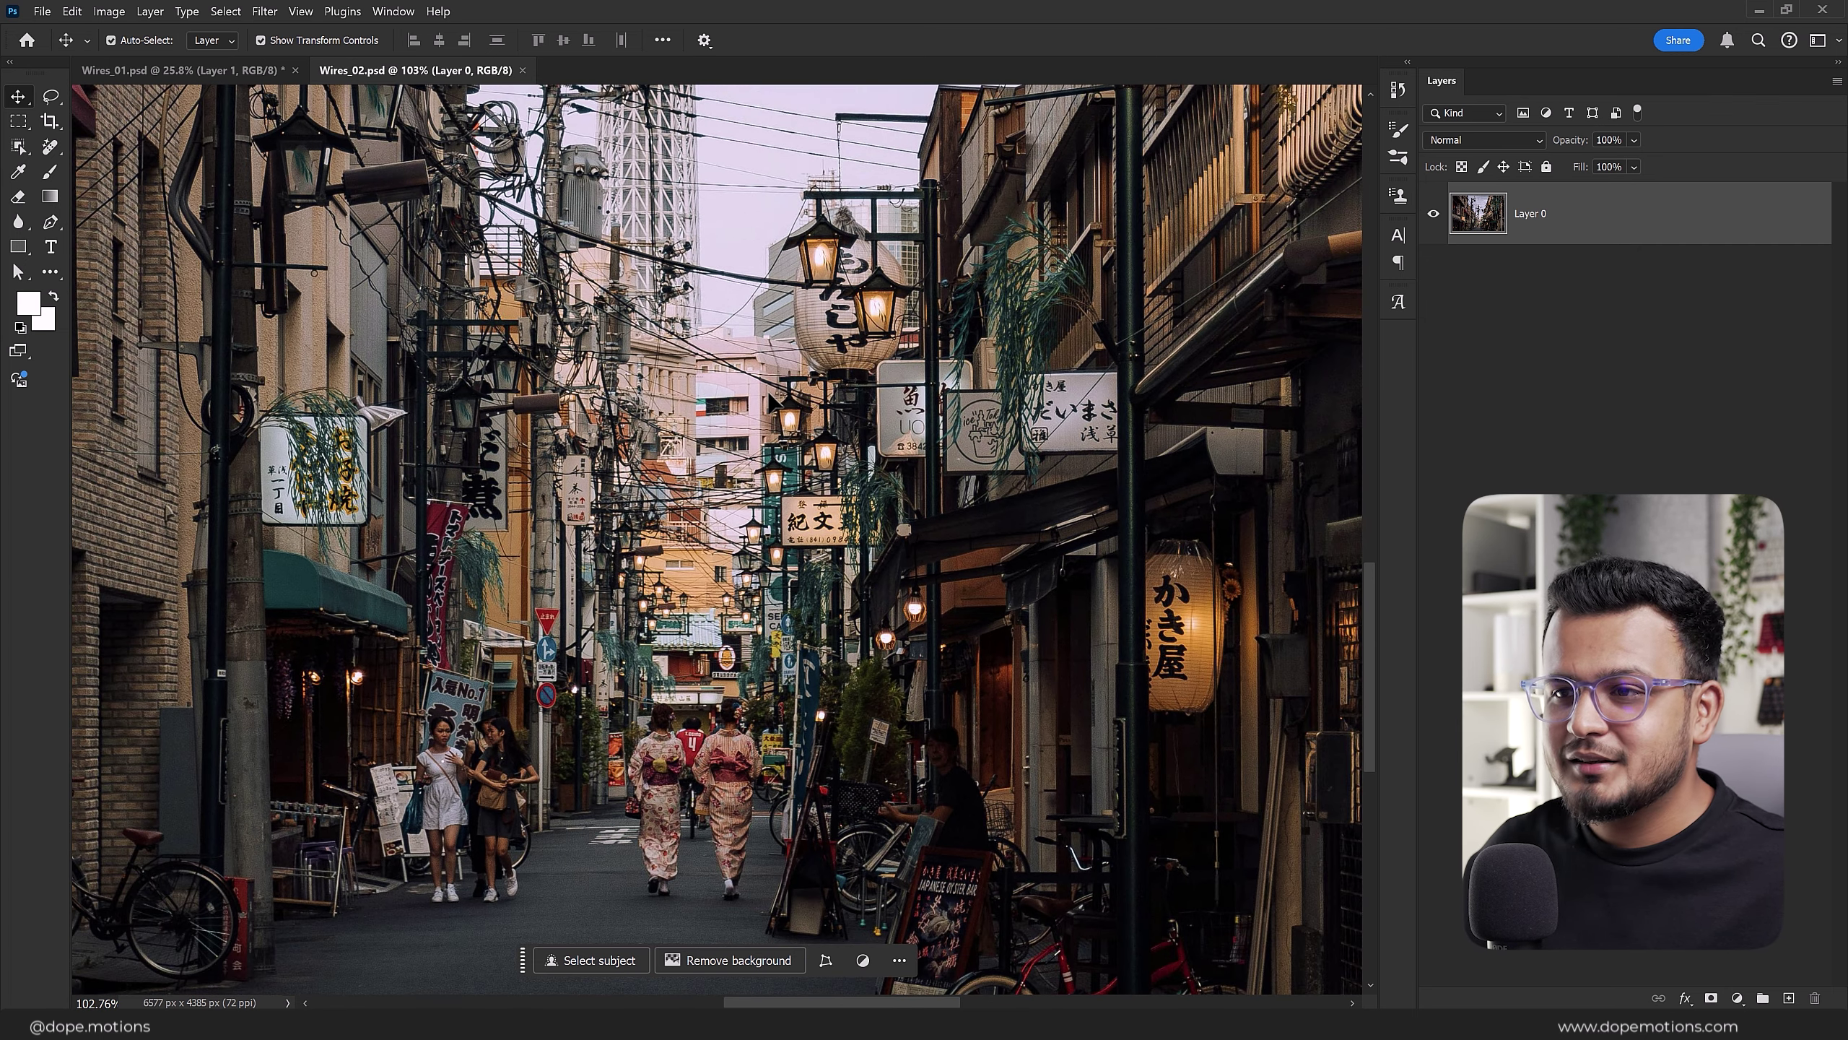
pyautogui.scroll(-1, 771, 397)
pyautogui.scroll(-1, 770, 395)
pyautogui.scroll(-1, 771, 395)
pyautogui.scroll(-1, 774, 395)
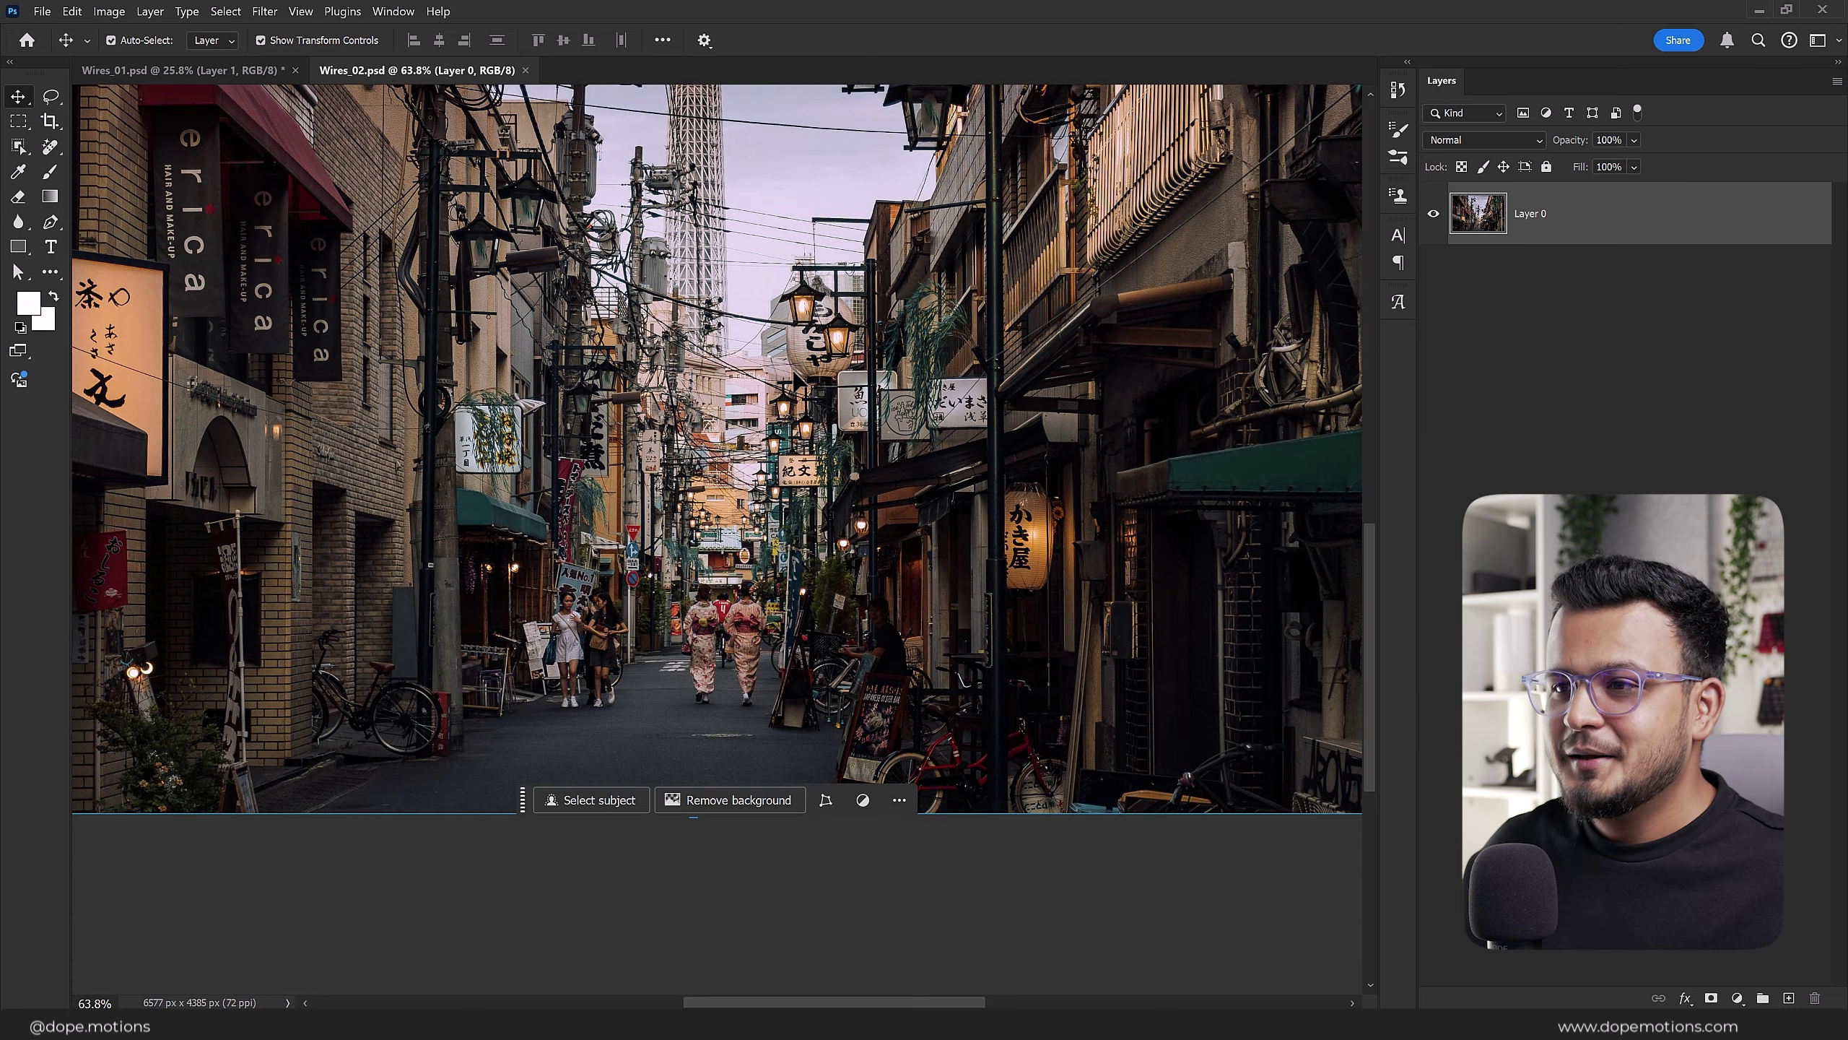
pyautogui.scroll(-1, 777, 395)
pyautogui.scroll(-1, 781, 395)
pyautogui.scroll(-1, 778, 408)
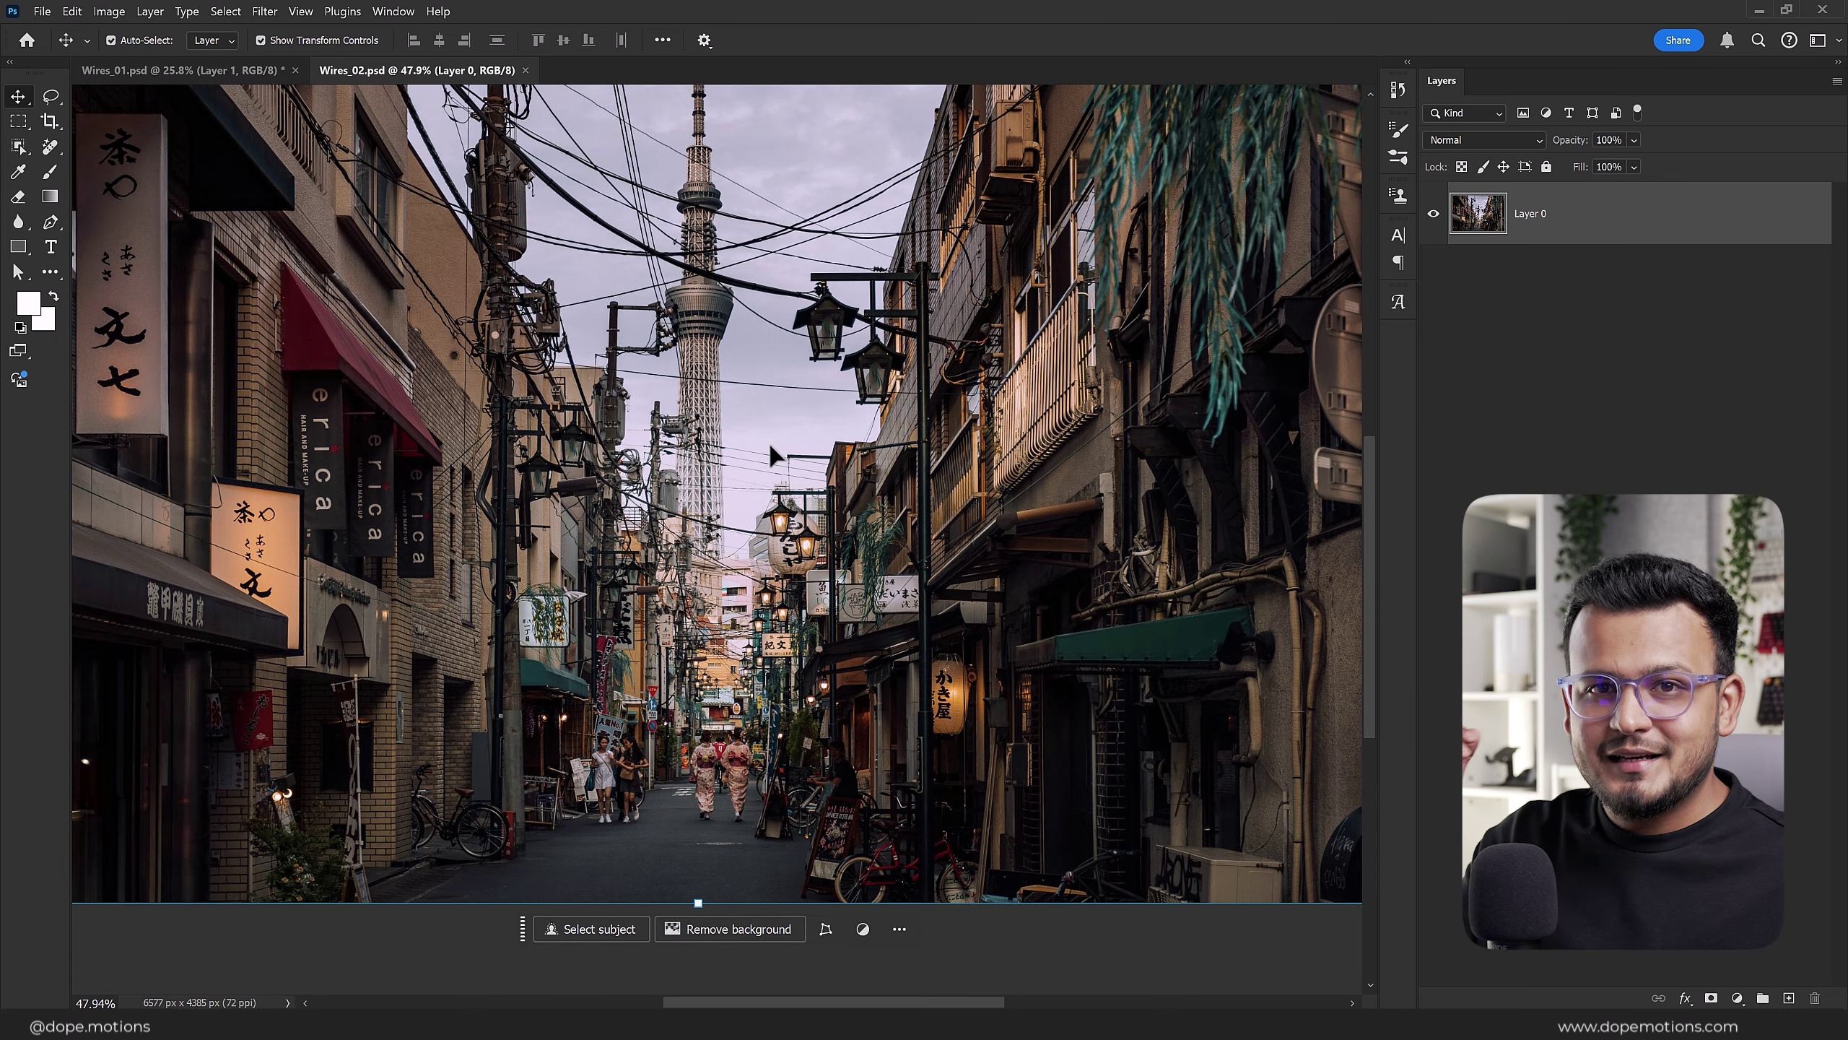
pyautogui.scroll(-1, 731, 469)
pyautogui.scroll(-1, 732, 469)
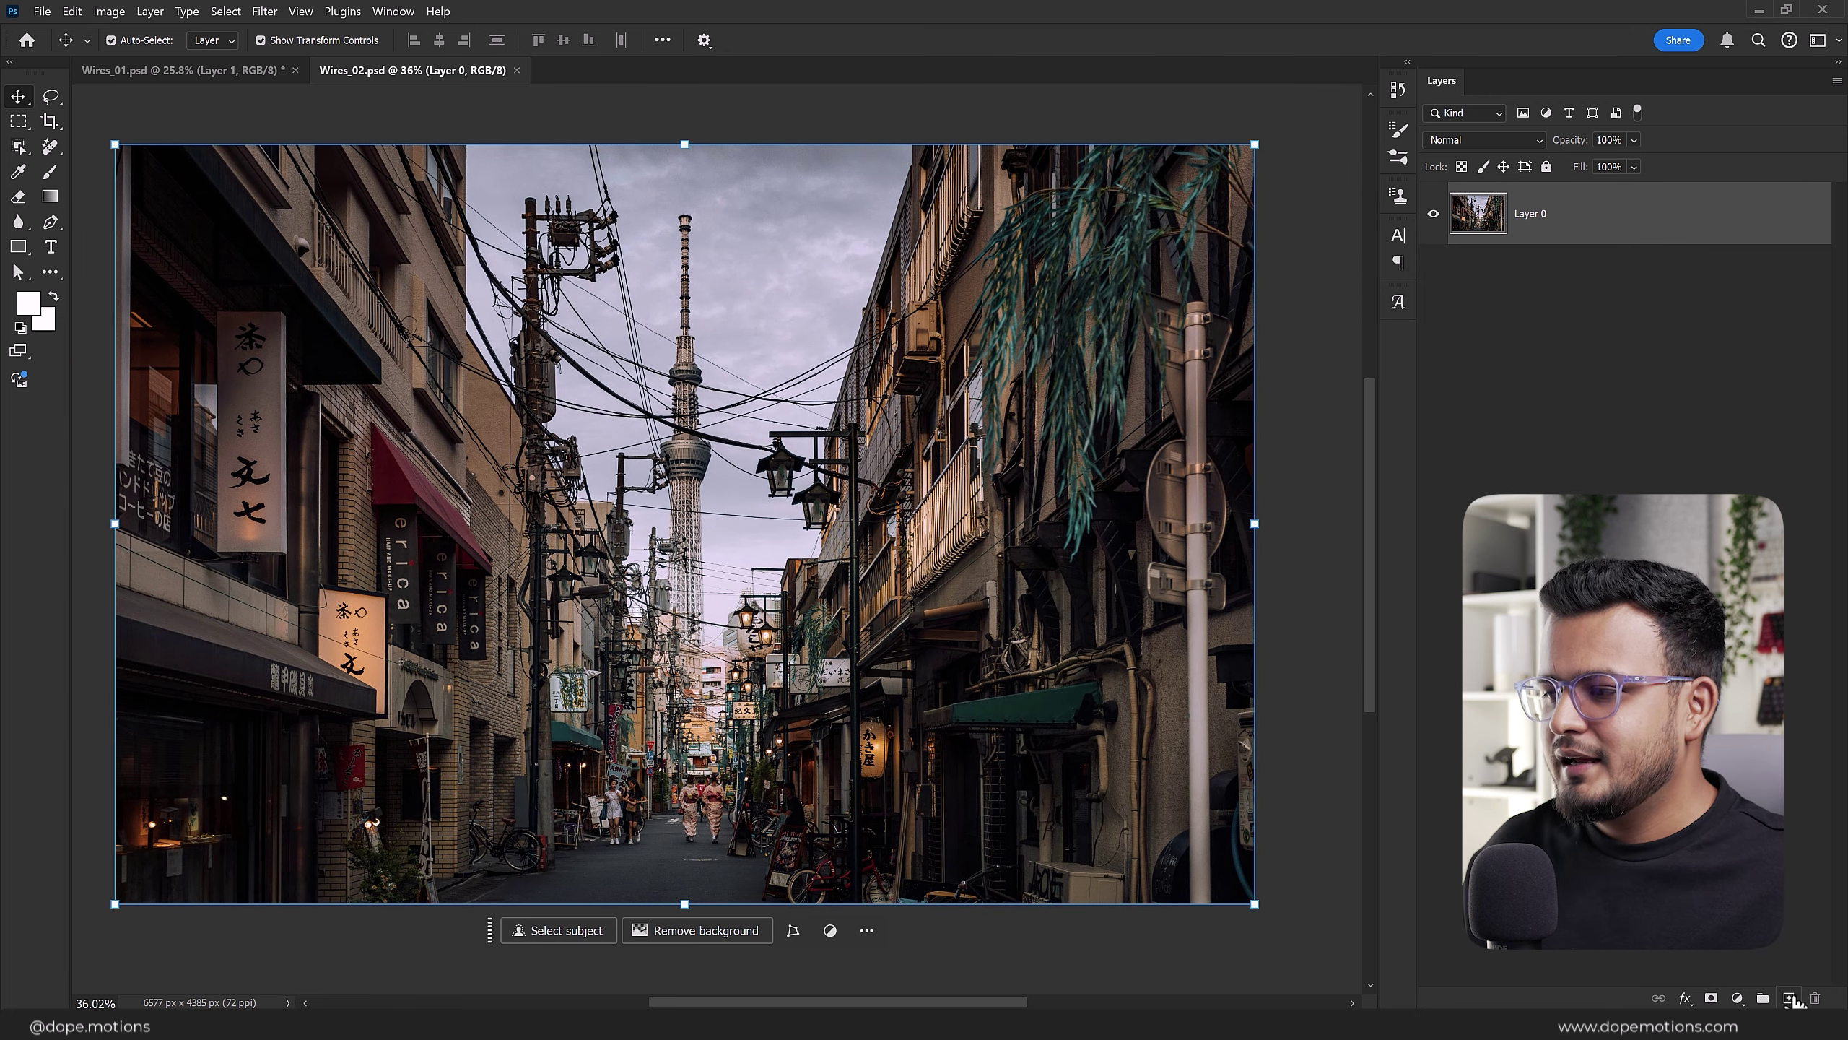
pyautogui.click(1790, 999)
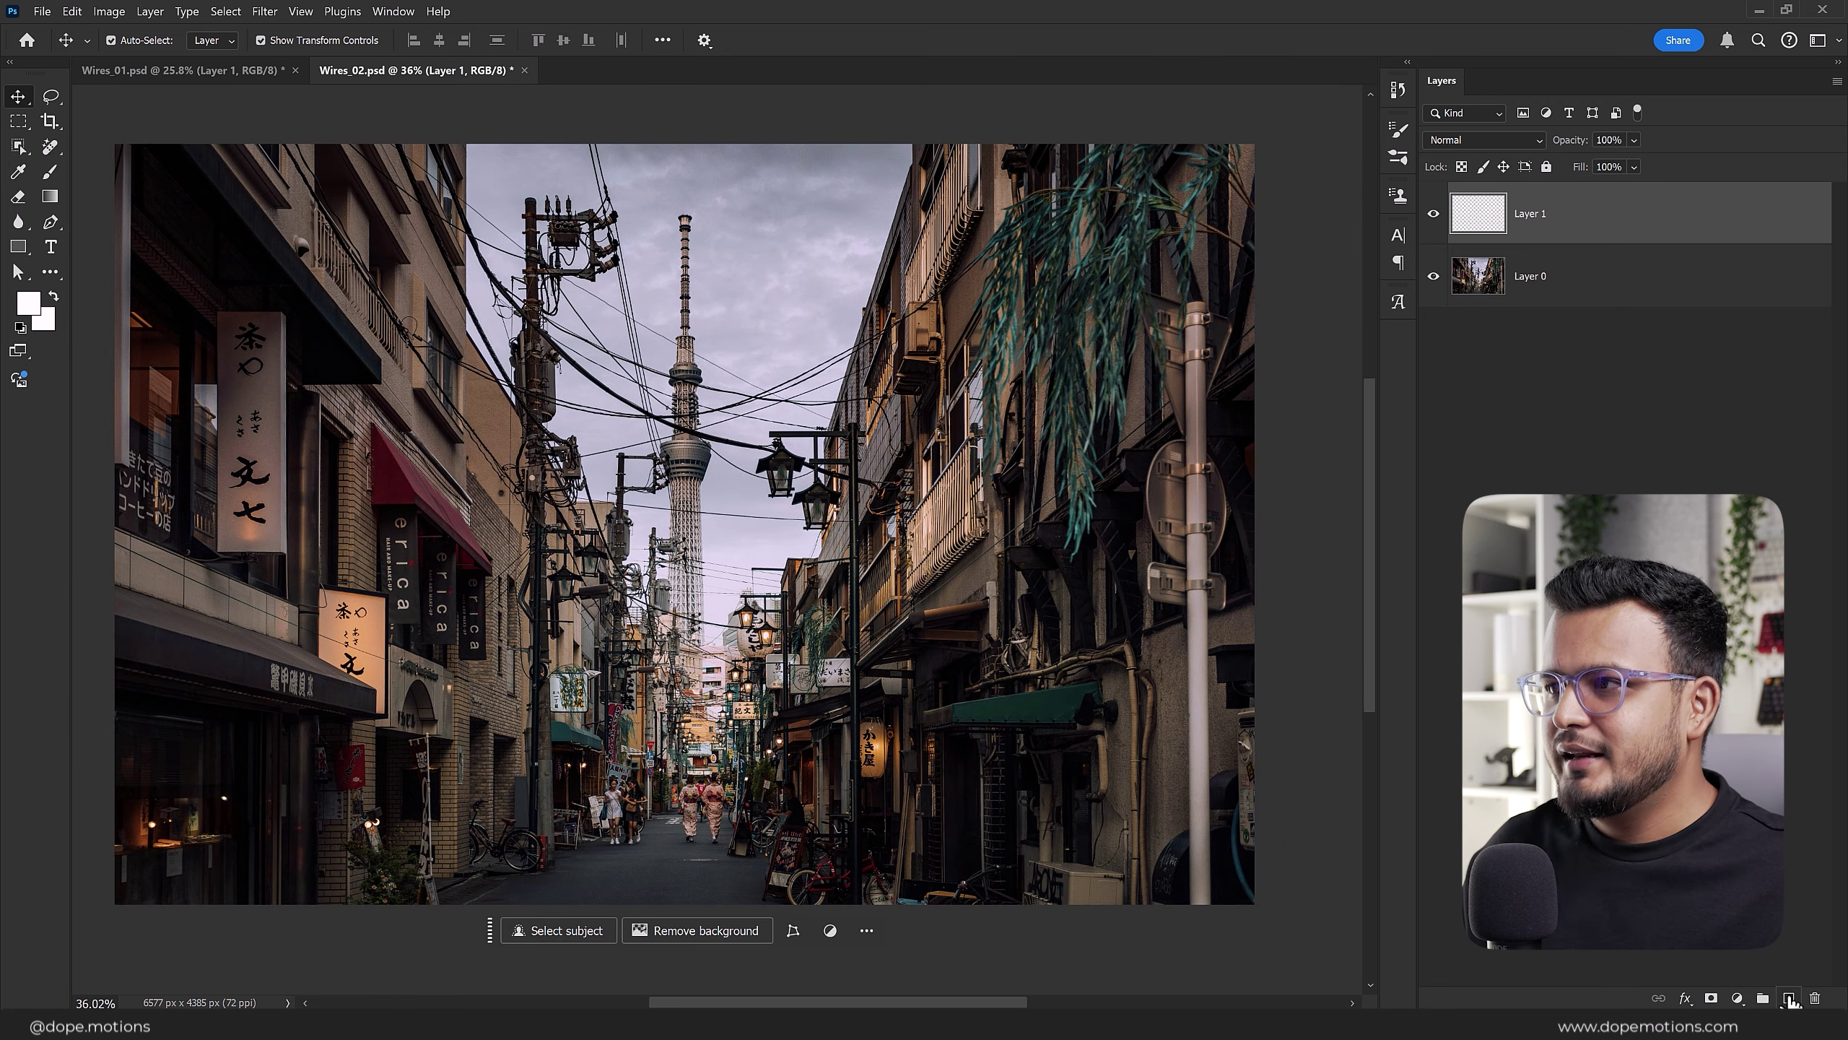
# Step: Run the Remove tool's Find distractions > Wires and cables on the Tokyo street photo
pyautogui.click(50, 147)
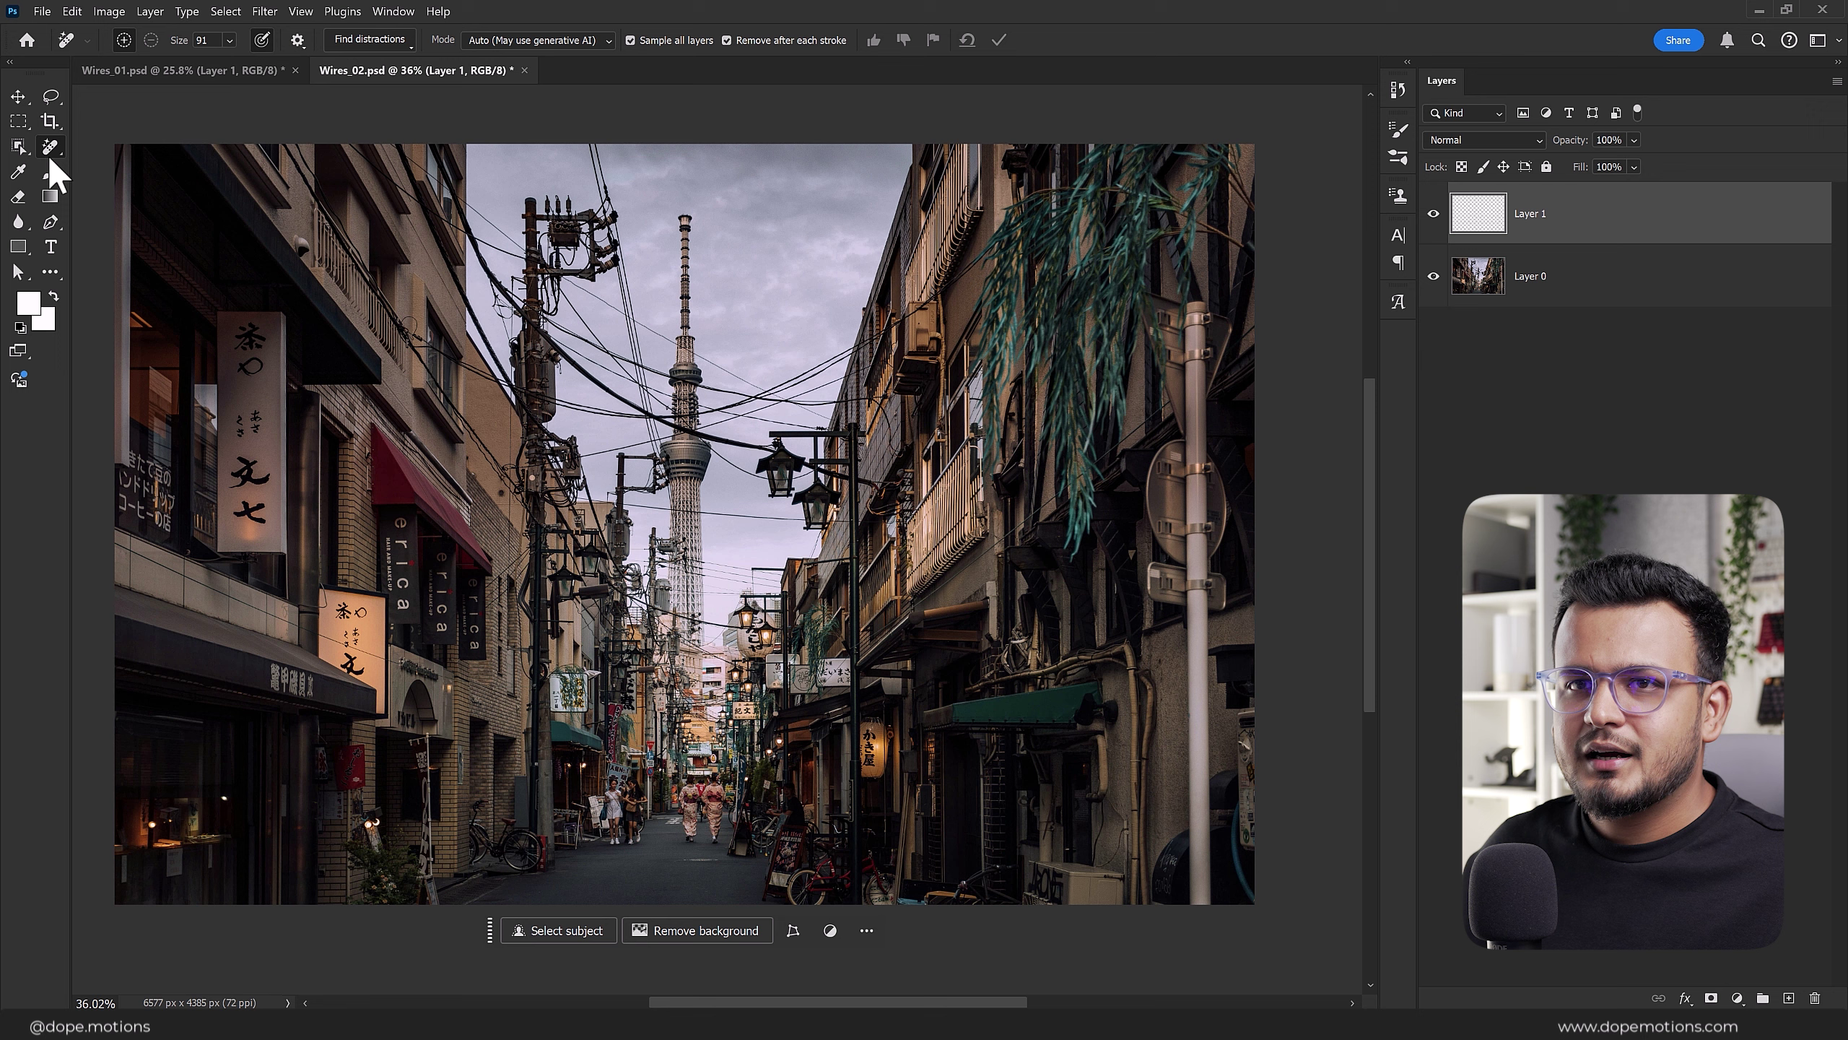
pyautogui.click(392, 54)
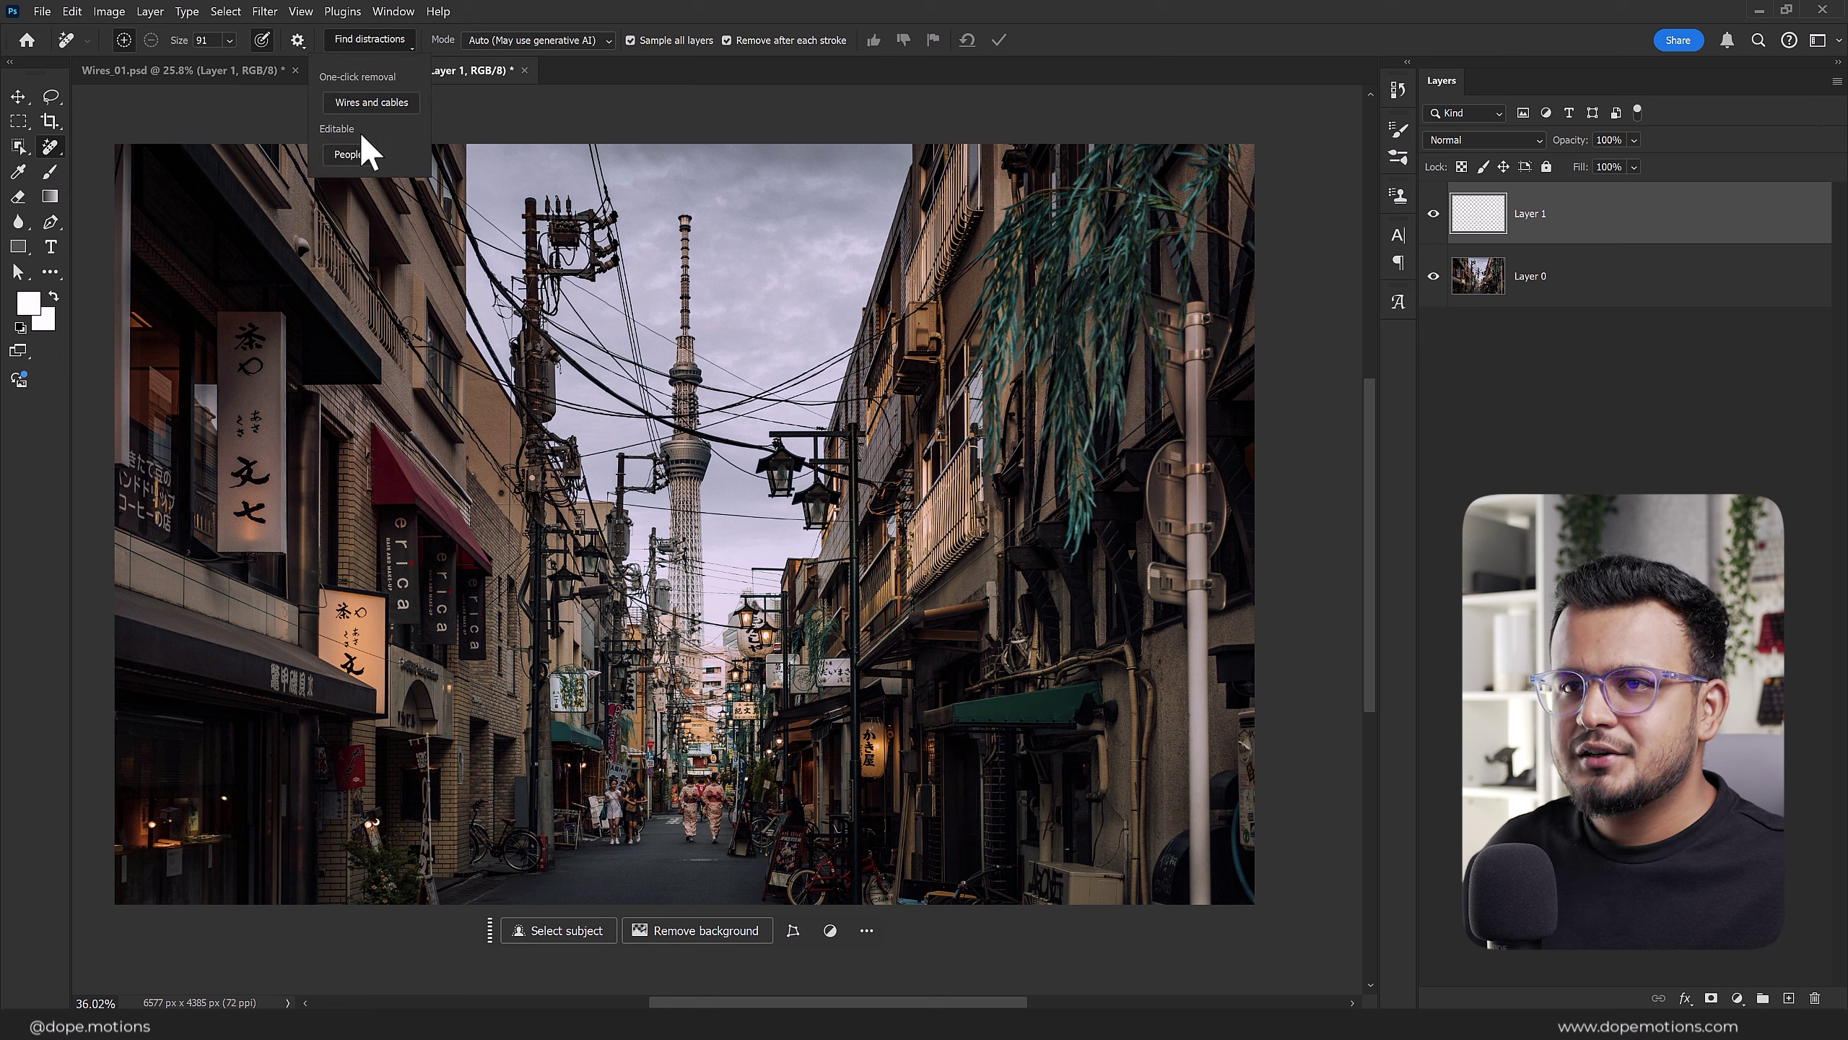
pyautogui.click(362, 108)
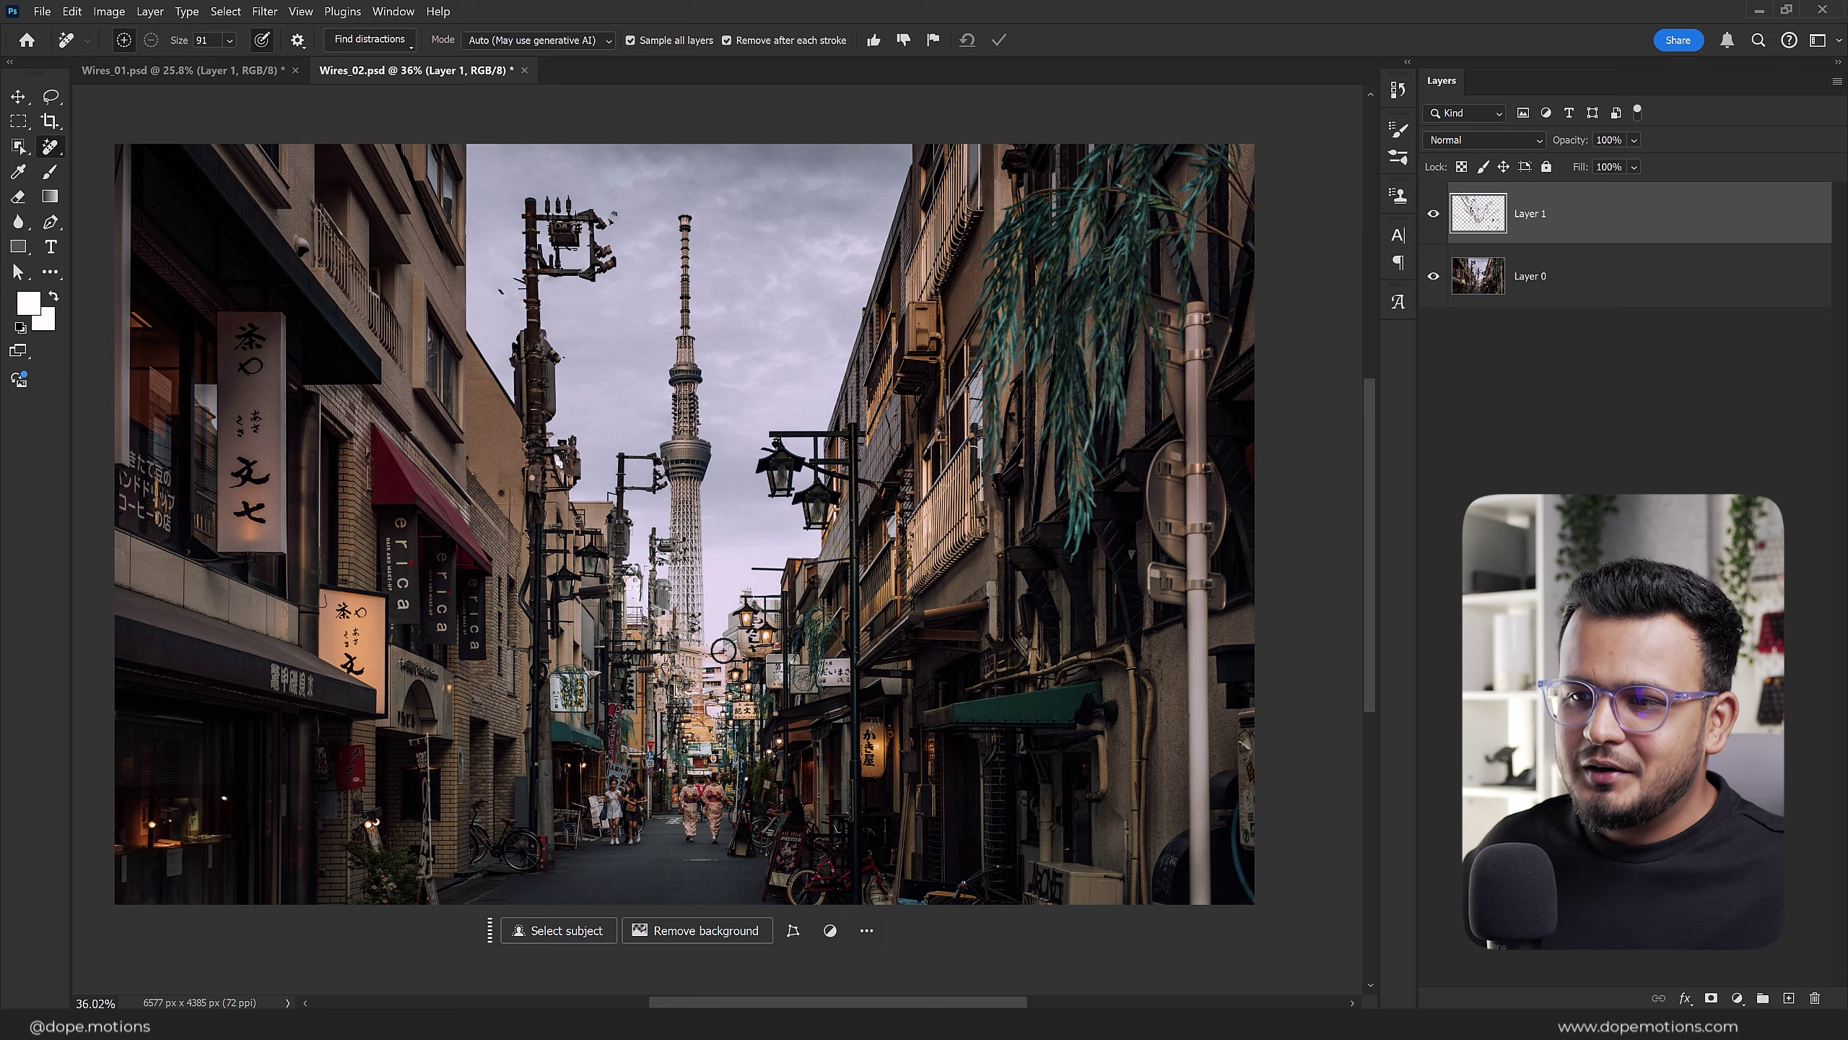
pyautogui.scroll(2, 722, 649)
pyautogui.scroll(2, 722, 649)
pyautogui.scroll(2, 723, 649)
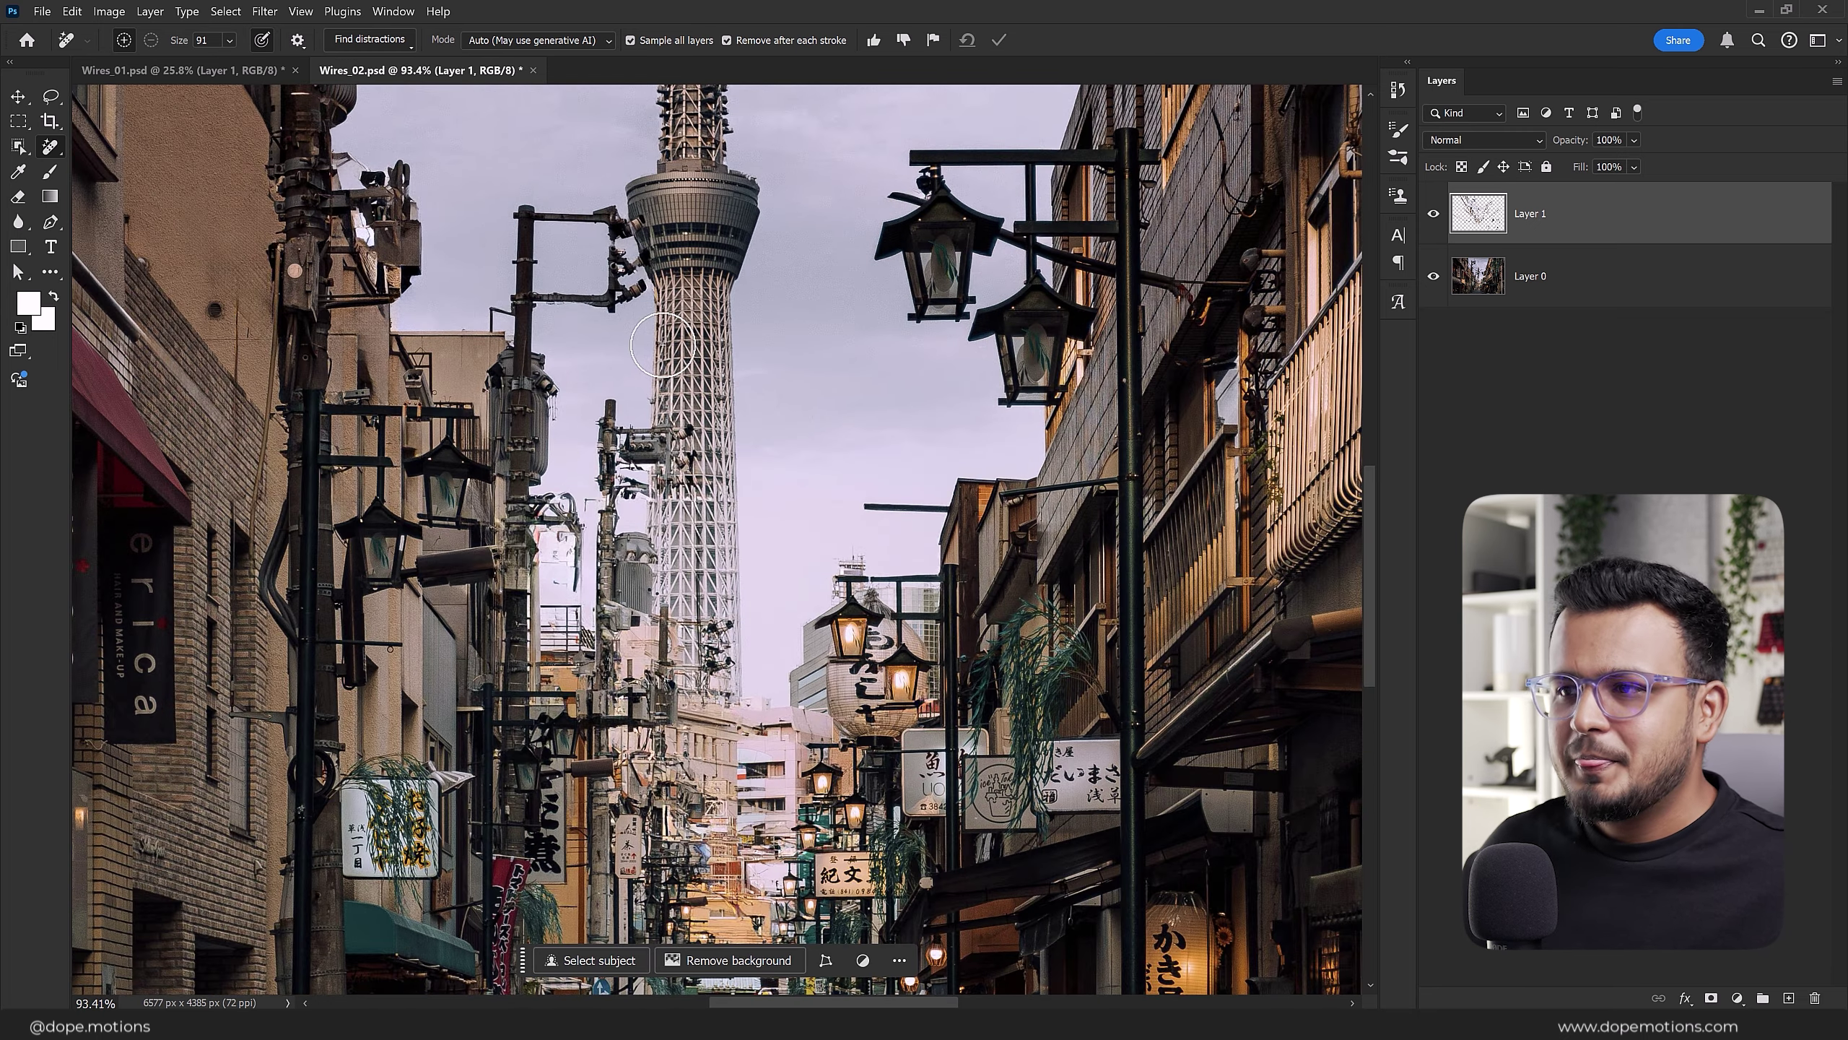
pyautogui.scroll(1, 652, 553)
pyautogui.scroll(1, 655, 568)
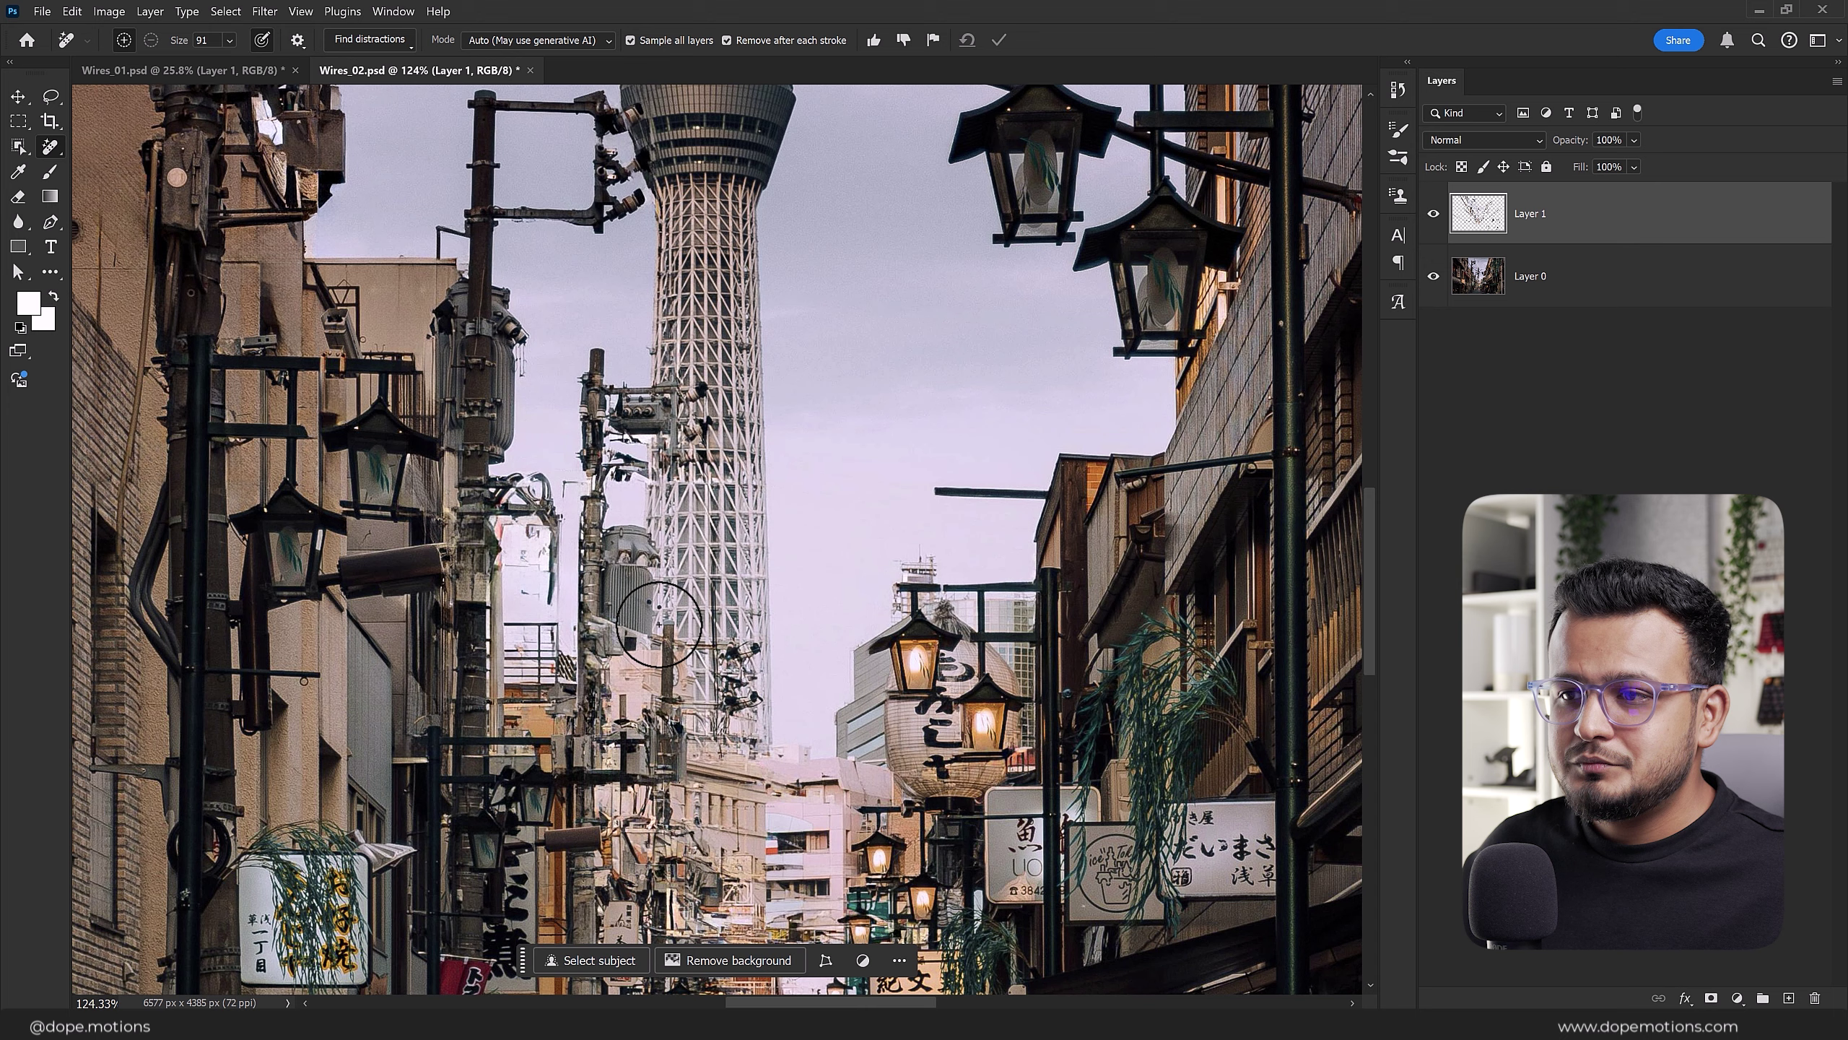
pyautogui.scroll(-3, 658, 624)
pyautogui.scroll(1, 744, 866)
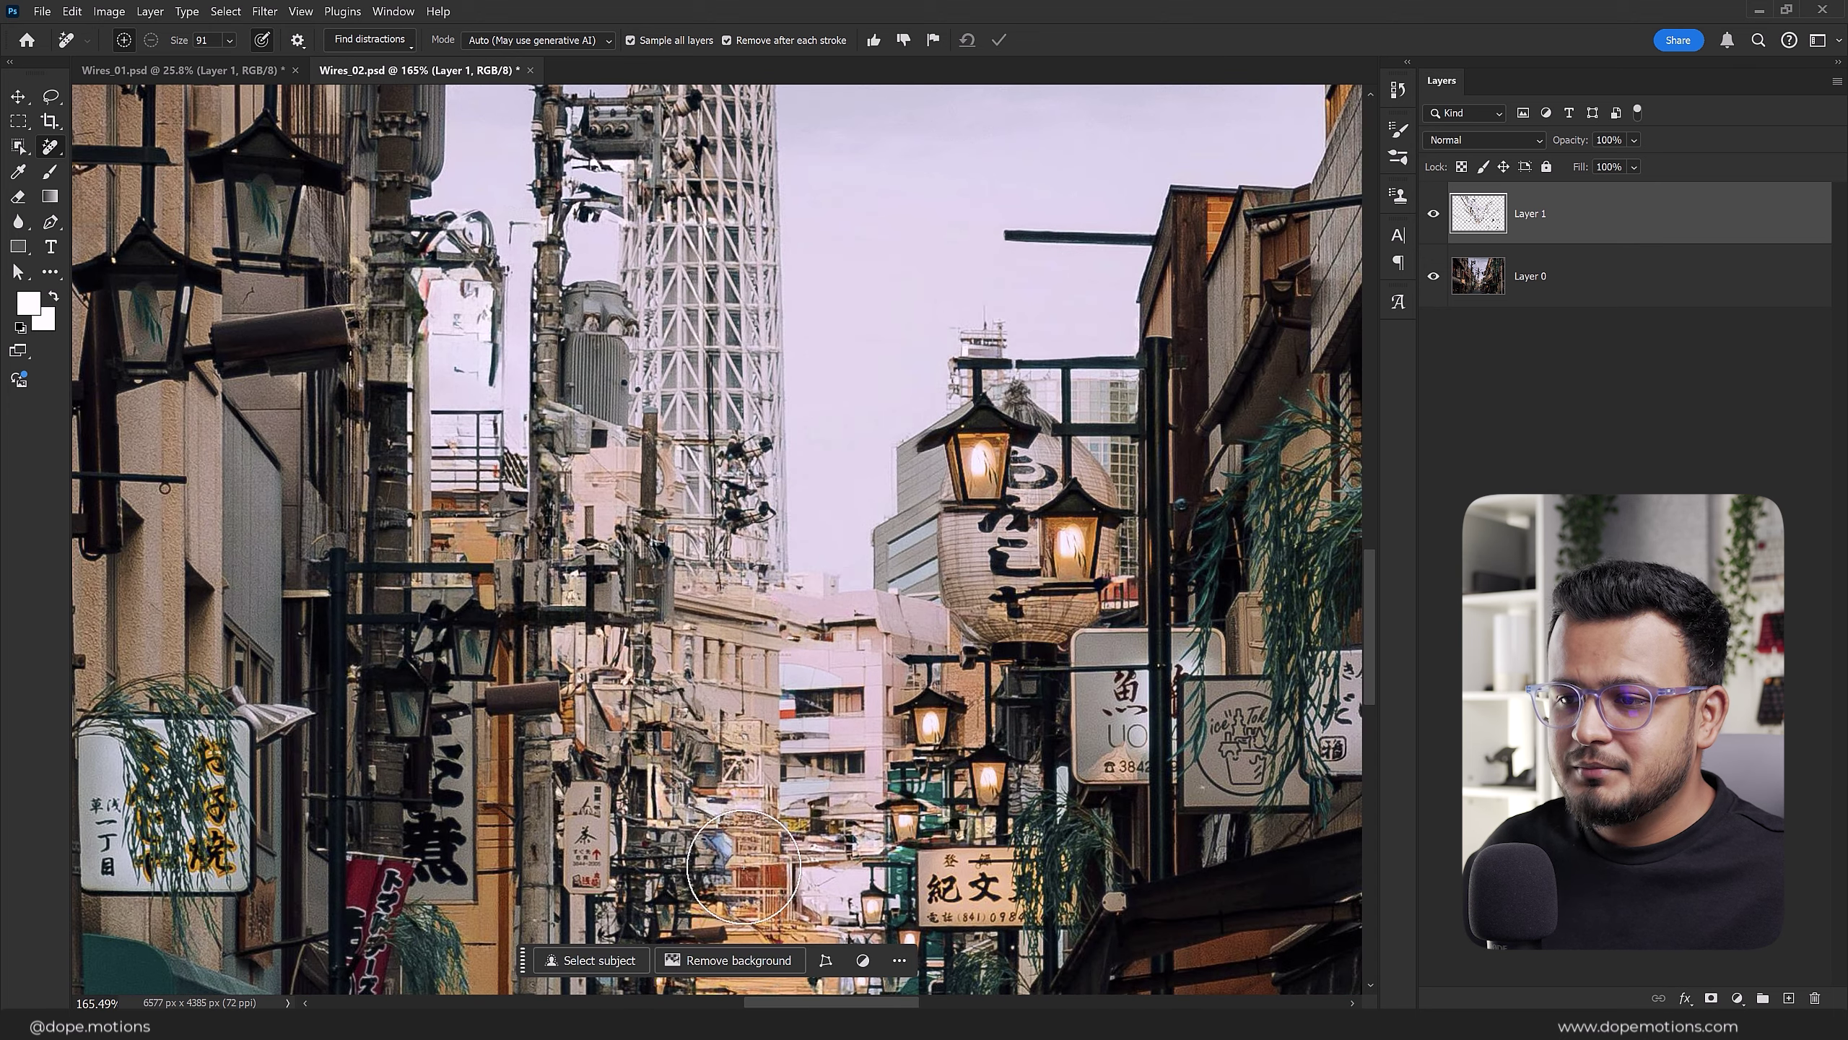
pyautogui.scroll(-3, 743, 867)
pyautogui.scroll(1, 764, 583)
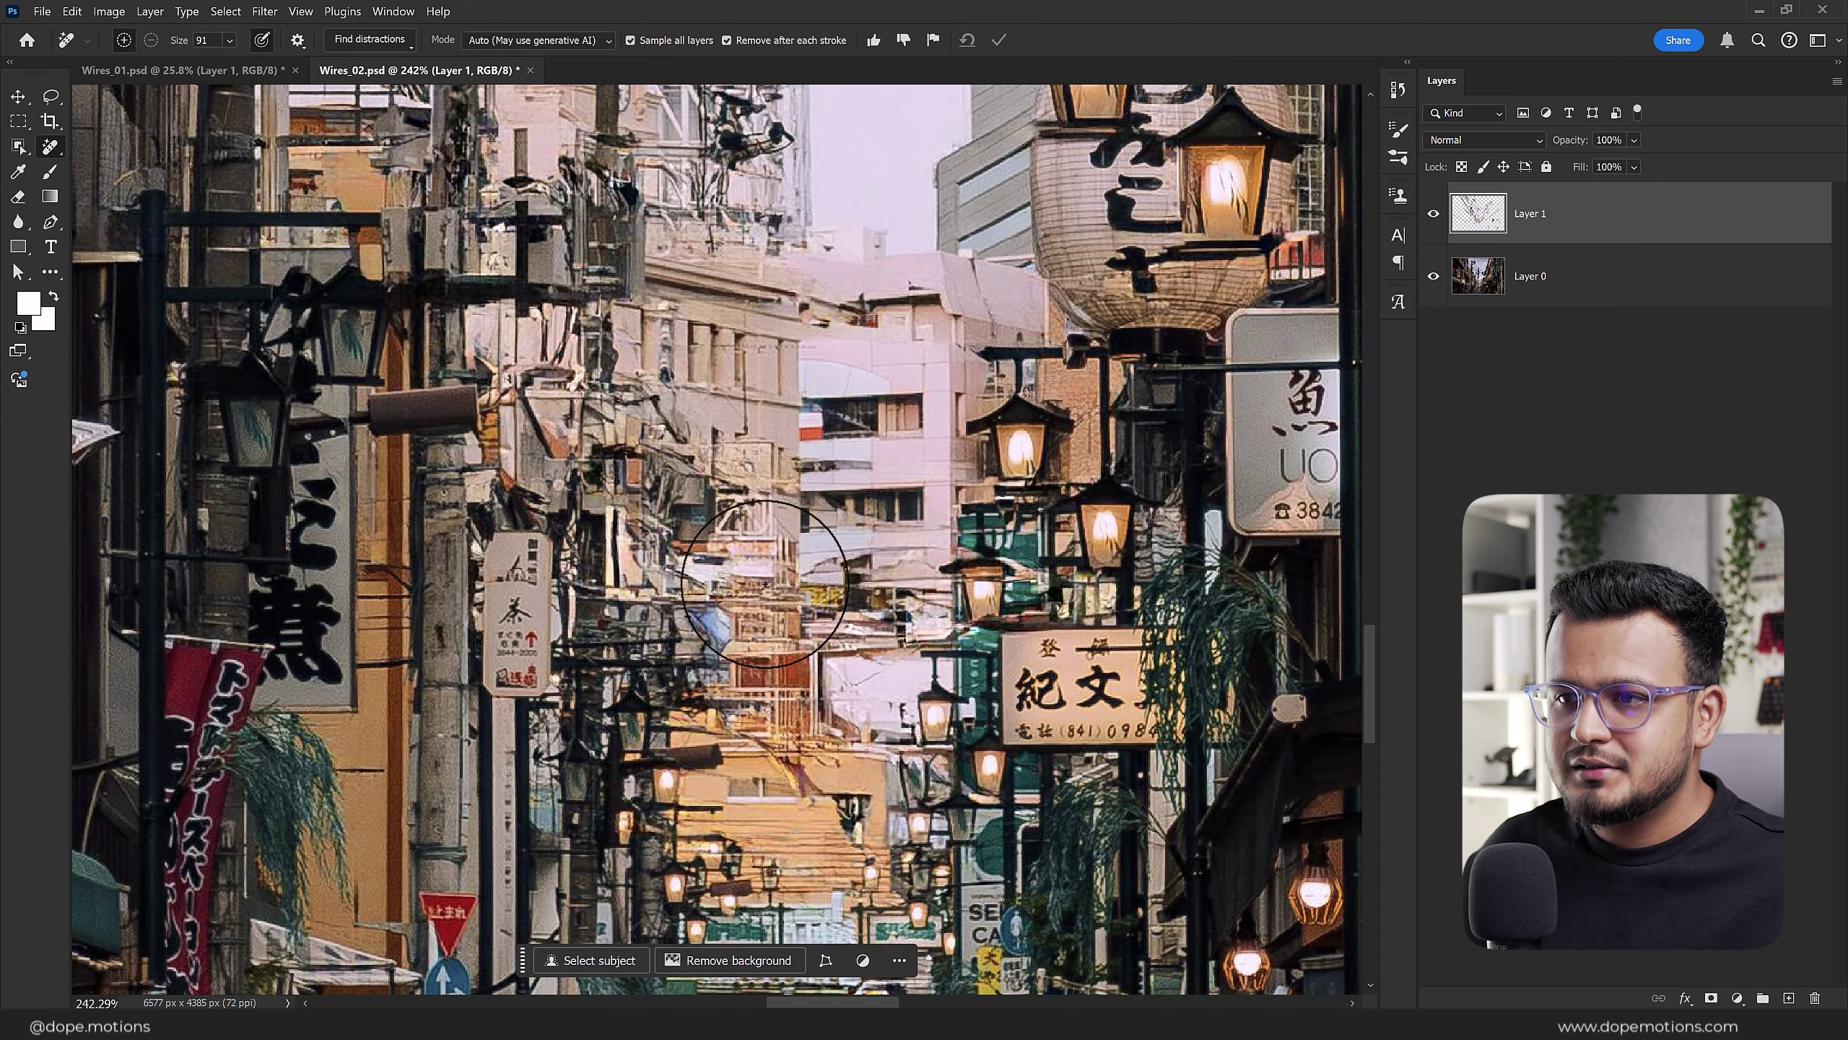
pyautogui.scroll(-2, 764, 583)
pyautogui.moveTo(730, 379); pyautogui.dragTo(748, 445)
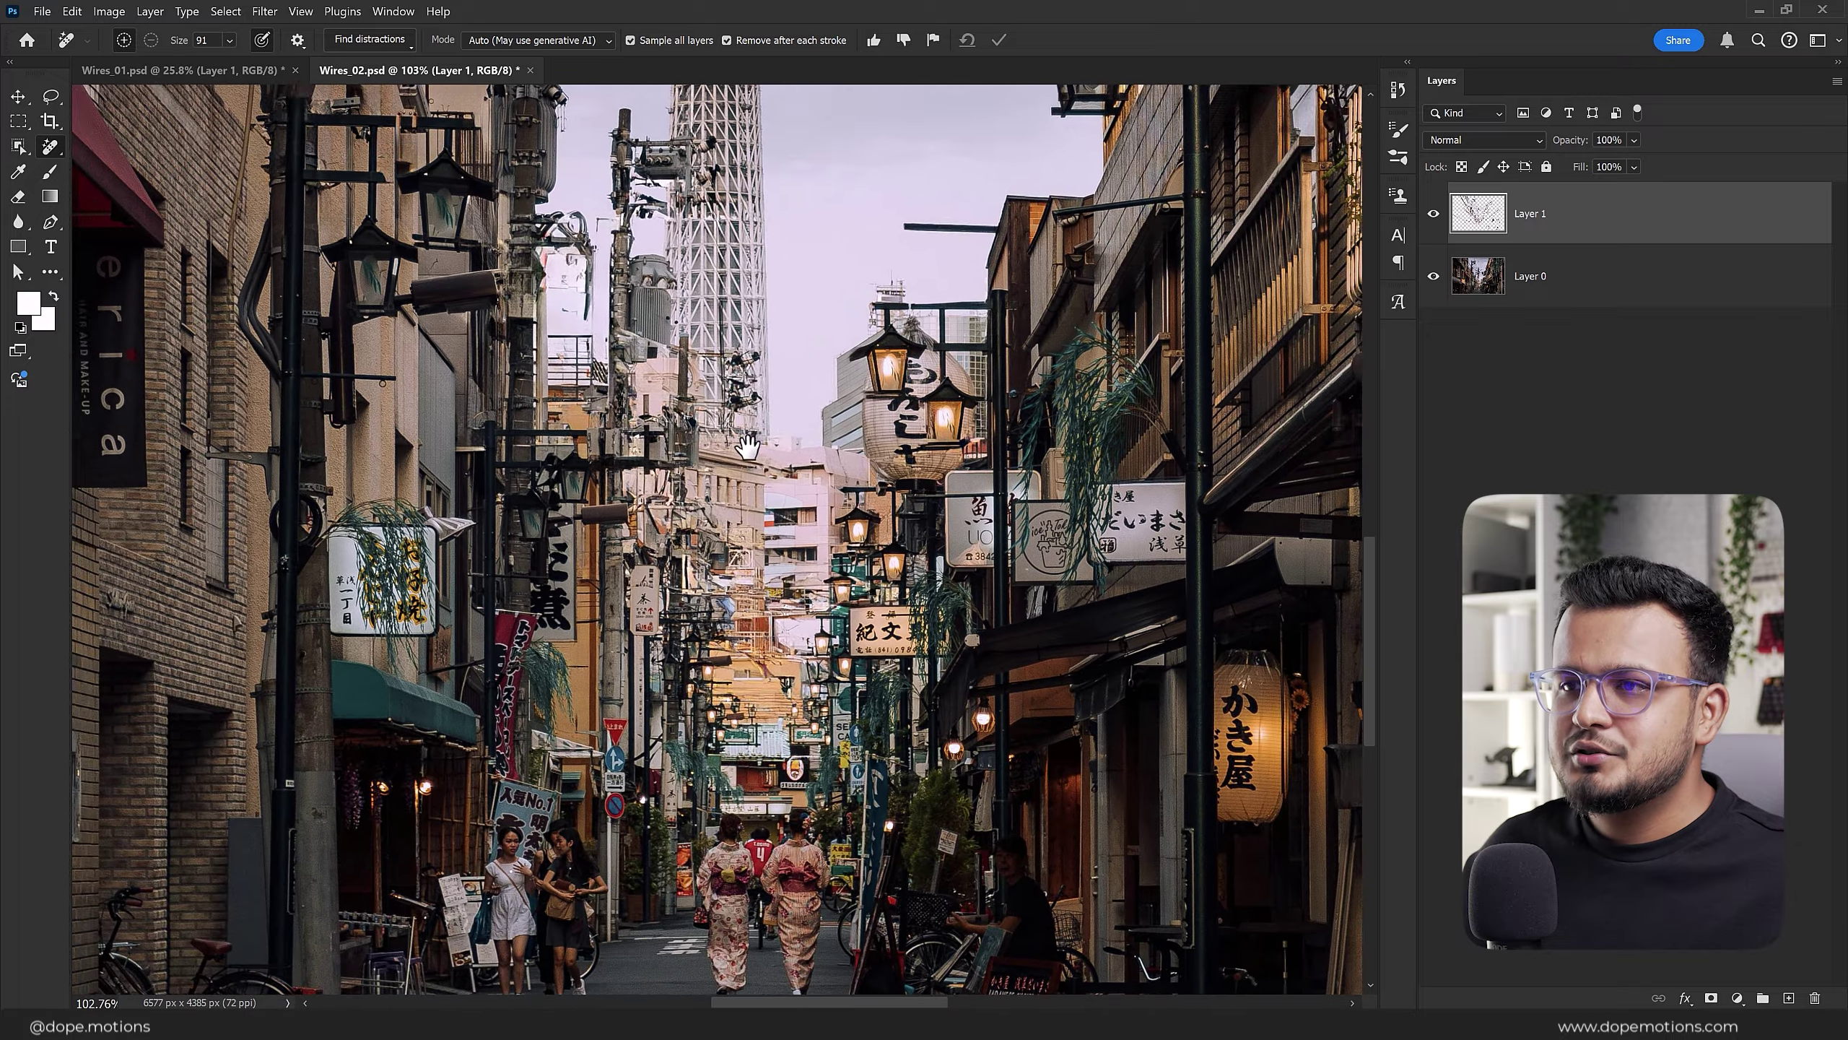
pyautogui.scroll(1, 748, 445)
pyautogui.scroll(1, 743, 371)
pyautogui.moveTo(754, 355); pyautogui.dragTo(734, 517)
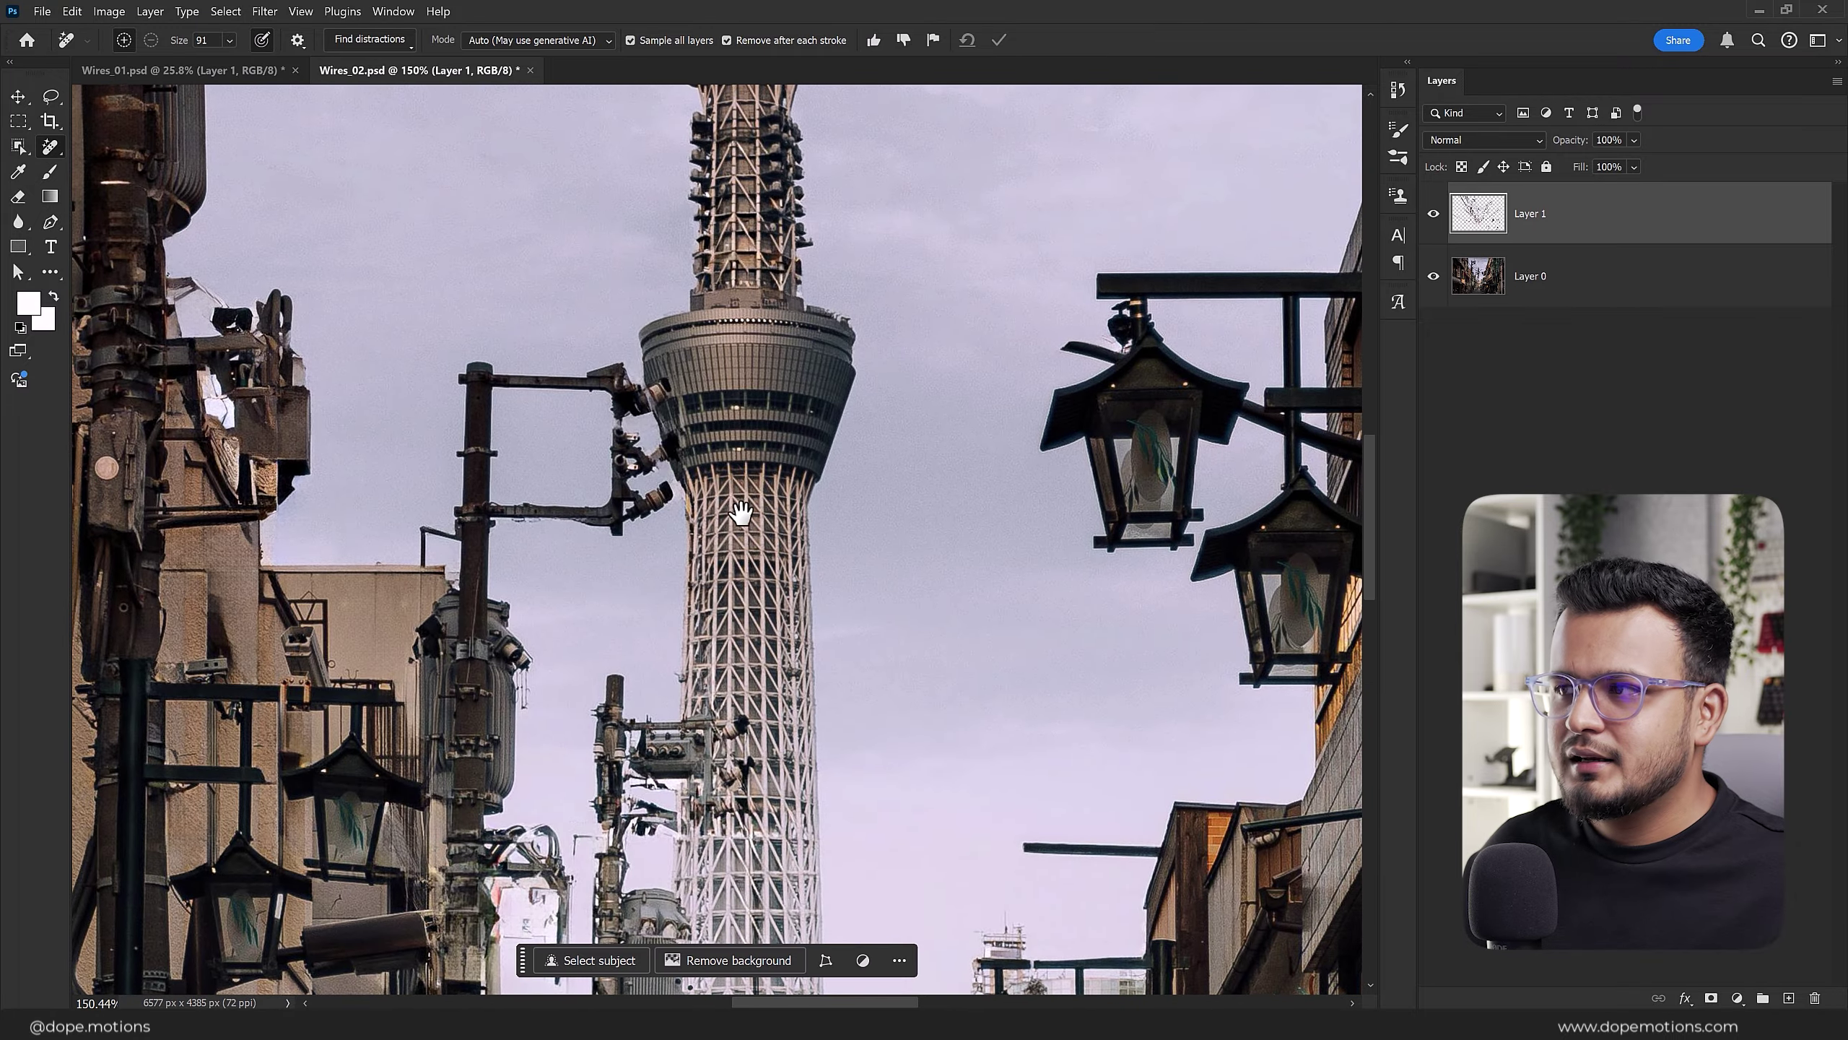
pyautogui.click(1434, 213)
pyautogui.scroll(1, 797, 268)
pyautogui.scroll(1, 771, 546)
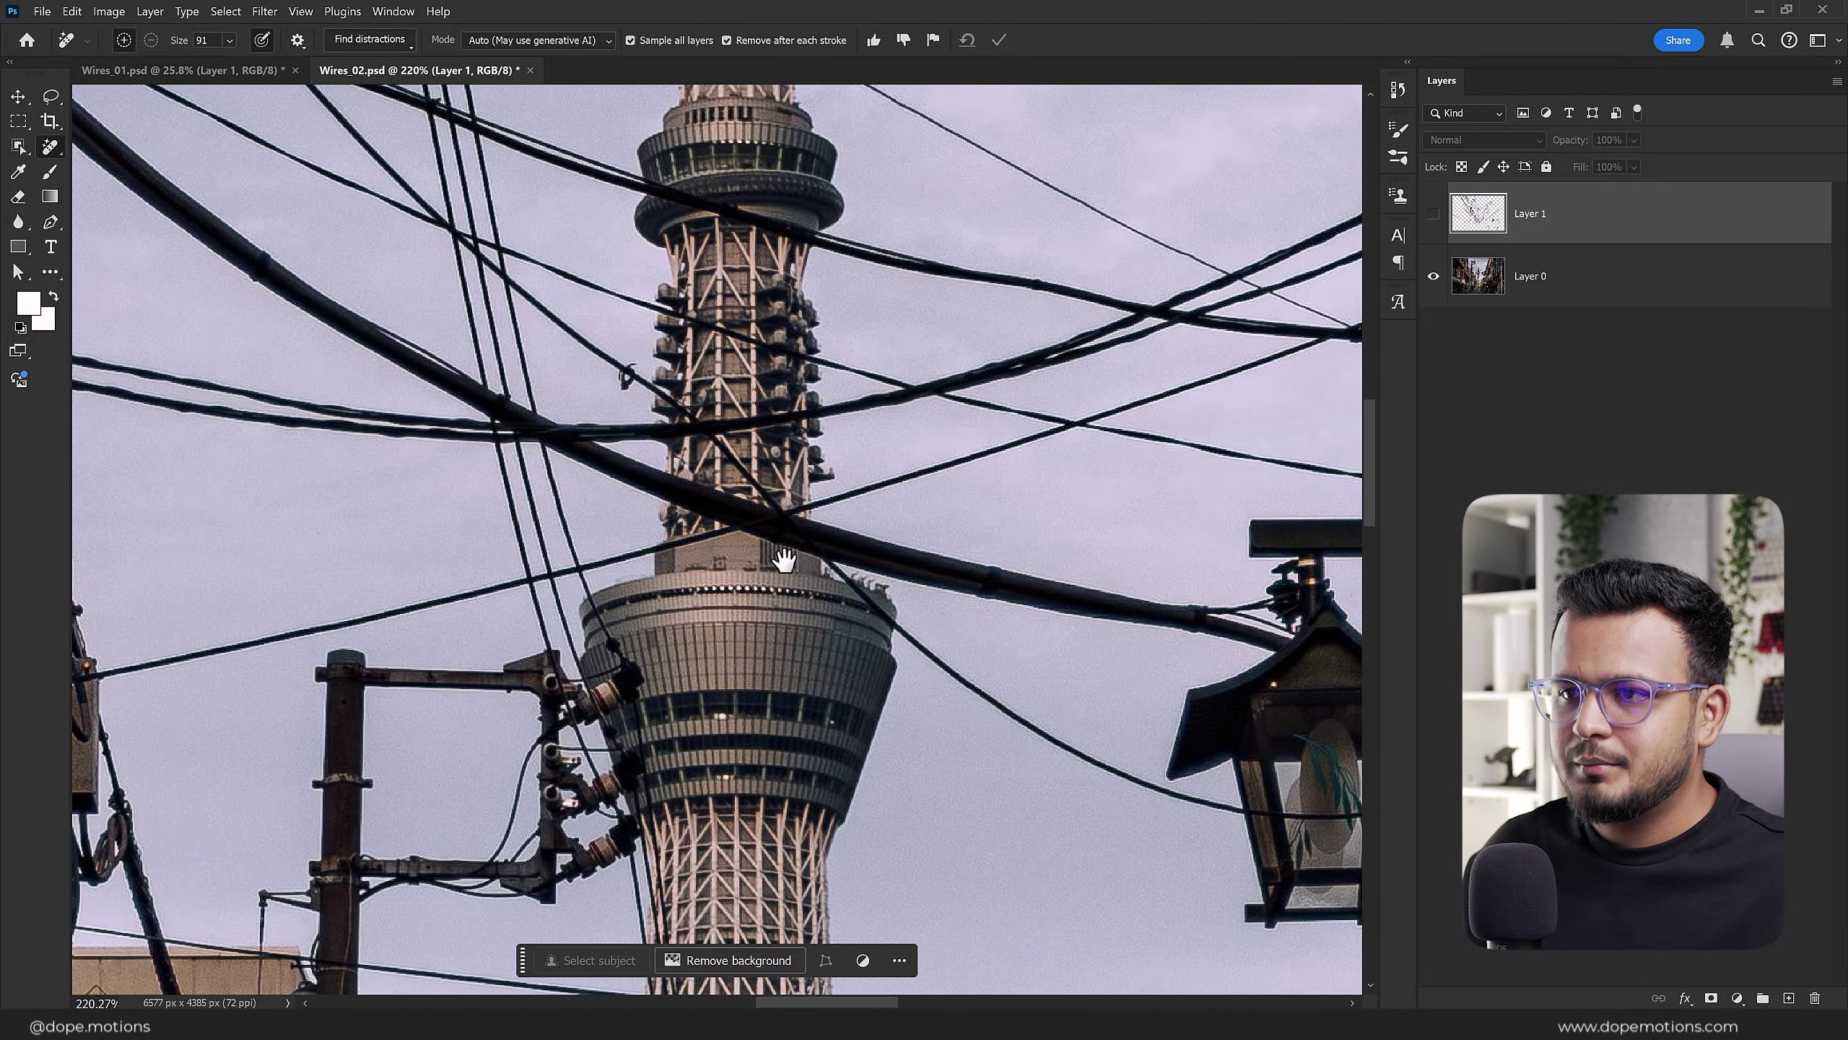
pyautogui.scroll(1, 719, 326)
pyautogui.moveTo(719, 326); pyautogui.dragTo(732, 468)
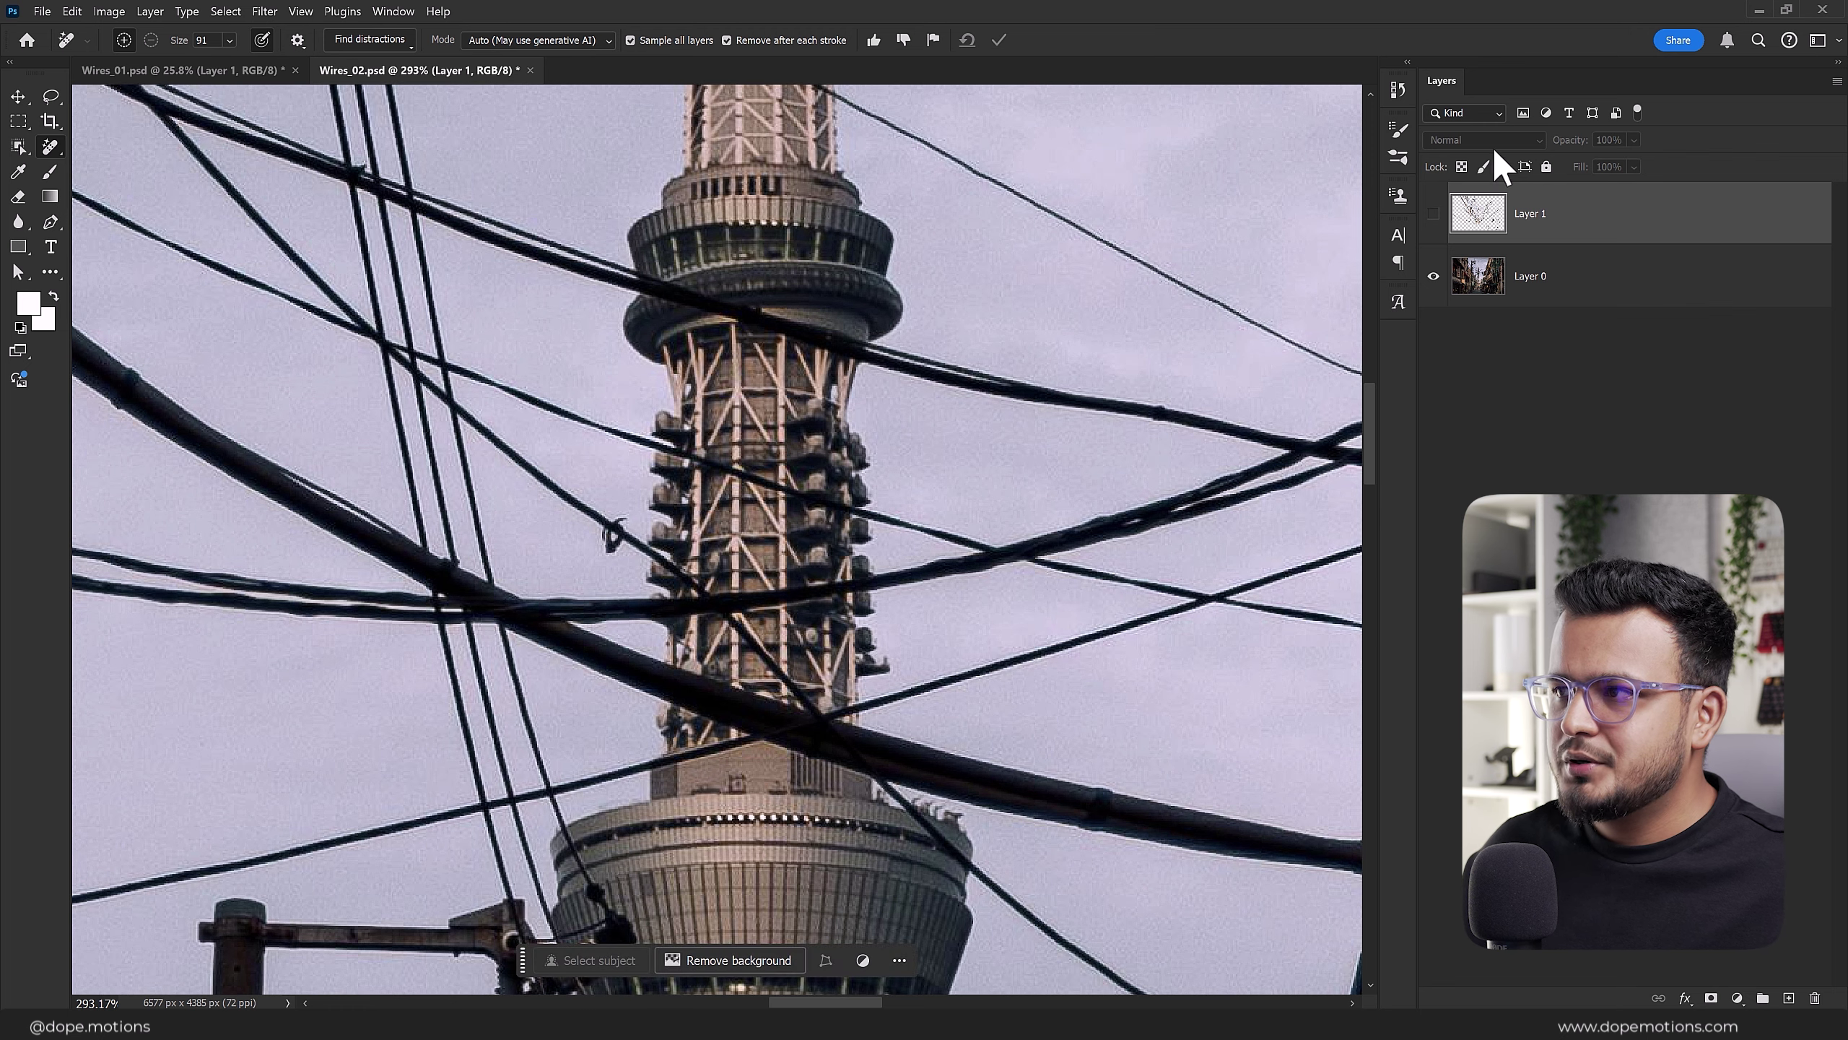
pyautogui.click(1434, 214)
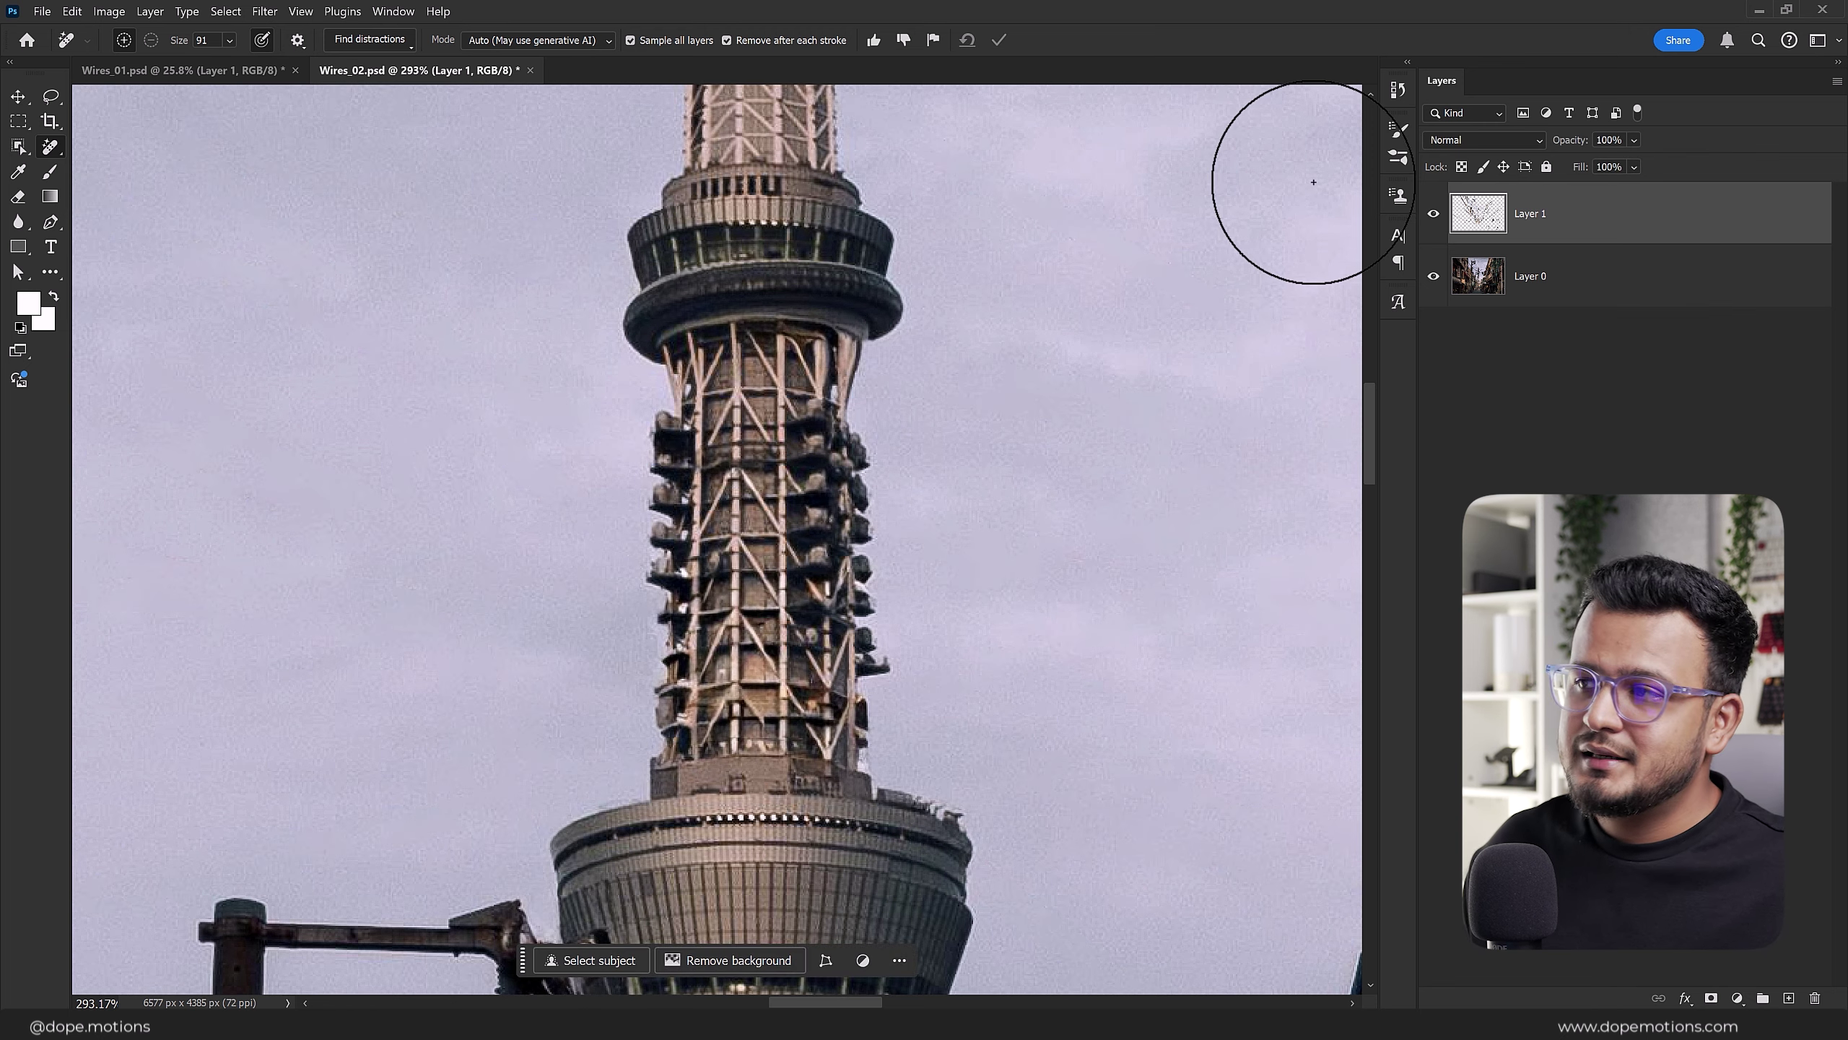
pyautogui.click(1434, 213)
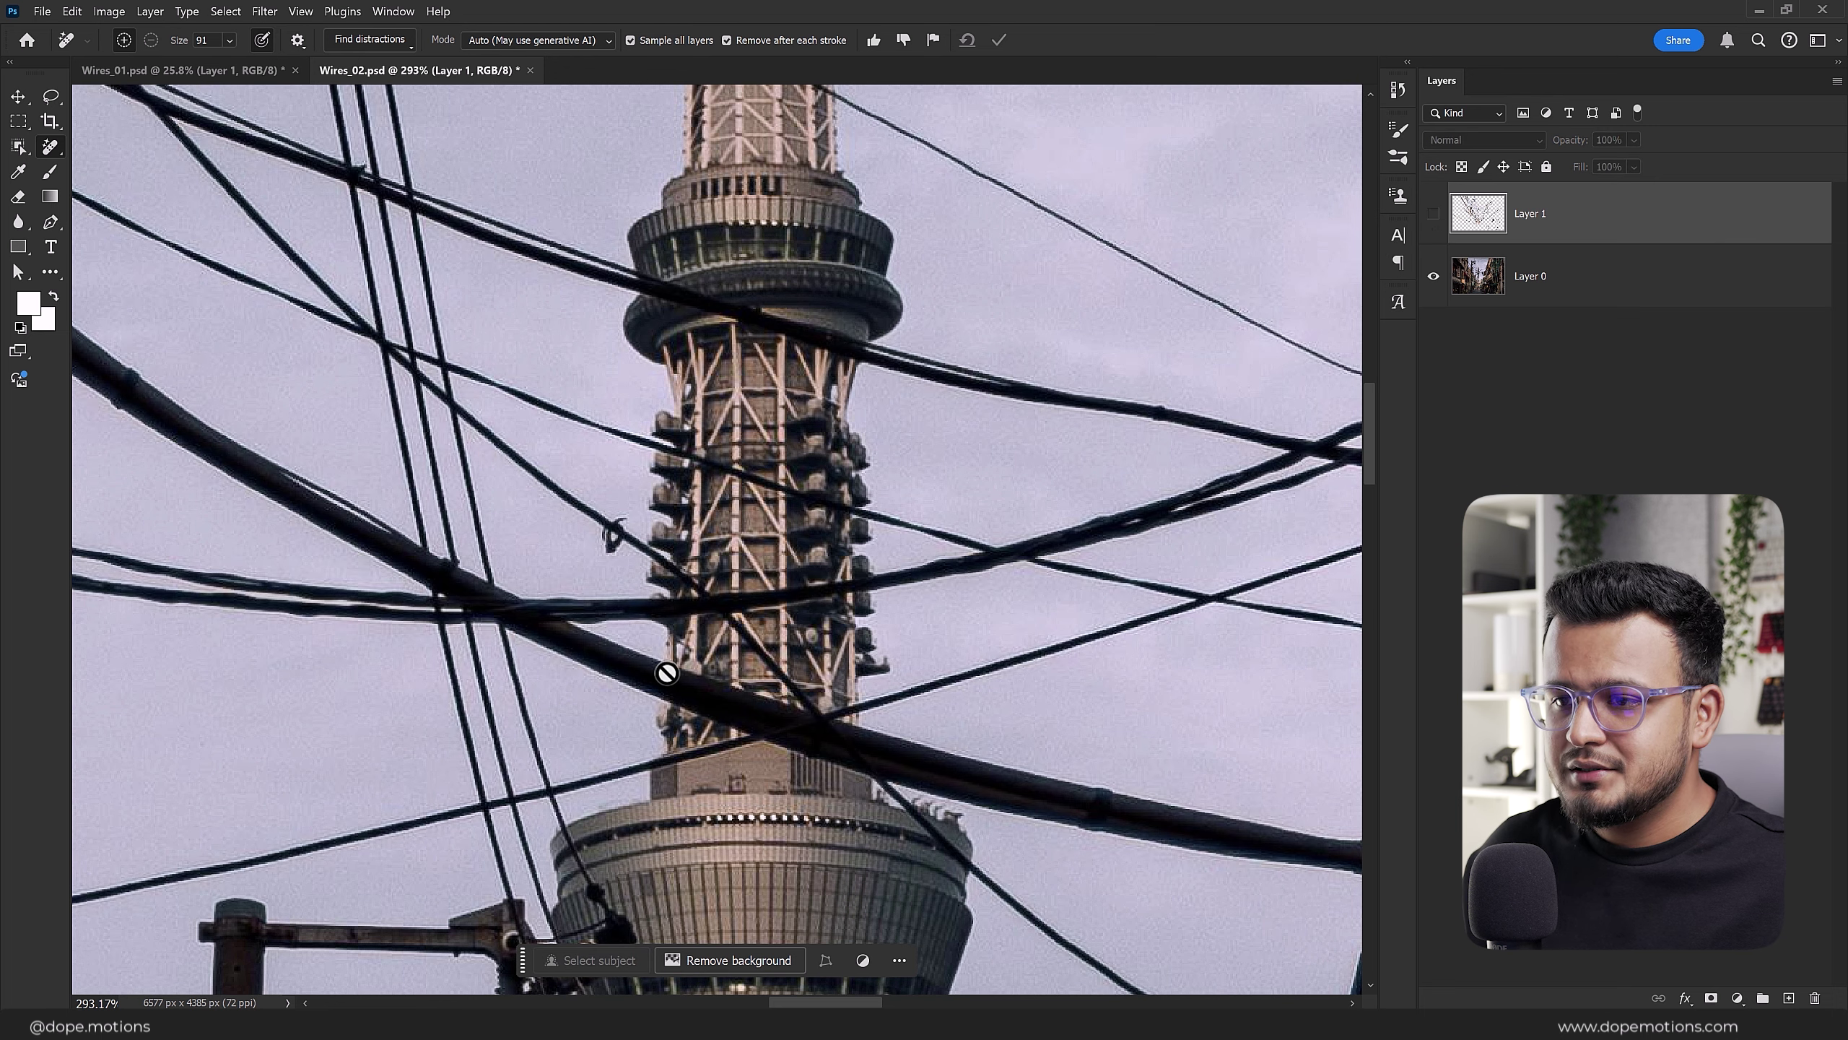
pyautogui.click(1434, 214)
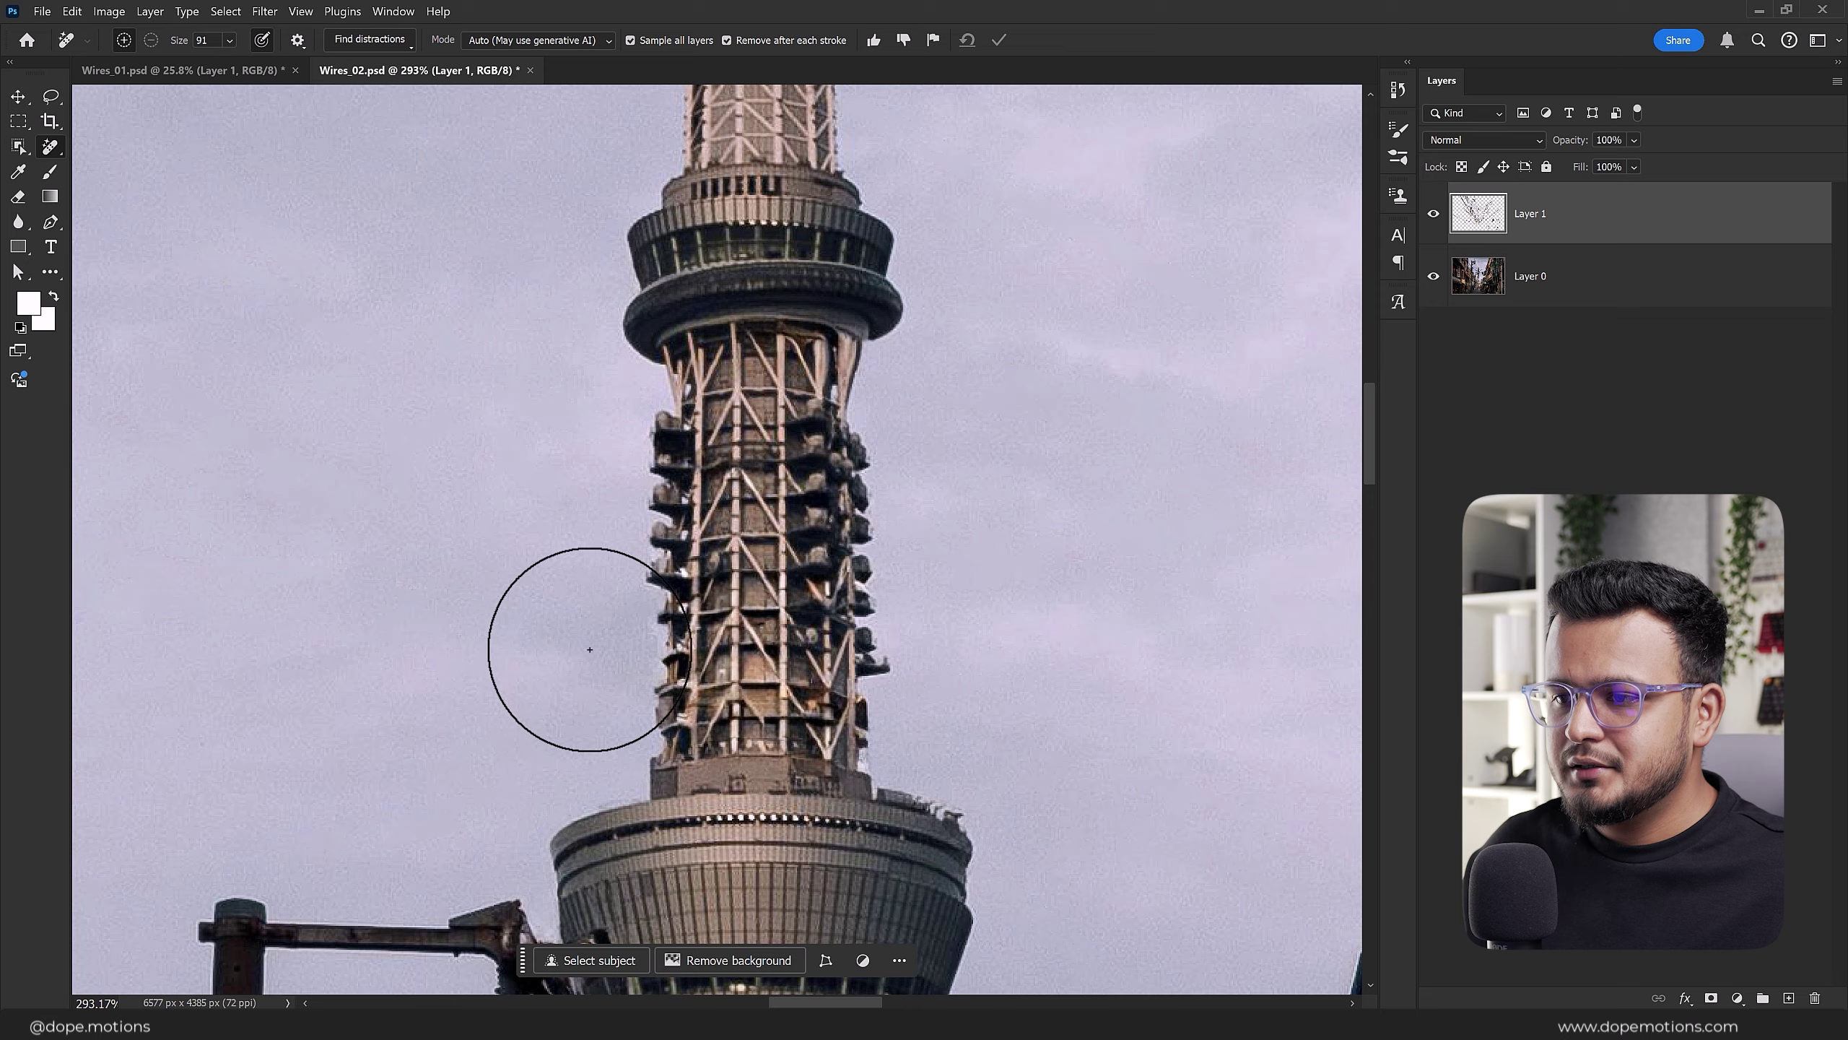
pyautogui.click(1434, 213)
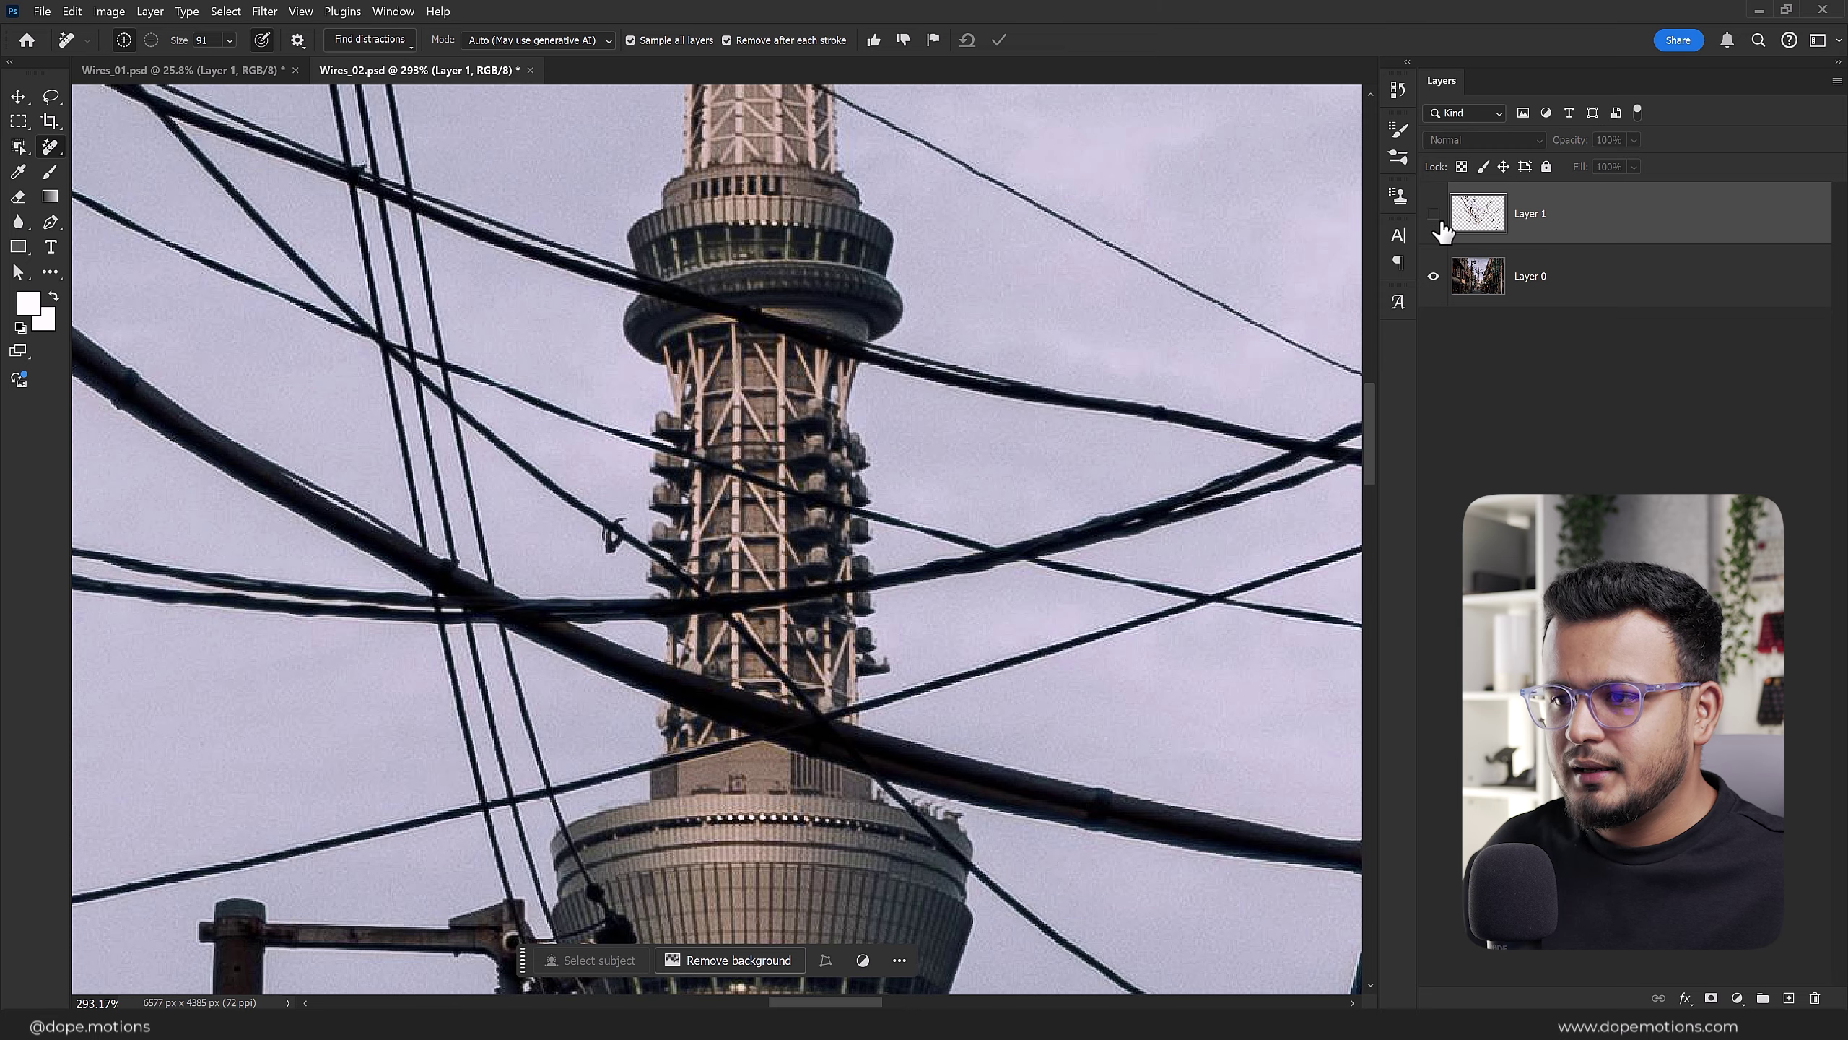
pyautogui.scroll(-5, 689, 415)
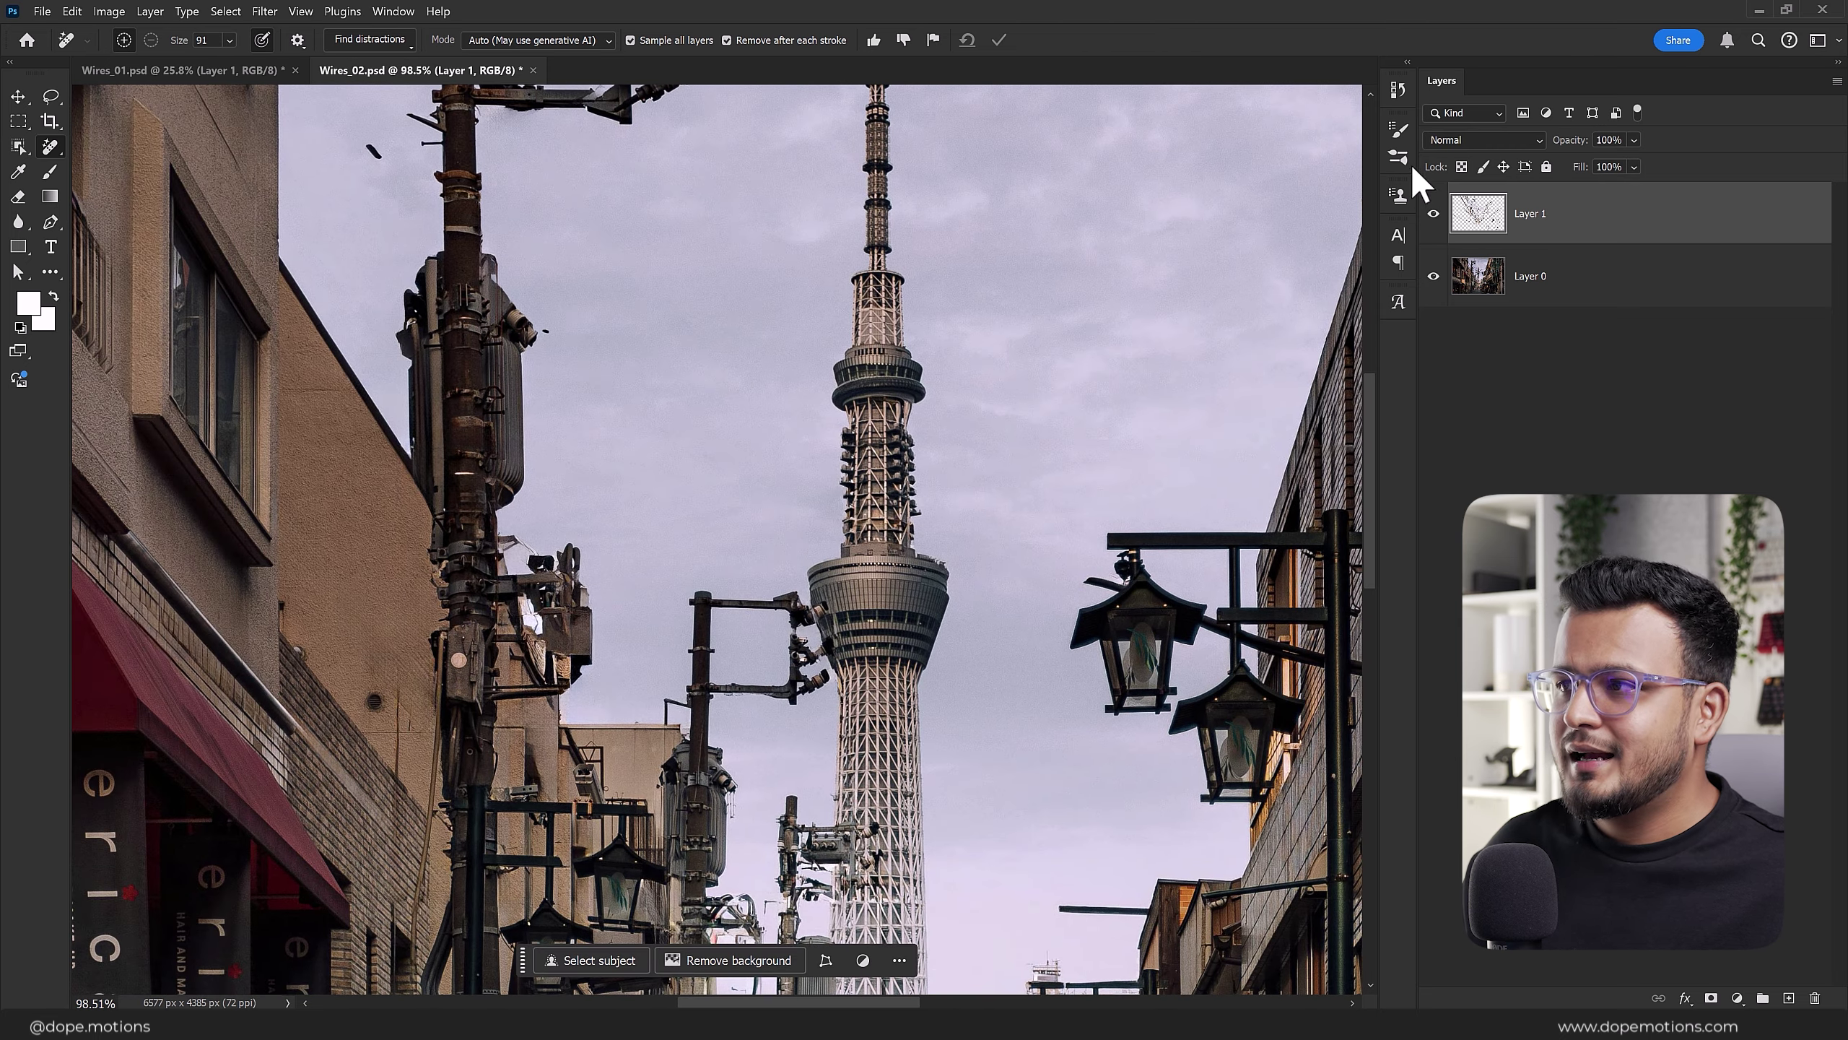
pyautogui.click(1434, 216)
pyautogui.click(1434, 213)
pyautogui.moveTo(611, 371); pyautogui.dragTo(663, 499)
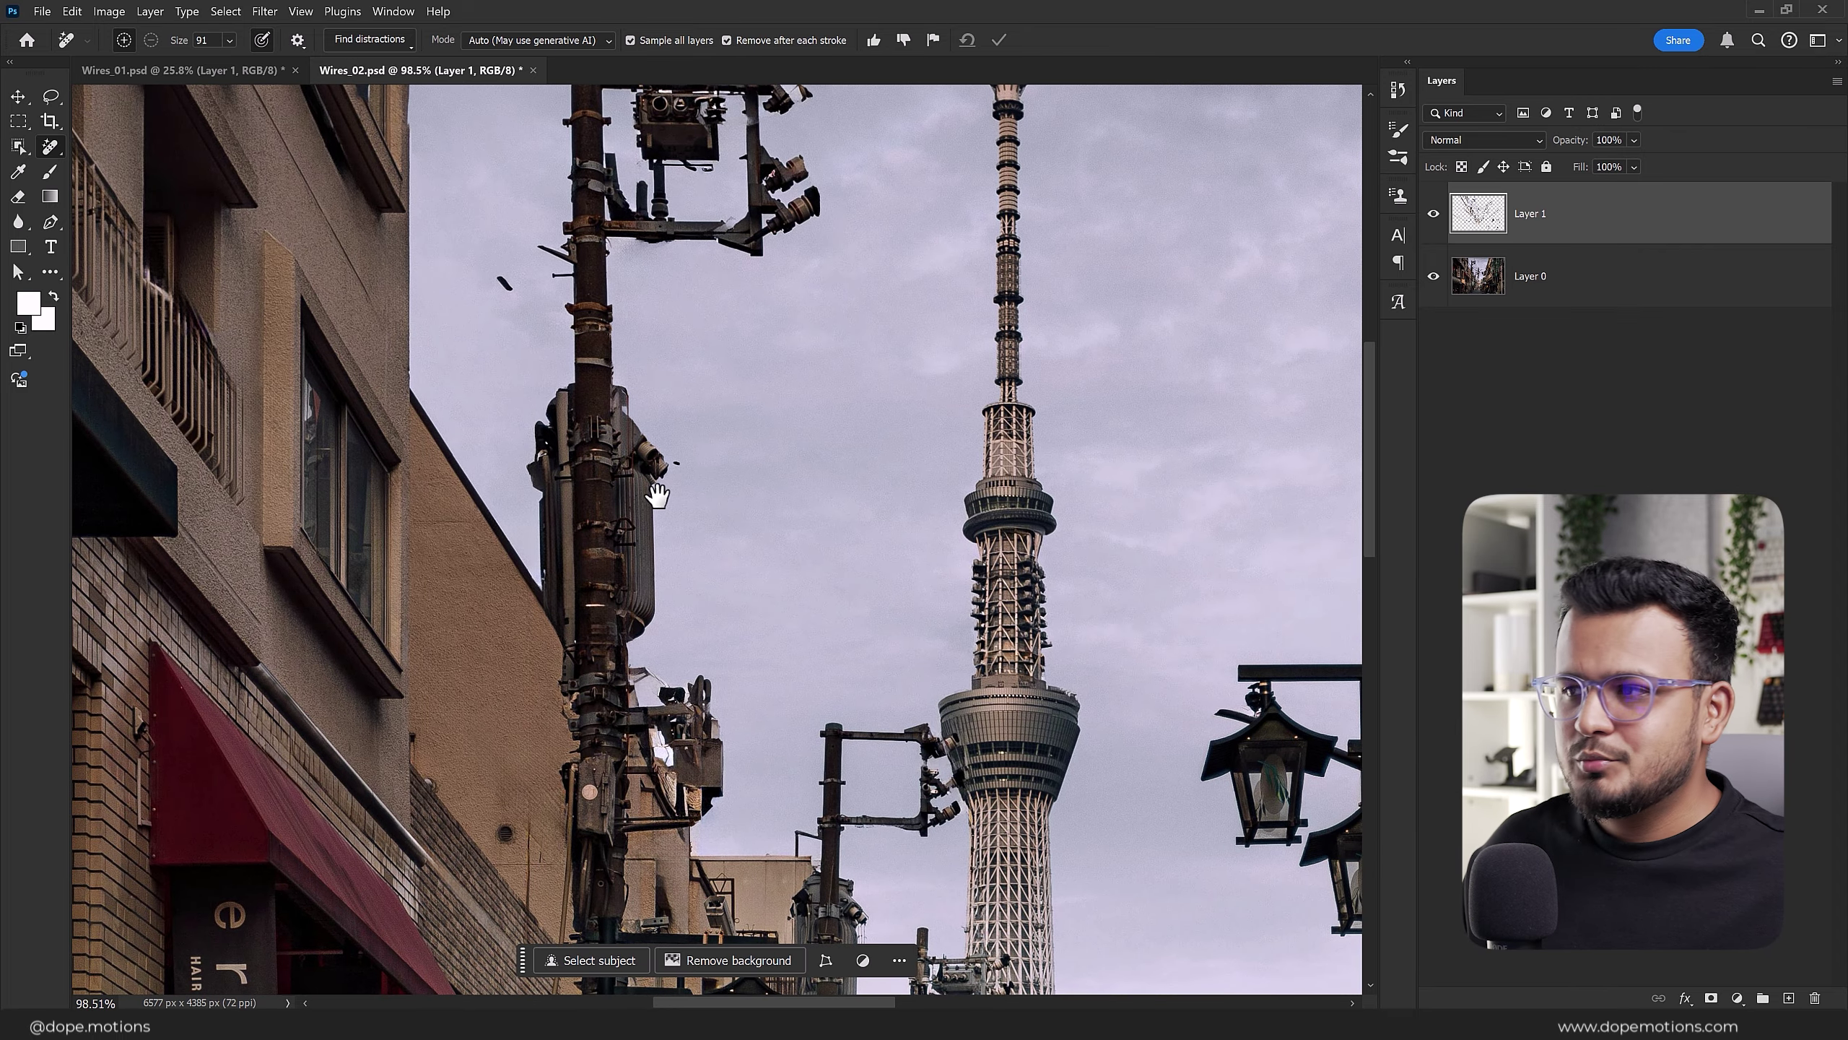
pyautogui.click(1434, 213)
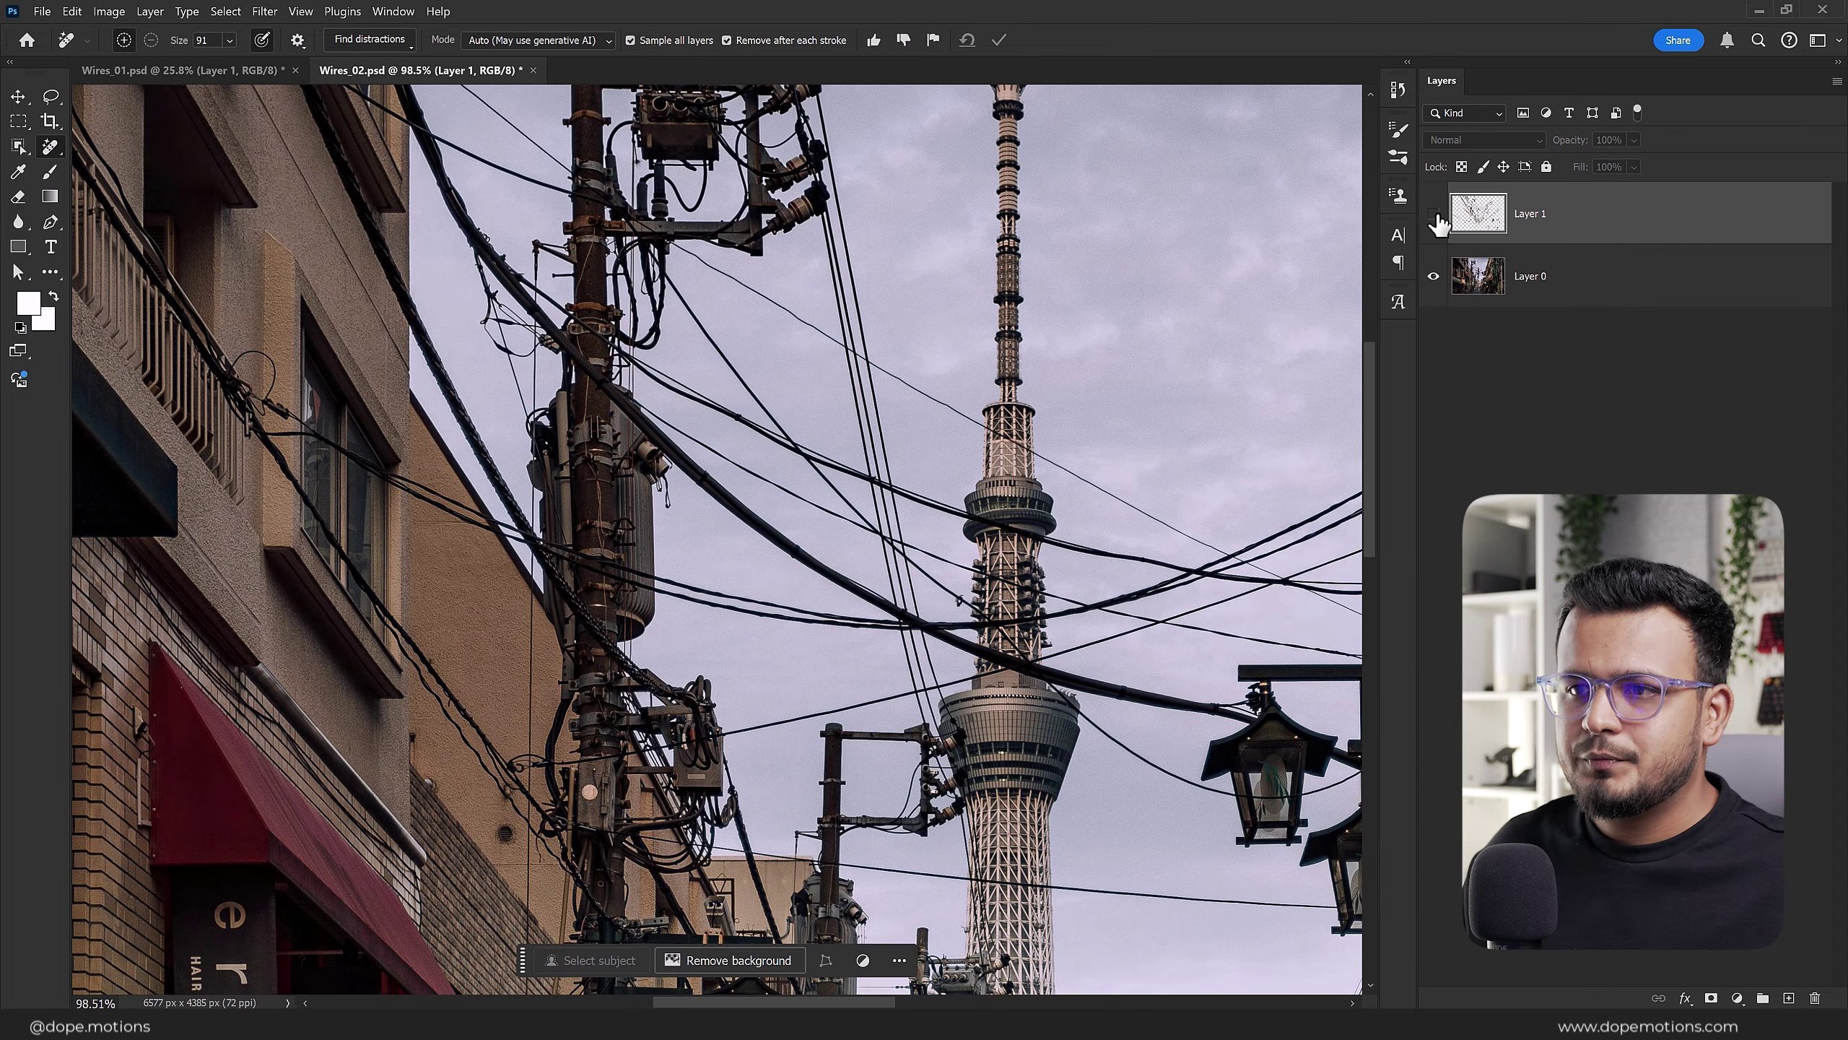
pyautogui.click(1434, 213)
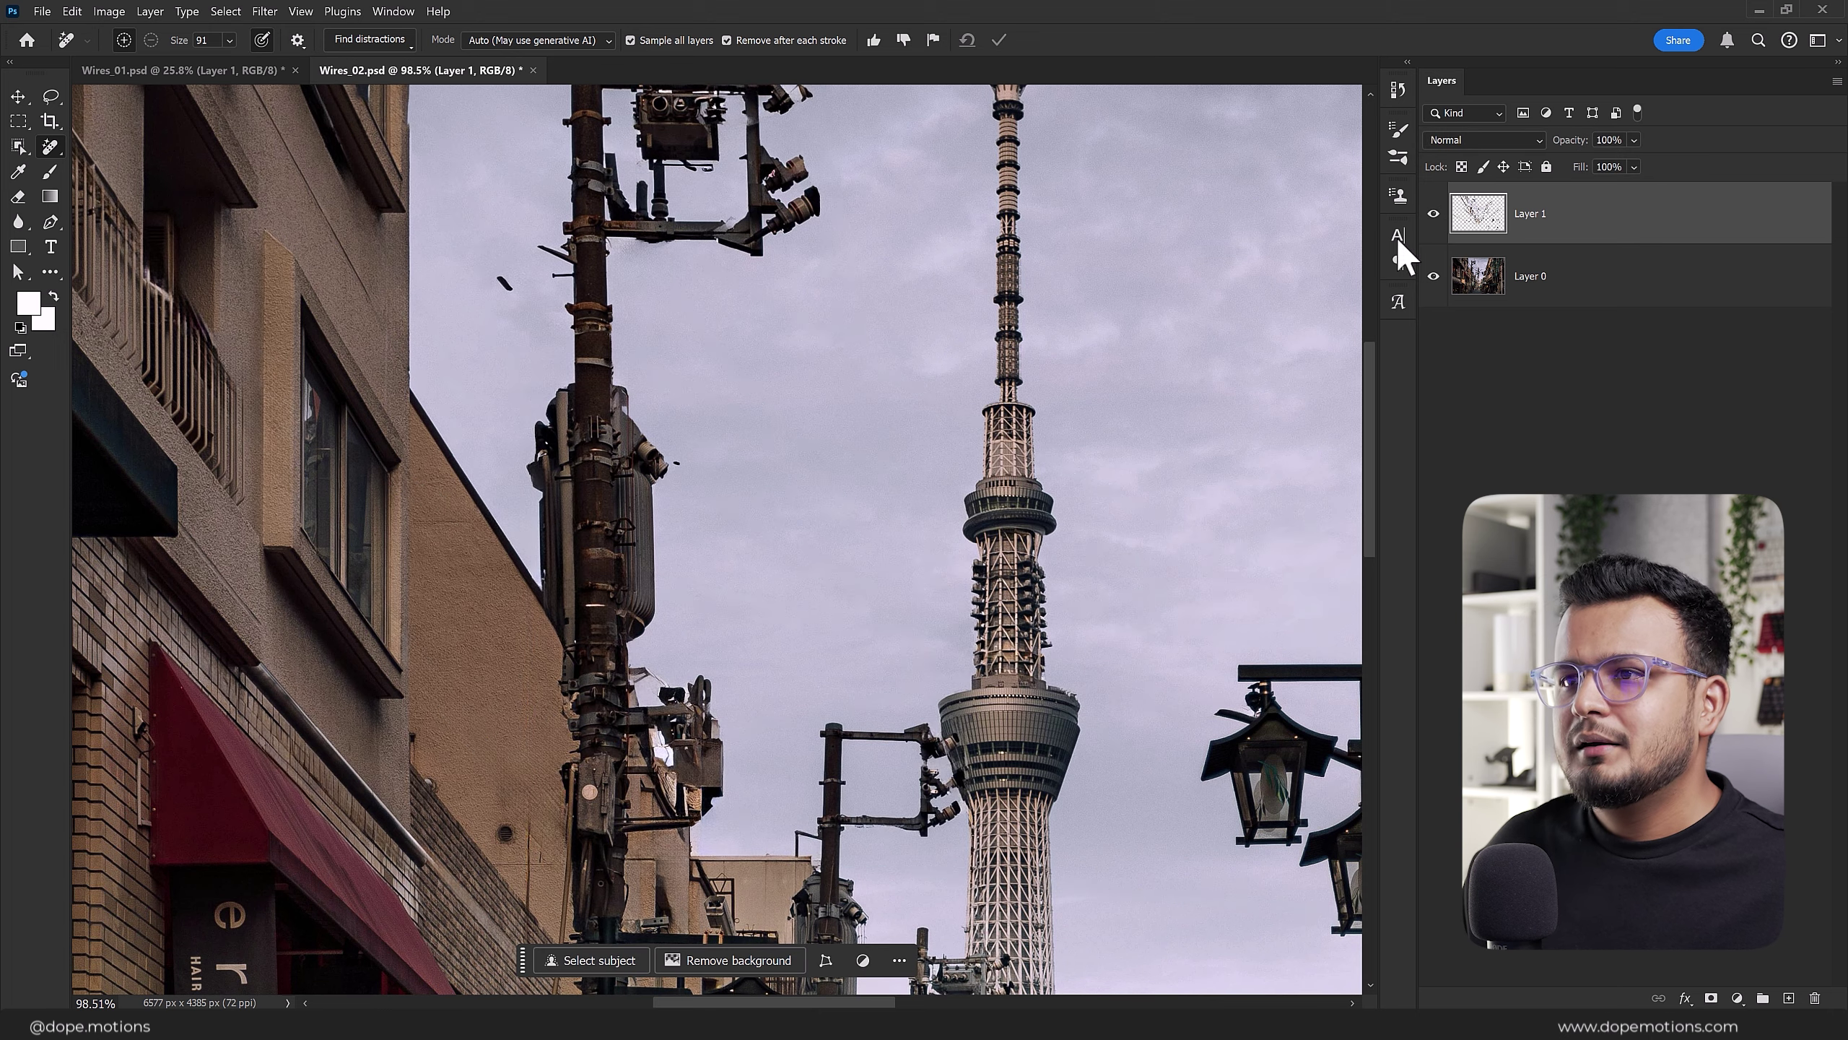
pyautogui.scroll(-5, 798, 342)
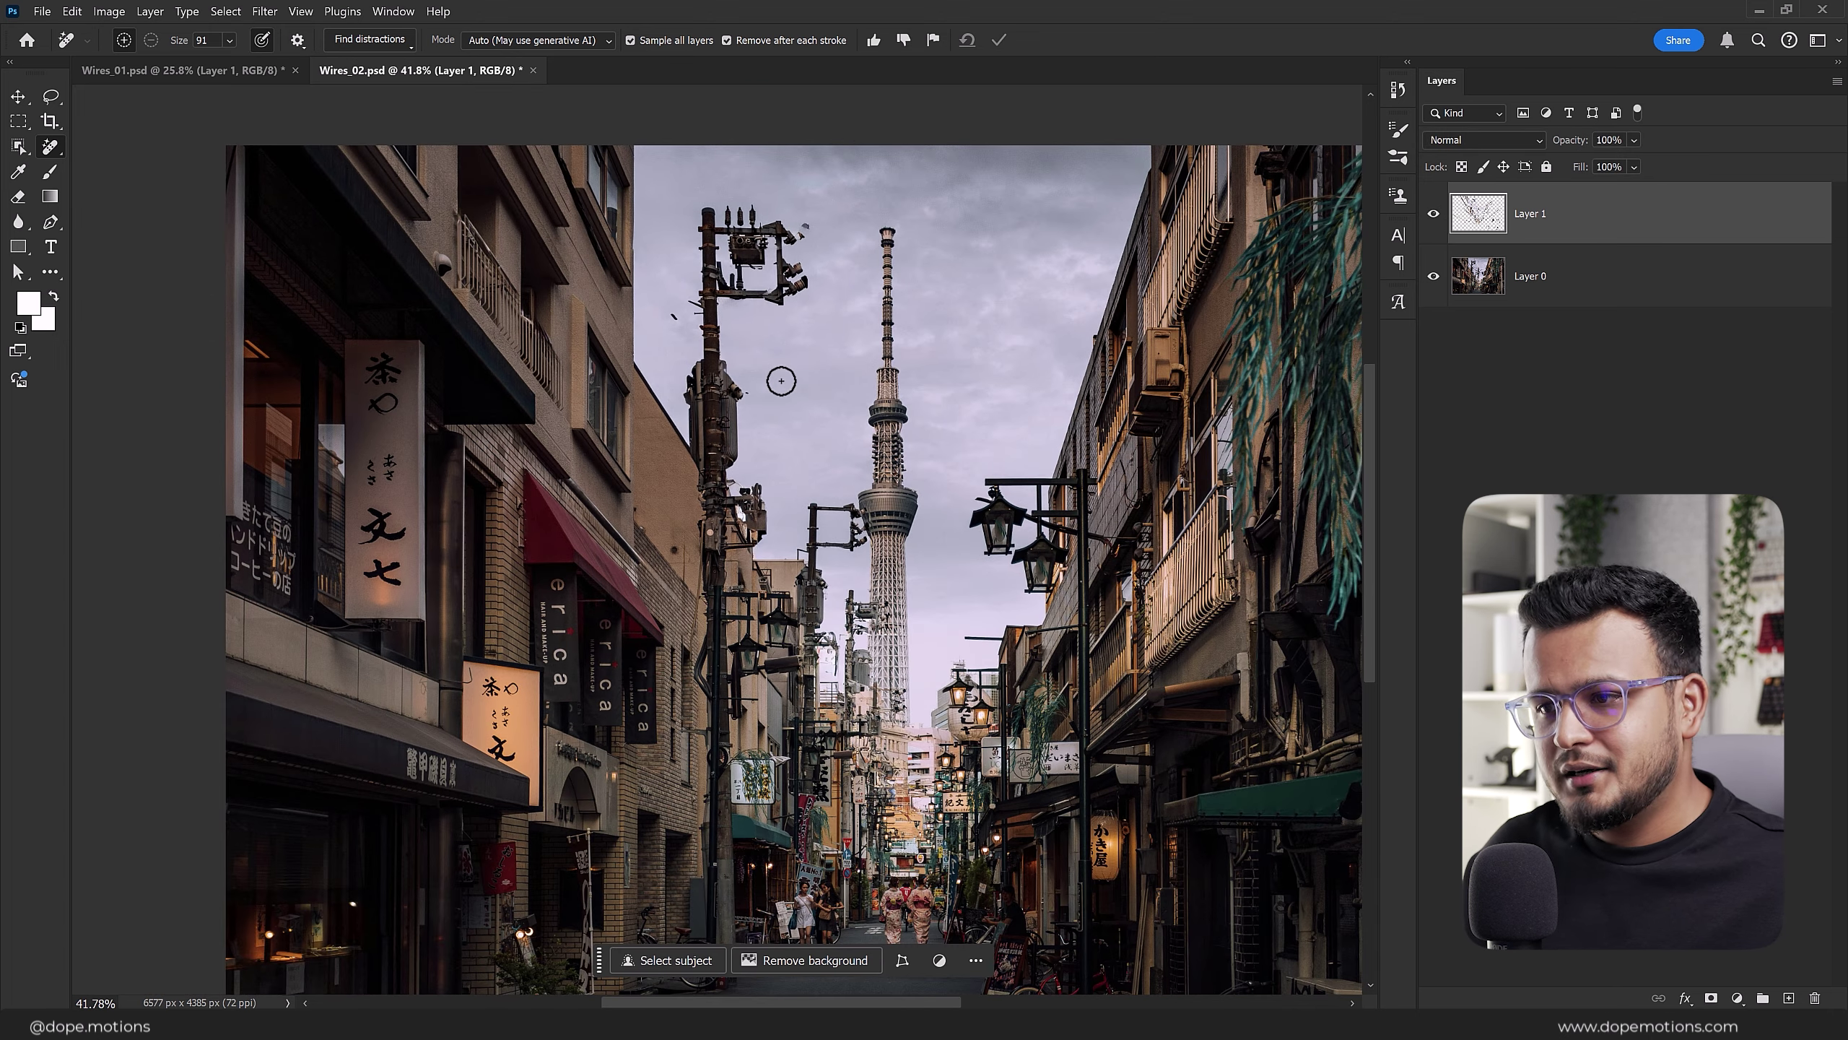
pyautogui.scroll(-2, 781, 380)
pyautogui.click(1434, 213)
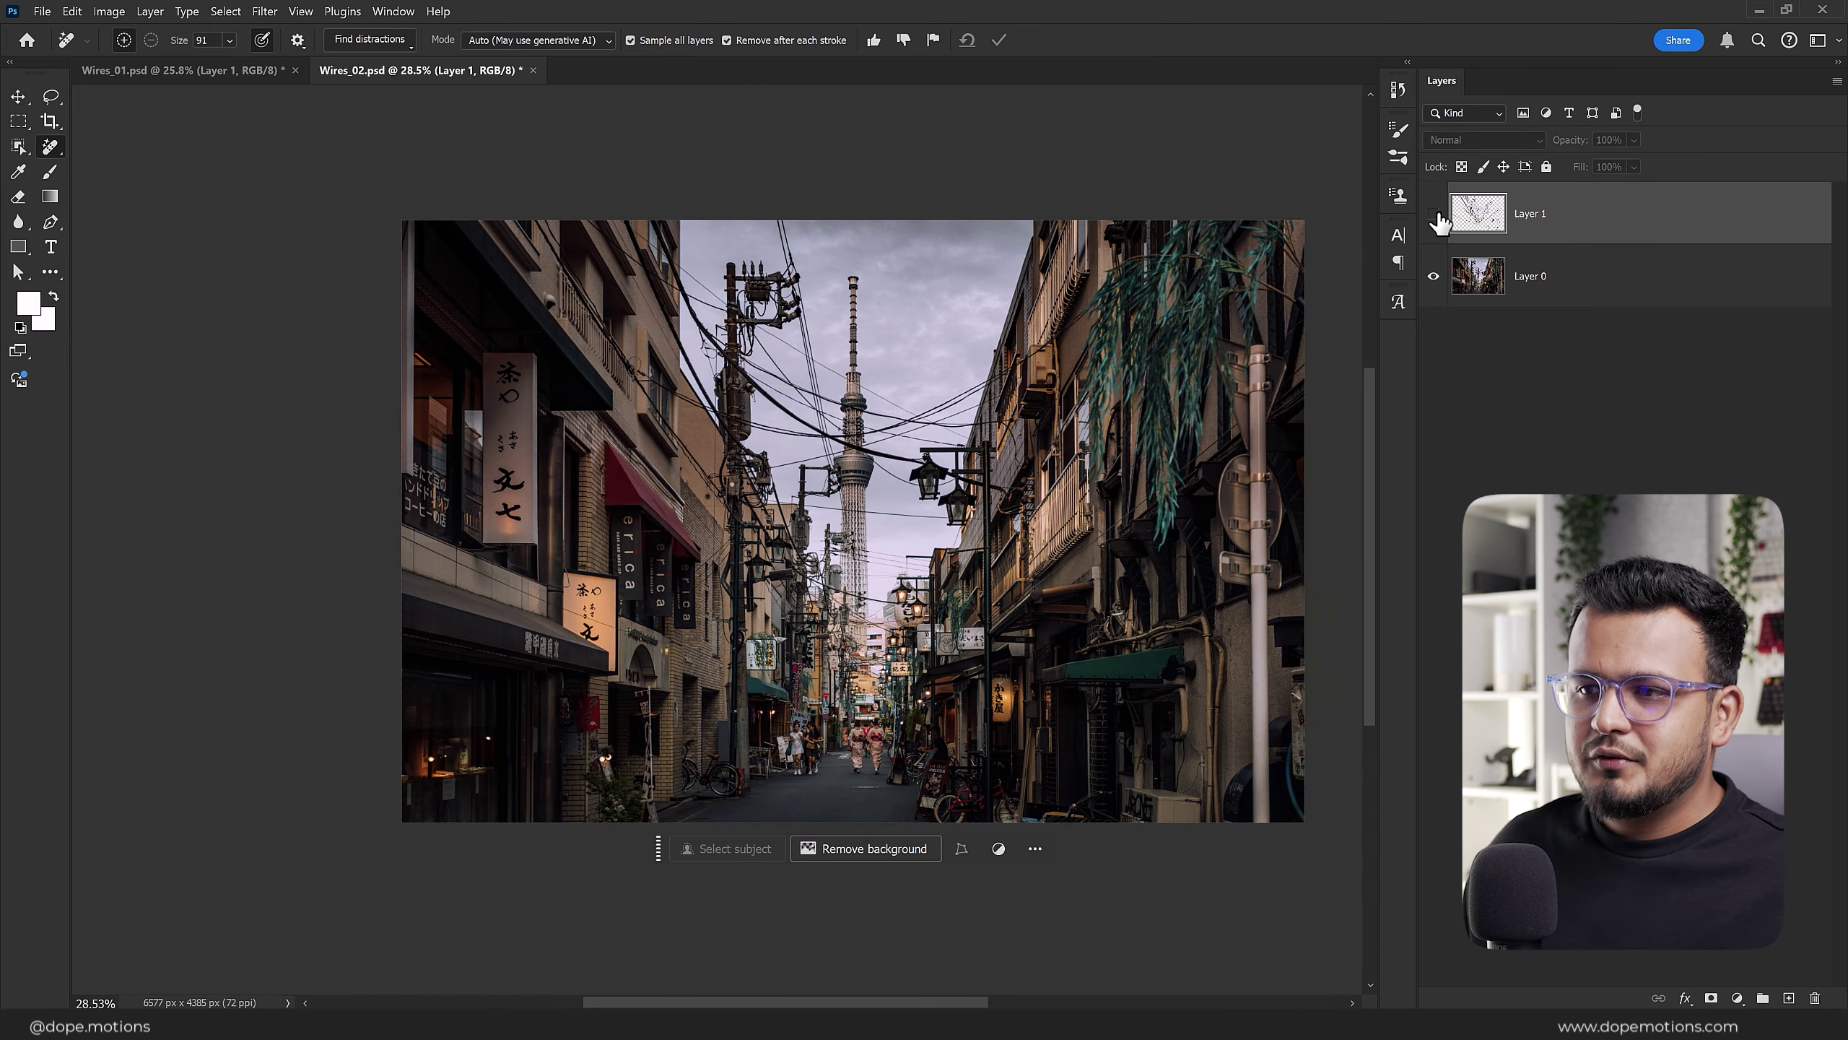
pyautogui.click(1434, 213)
pyautogui.scroll(1, 920, 569)
pyautogui.scroll(2, 920, 570)
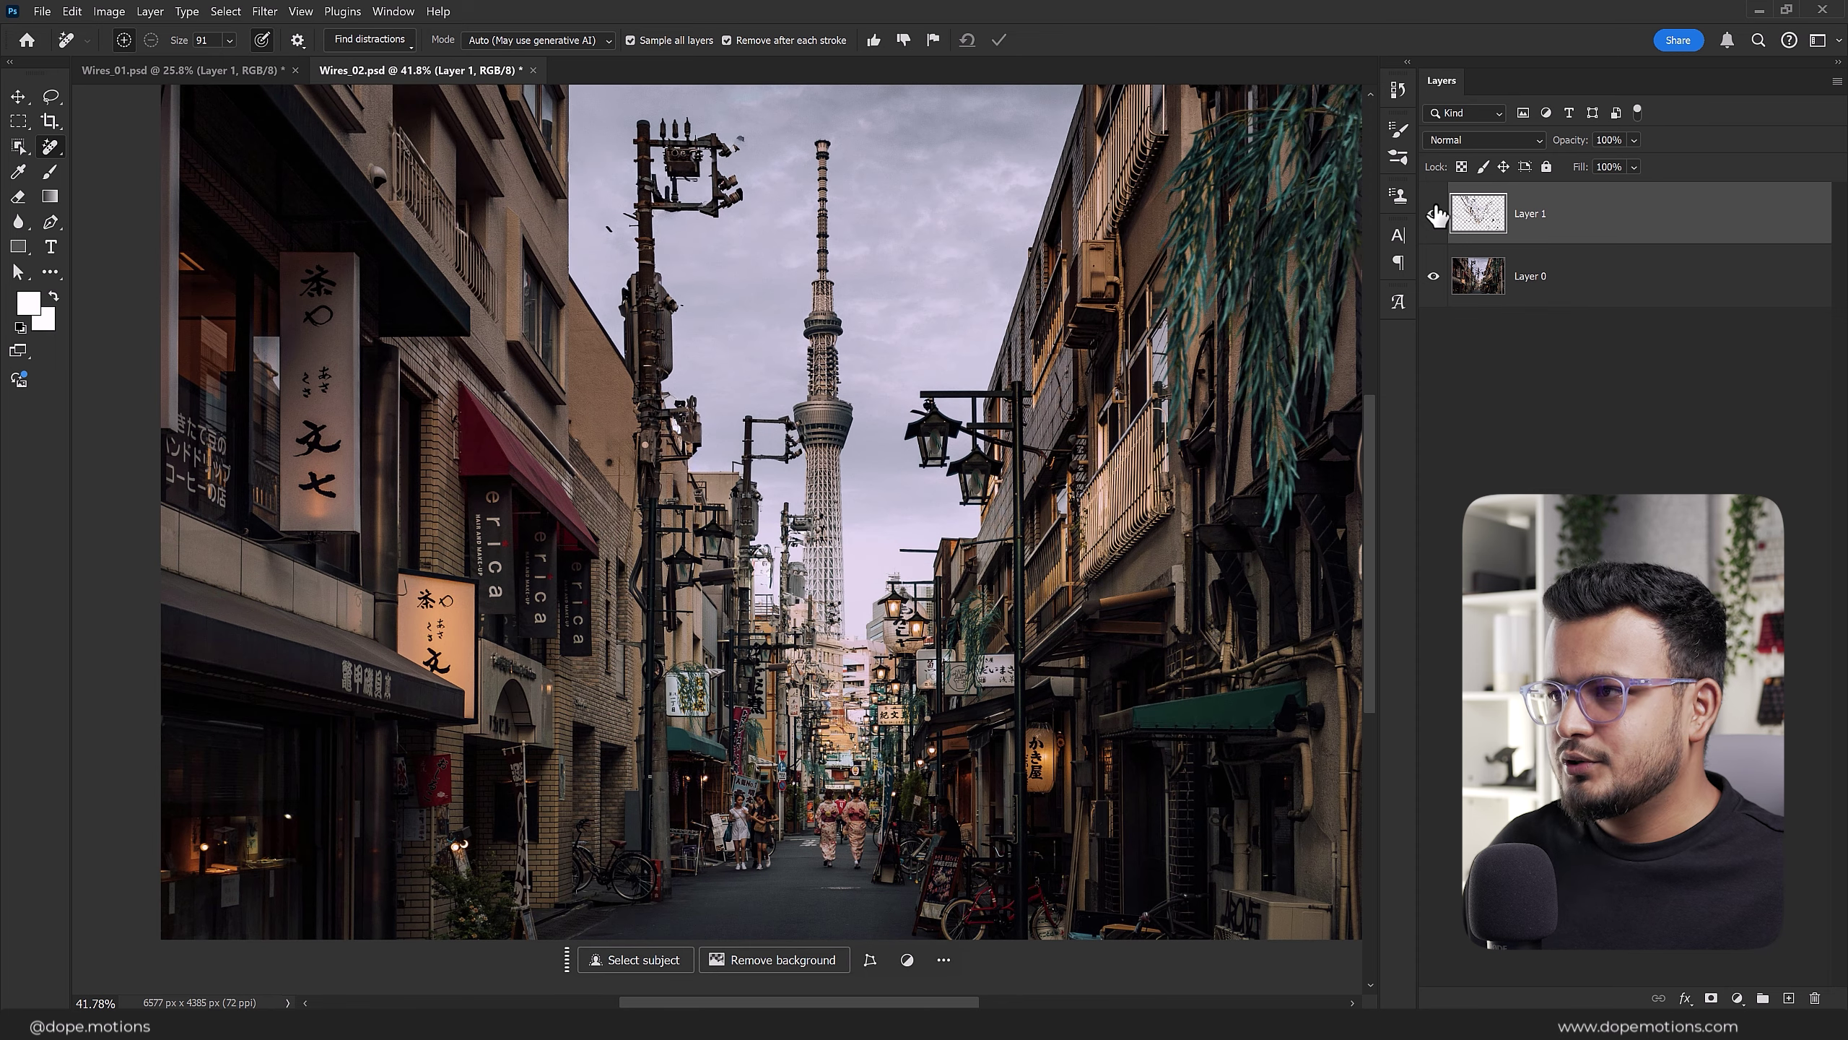
# Step: Hide the cleanup layer to reveal the original wires
pyautogui.click(1434, 213)
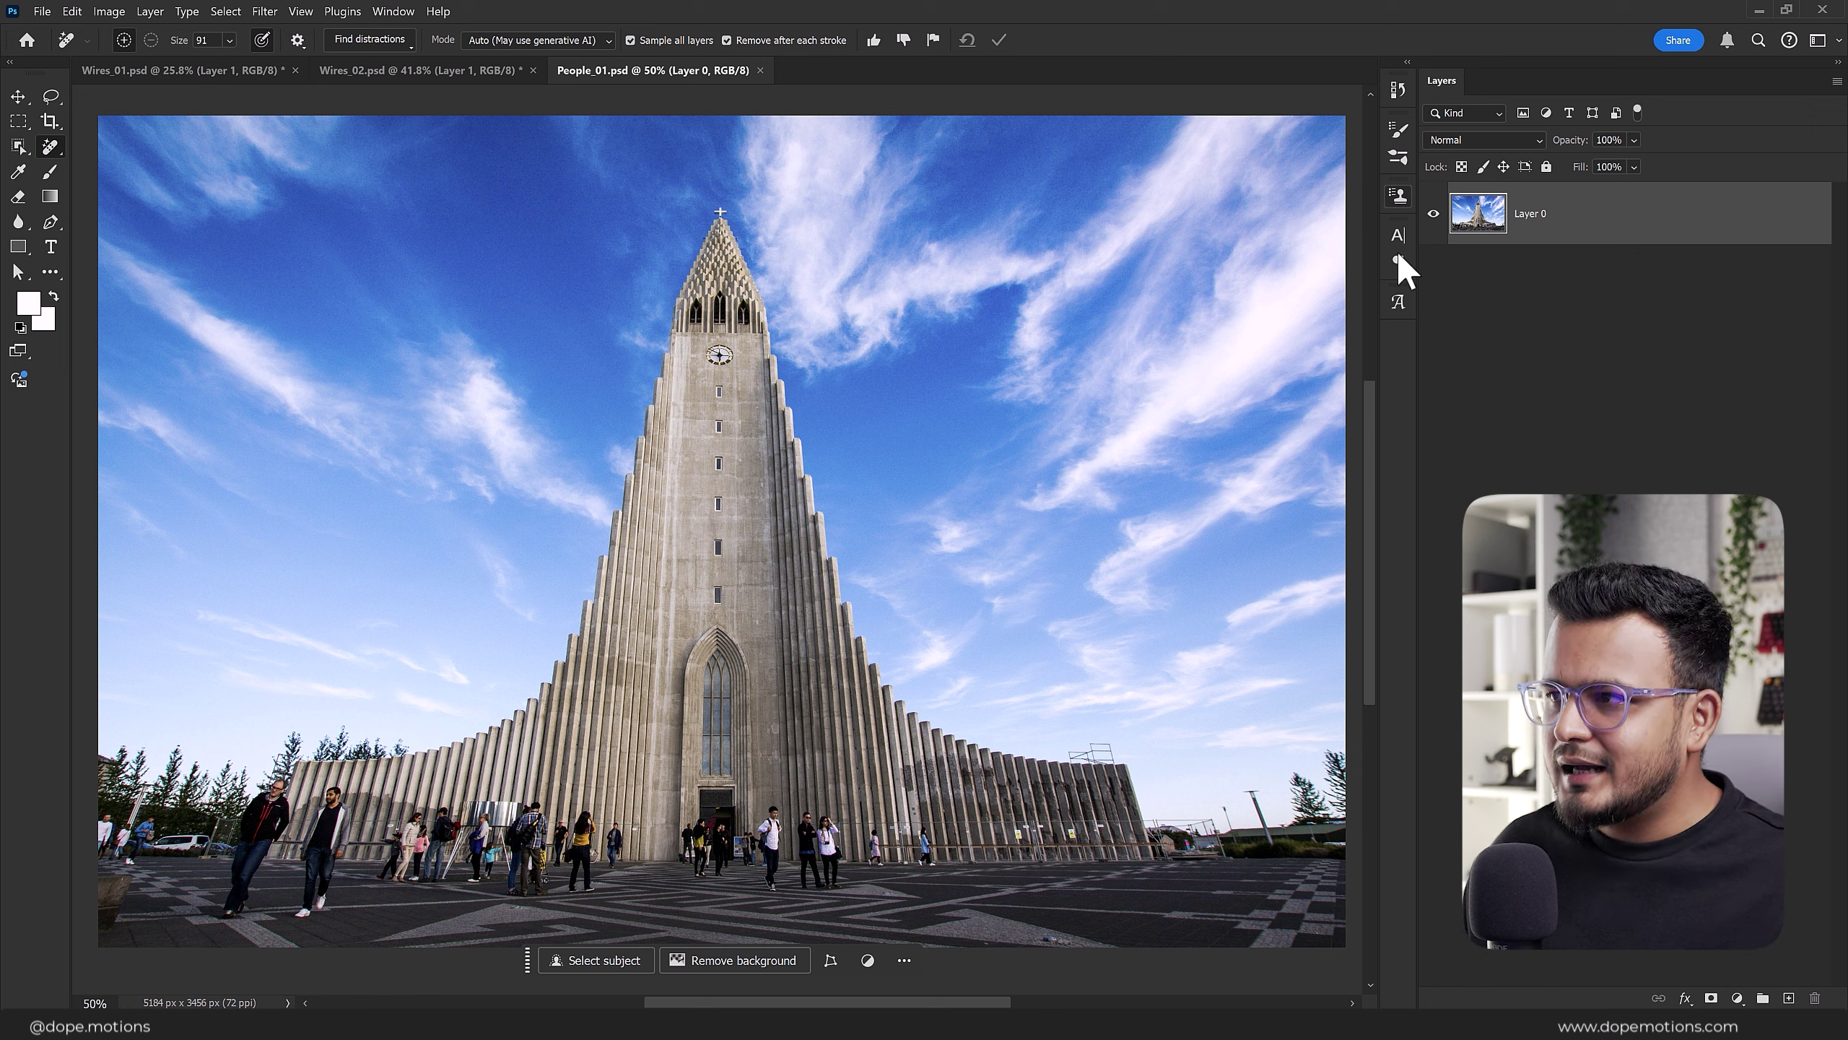
# Step: Add an empty layer to the church photo and auto-mask people via Find distractions > People
pyautogui.click(1790, 999)
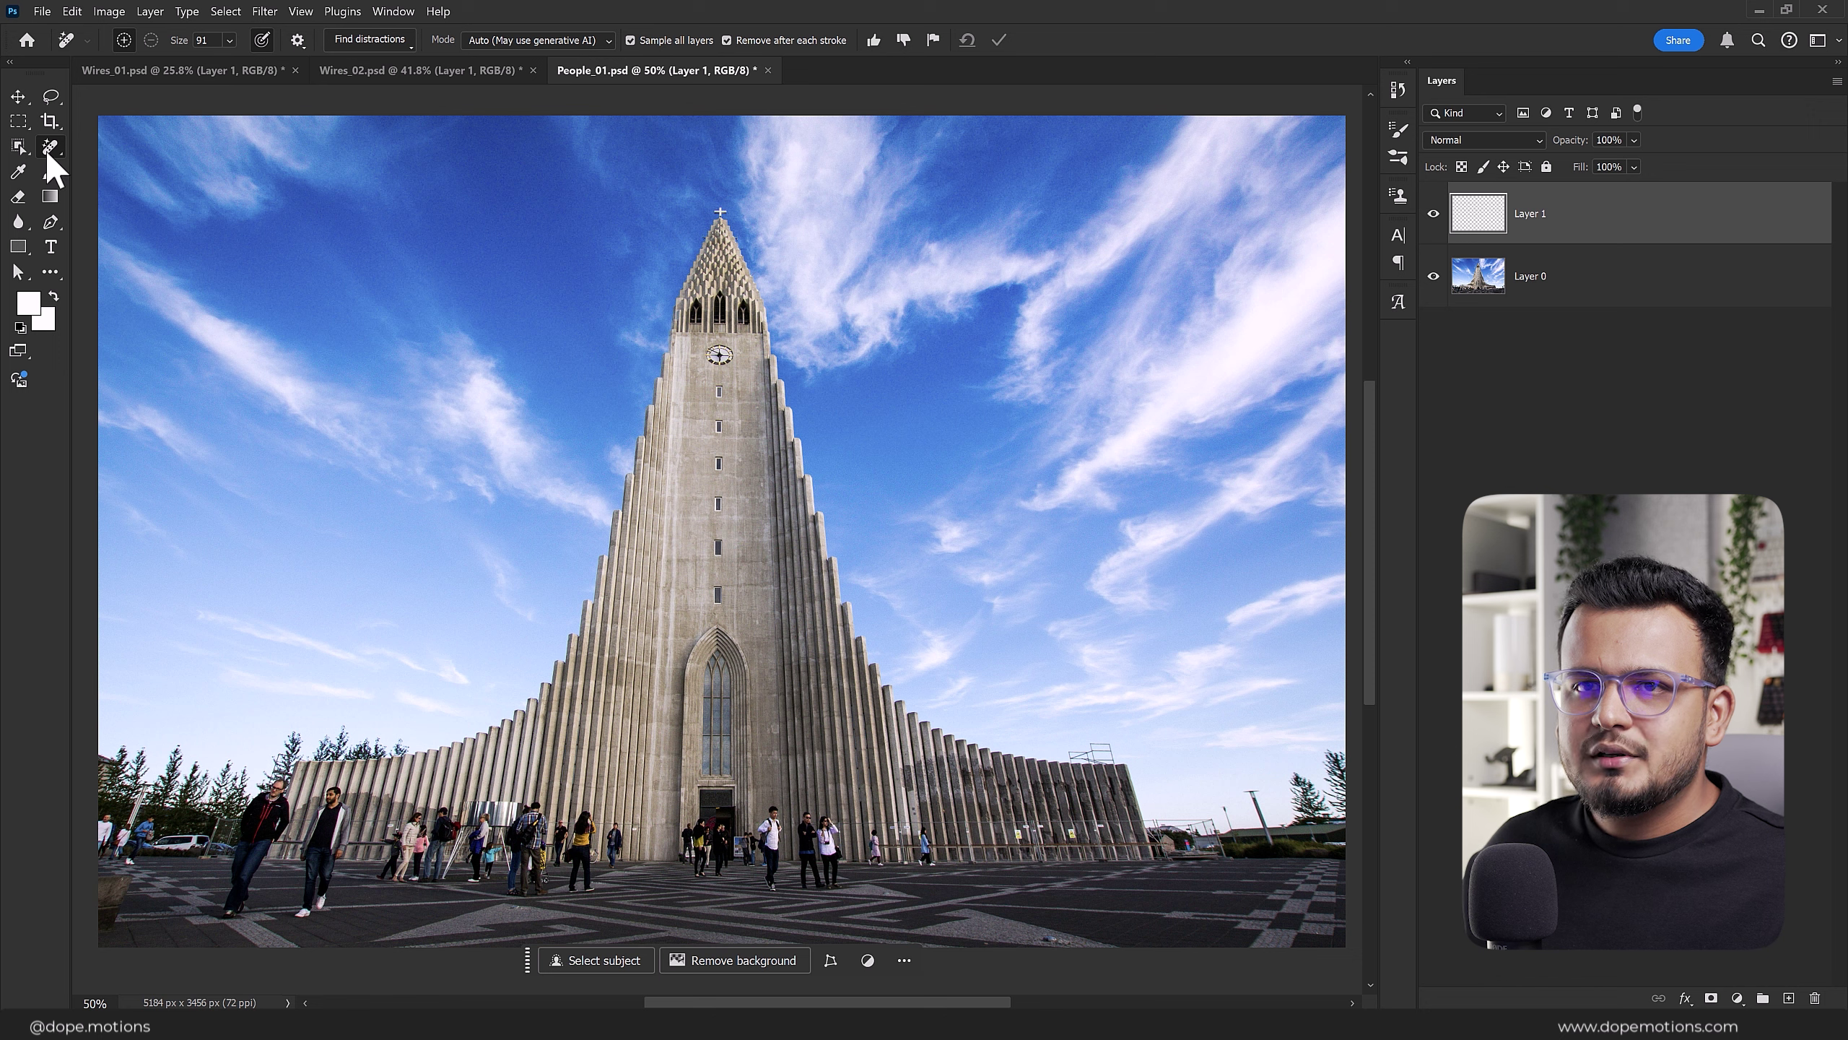
pyautogui.click(362, 41)
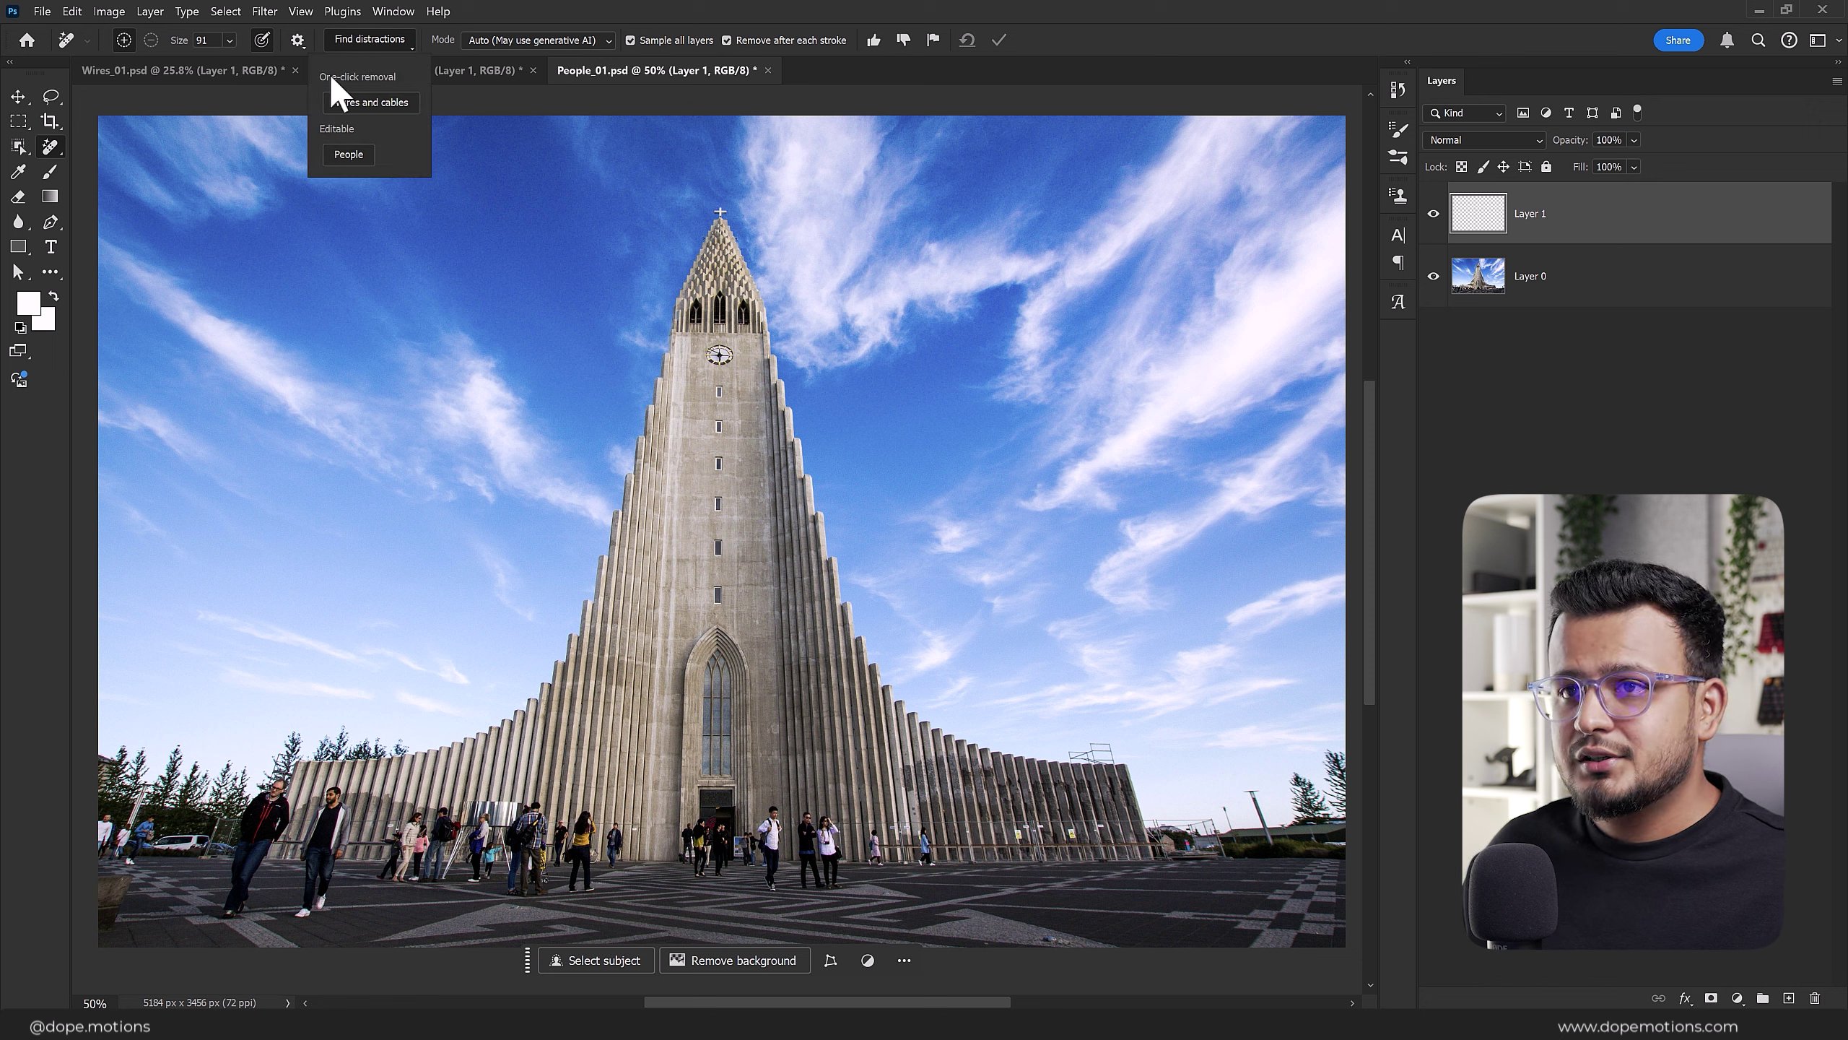
pyautogui.click(351, 157)
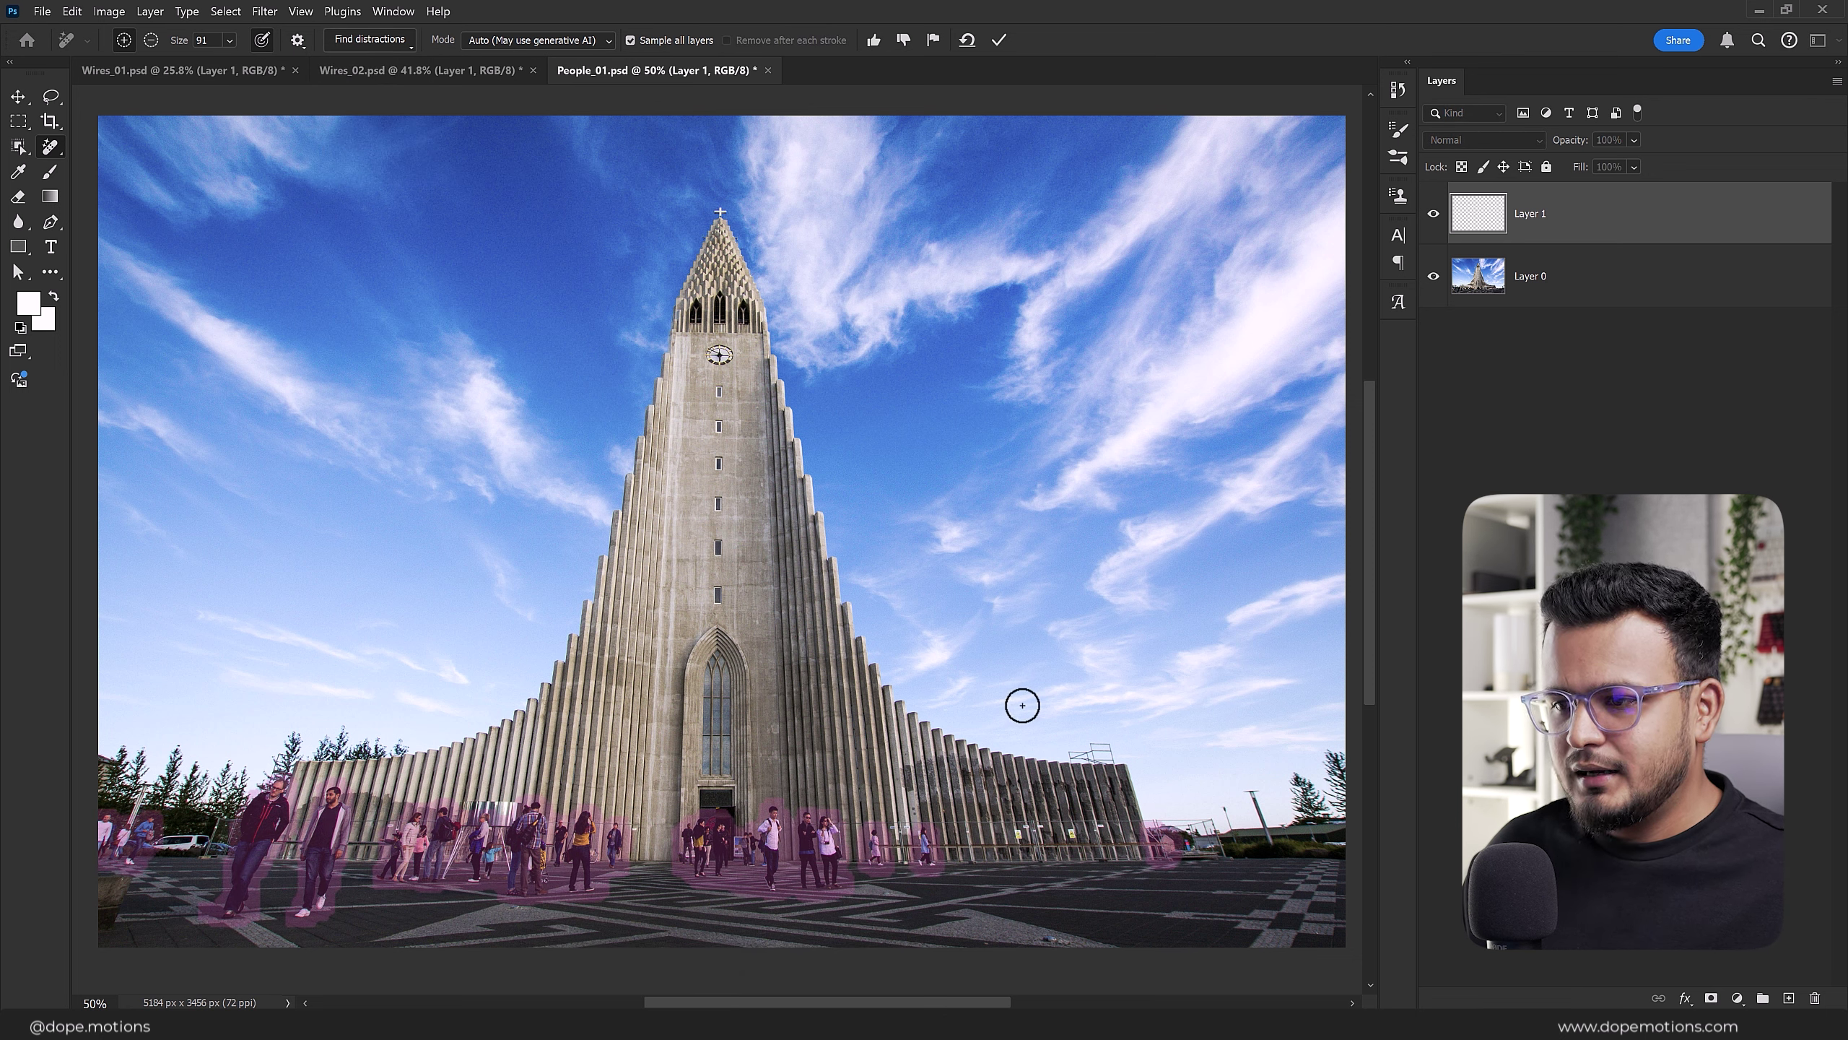
pyautogui.scroll(2, 396, 861)
pyautogui.scroll(3, 404, 858)
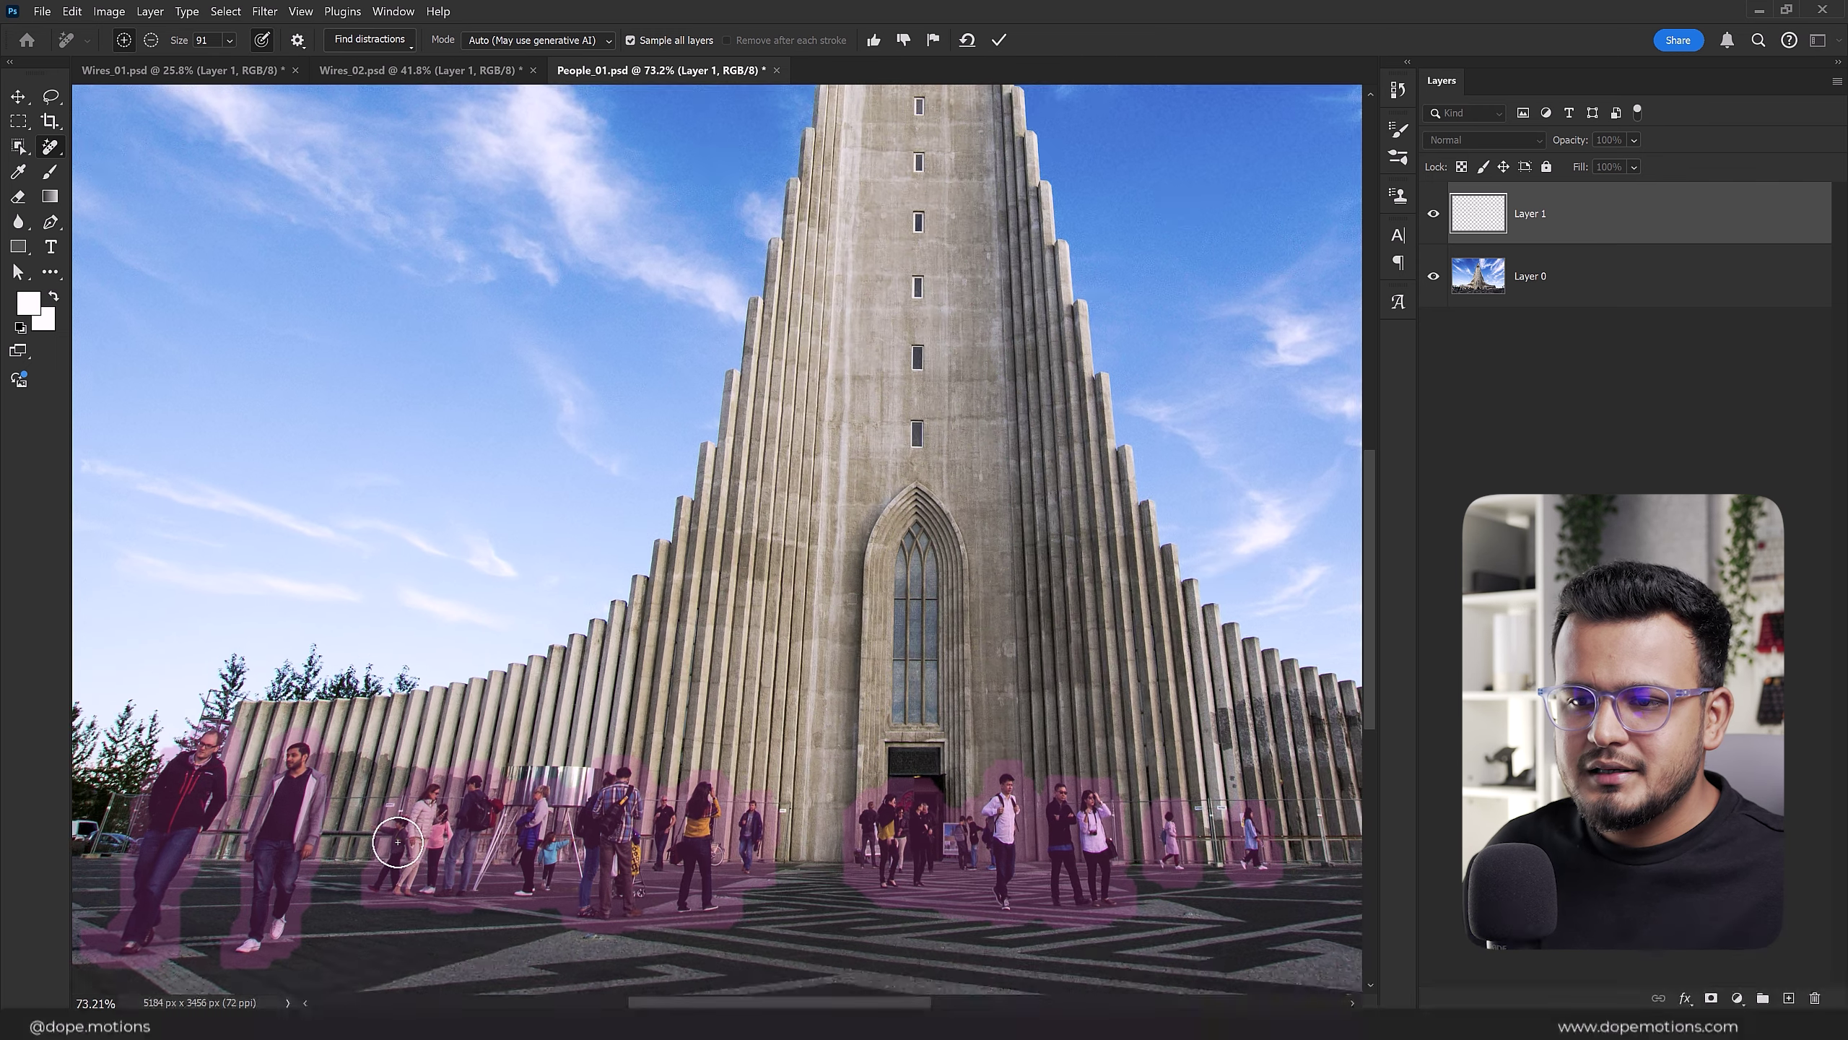
pyautogui.scroll(2, 413, 855)
# Step: Zoom in, subtract the central walking man from the people mask, then zoom back out
pyautogui.moveTo(413, 855); pyautogui.dragTo(828, 725)
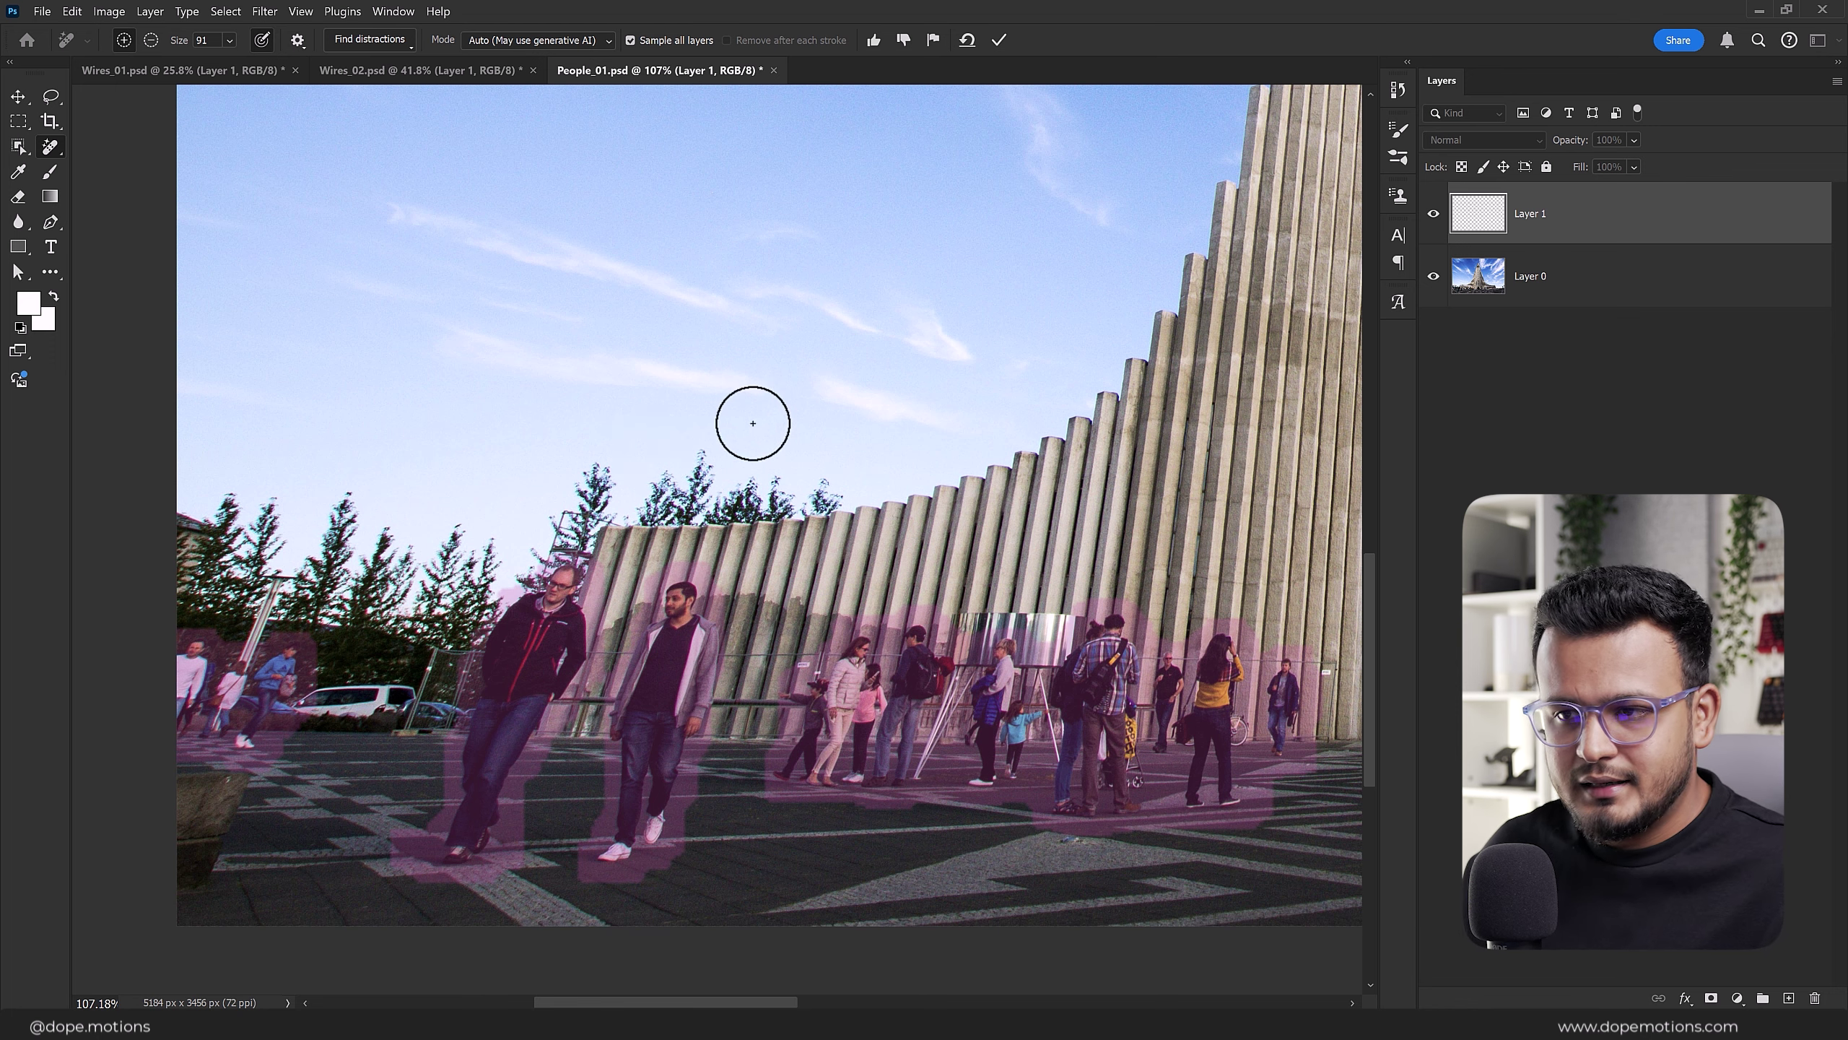
pyautogui.scroll(1, 695, 573)
pyautogui.scroll(1, 696, 573)
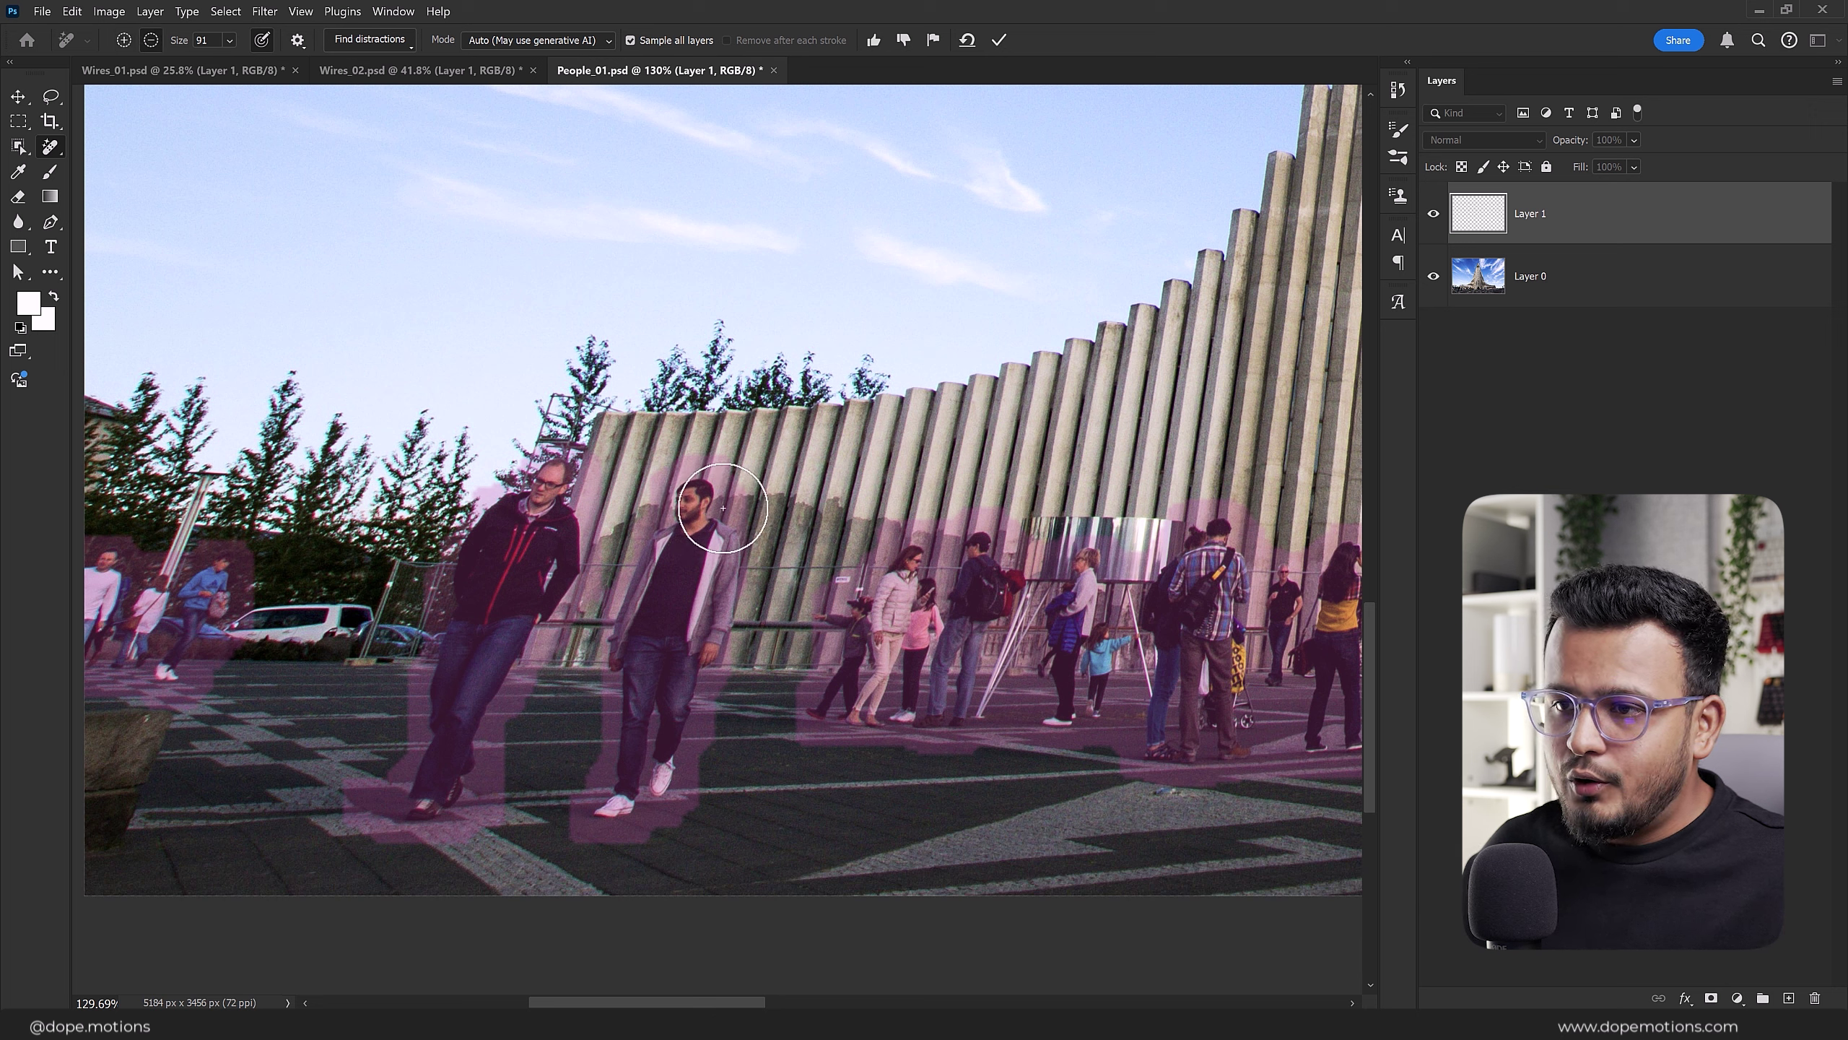
pyautogui.moveTo(722, 508)
pyautogui.mouseDown()
pyautogui.moveTo(639, 579)
pyautogui.moveTo(607, 751)
pyautogui.moveTo(660, 792)
pyautogui.moveTo(686, 714)
pyautogui.moveTo(640, 772)
pyautogui.moveTo(719, 681)
pyautogui.moveTo(672, 647)
pyautogui.moveTo(604, 769)
pyautogui.mouseUp()
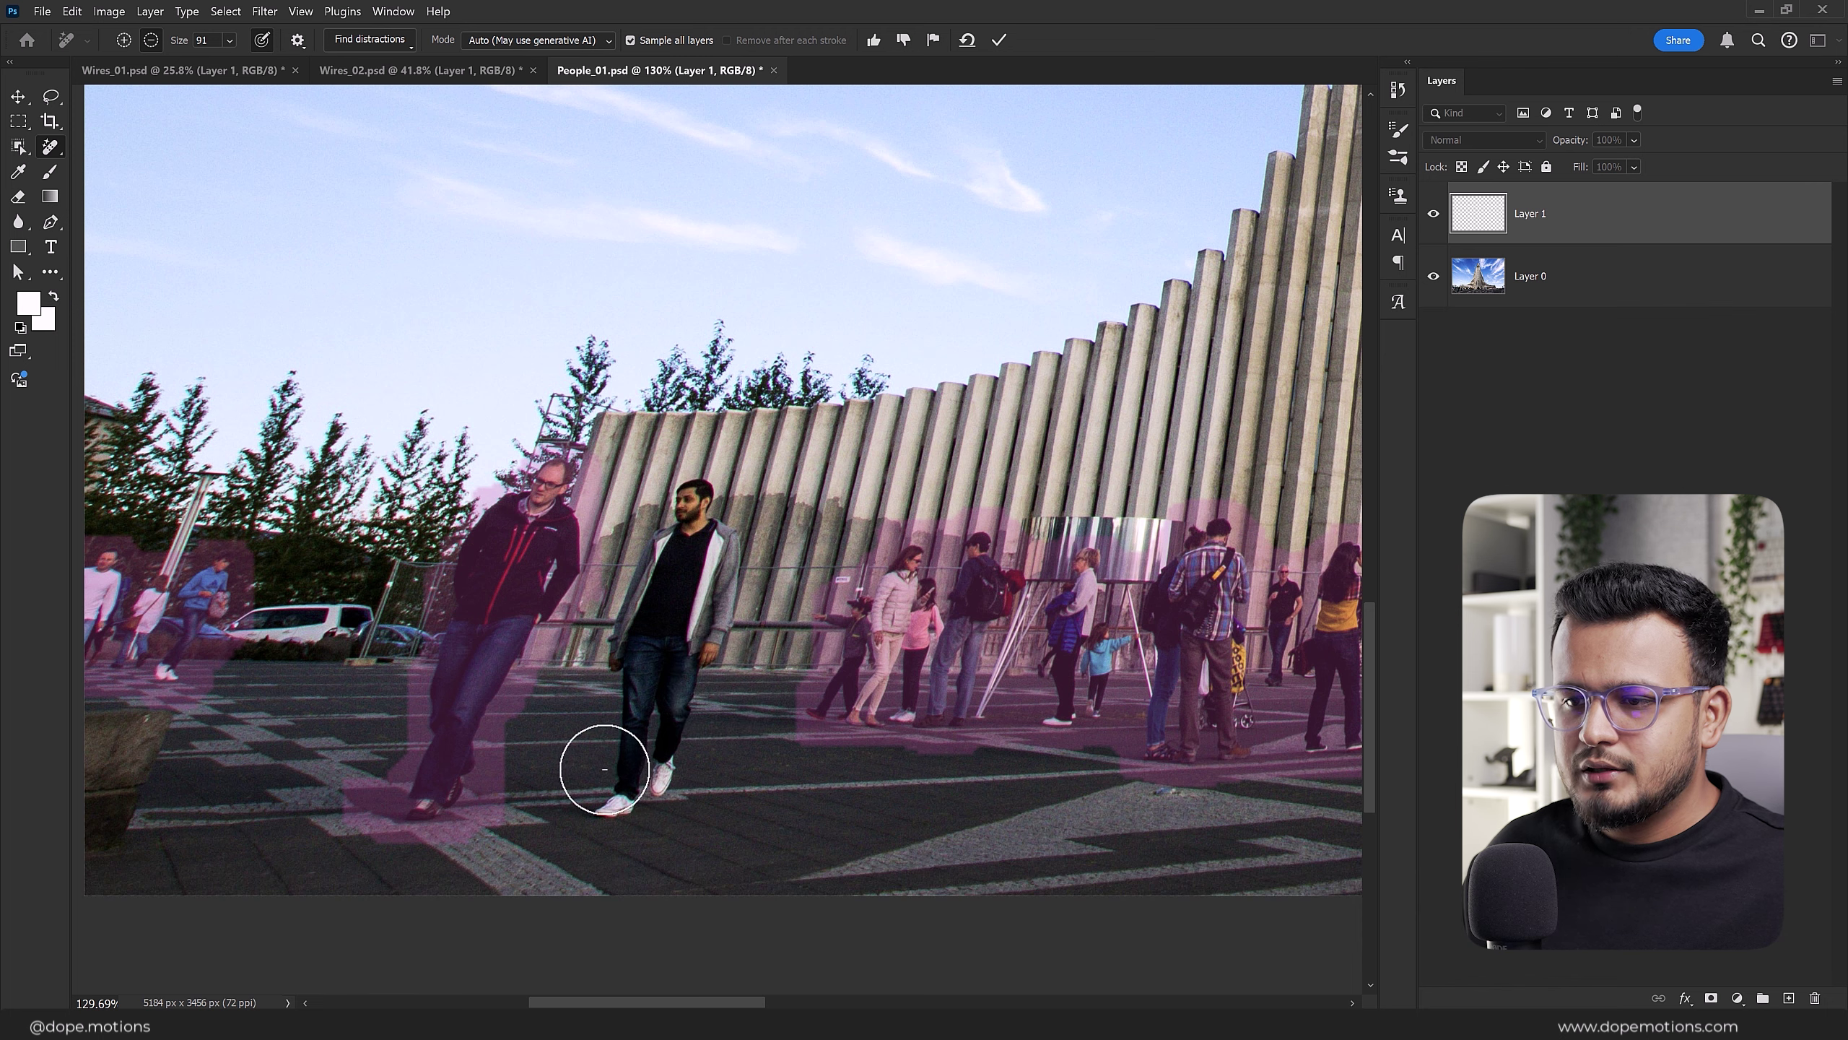
pyautogui.scroll(-2, 1199, 539)
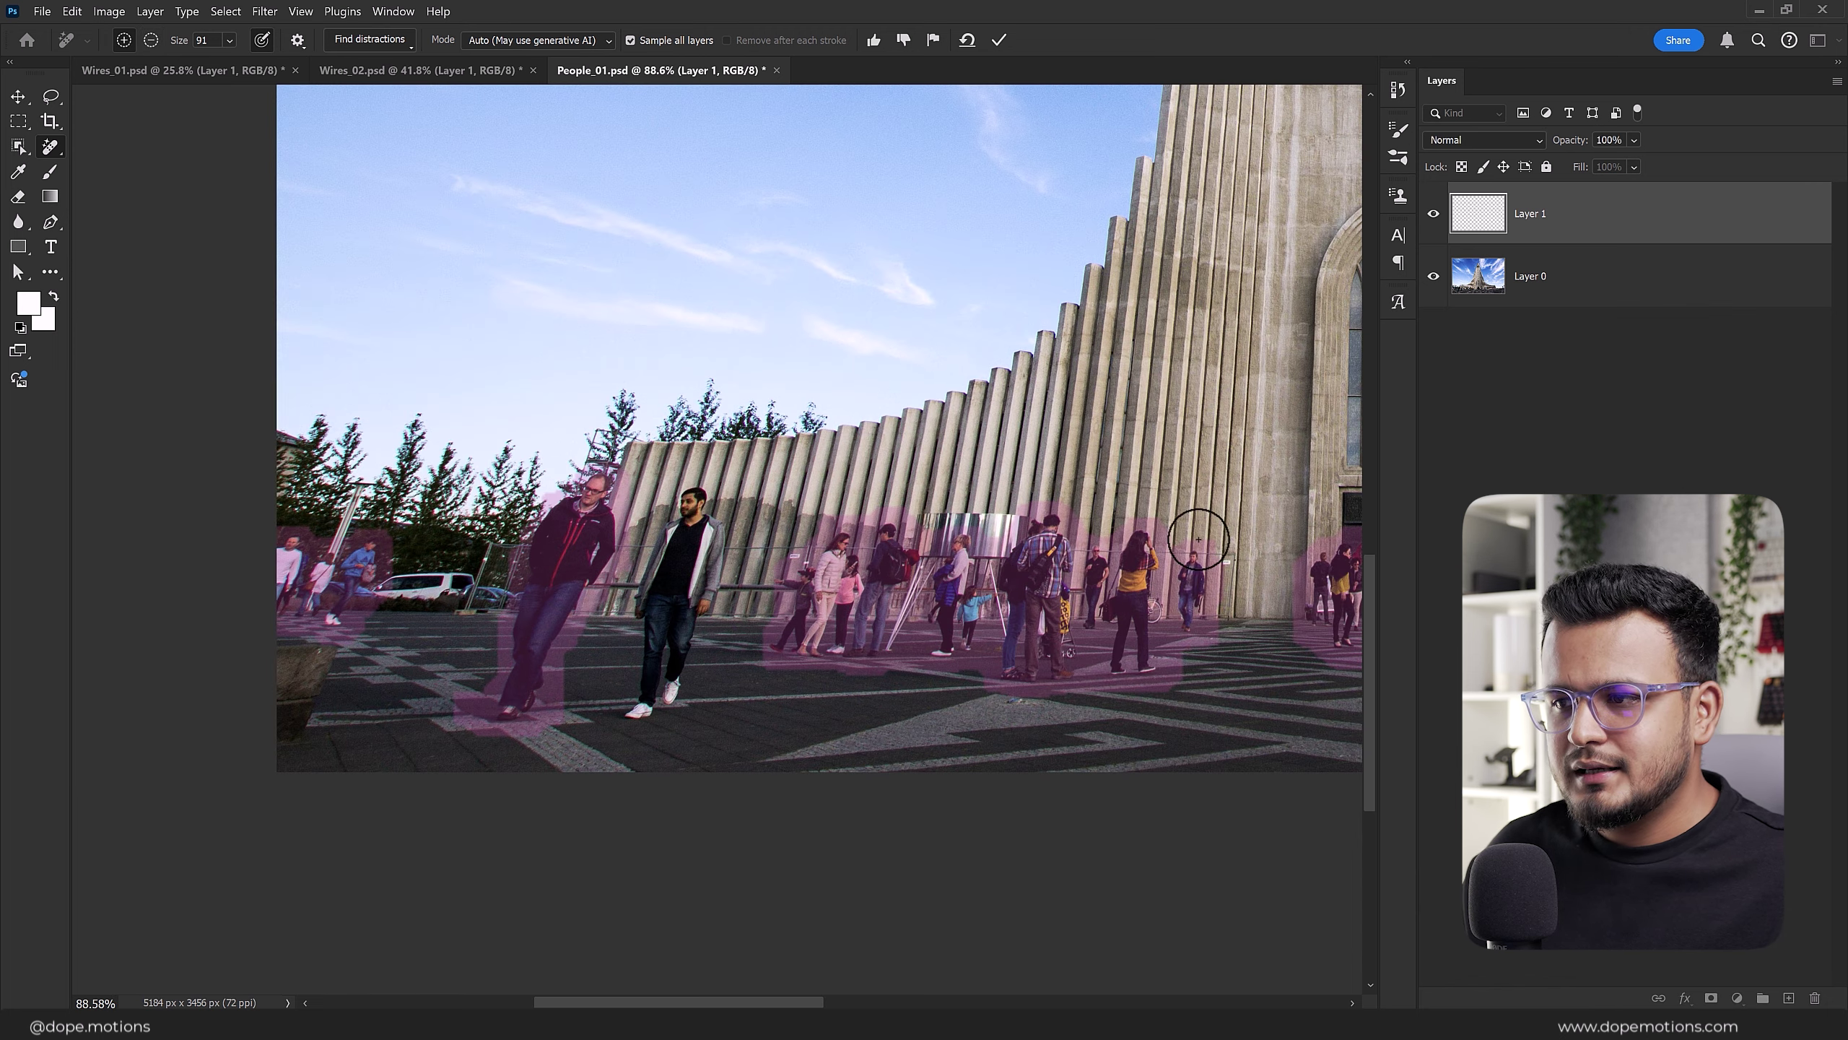
pyautogui.moveTo(1199, 539)
pyautogui.mouseDown()
pyautogui.moveTo(1114, 578)
pyautogui.moveTo(817, 480)
pyautogui.moveTo(803, 572)
pyautogui.mouseUp()
pyautogui.scroll(-2, 833, 466)
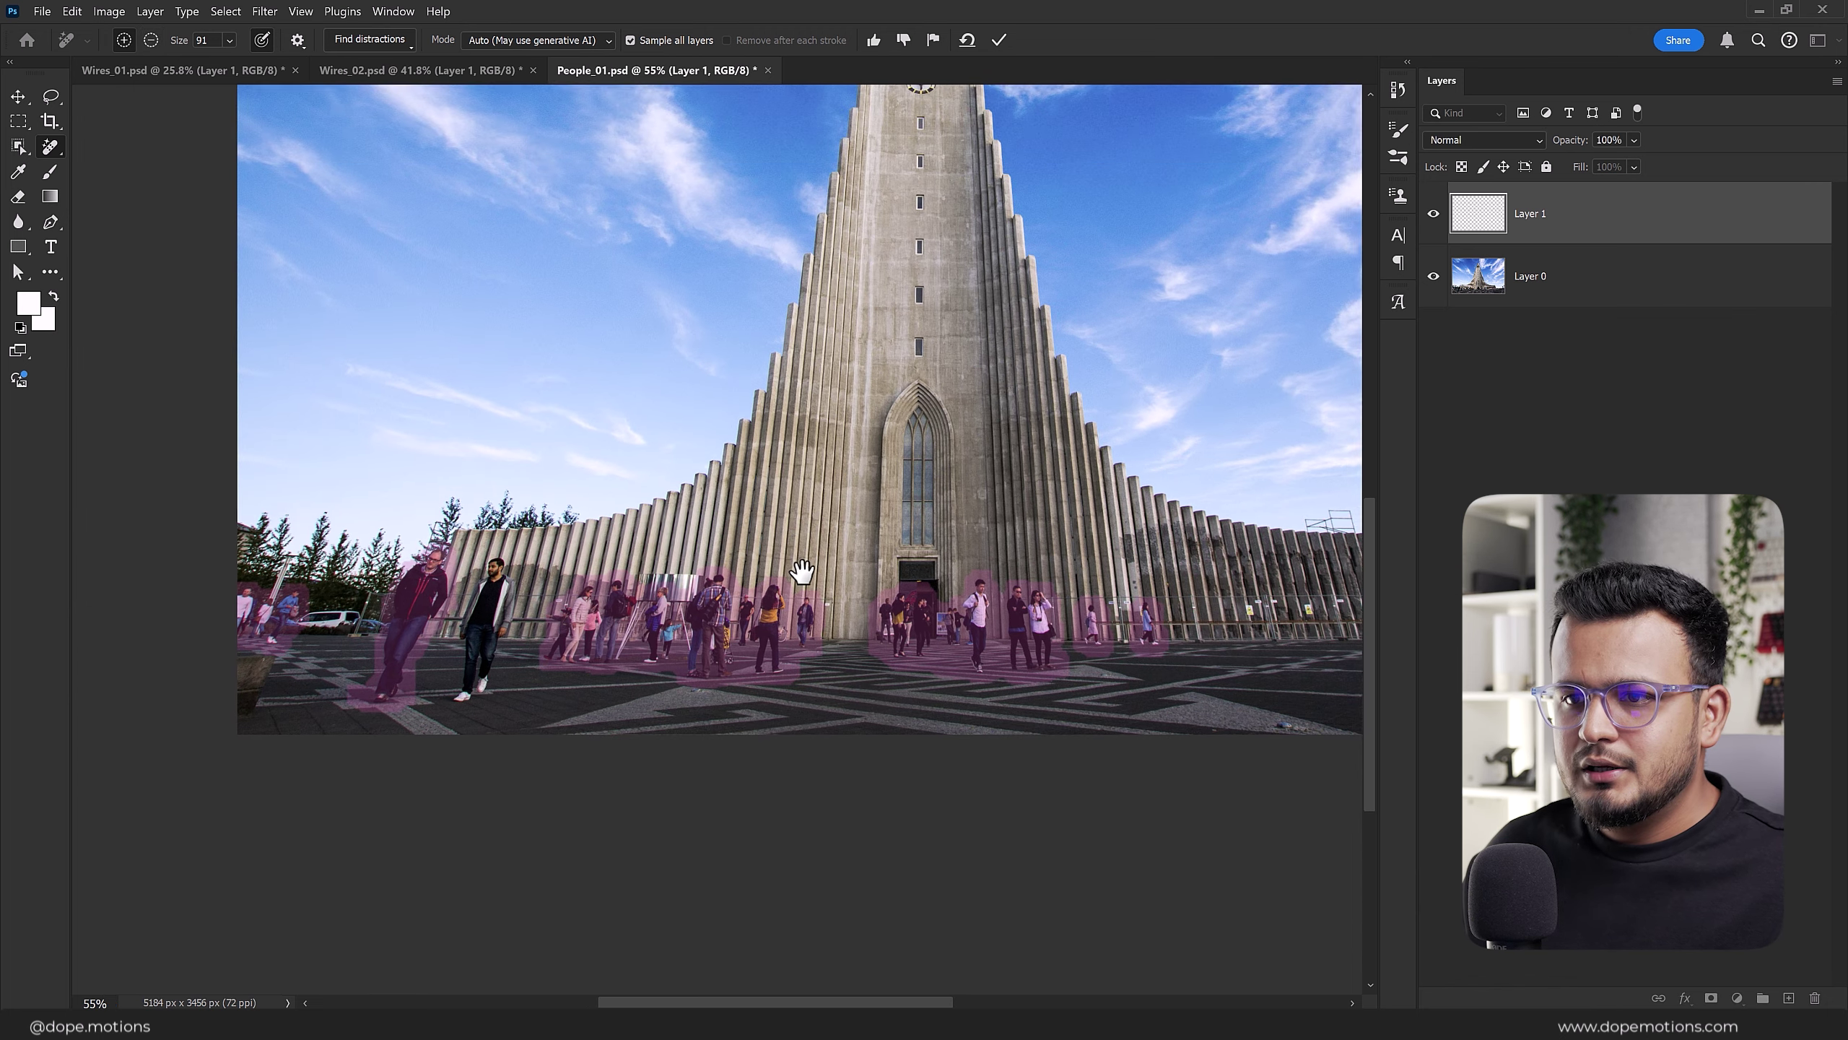
pyautogui.scroll(-1, 803, 572)
pyautogui.scroll(2, 1040, 615)
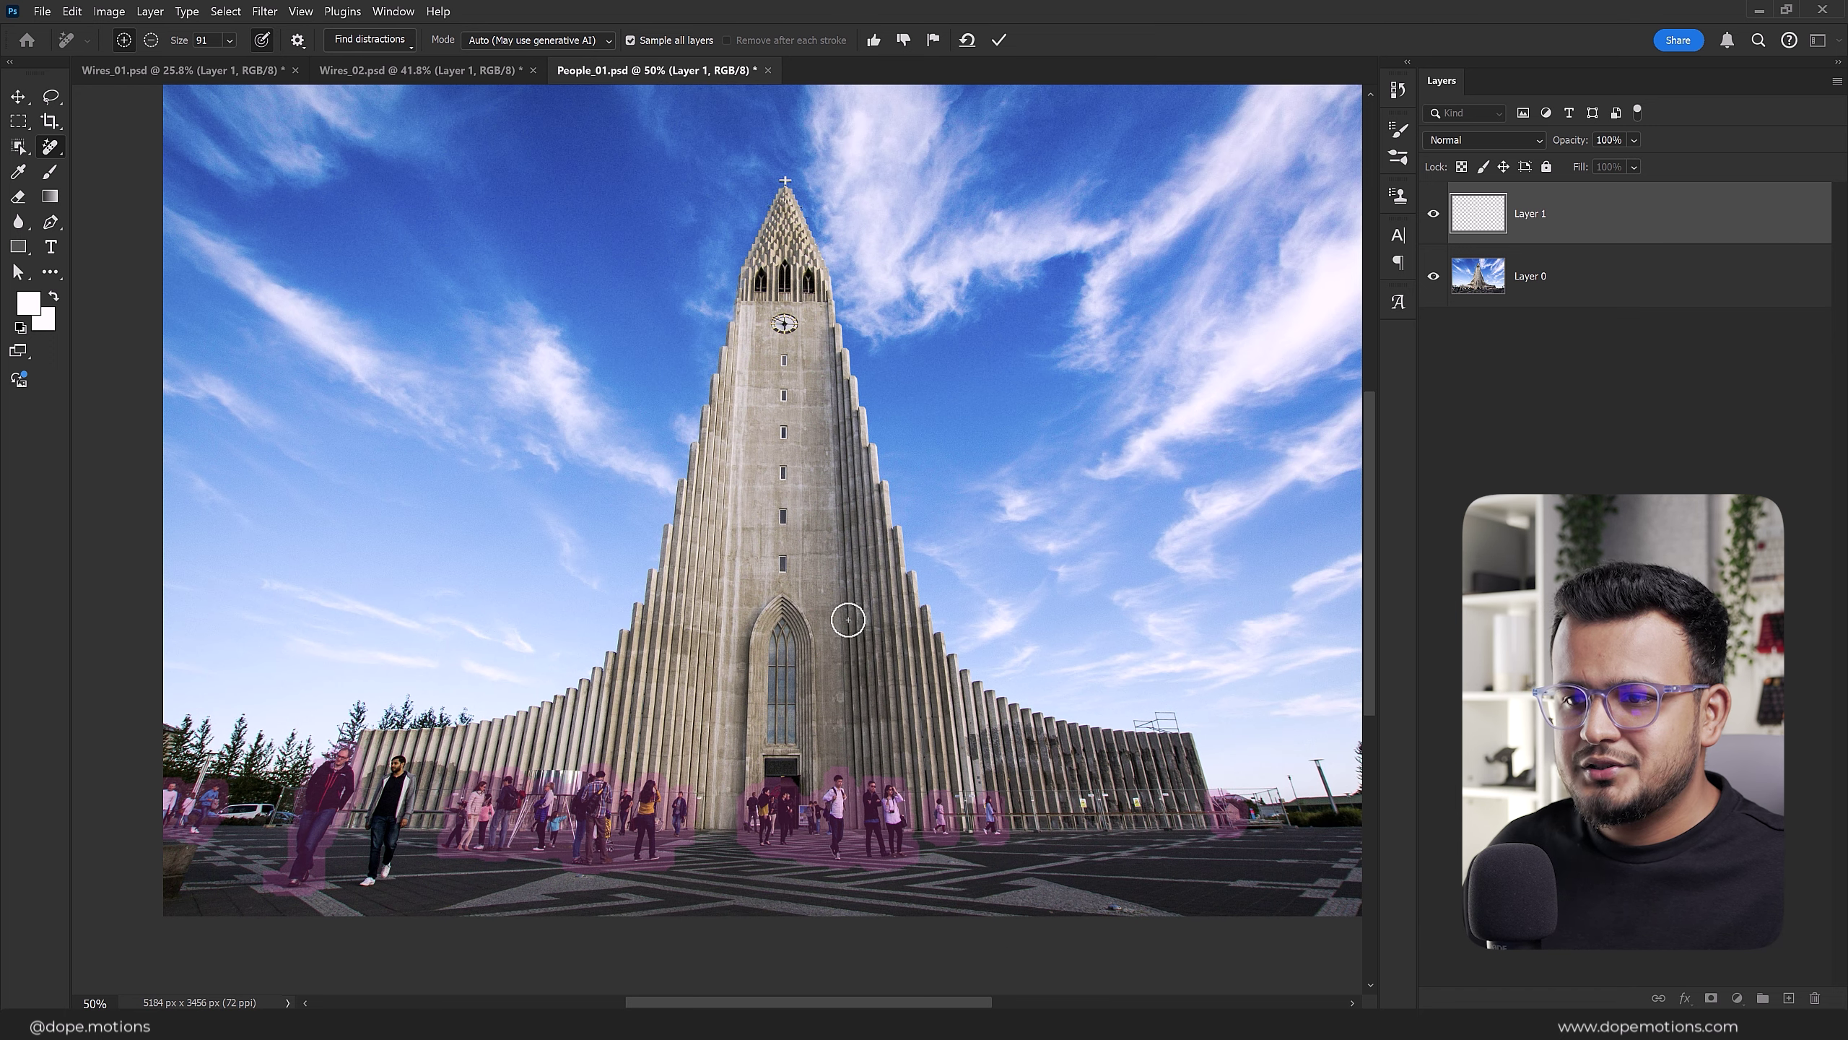
pyautogui.scroll(-1, 848, 619)
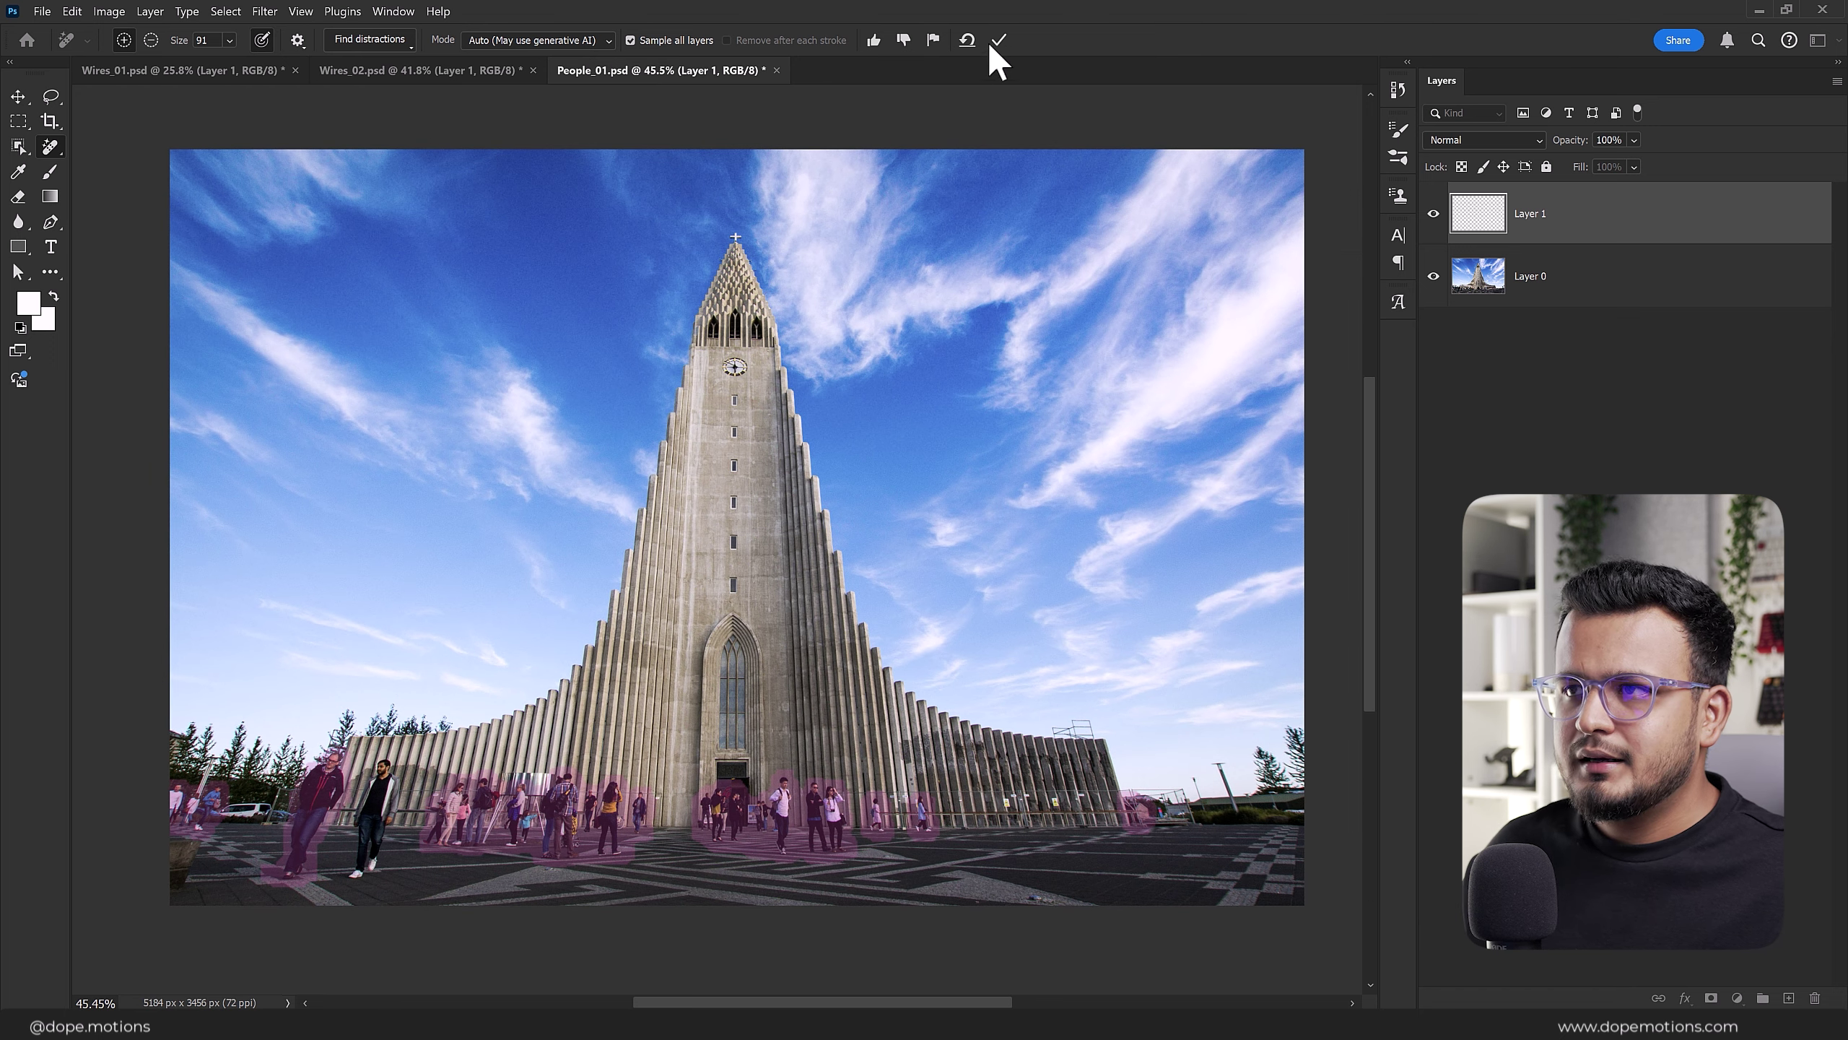
# Step: Apply removal of the marked people and zoom in to inspect the church doorway
pyautogui.click(1000, 39)
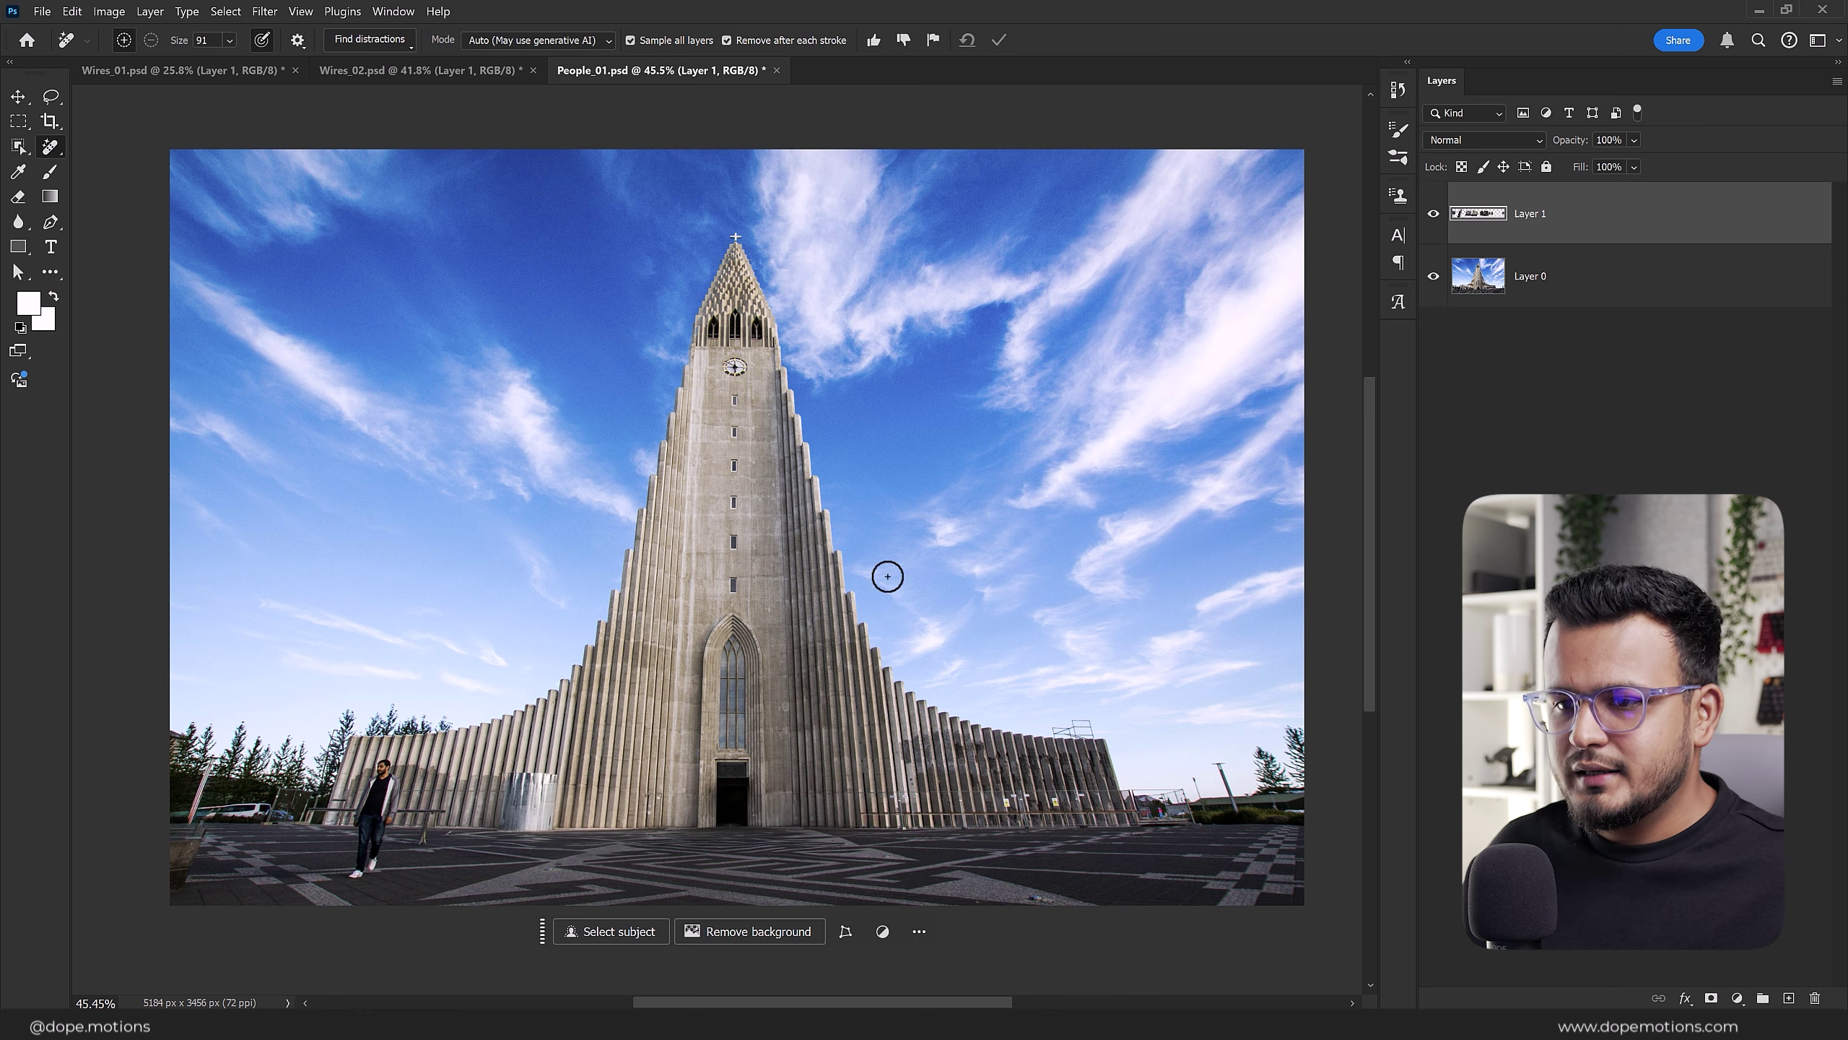
pyautogui.scroll(3, 454, 846)
pyautogui.scroll(3, 735, 771)
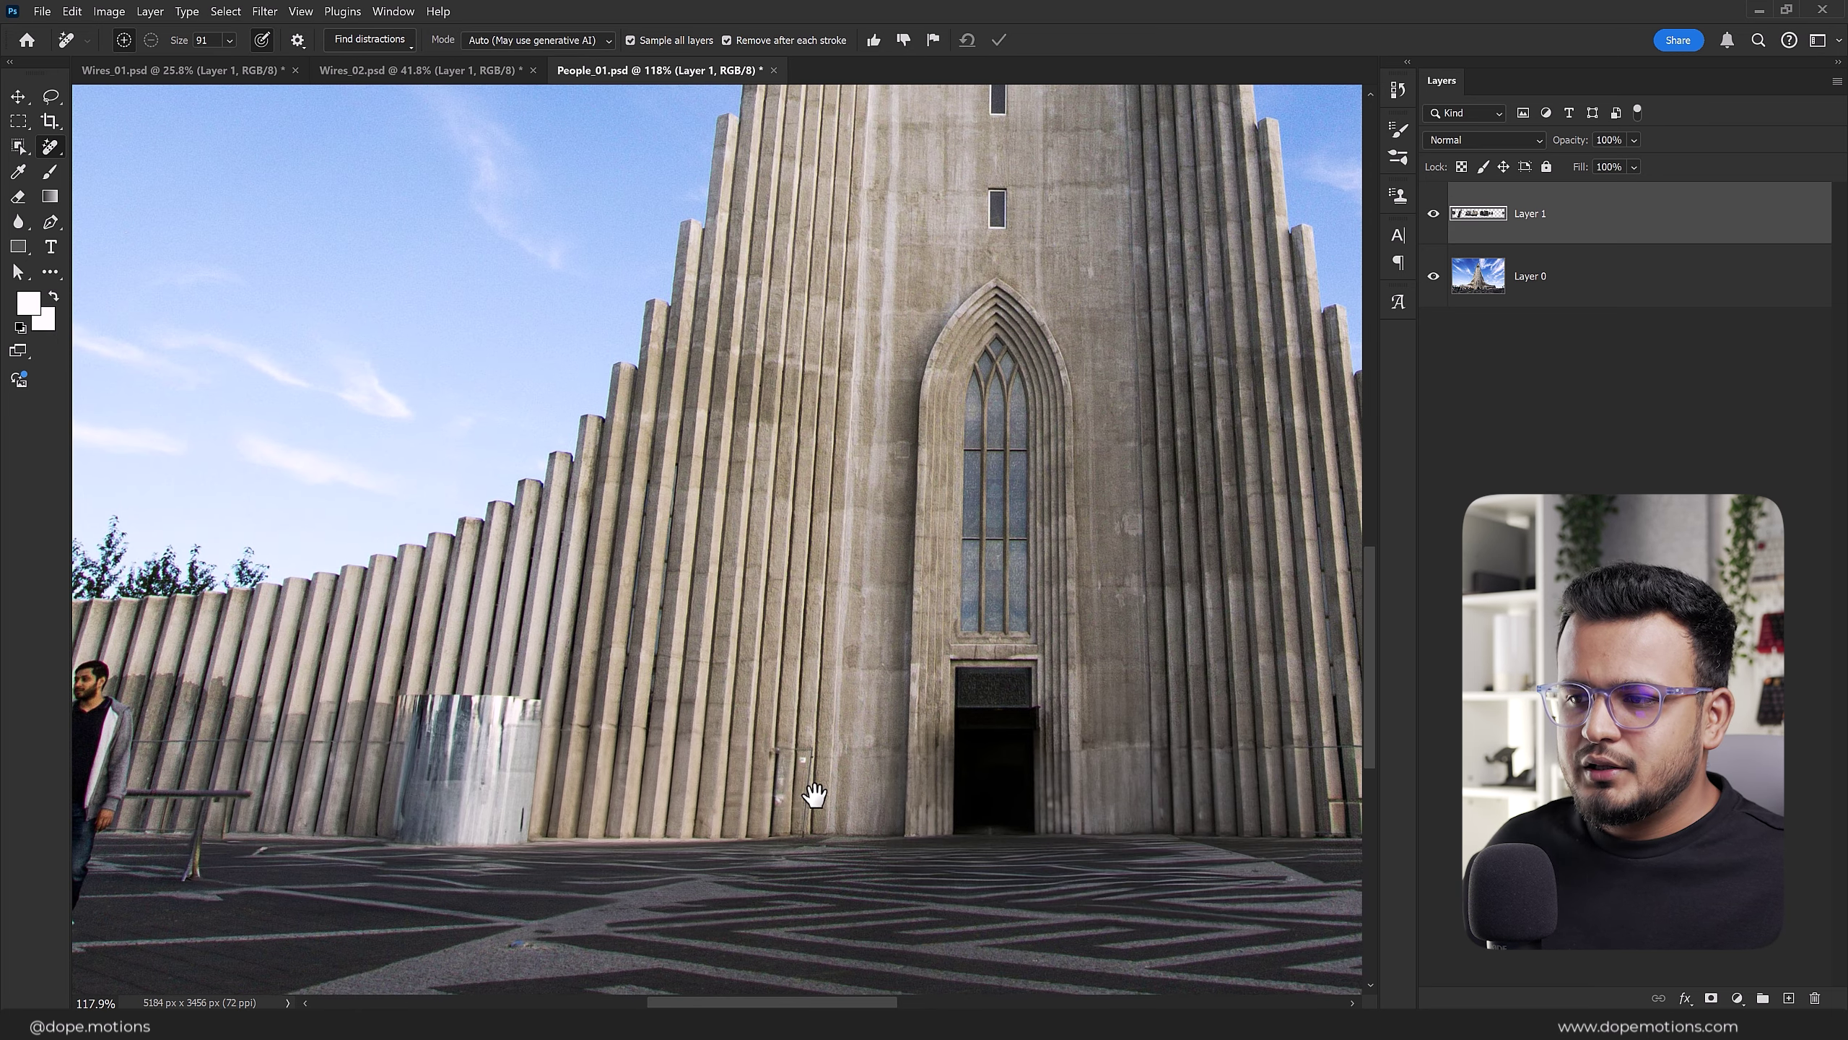
pyautogui.moveTo(813, 796)
pyautogui.mouseDown()
pyautogui.moveTo(1205, 681)
pyautogui.moveTo(660, 681)
pyautogui.mouseUp()
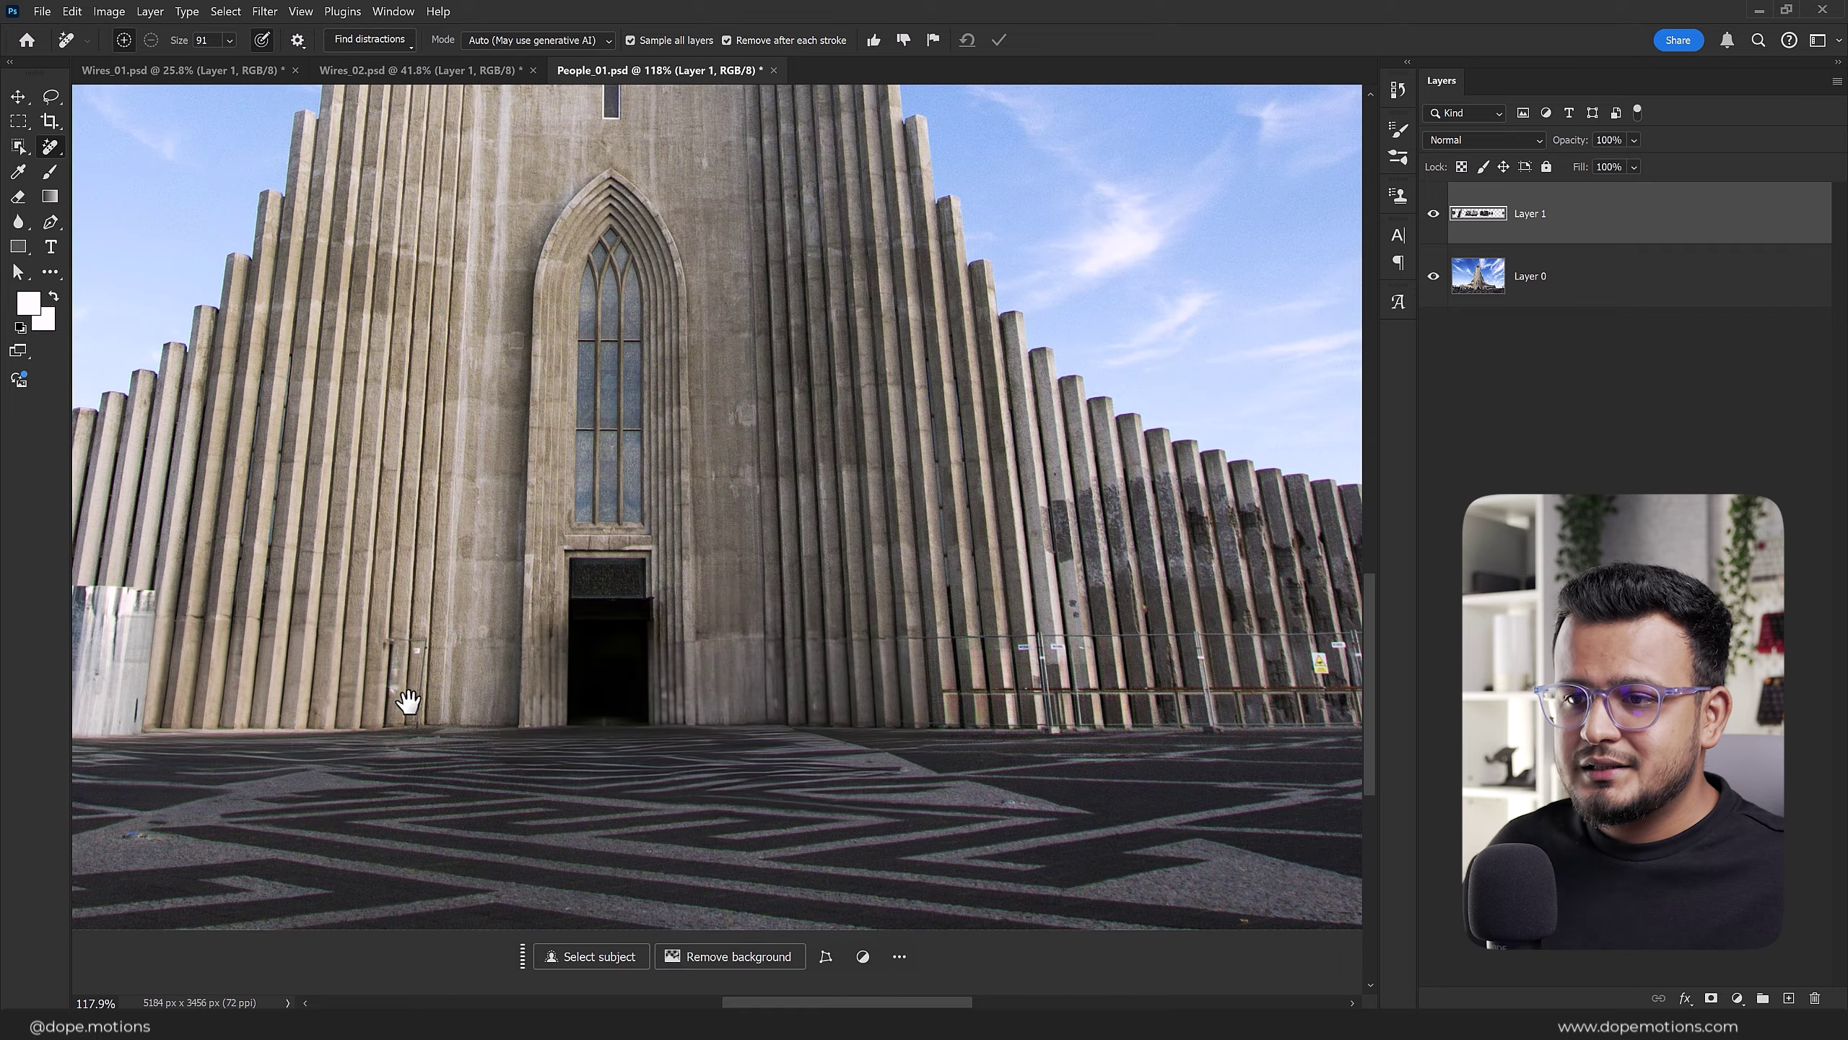
pyautogui.moveTo(405, 702)
pyautogui.mouseDown()
pyautogui.moveTo(1058, 679)
pyautogui.moveTo(1164, 643)
pyautogui.moveTo(408, 701)
pyautogui.mouseUp()
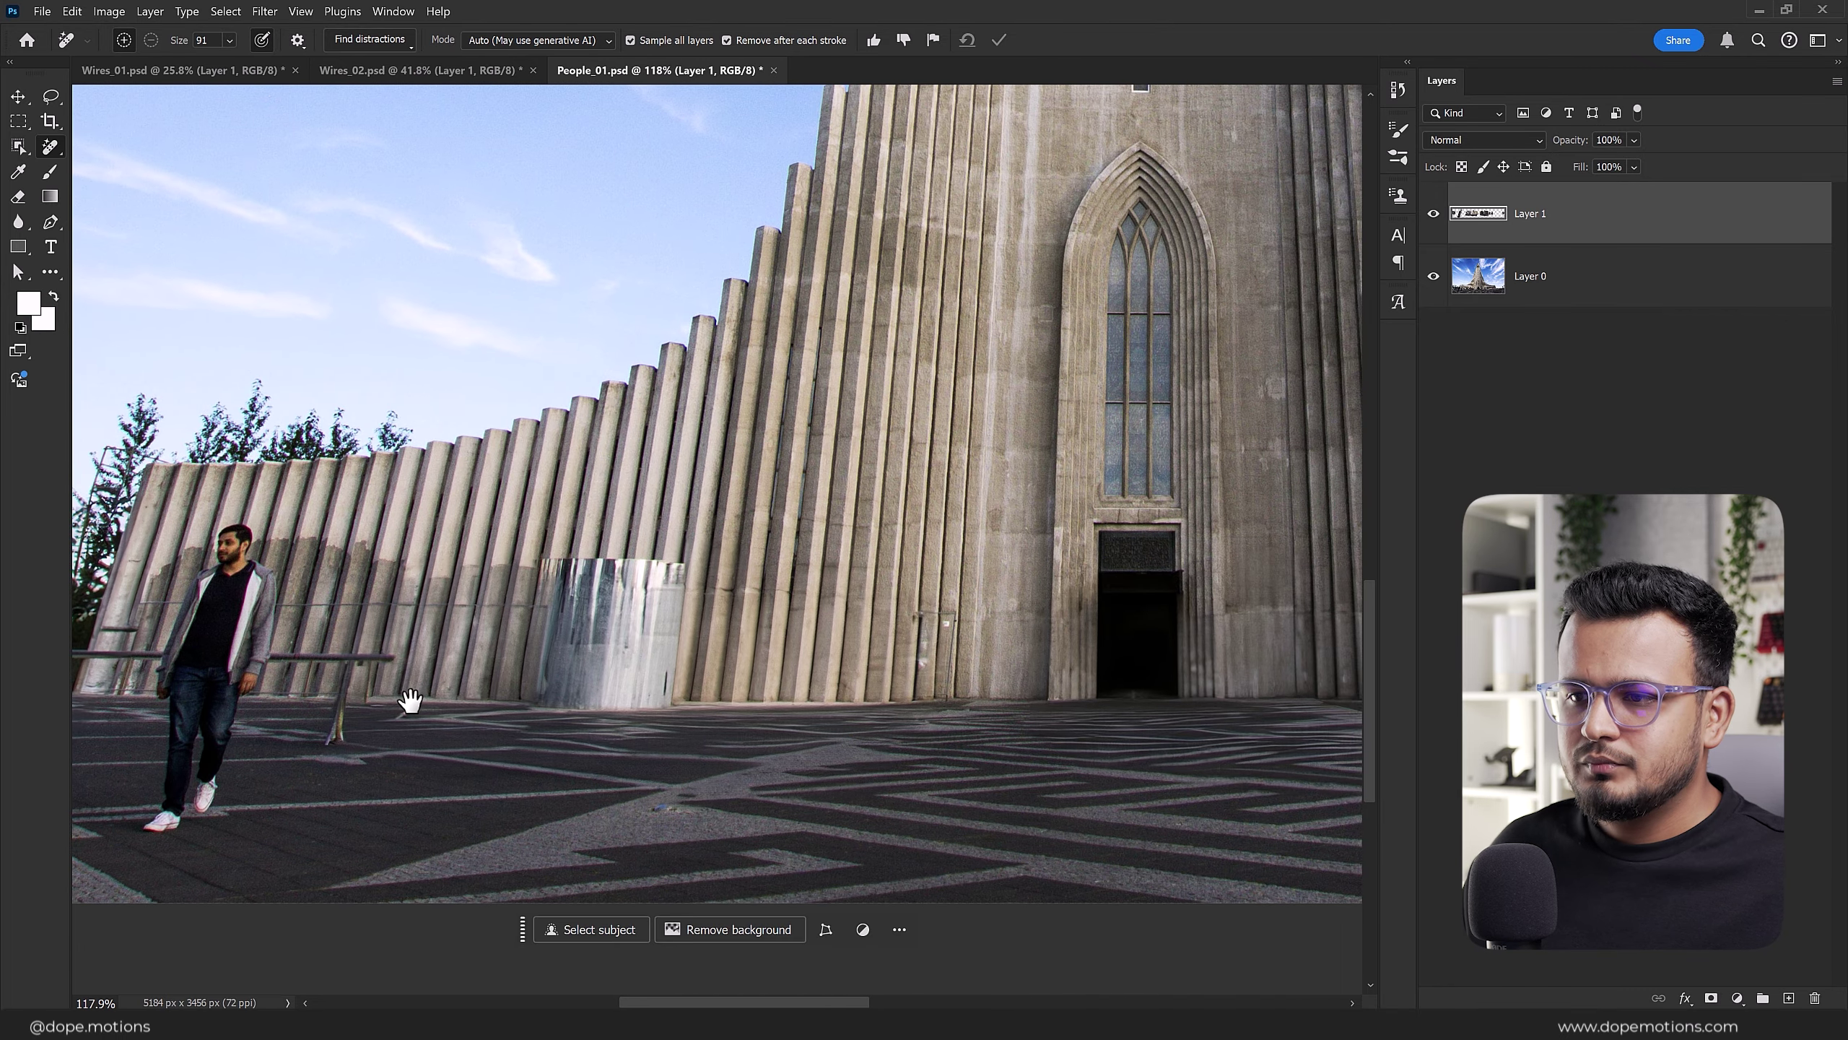
pyautogui.scroll(1, 646, 797)
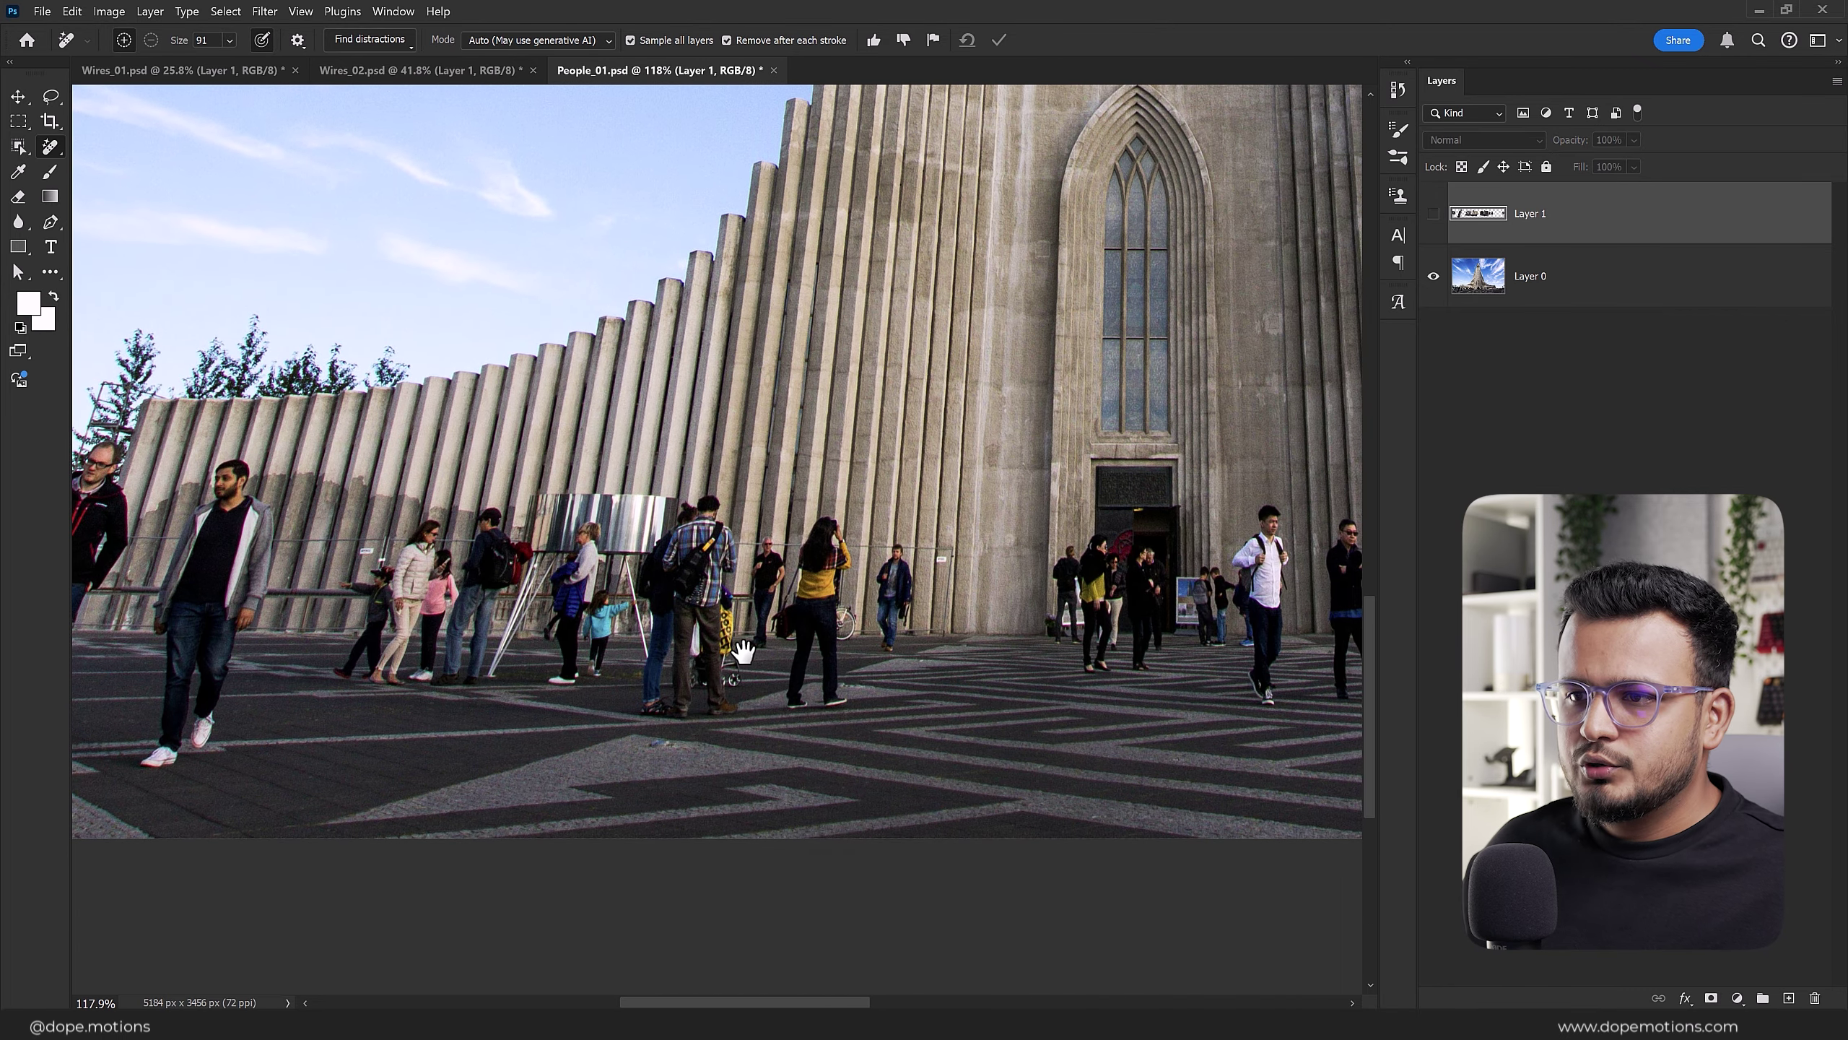
pyautogui.scroll(1, 647, 797)
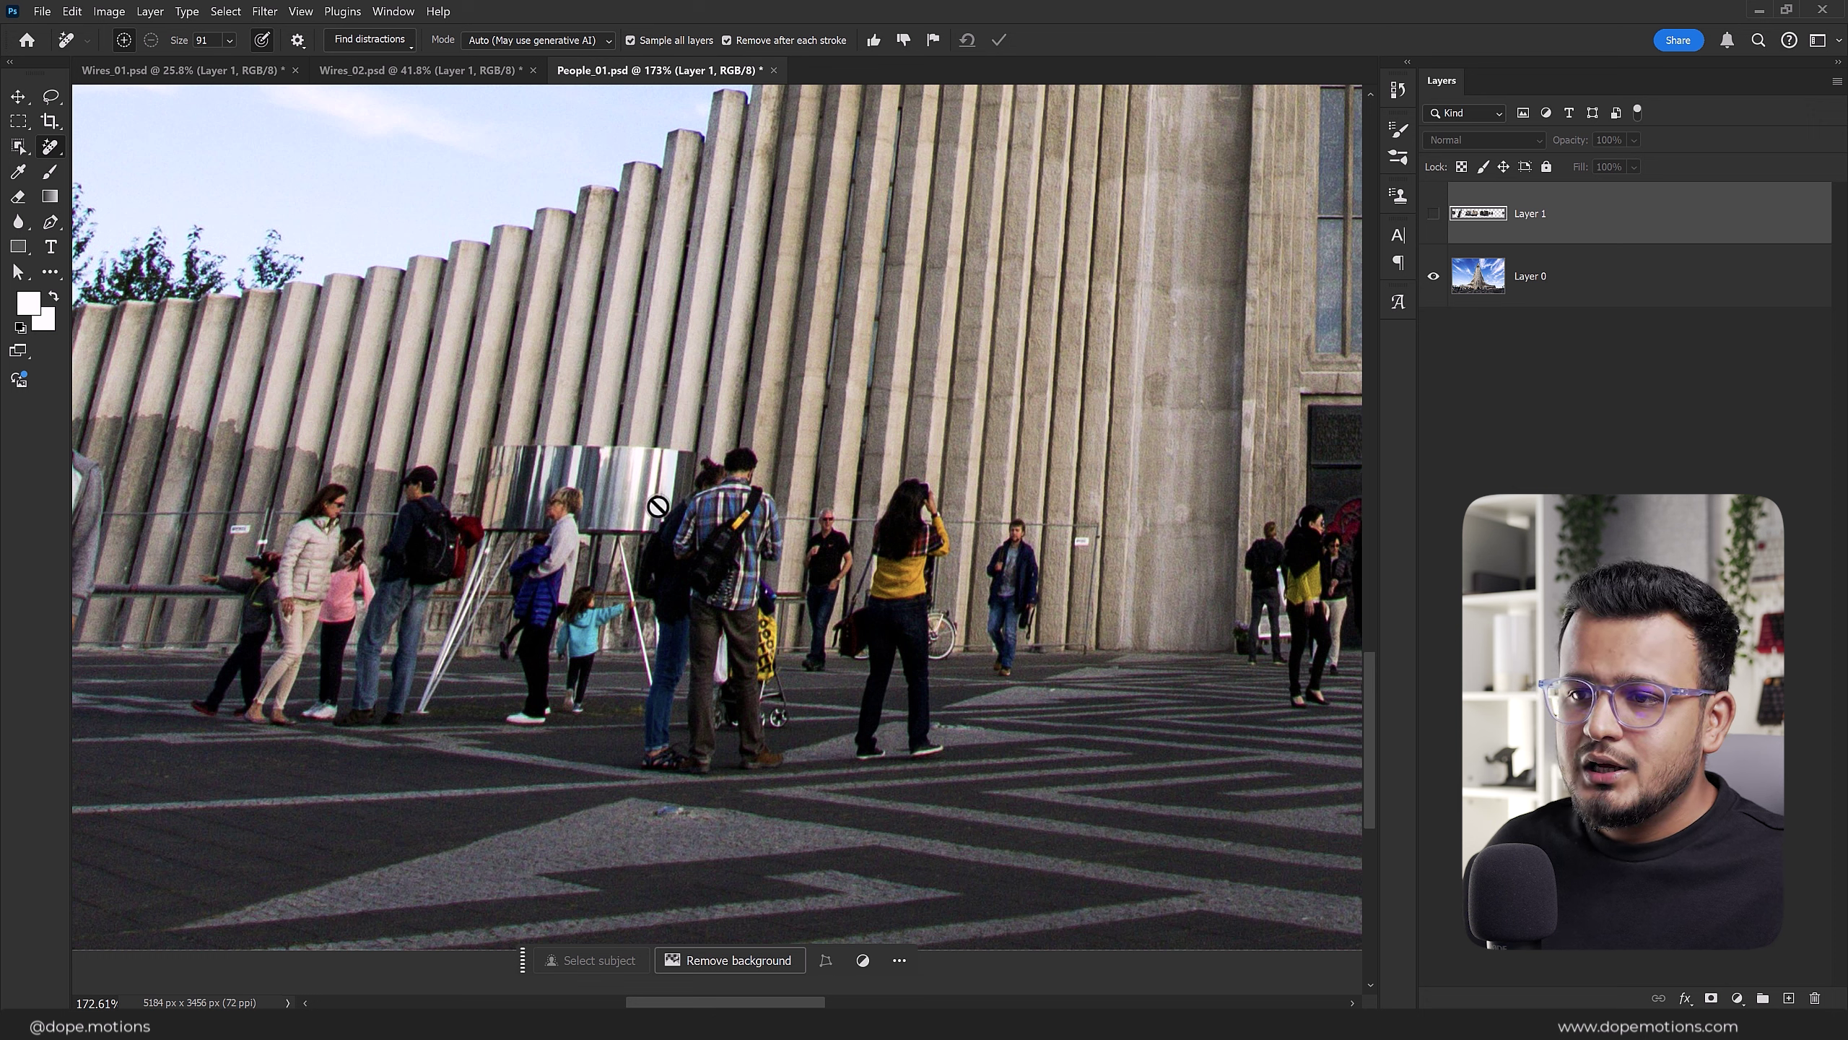
# Step: Toggle Layer 1's visibility to compare before and after, then clear the layer selection
pyautogui.click(1434, 213)
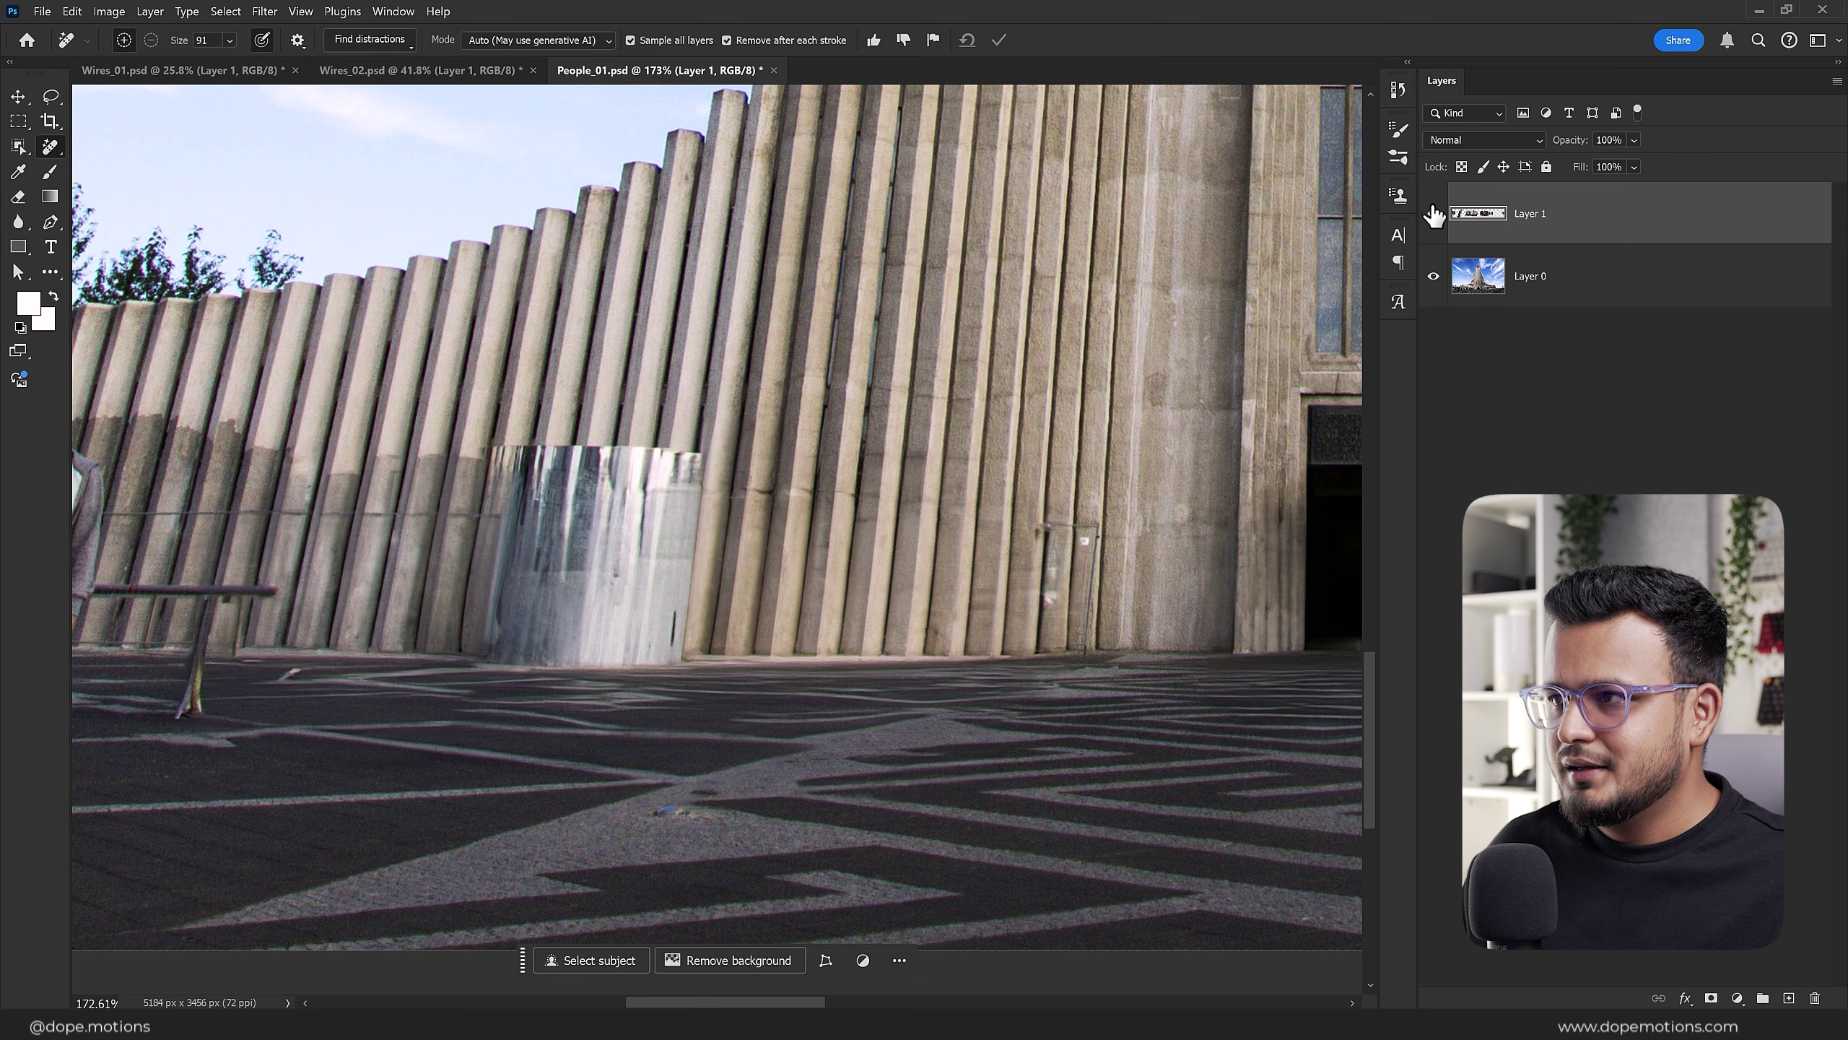
pyautogui.scroll(-3, 753, 411)
pyautogui.scroll(-3, 610, 413)
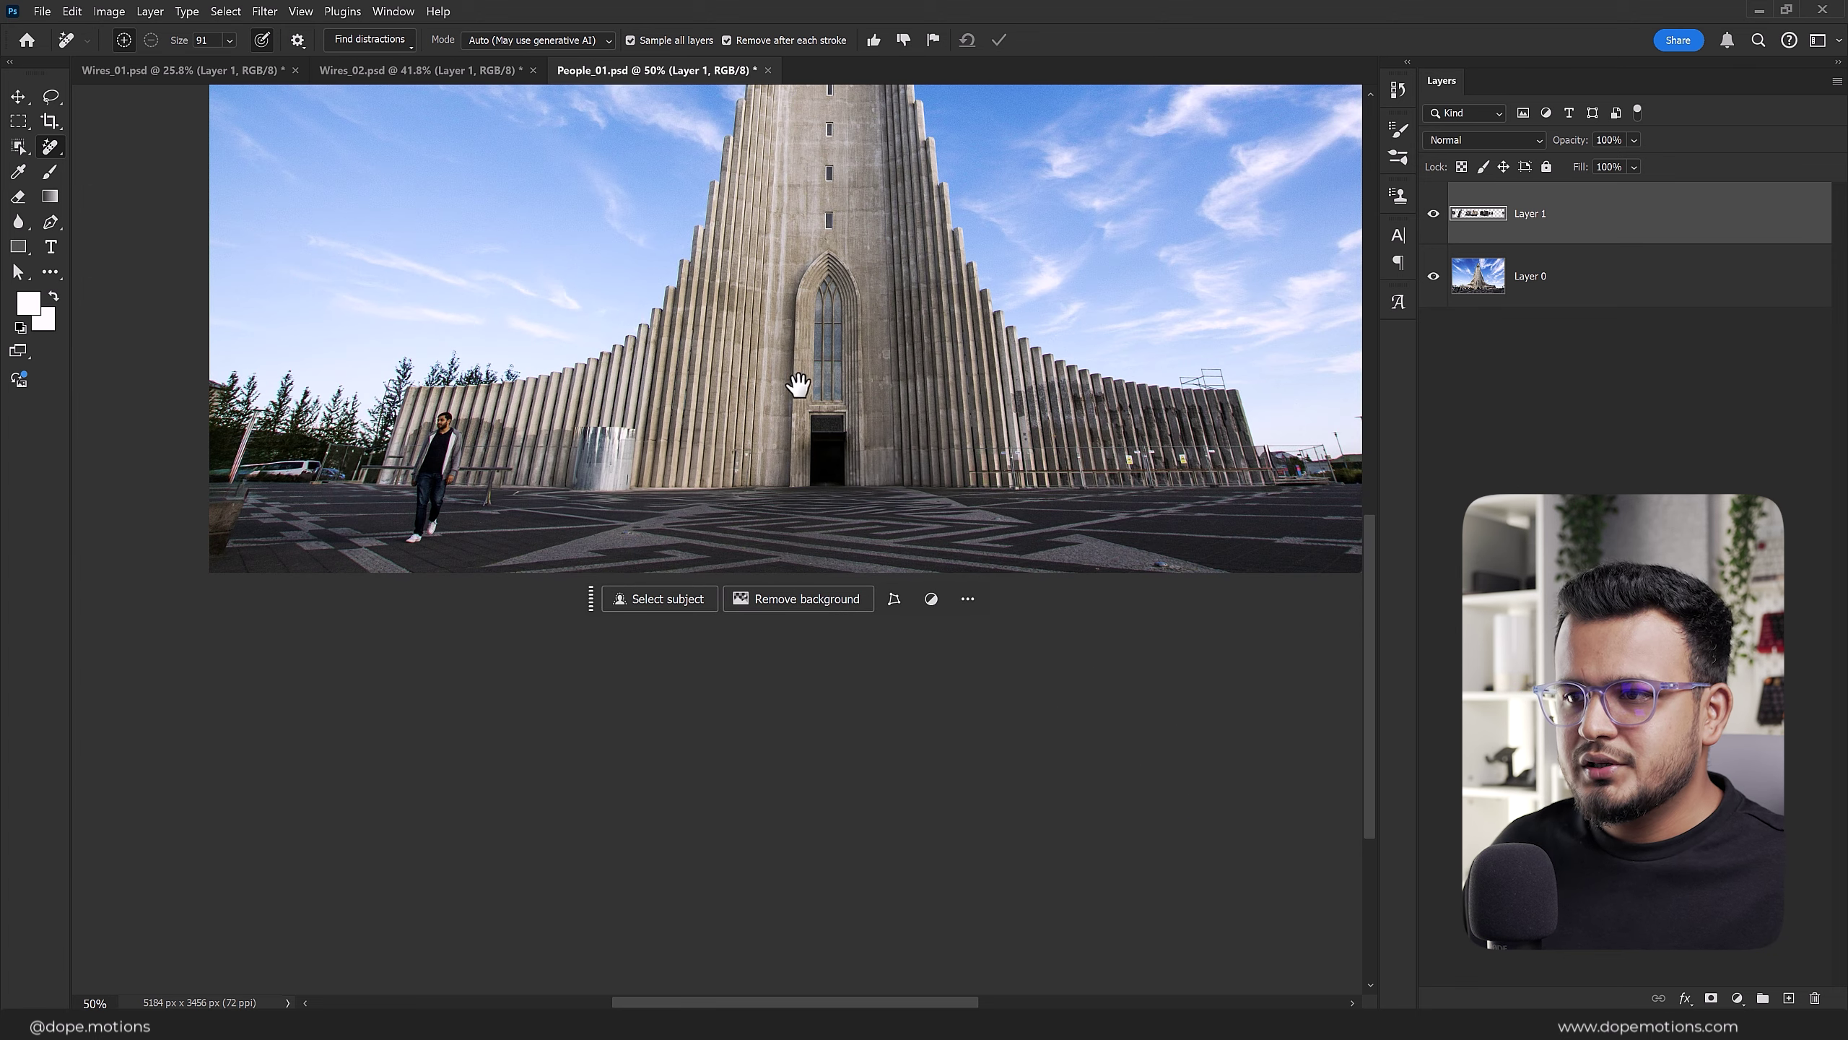
pyautogui.scroll(-3, 797, 383)
pyautogui.scroll(-2, 771, 619)
pyautogui.moveTo(825, 486); pyautogui.dragTo(797, 551)
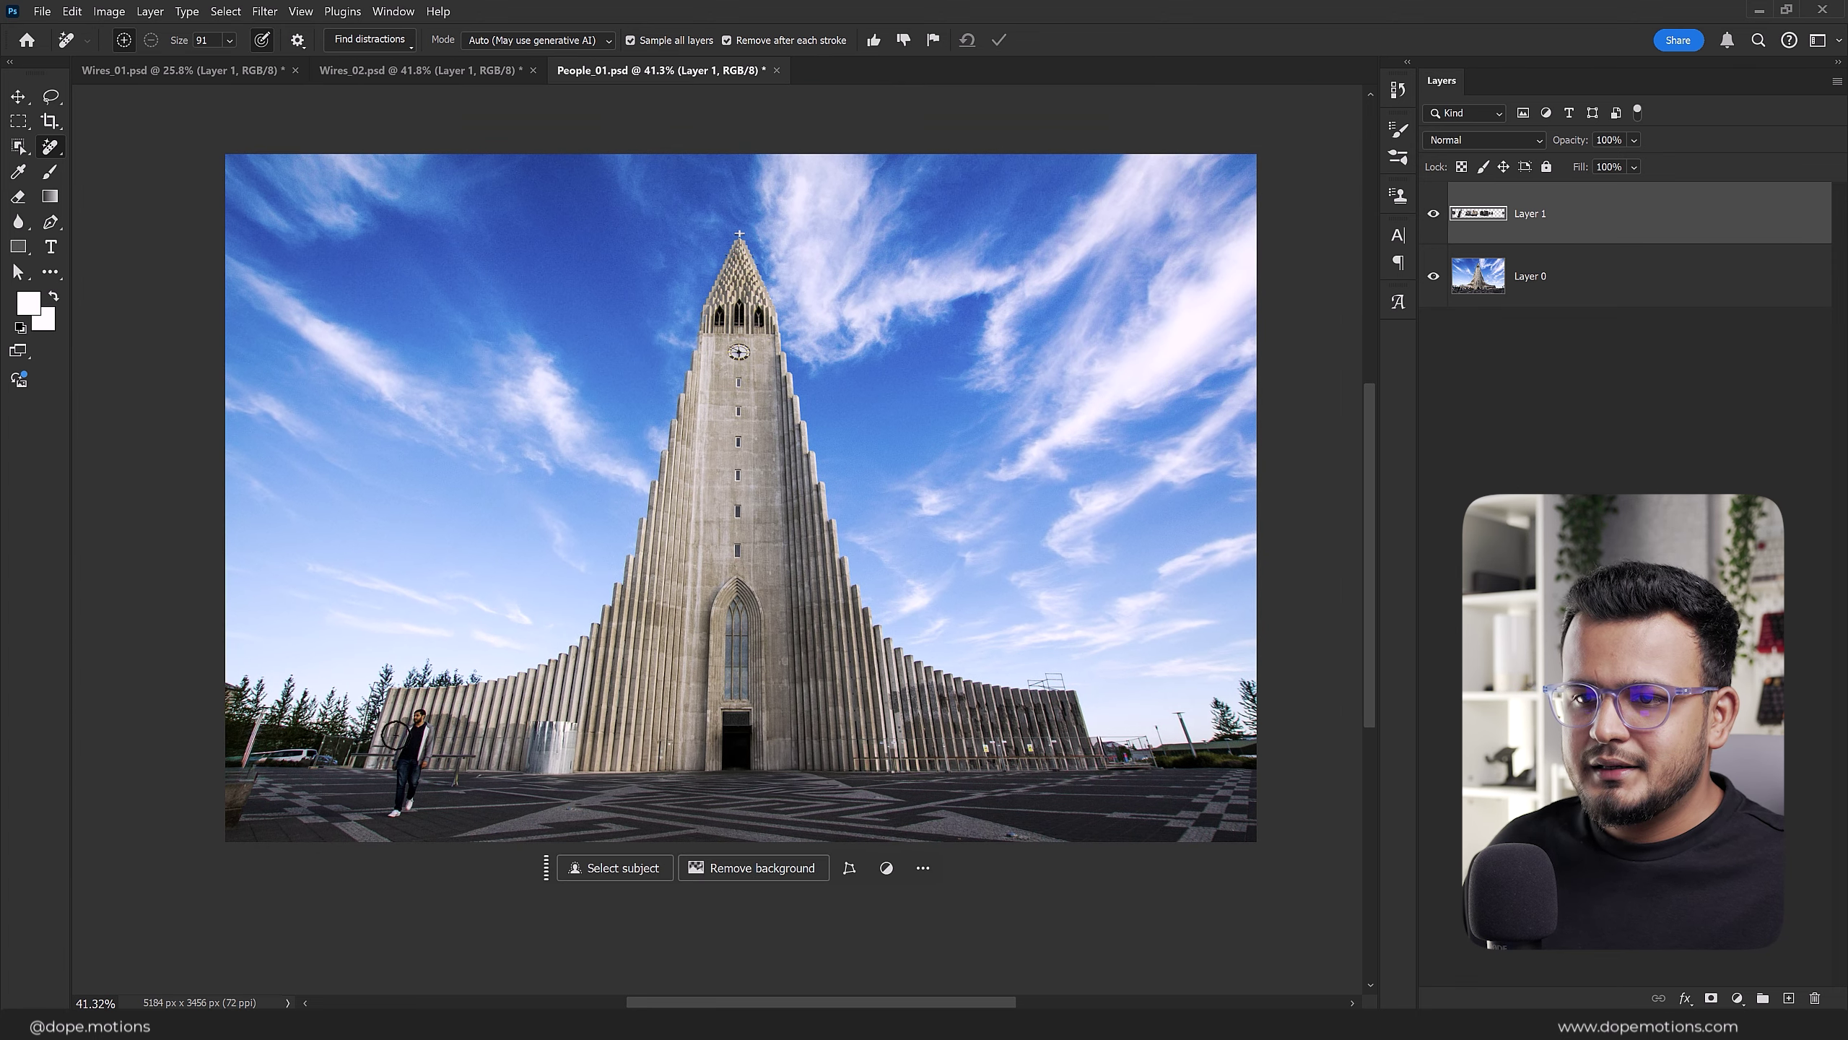
pyautogui.click(1432, 215)
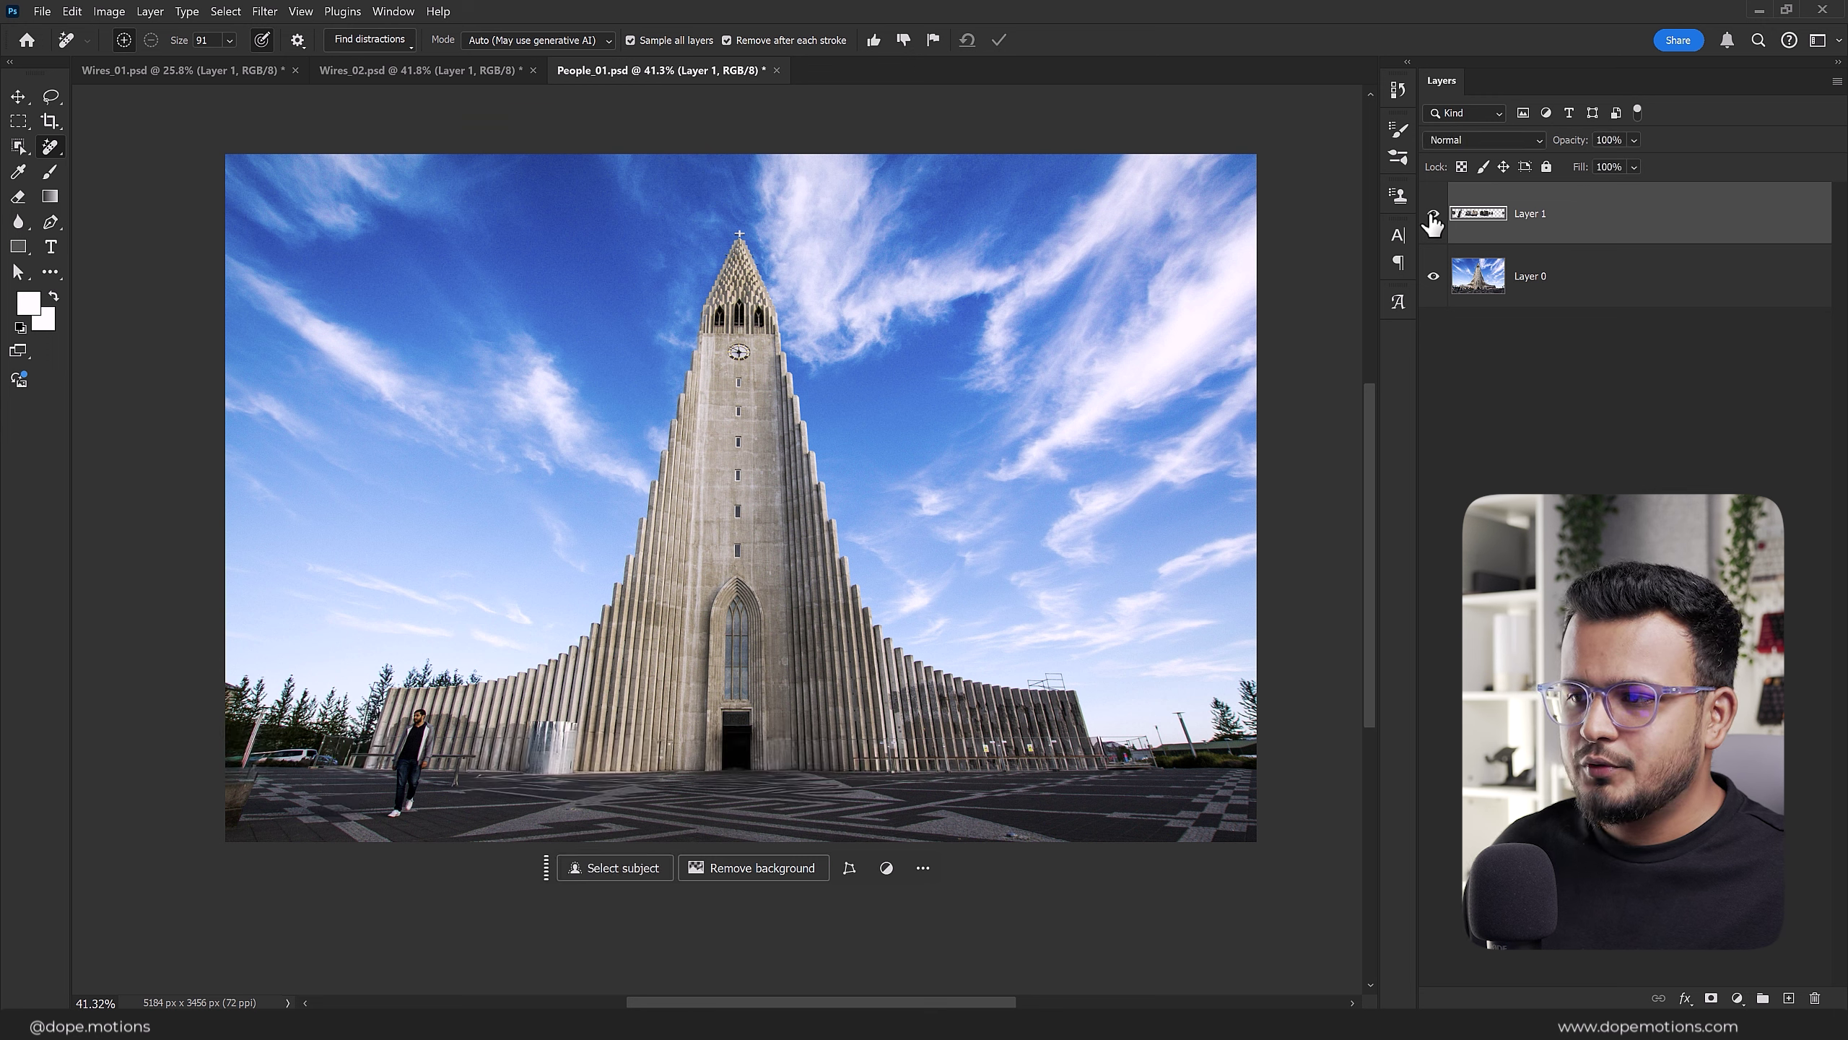
pyautogui.click(1431, 215)
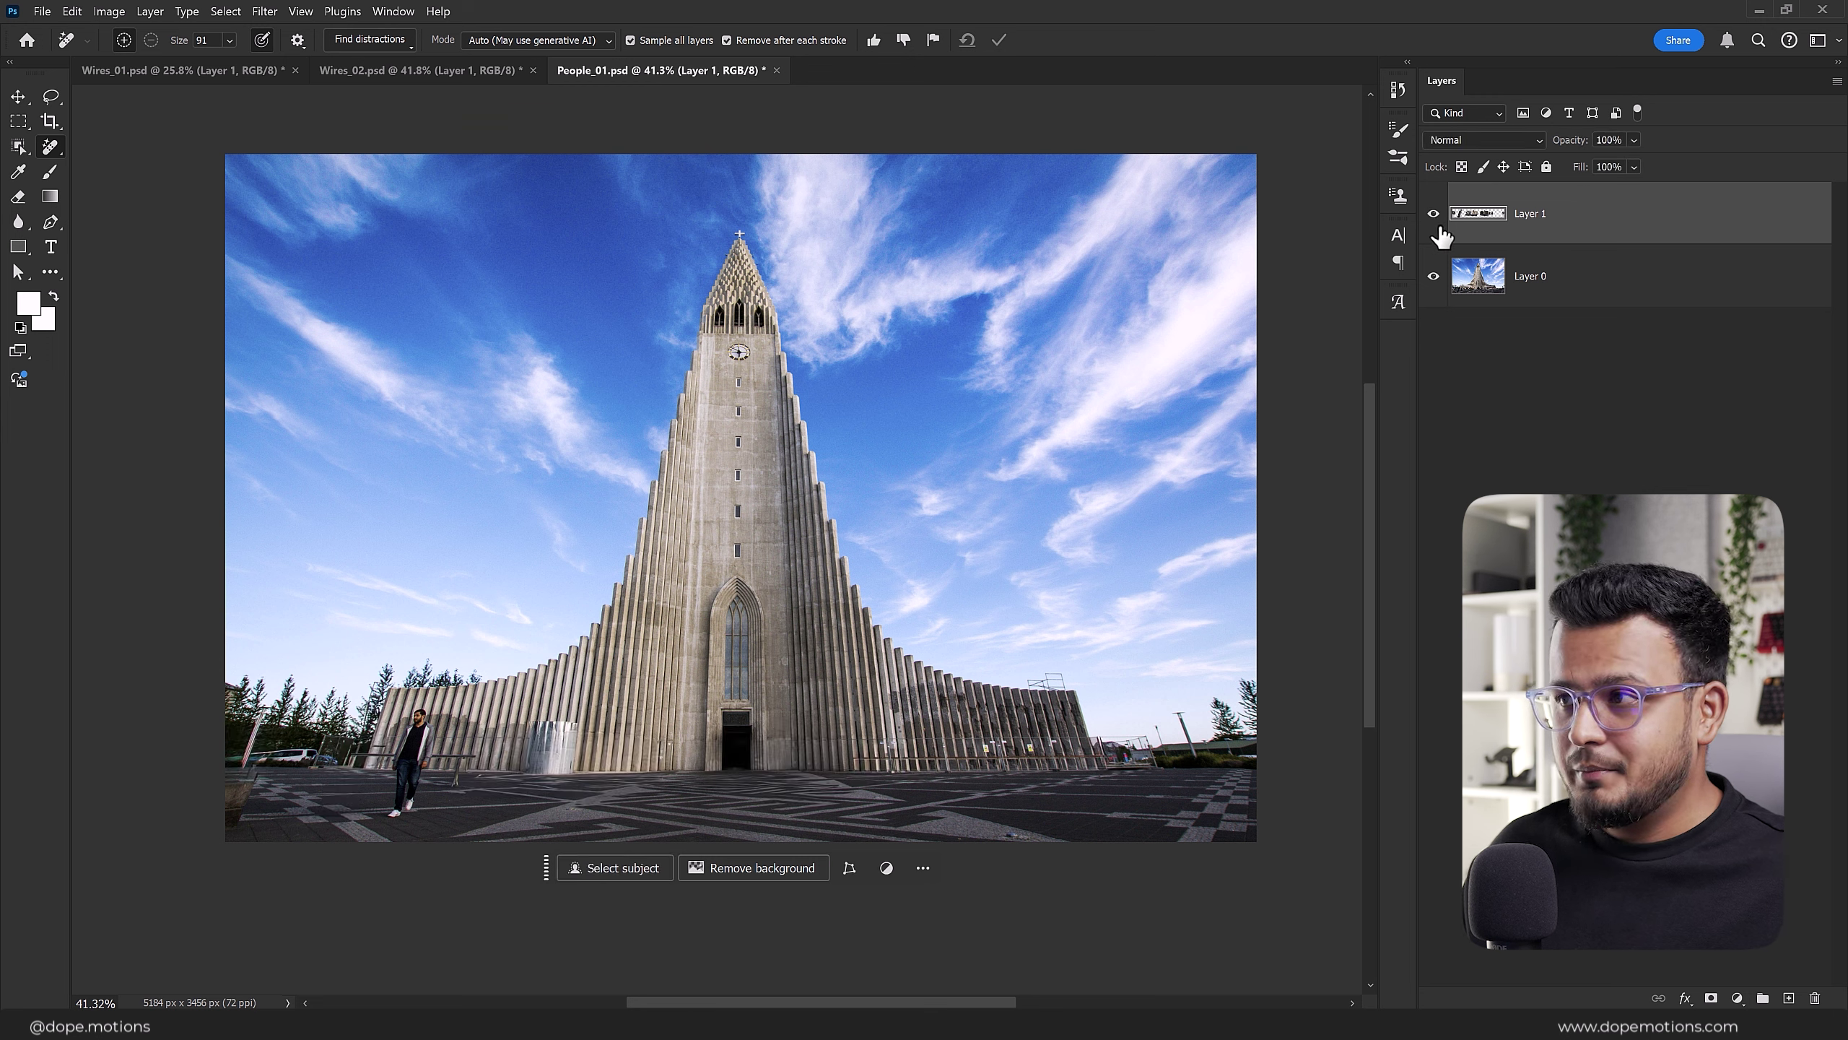
pyautogui.click(1511, 419)
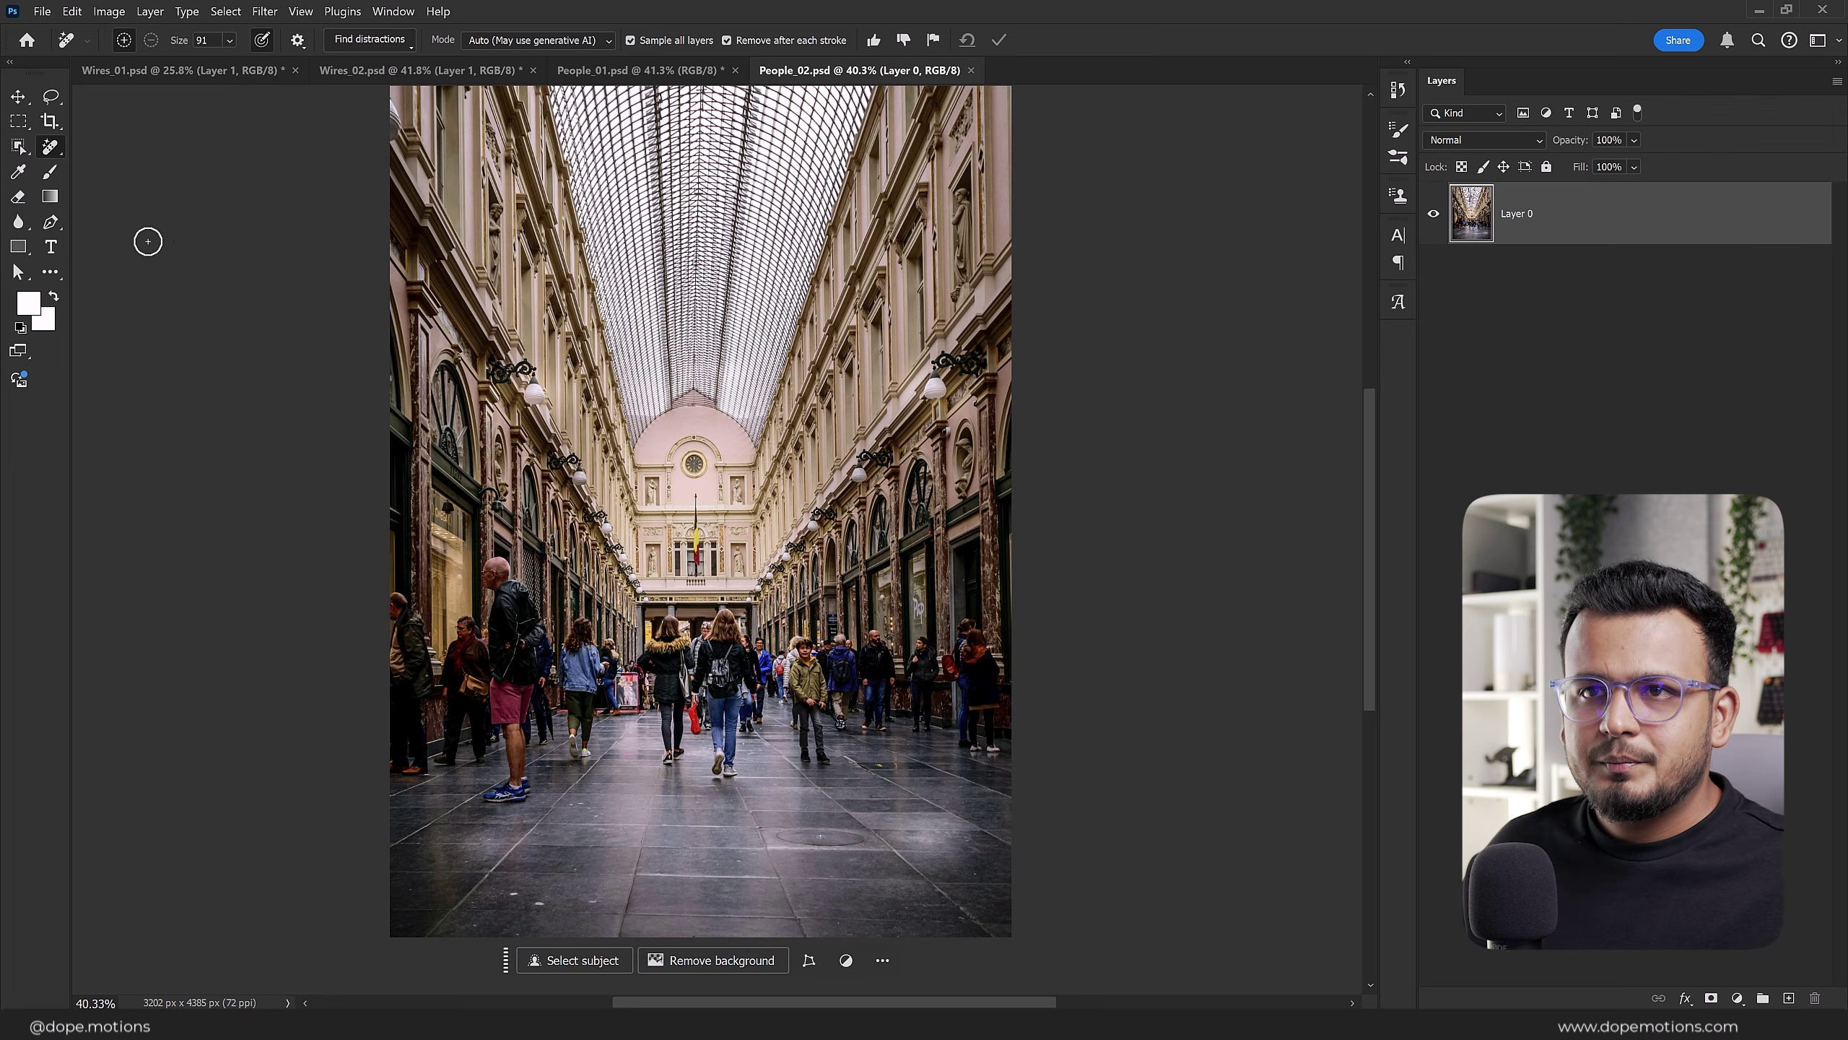
# Step: Add an empty layer to the arcade photo and auto-detect people via Find distractions > People
pyautogui.click(17, 96)
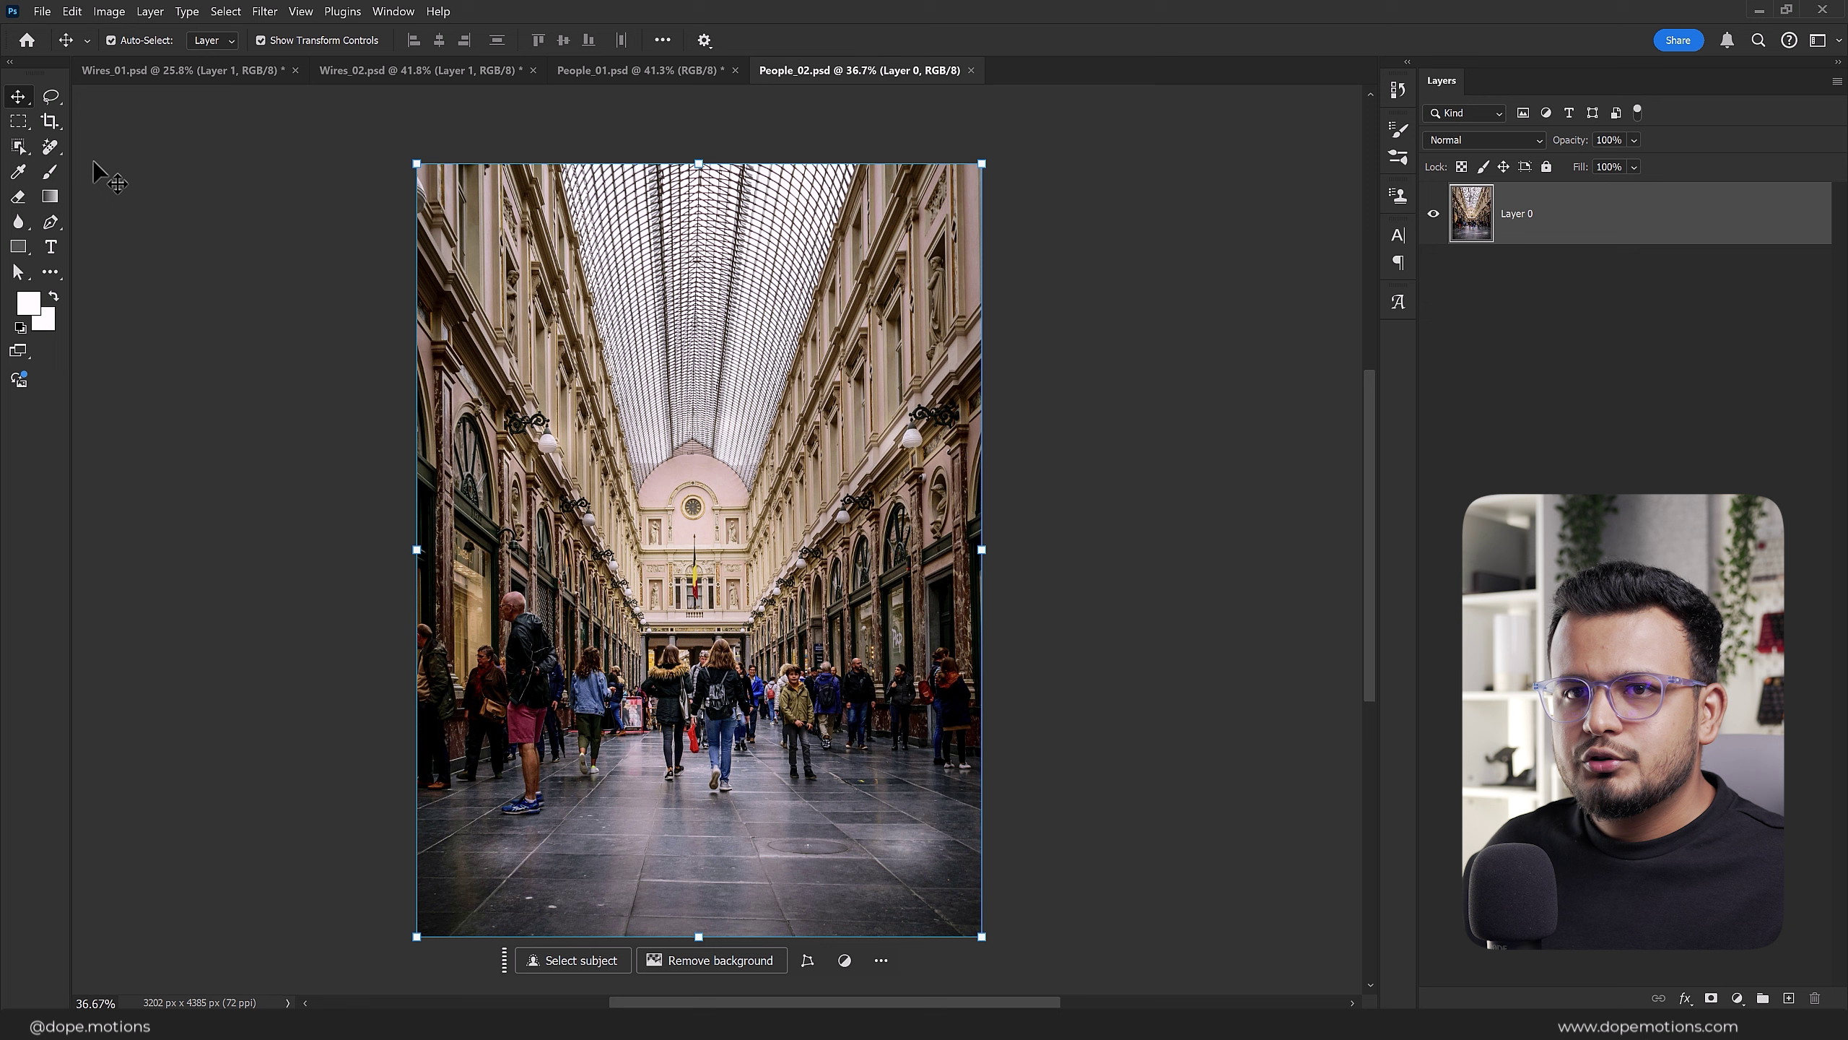
pyautogui.click(51, 148)
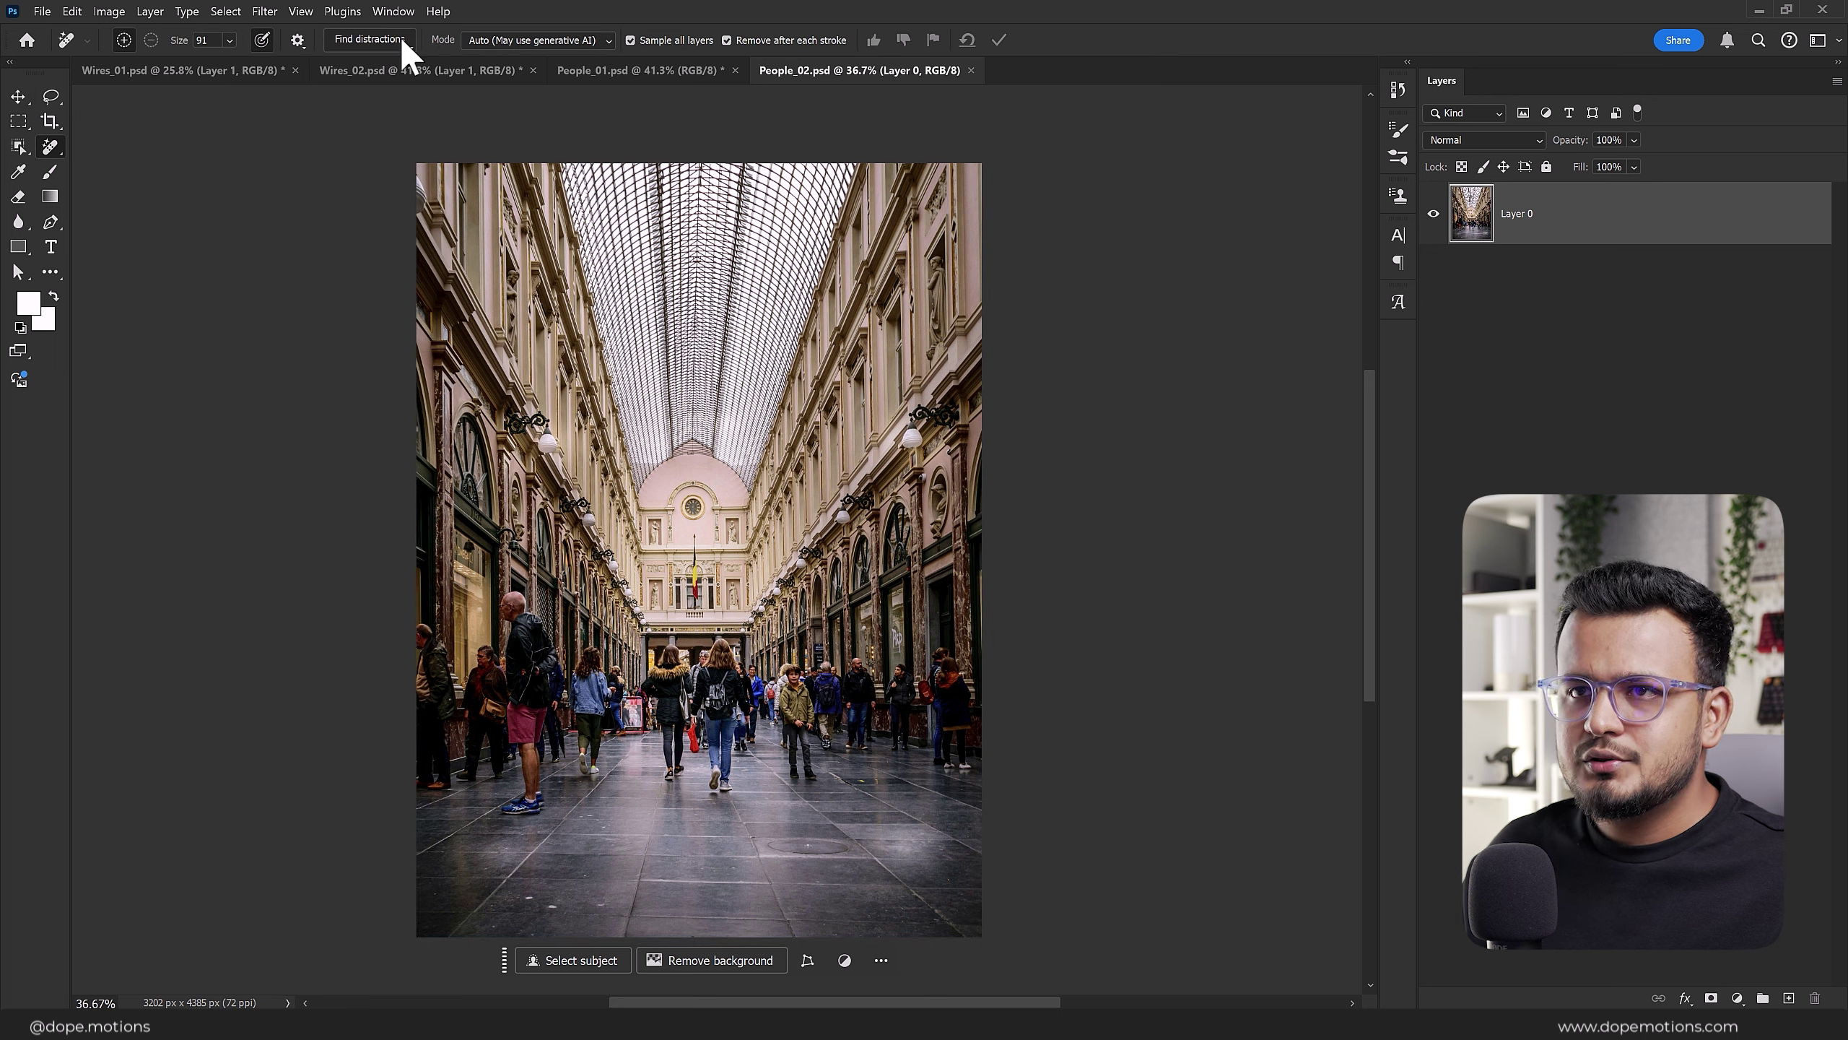
pyautogui.click(1789, 998)
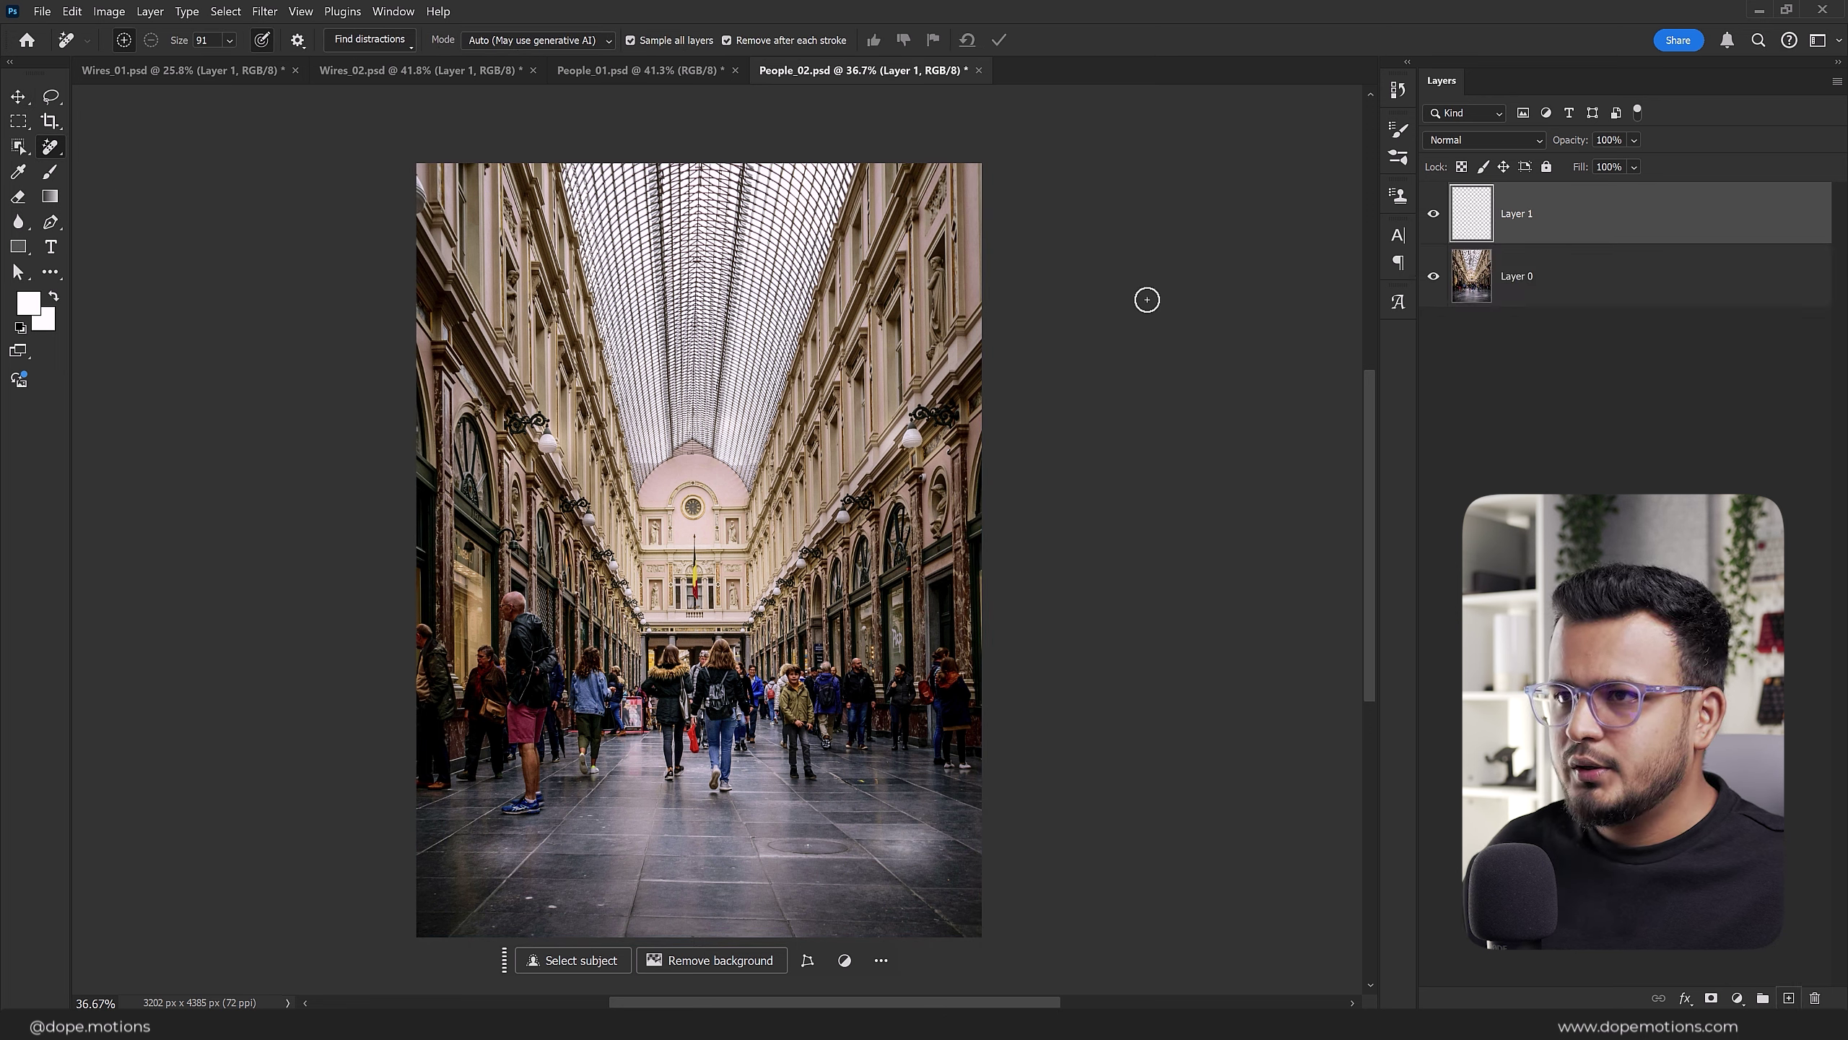
pyautogui.click(366, 42)
pyautogui.click(342, 155)
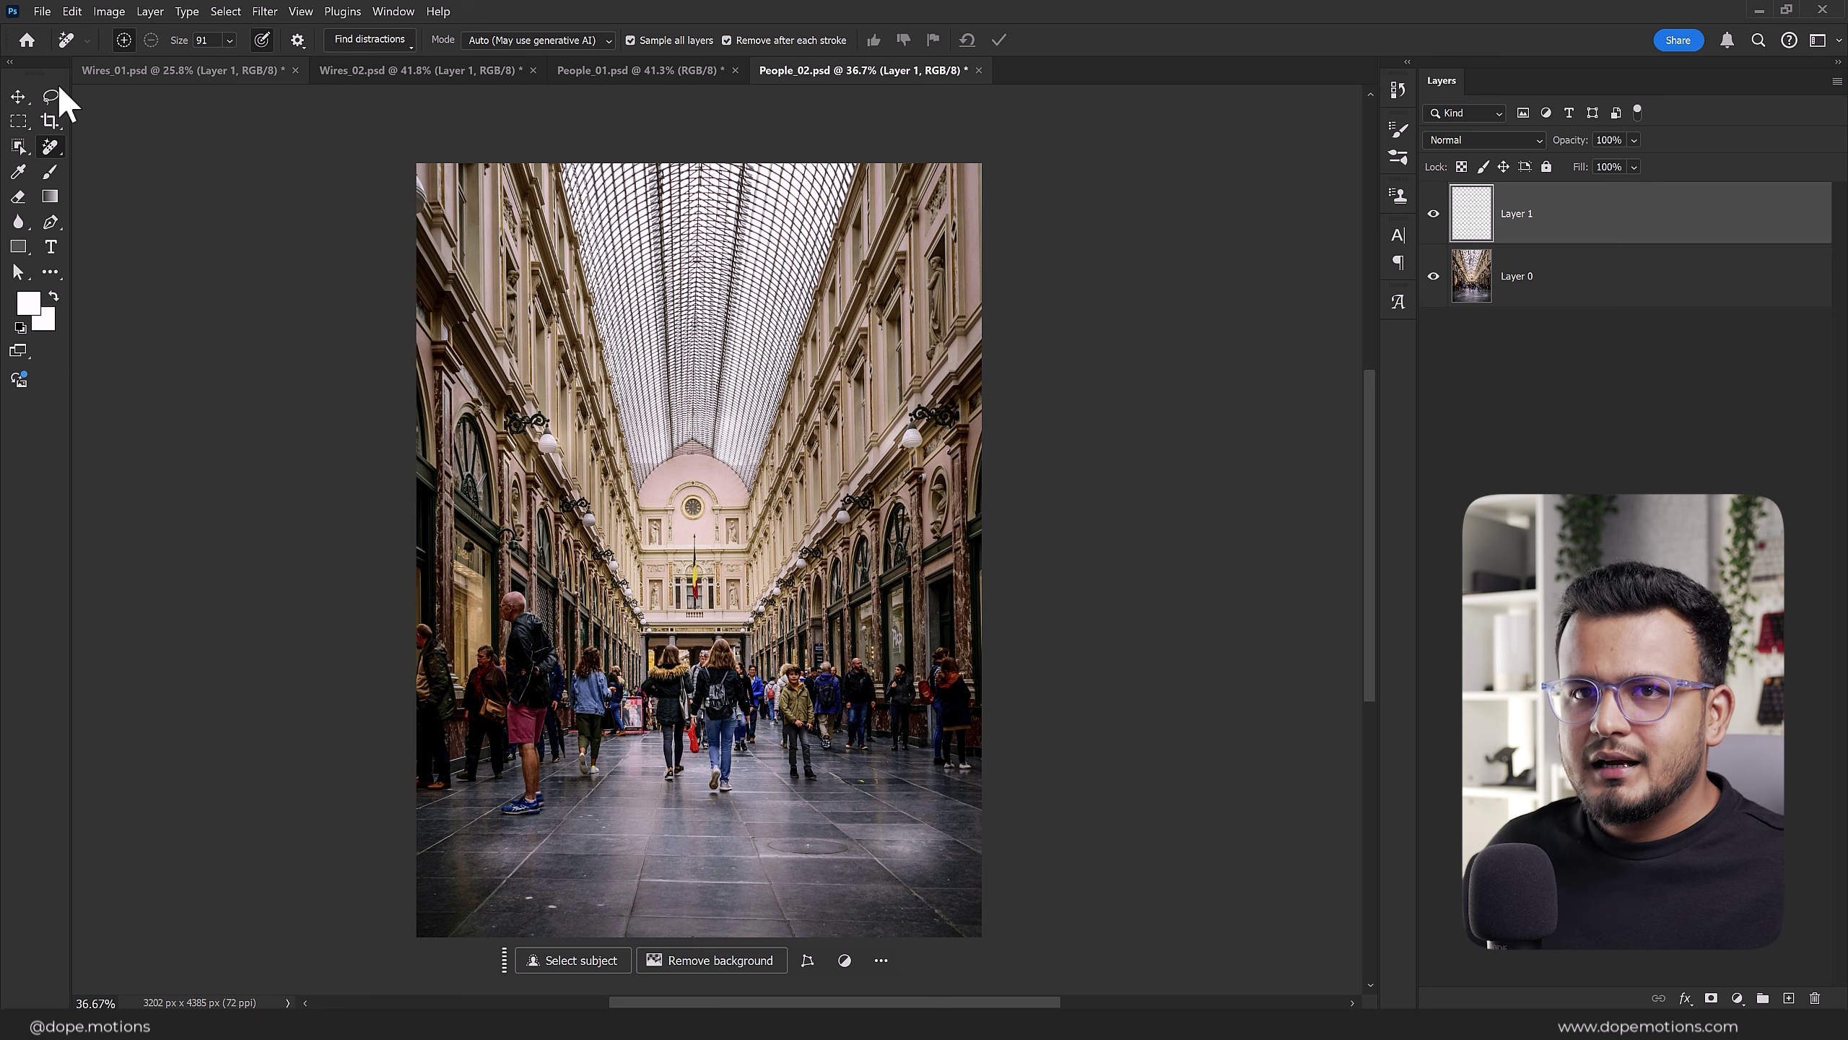
# Step: Switch to the Move tool and return to People_01, selecting its Layer 1
pyautogui.click(17, 96)
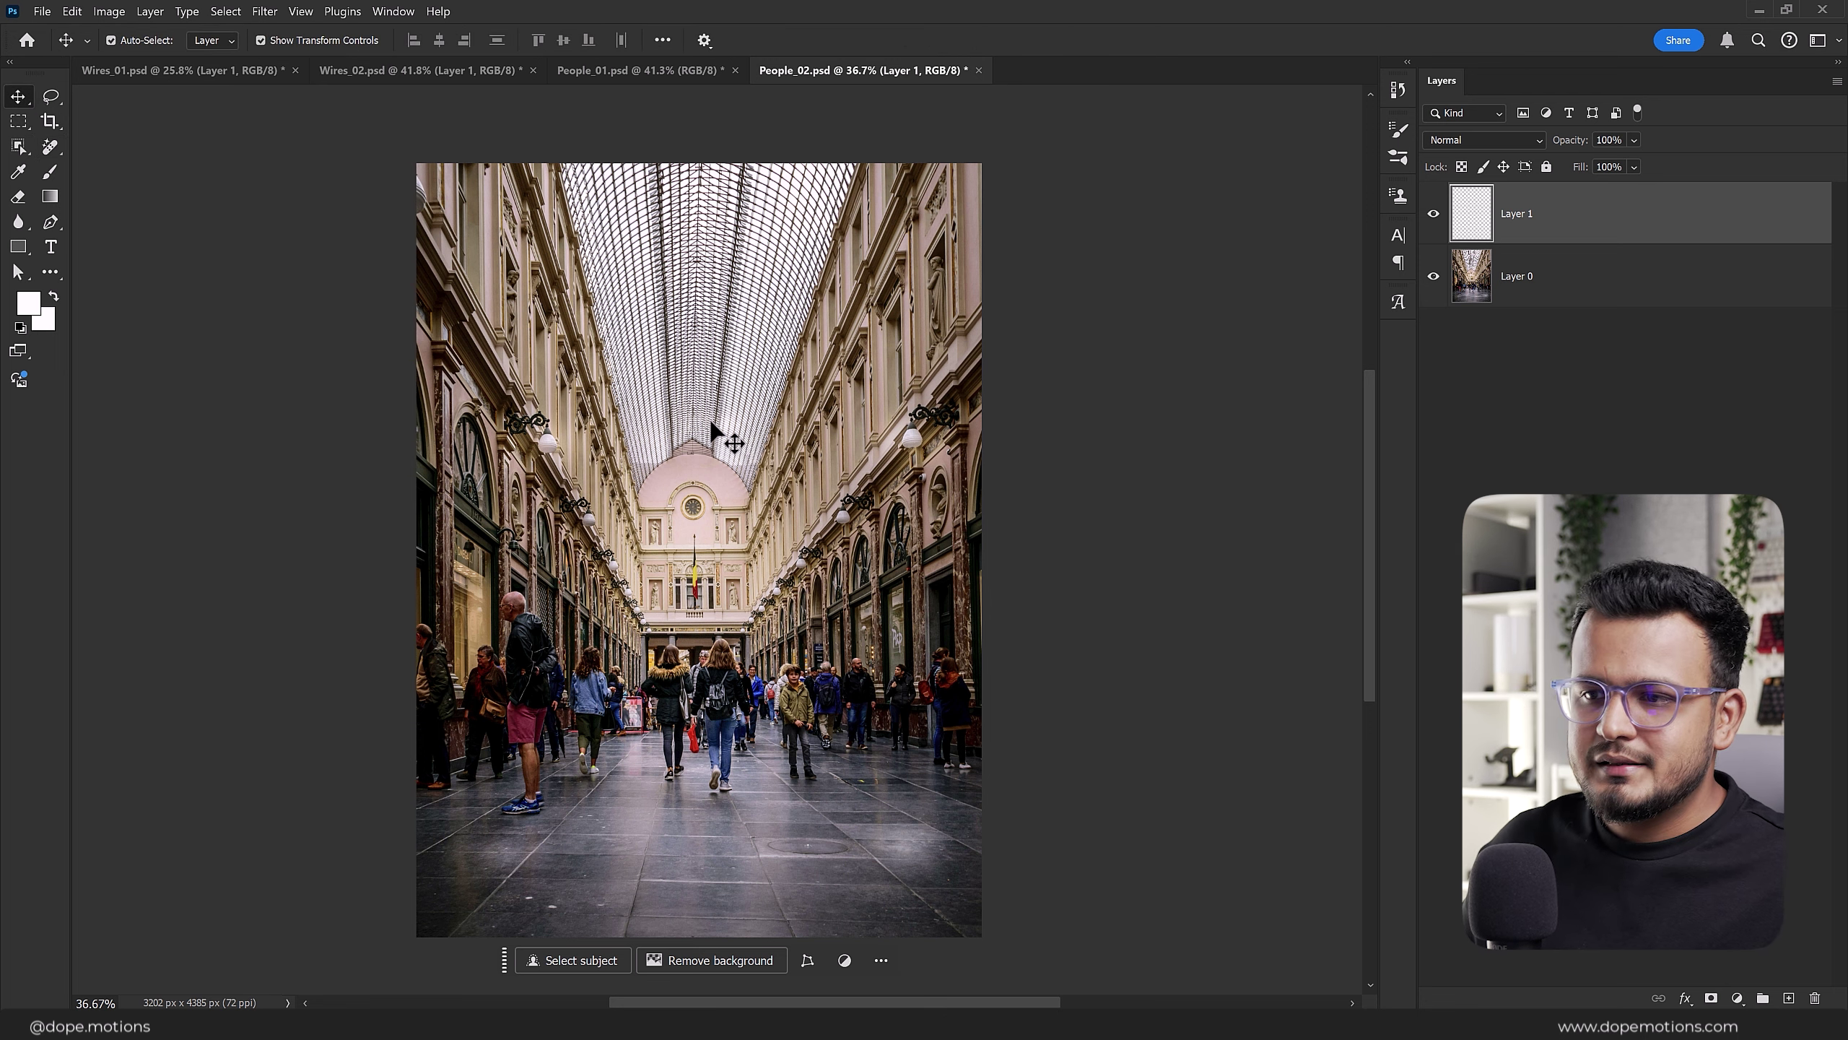
pyautogui.scroll(3, 664, 750)
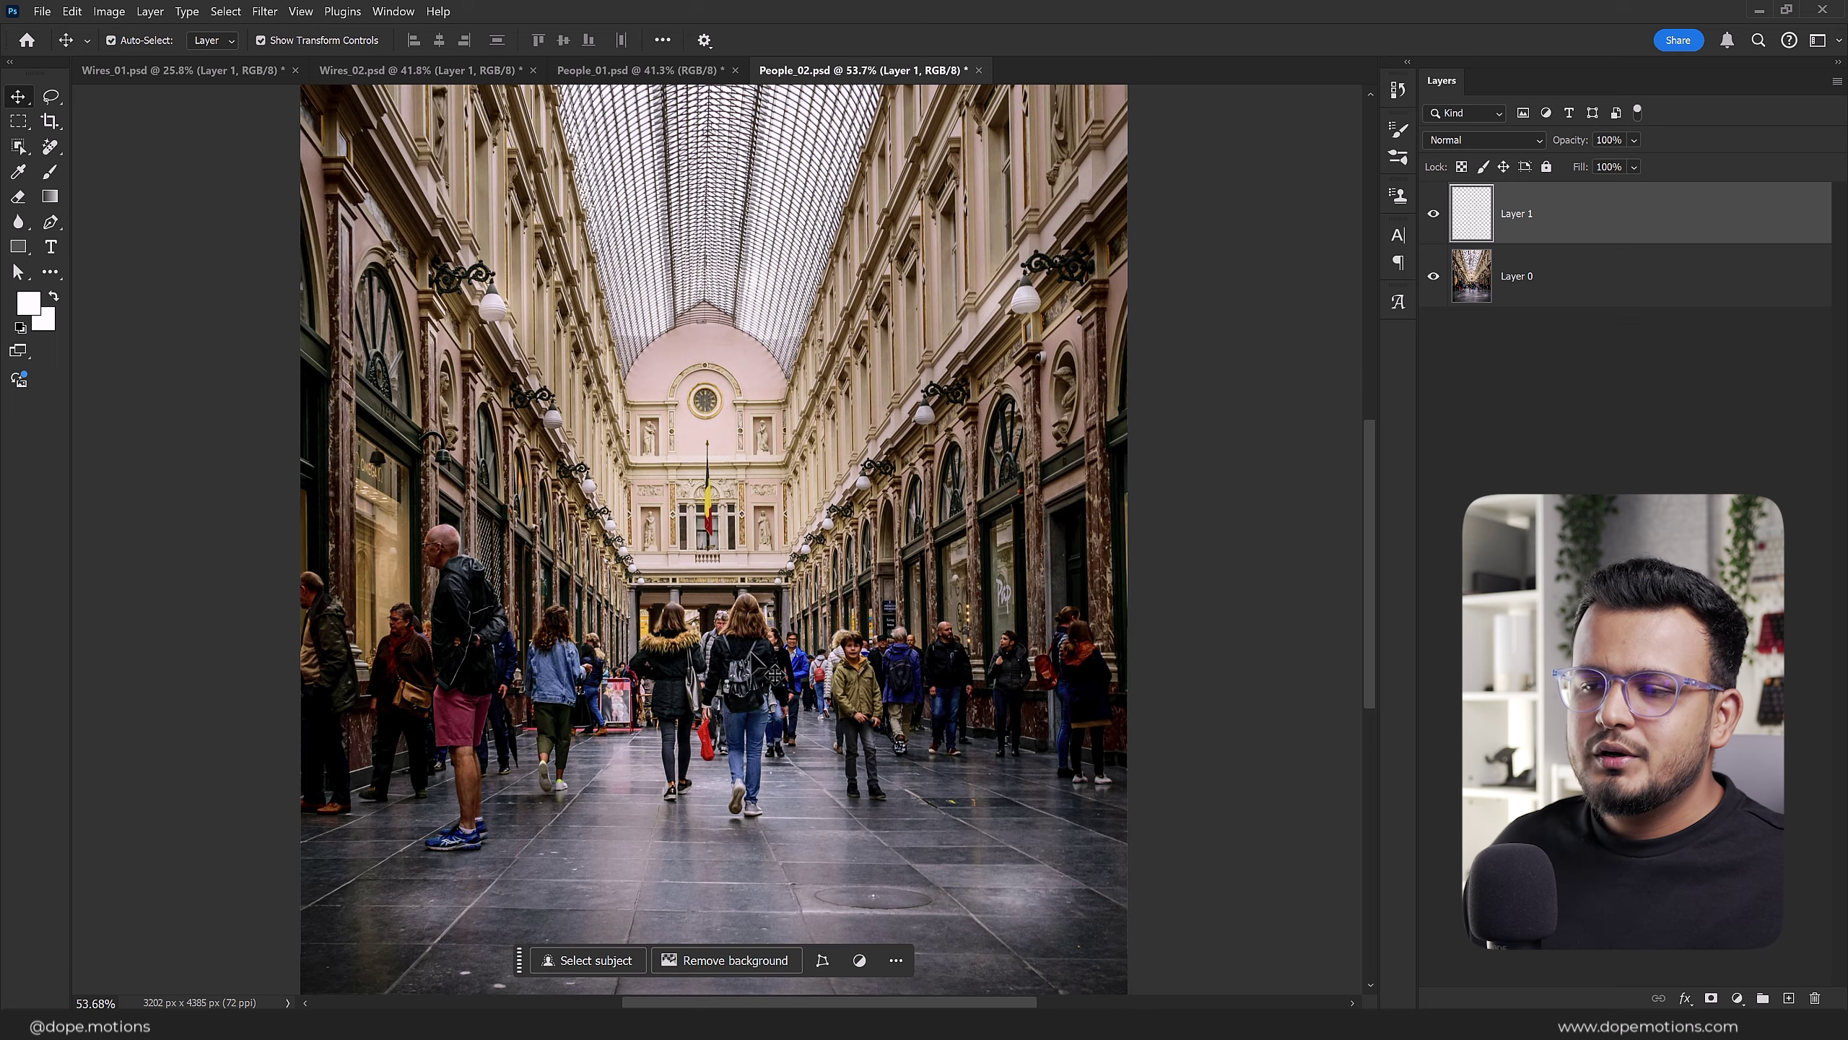
pyautogui.scroll(-2, 775, 674)
pyautogui.scroll(-1, 774, 673)
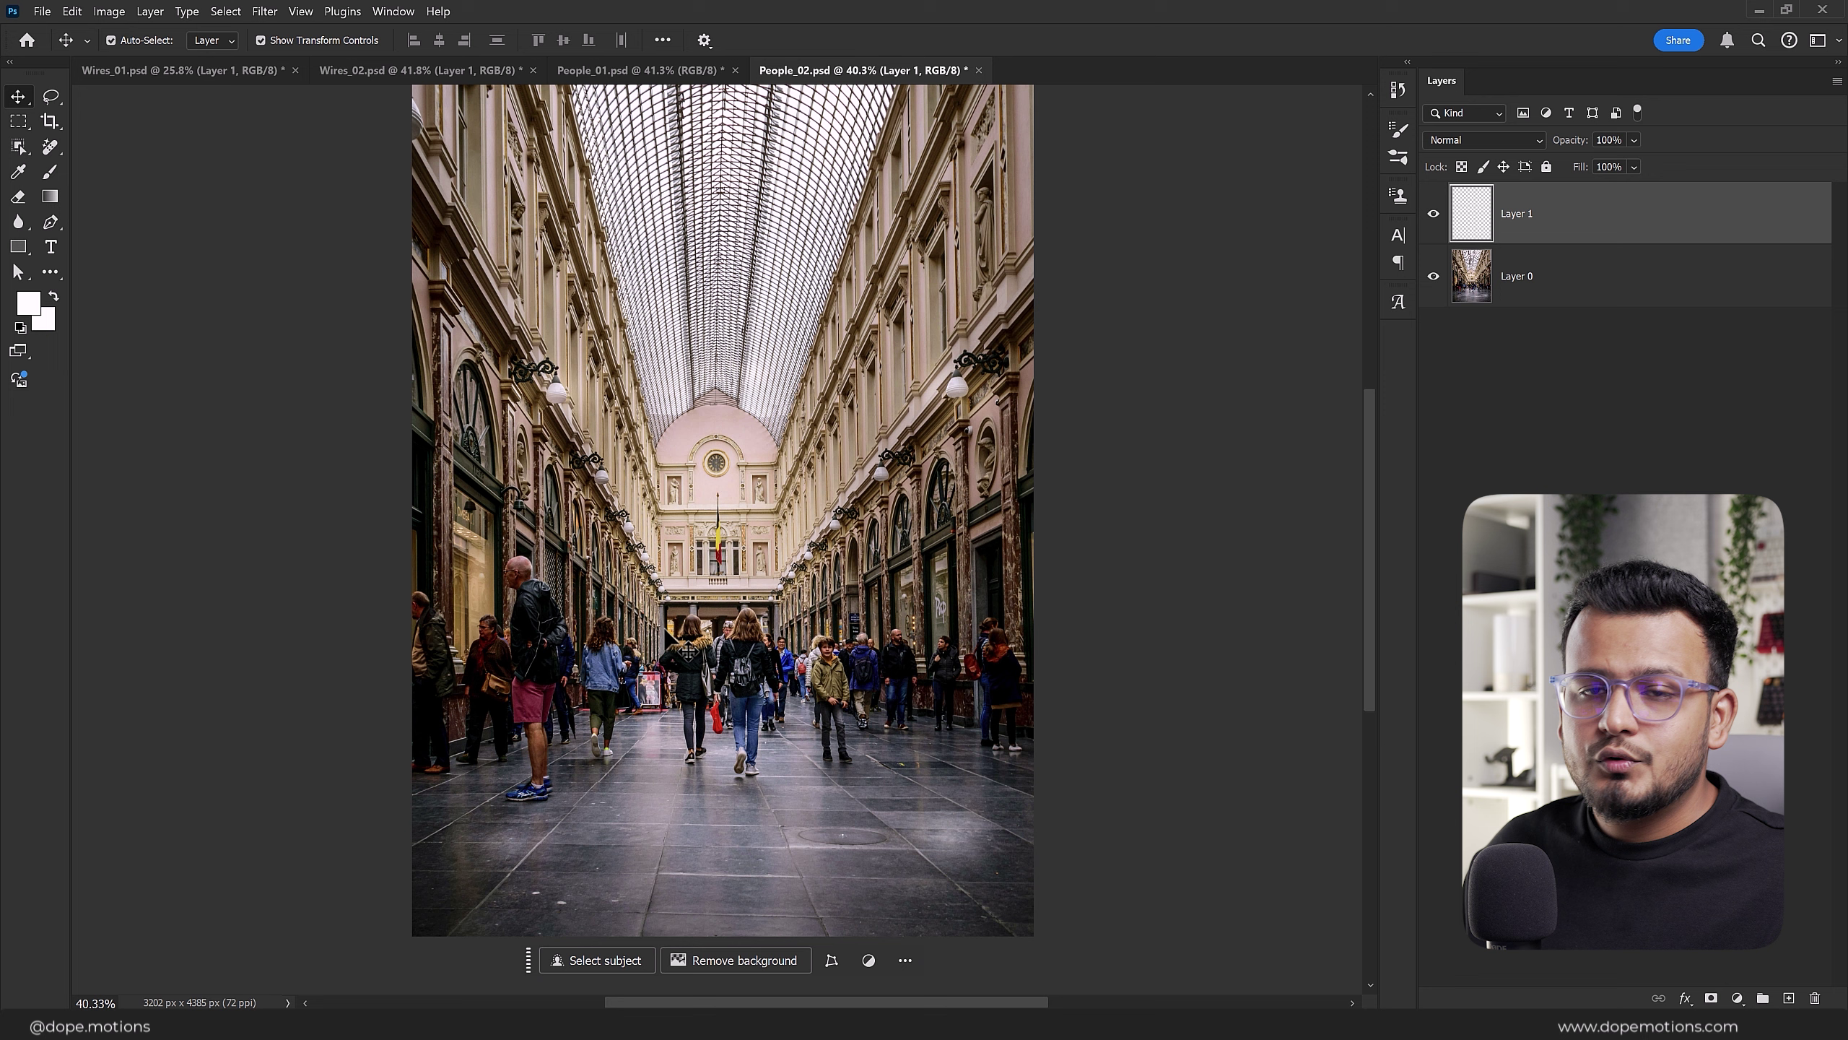
pyautogui.click(650, 65)
pyautogui.click(1444, 226)
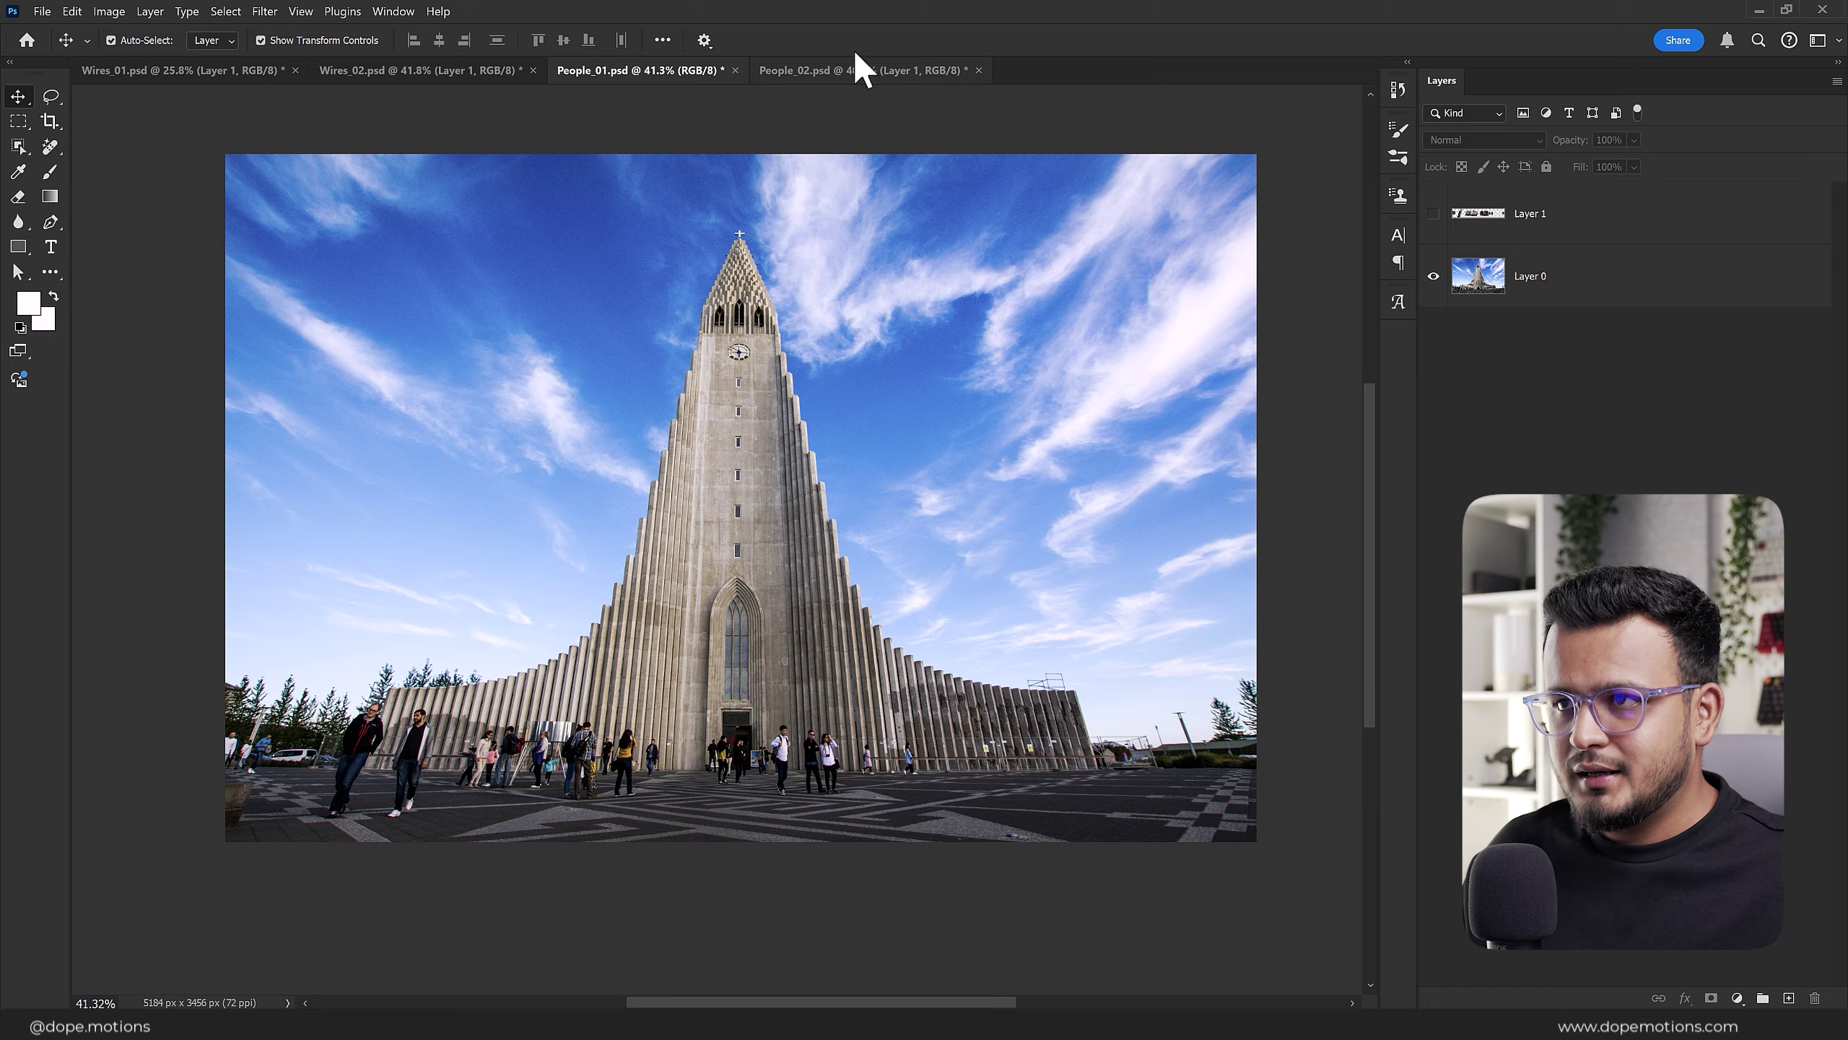
# Step: Return to the People_02 arcade photo and recentre it in the window
pyautogui.click(859, 70)
pyautogui.scroll(2, 774, 712)
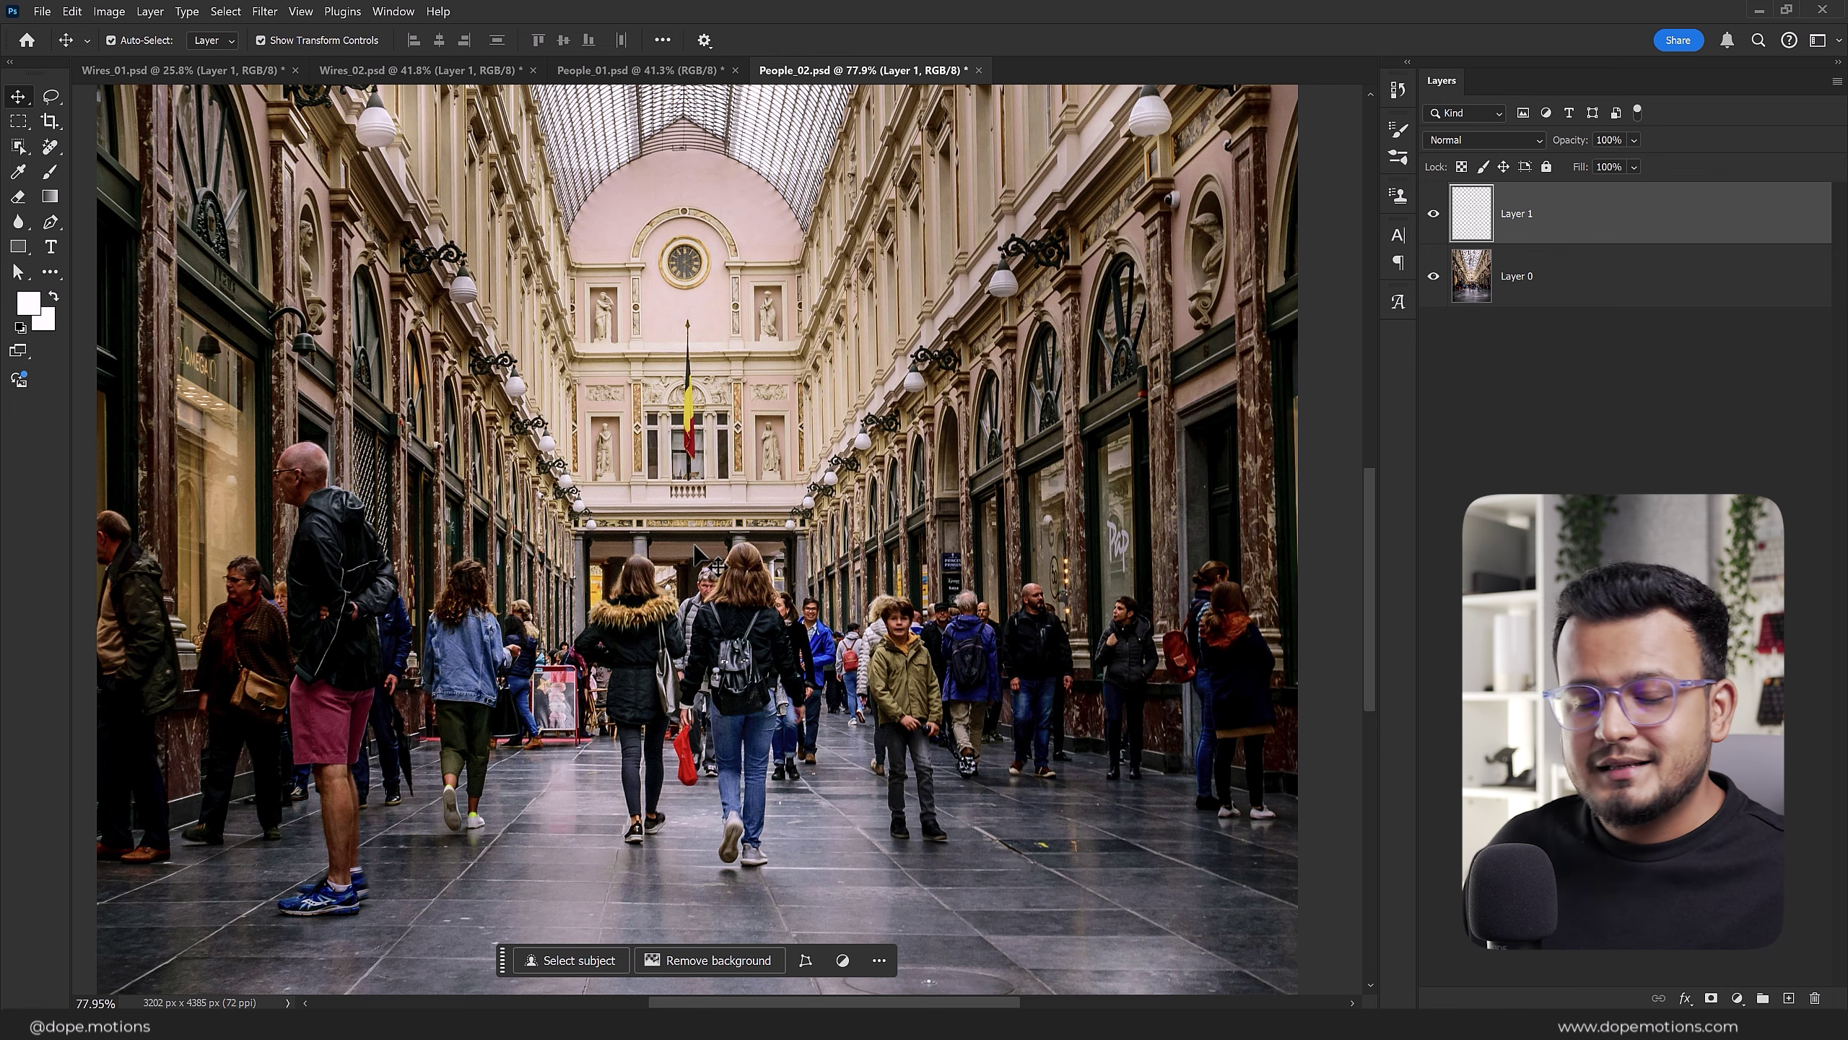
pyautogui.scroll(-3, 688, 481)
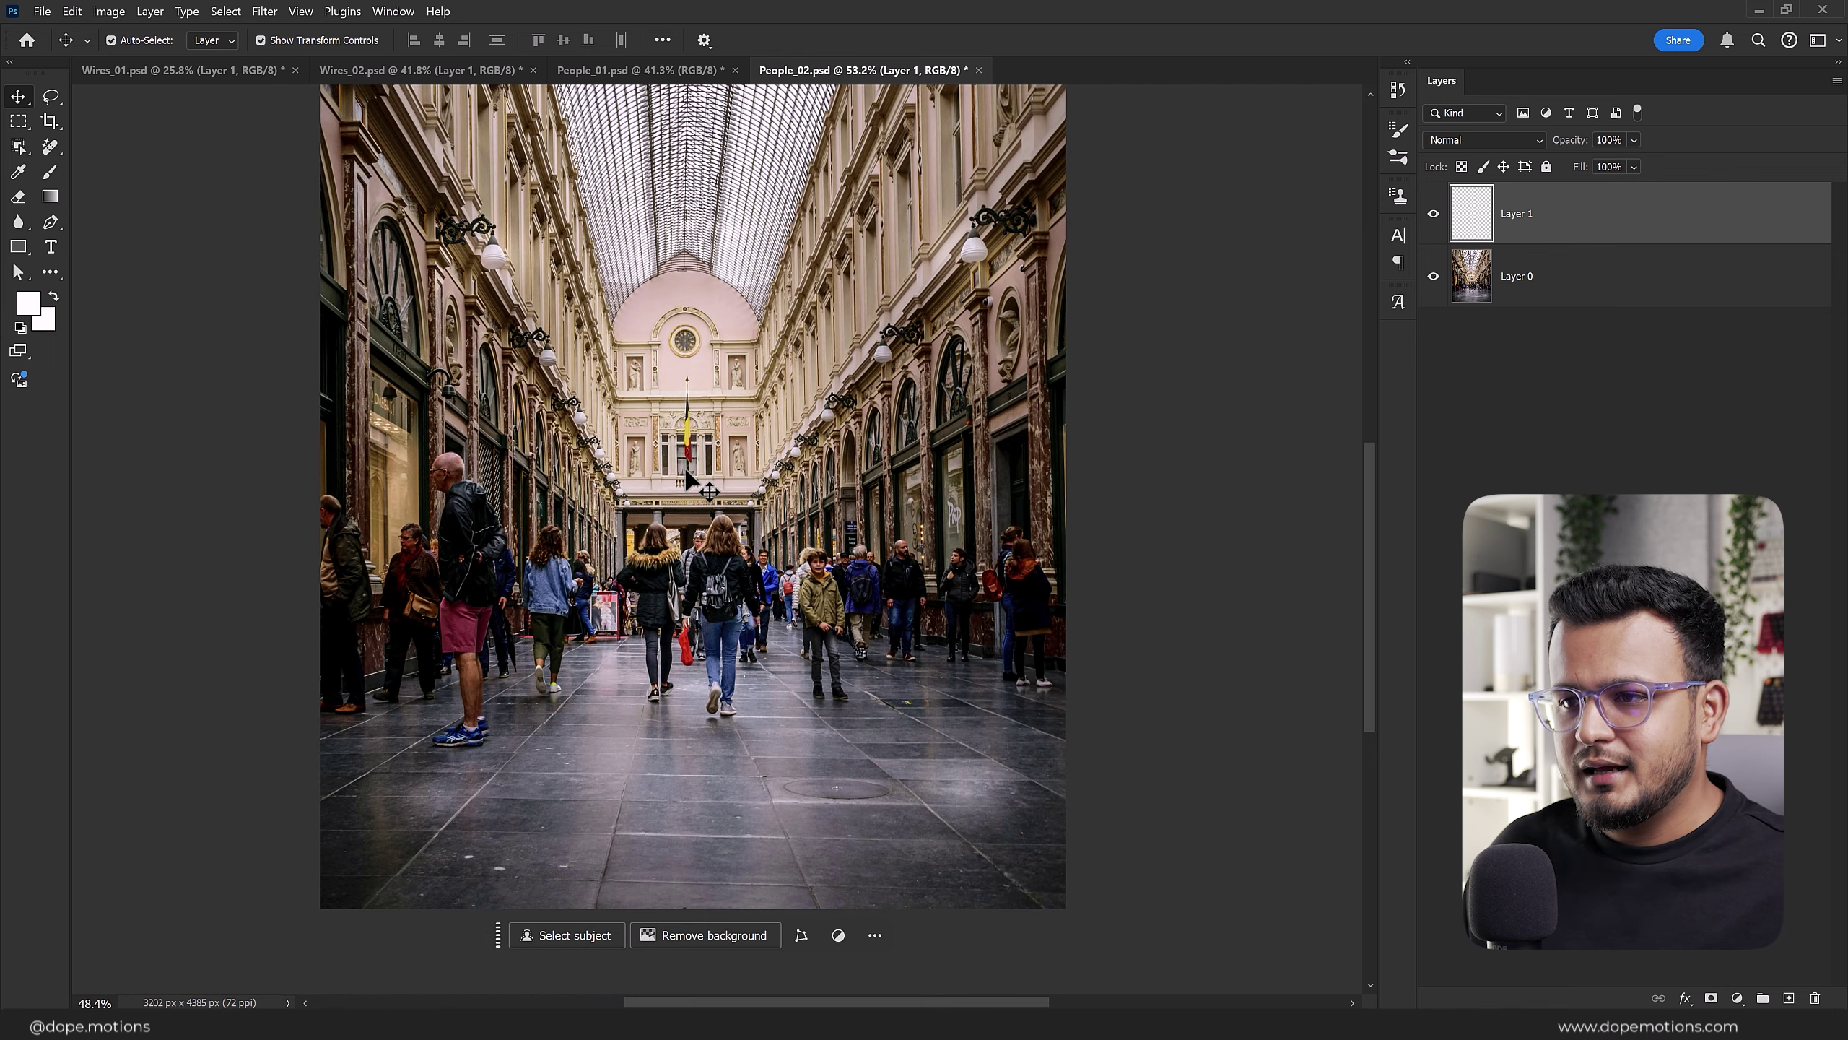
pyautogui.moveTo(757, 394); pyautogui.dragTo(782, 531)
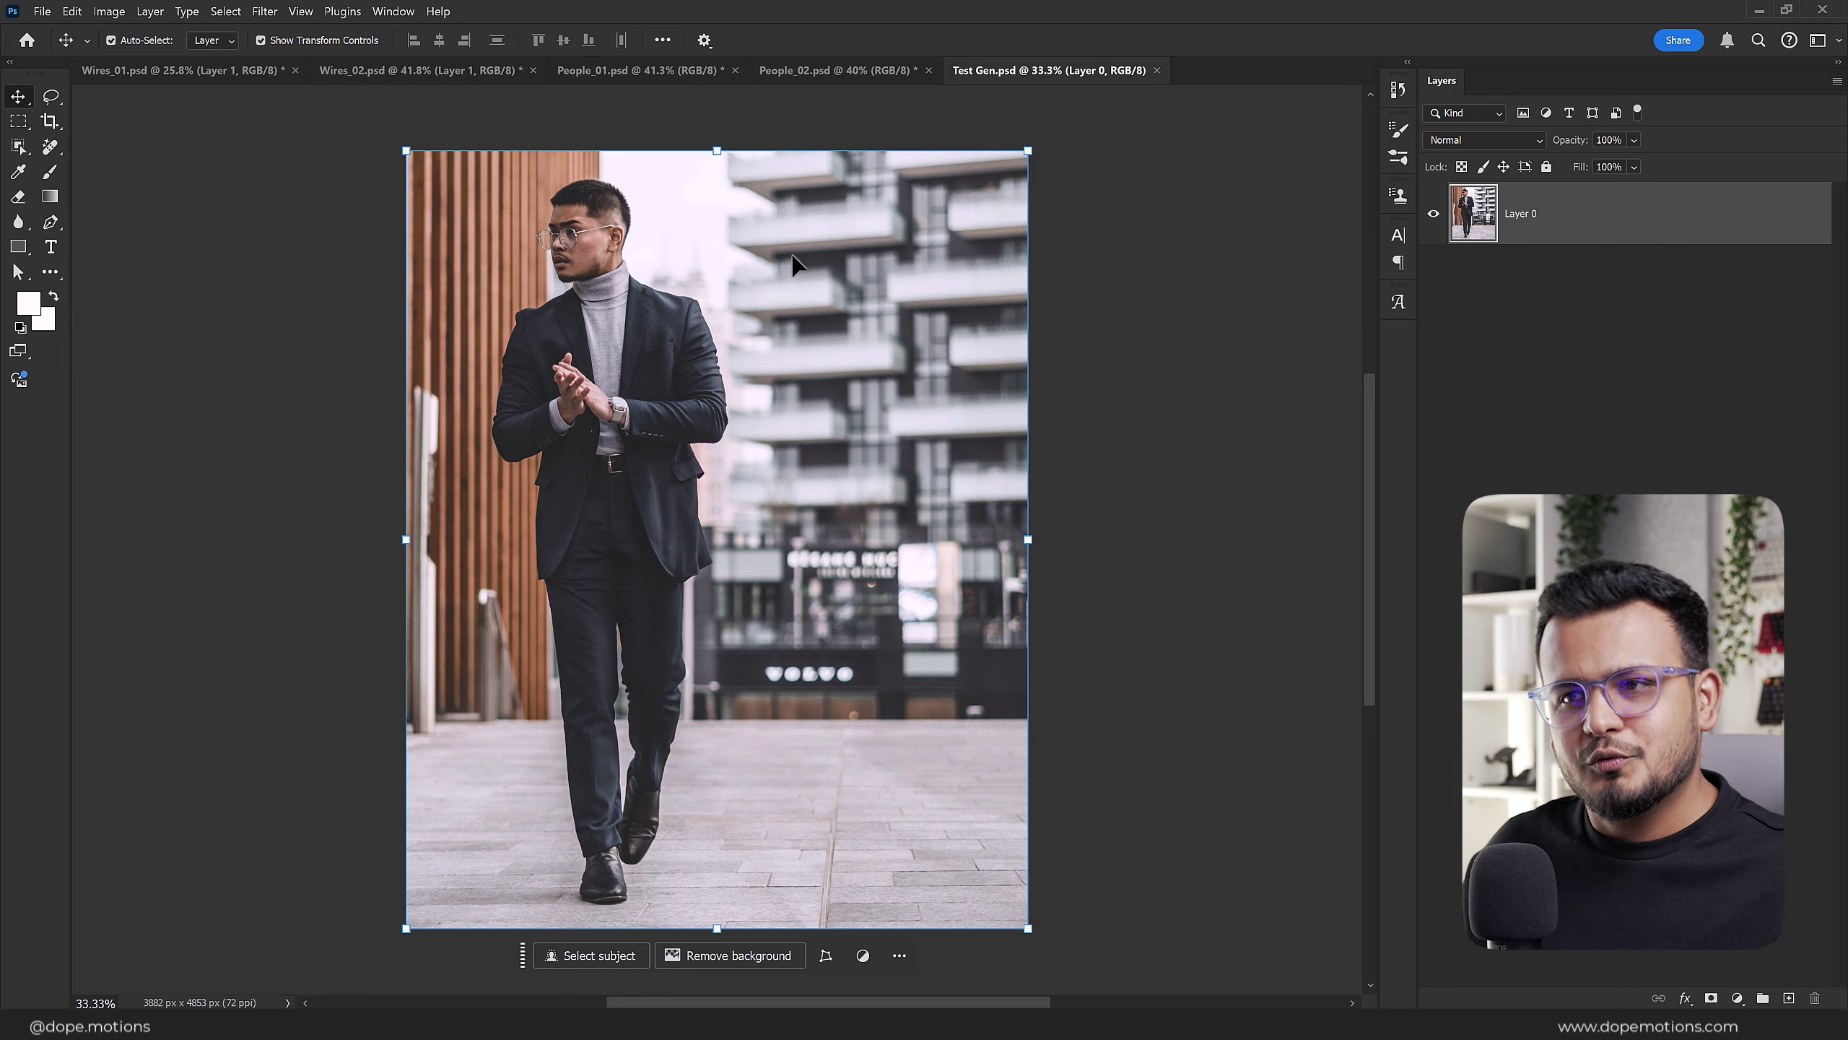
# Step: Lasso a loose outline around the man's suit and enter the Generative Fill prompt 'loose tshirt and shorts'
pyautogui.click(48, 97)
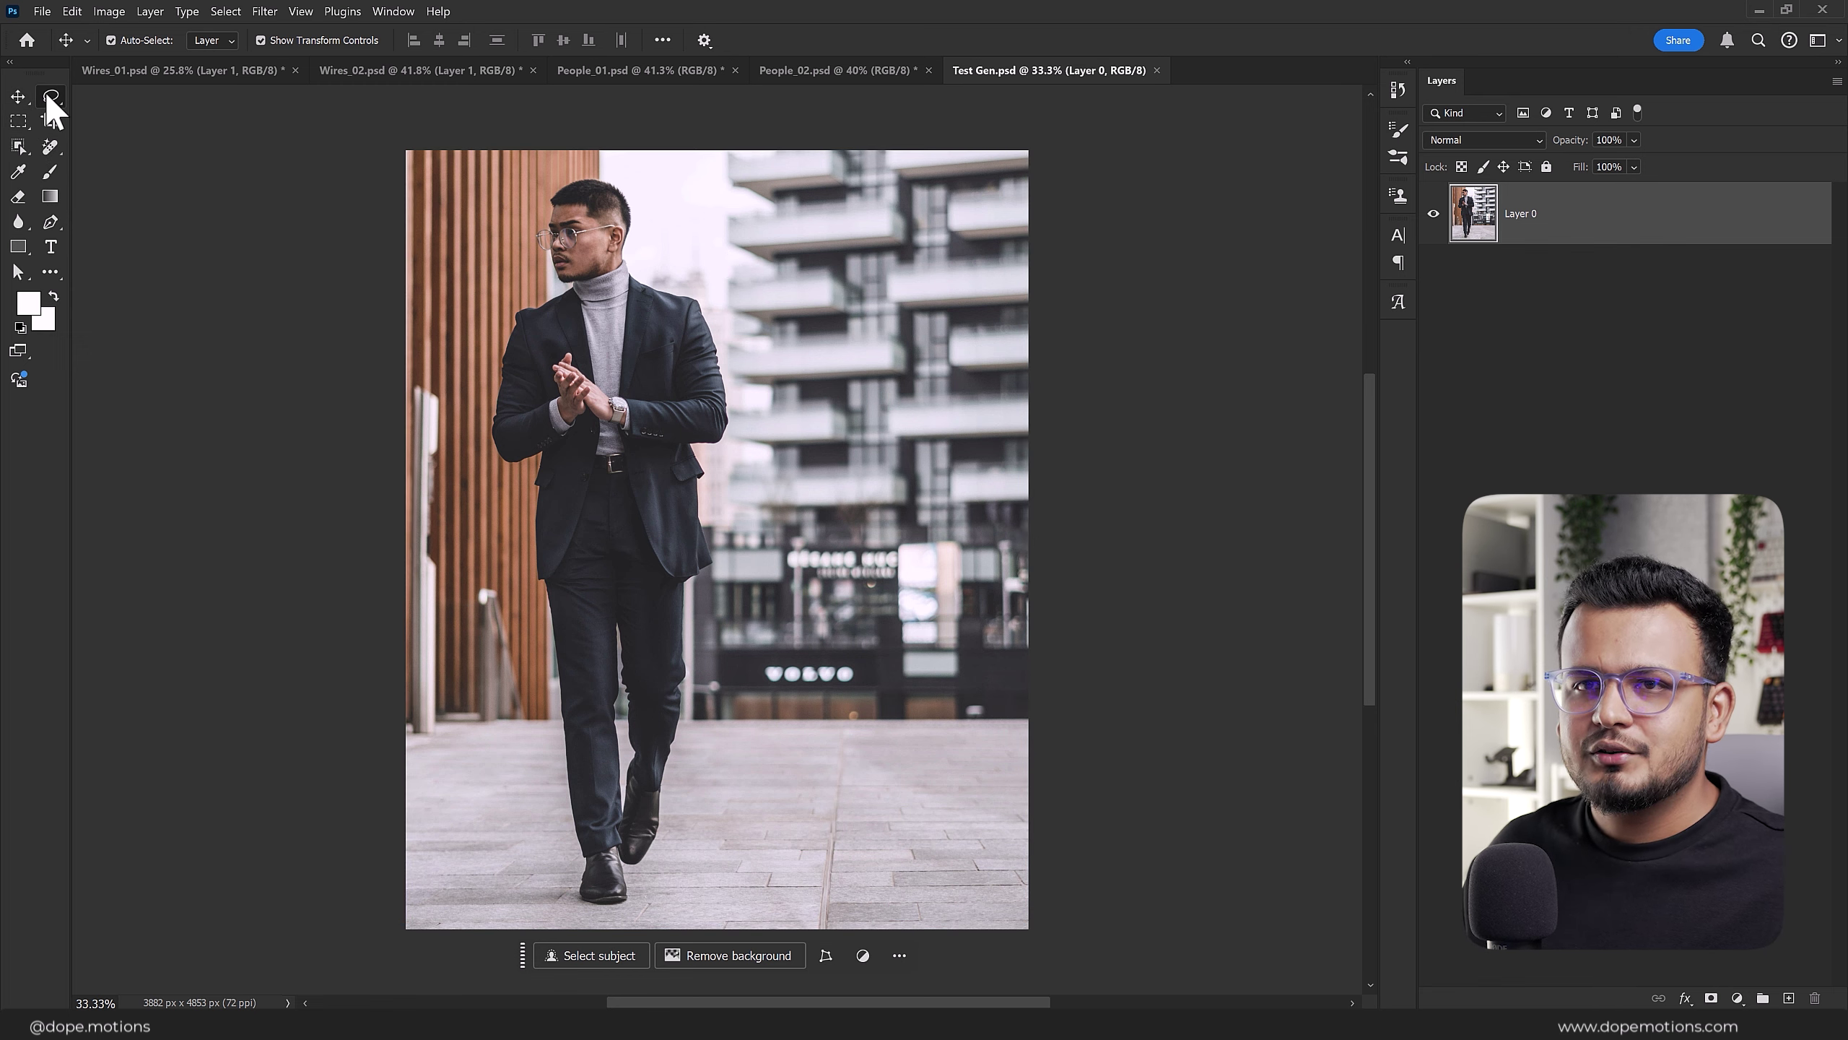
pyautogui.scroll(3, 603, 200)
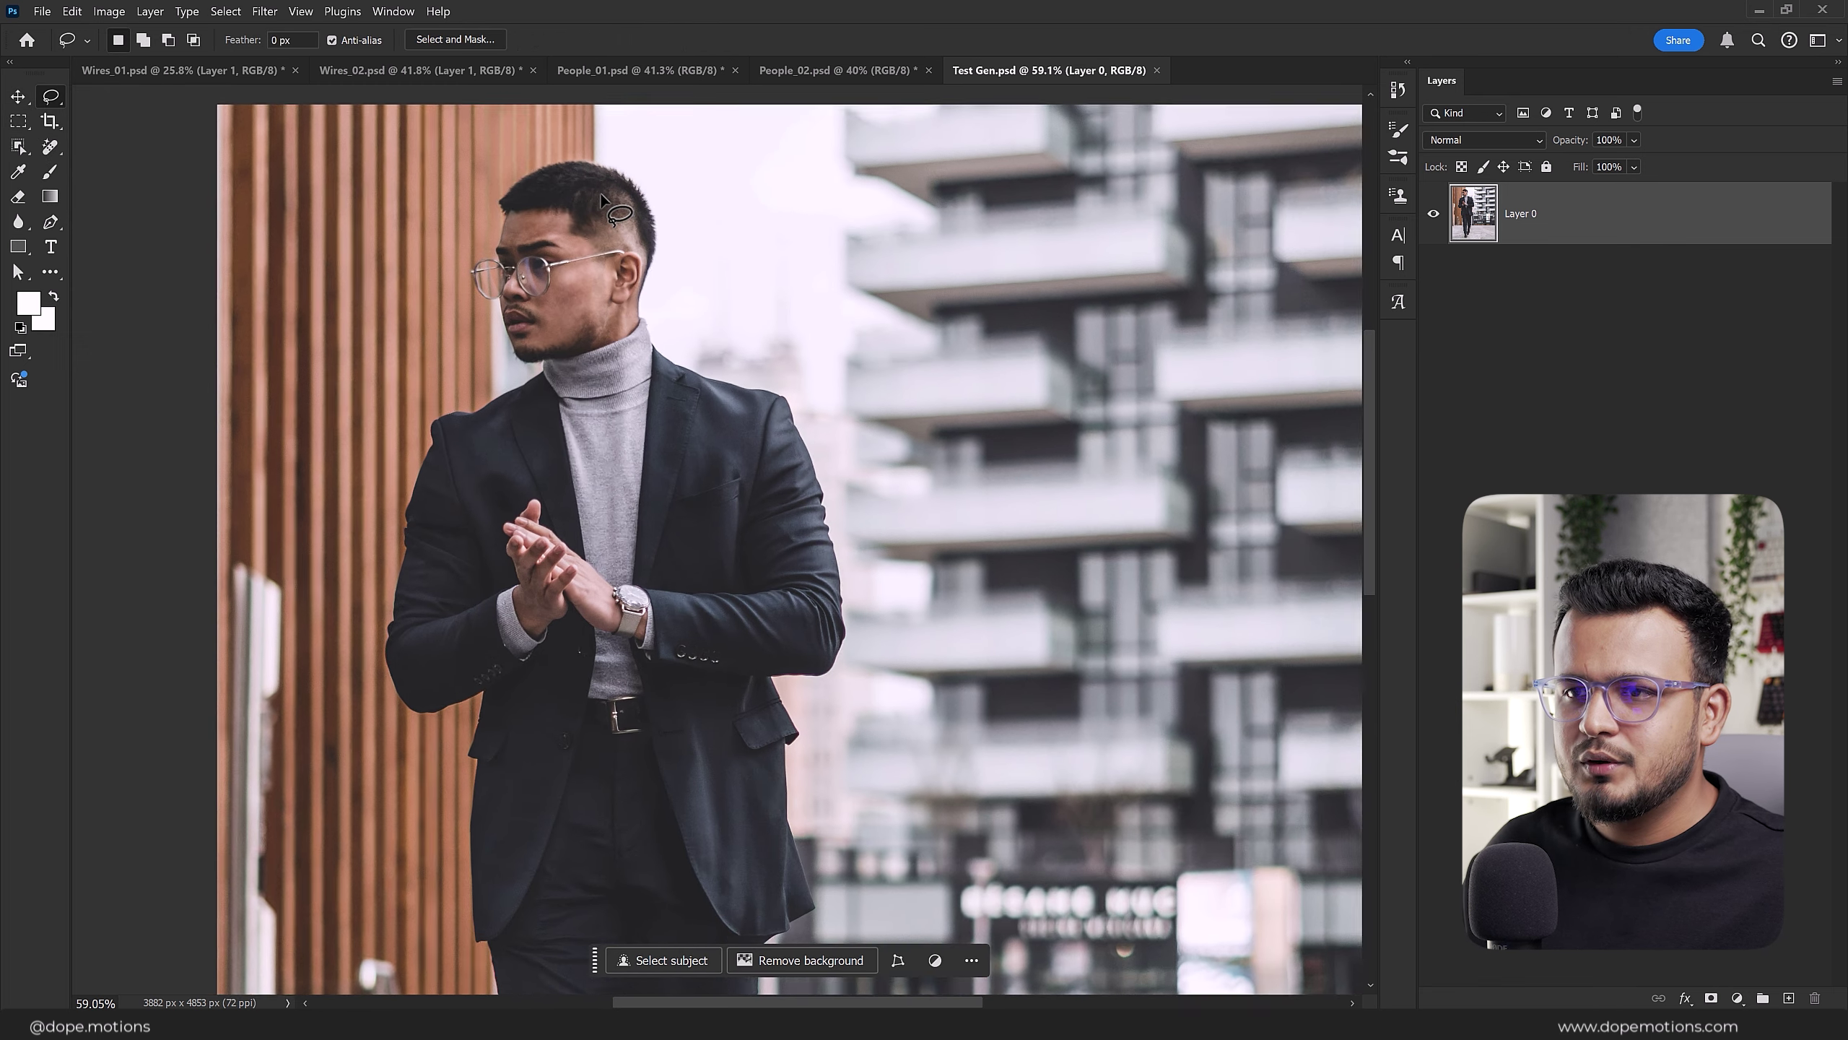
pyautogui.scroll(2, 603, 200)
pyautogui.moveTo(483, 394)
pyautogui.mouseDown()
pyautogui.moveTo(687, 387)
pyautogui.moveTo(564, 433)
pyautogui.moveTo(573, 445)
pyautogui.mouseUp()
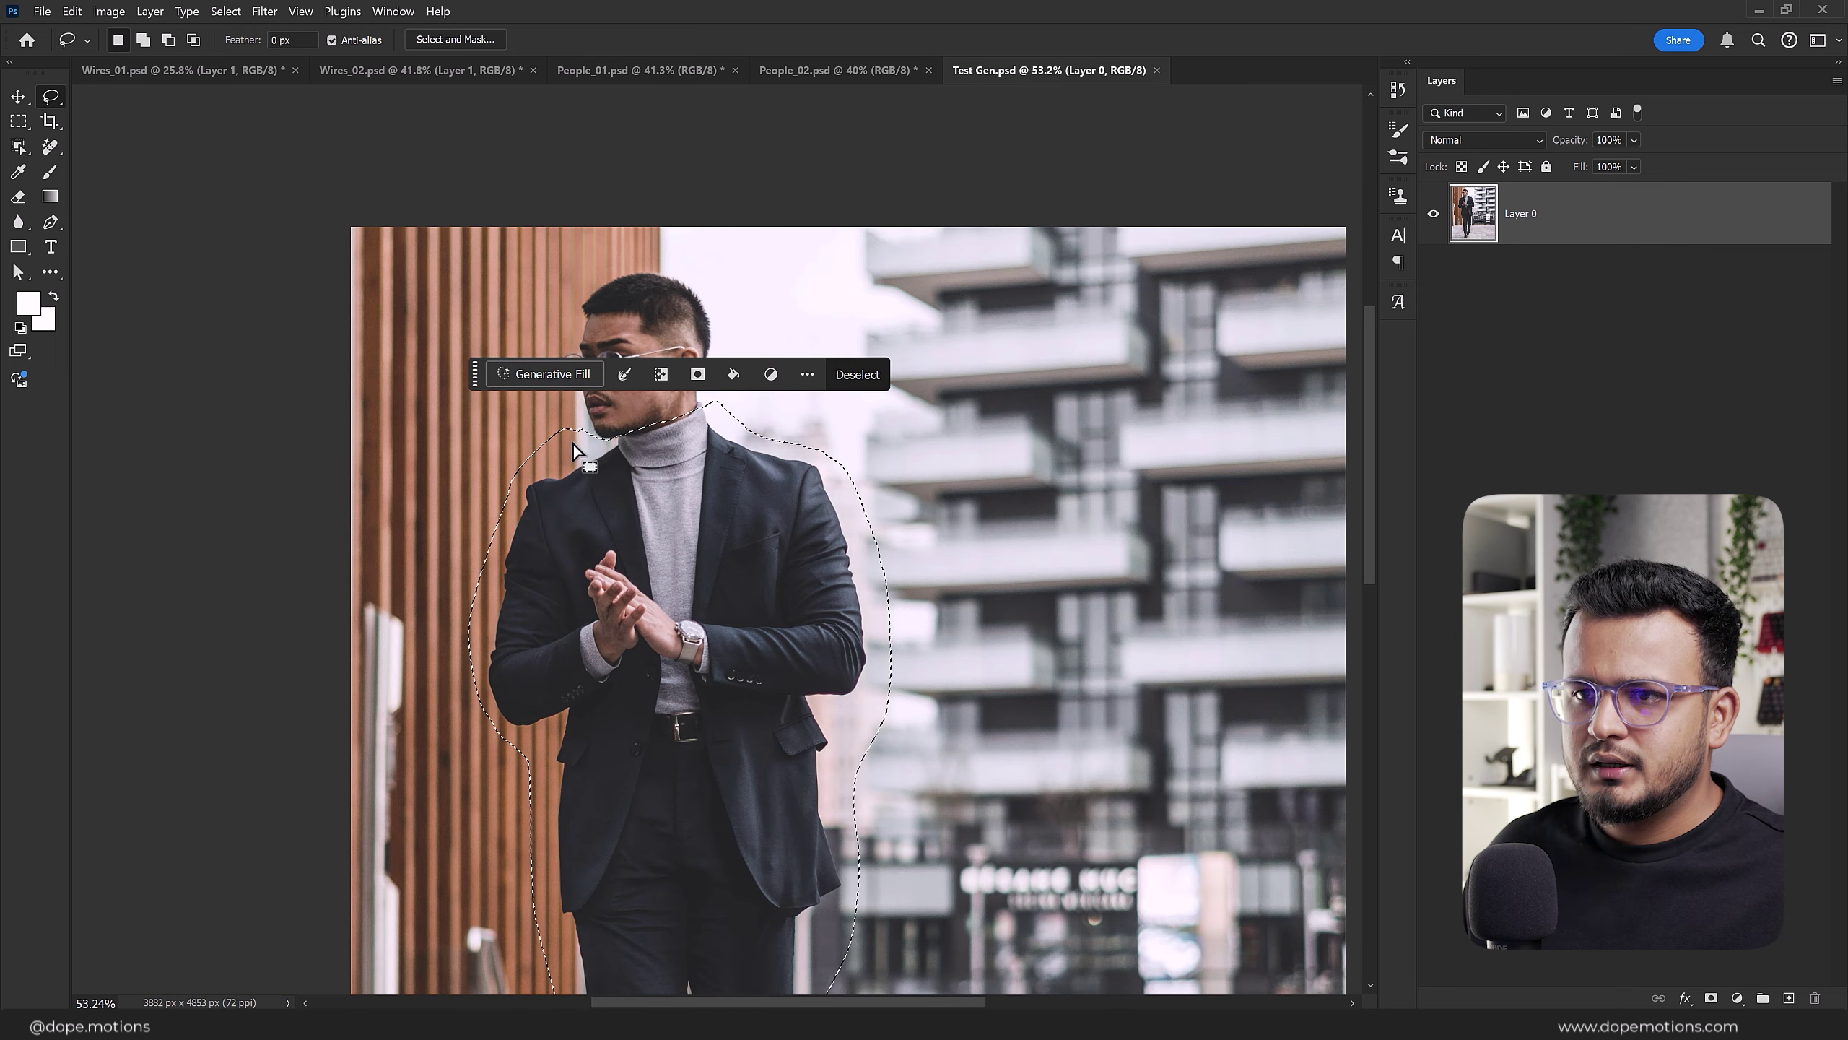
pyautogui.click(556, 373)
pyautogui.write('loose ')
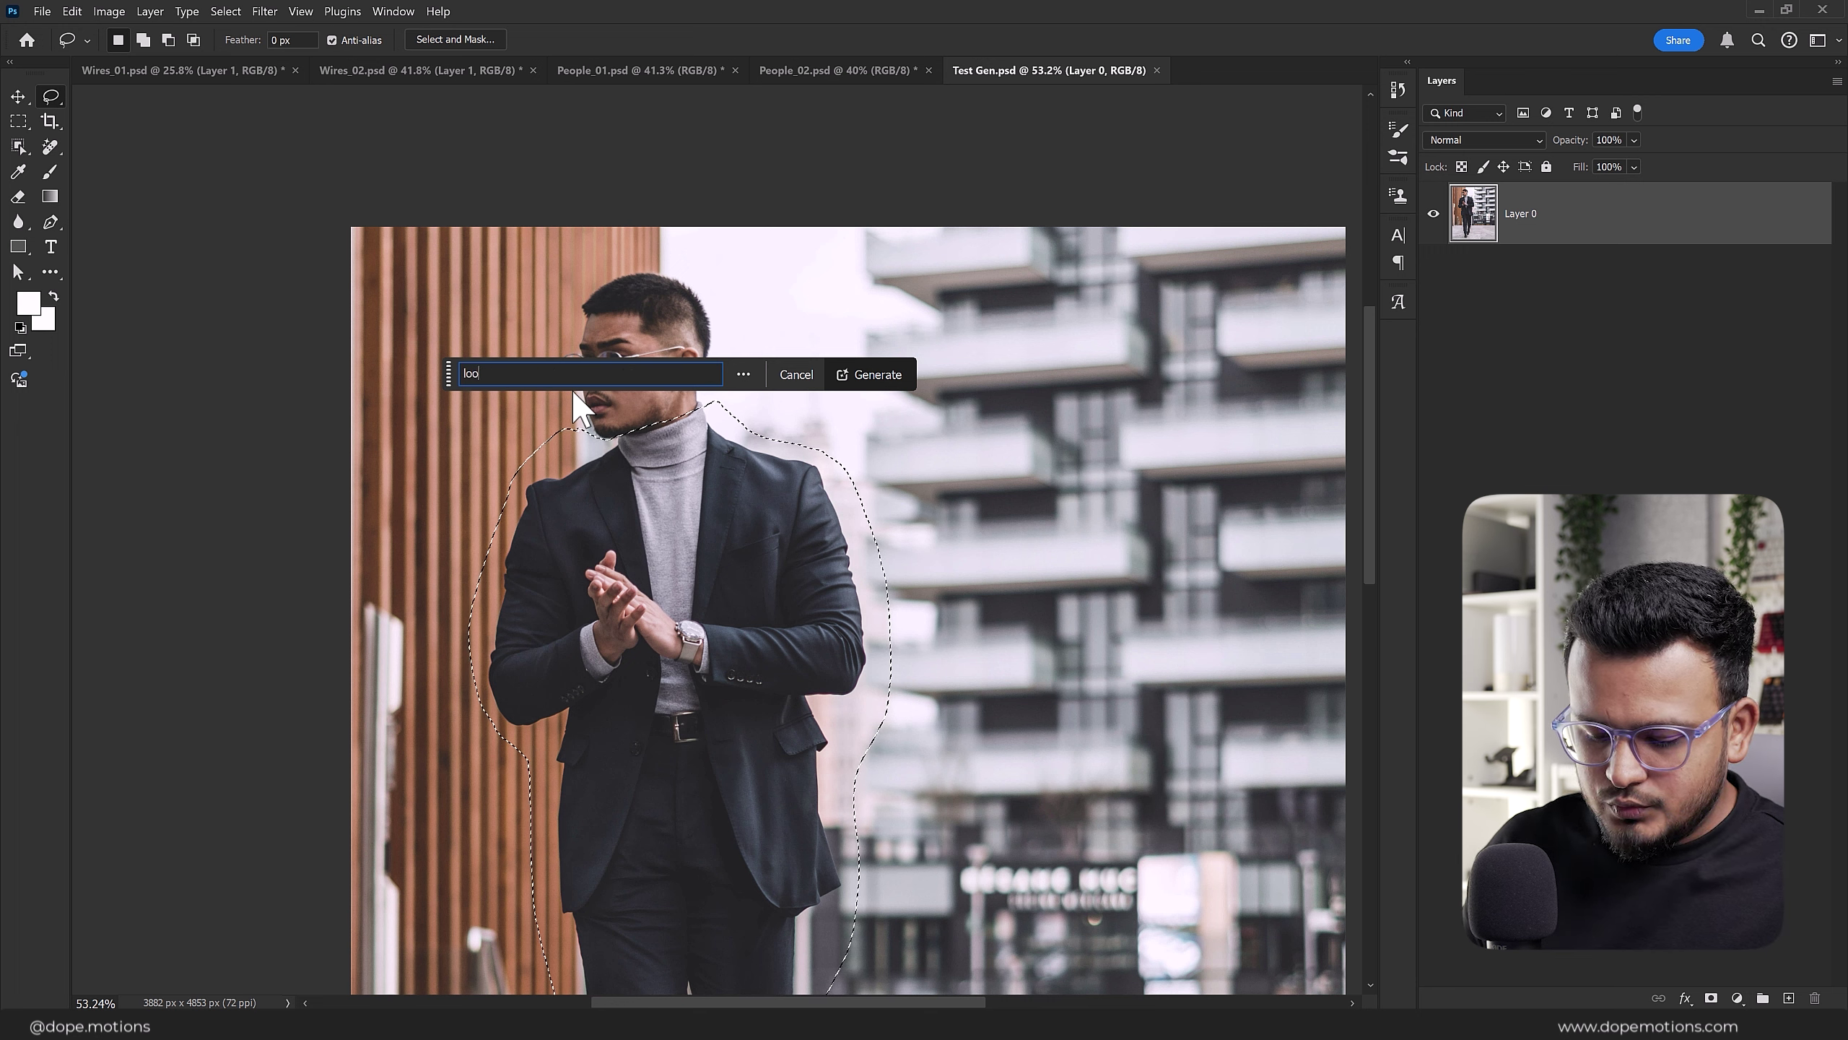
pyautogui.write('tshirt and ')
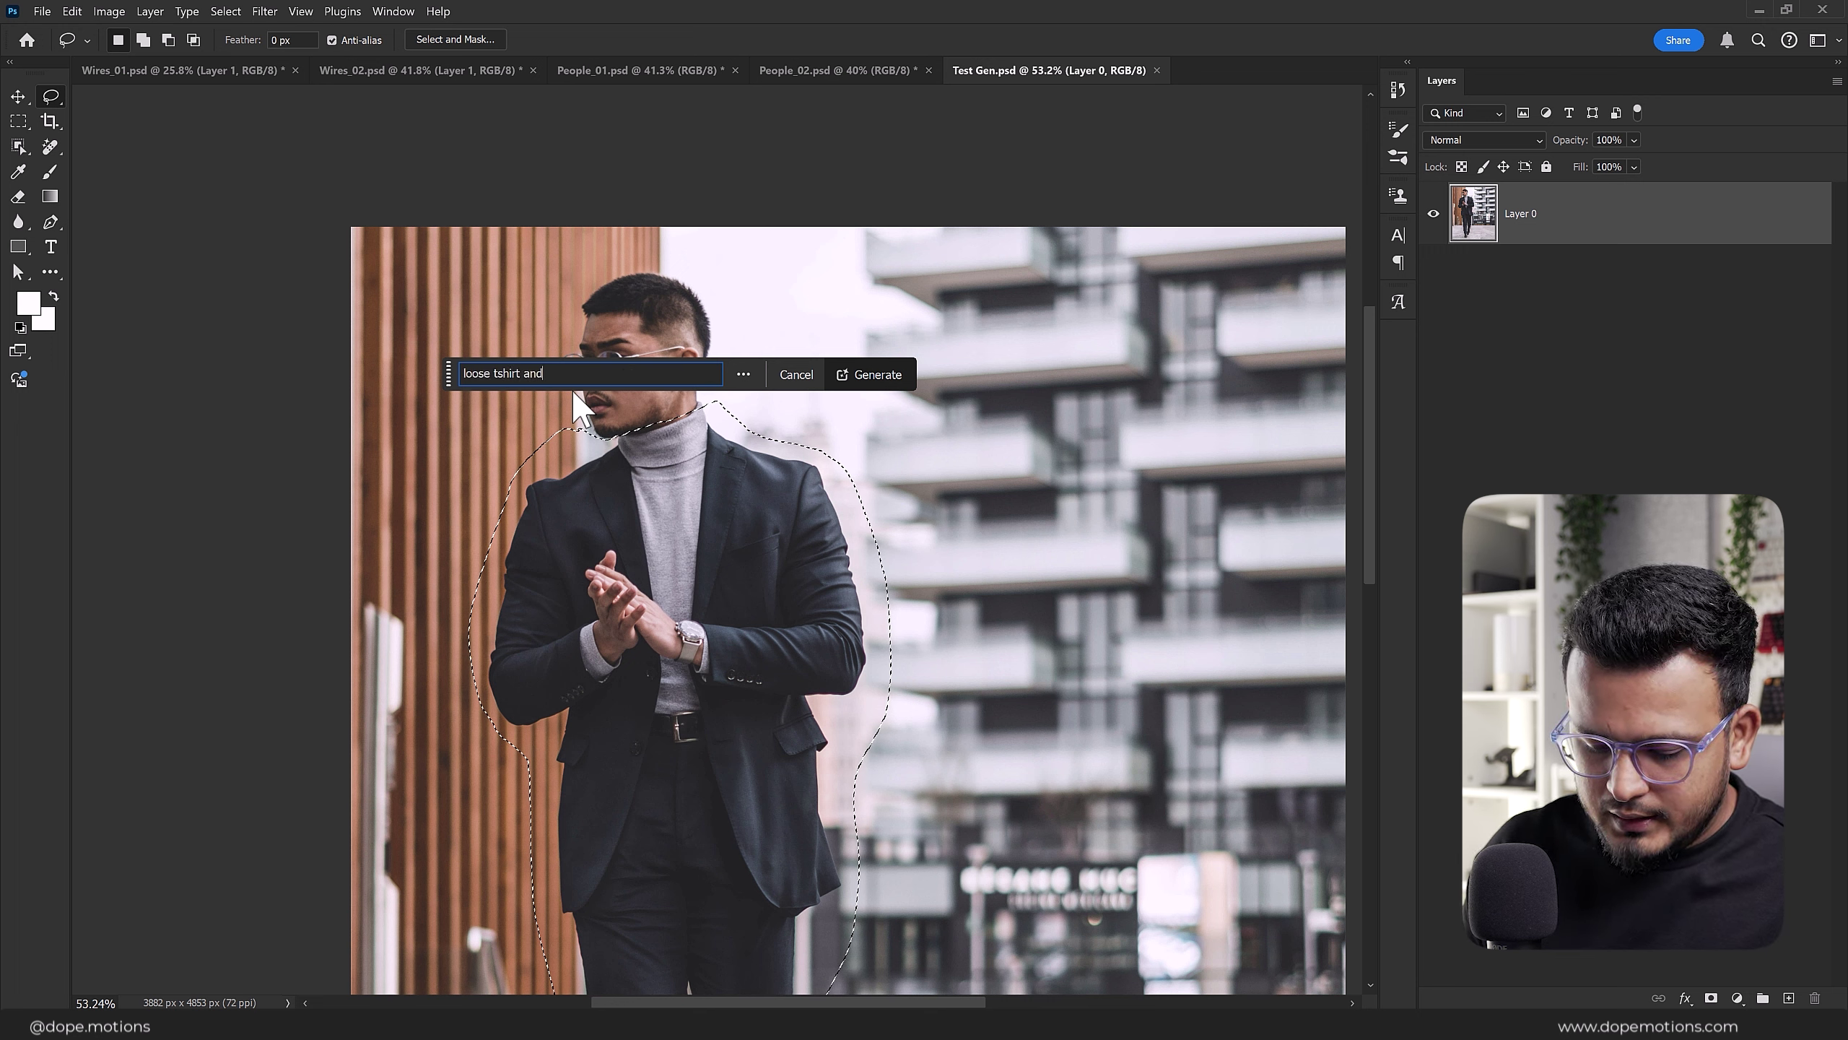
pyautogui.write('shorts')
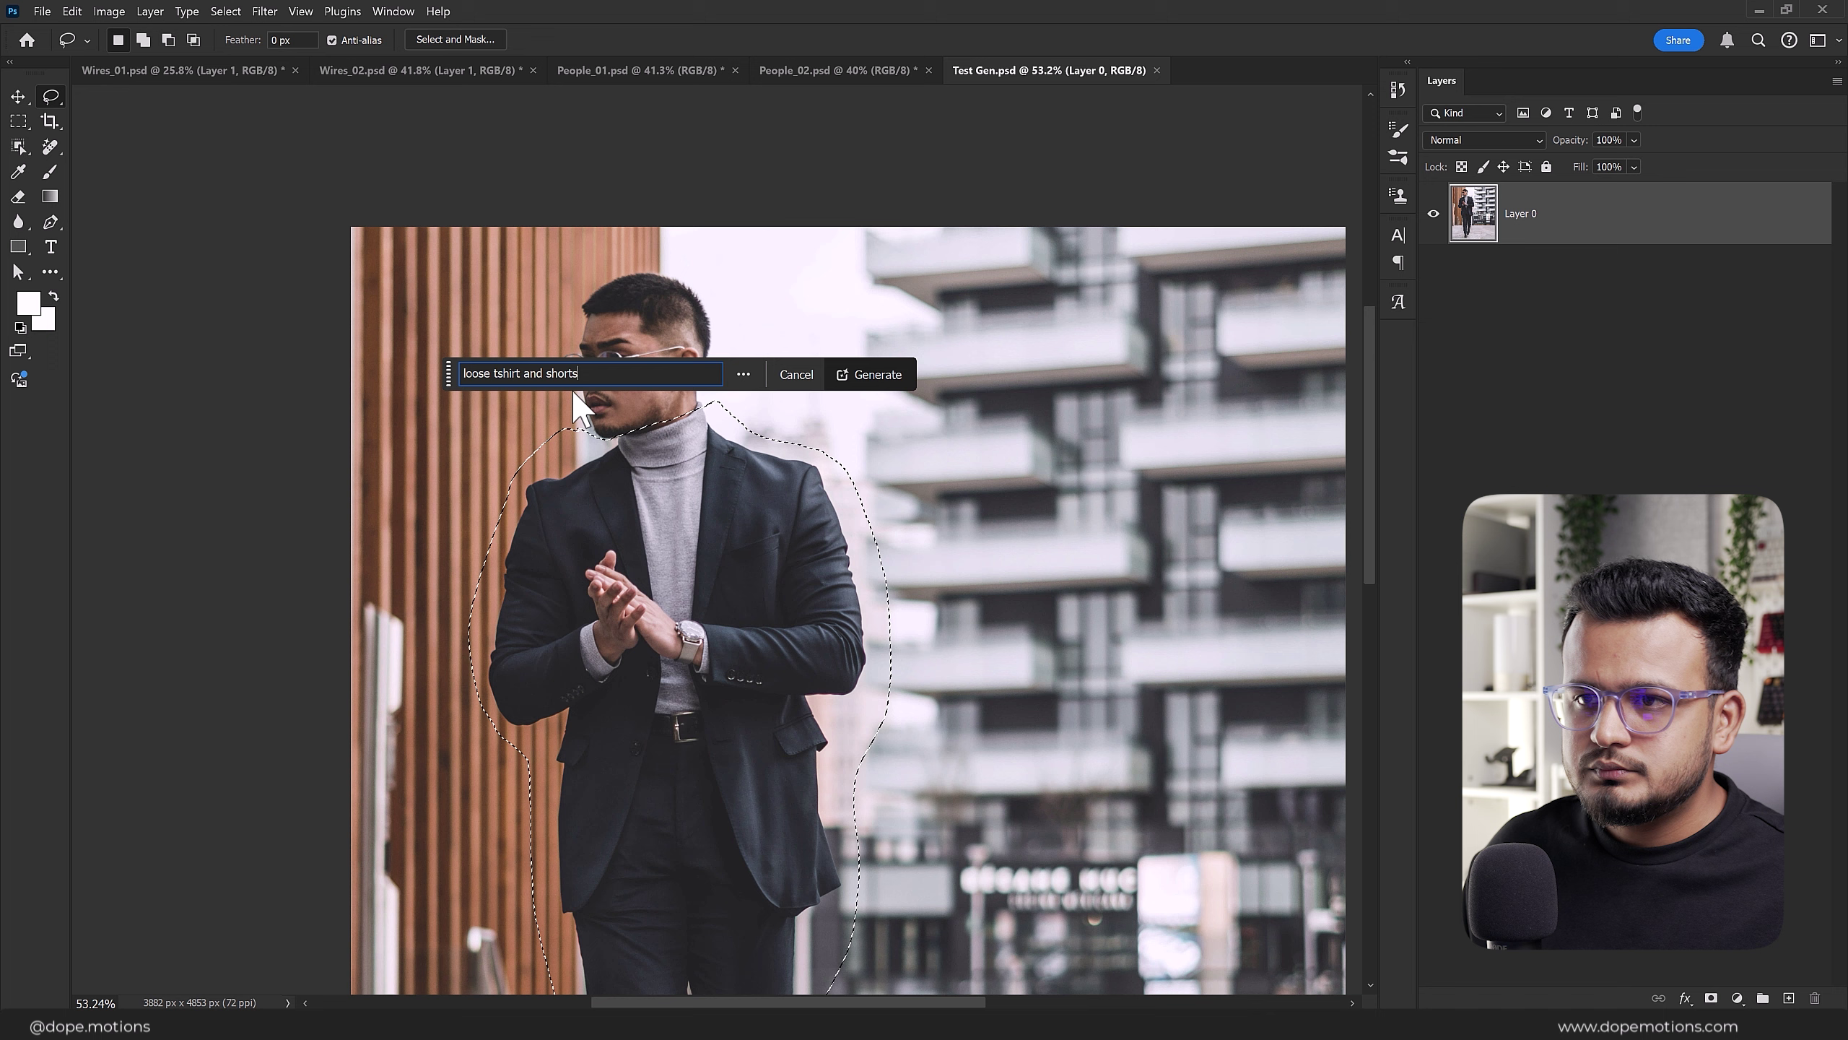
# Step: Generate the outfits and compare the grey-tee/navy-shorts and white tee variations
pyautogui.click(881, 374)
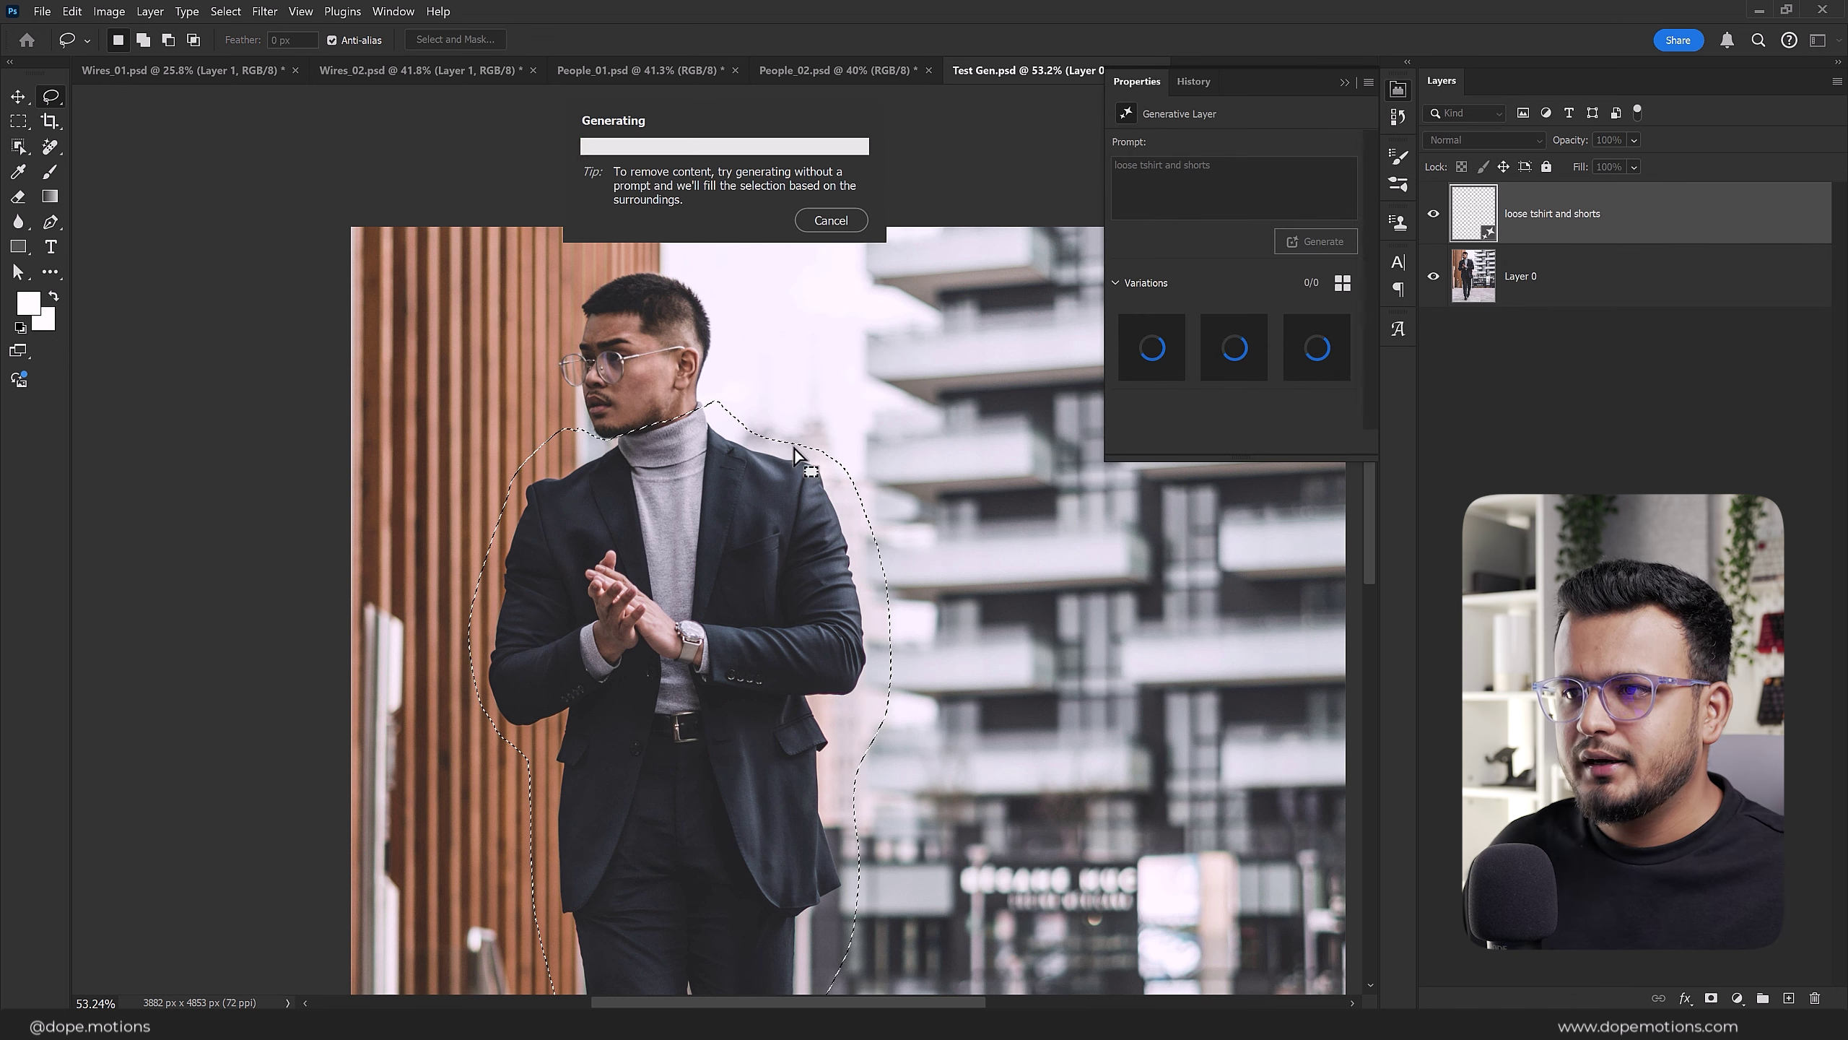
pyautogui.scroll(-2, 640, 815)
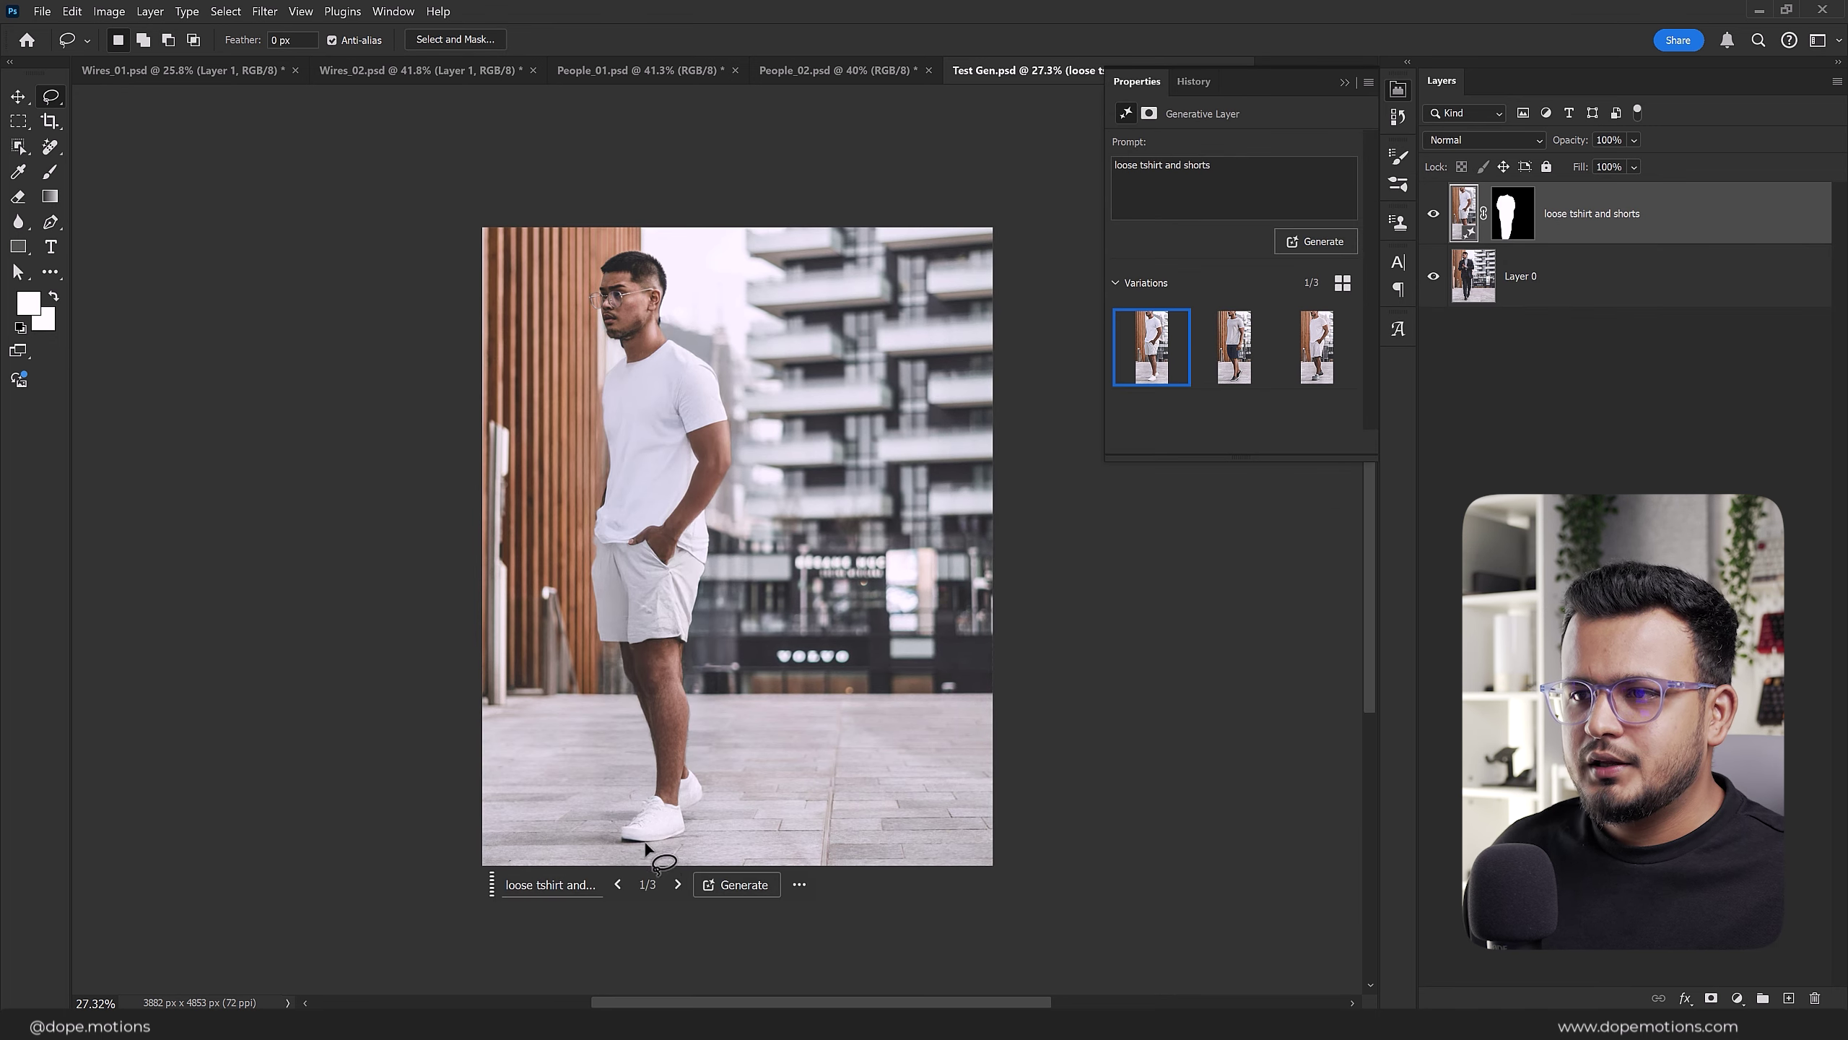
pyautogui.click(677, 885)
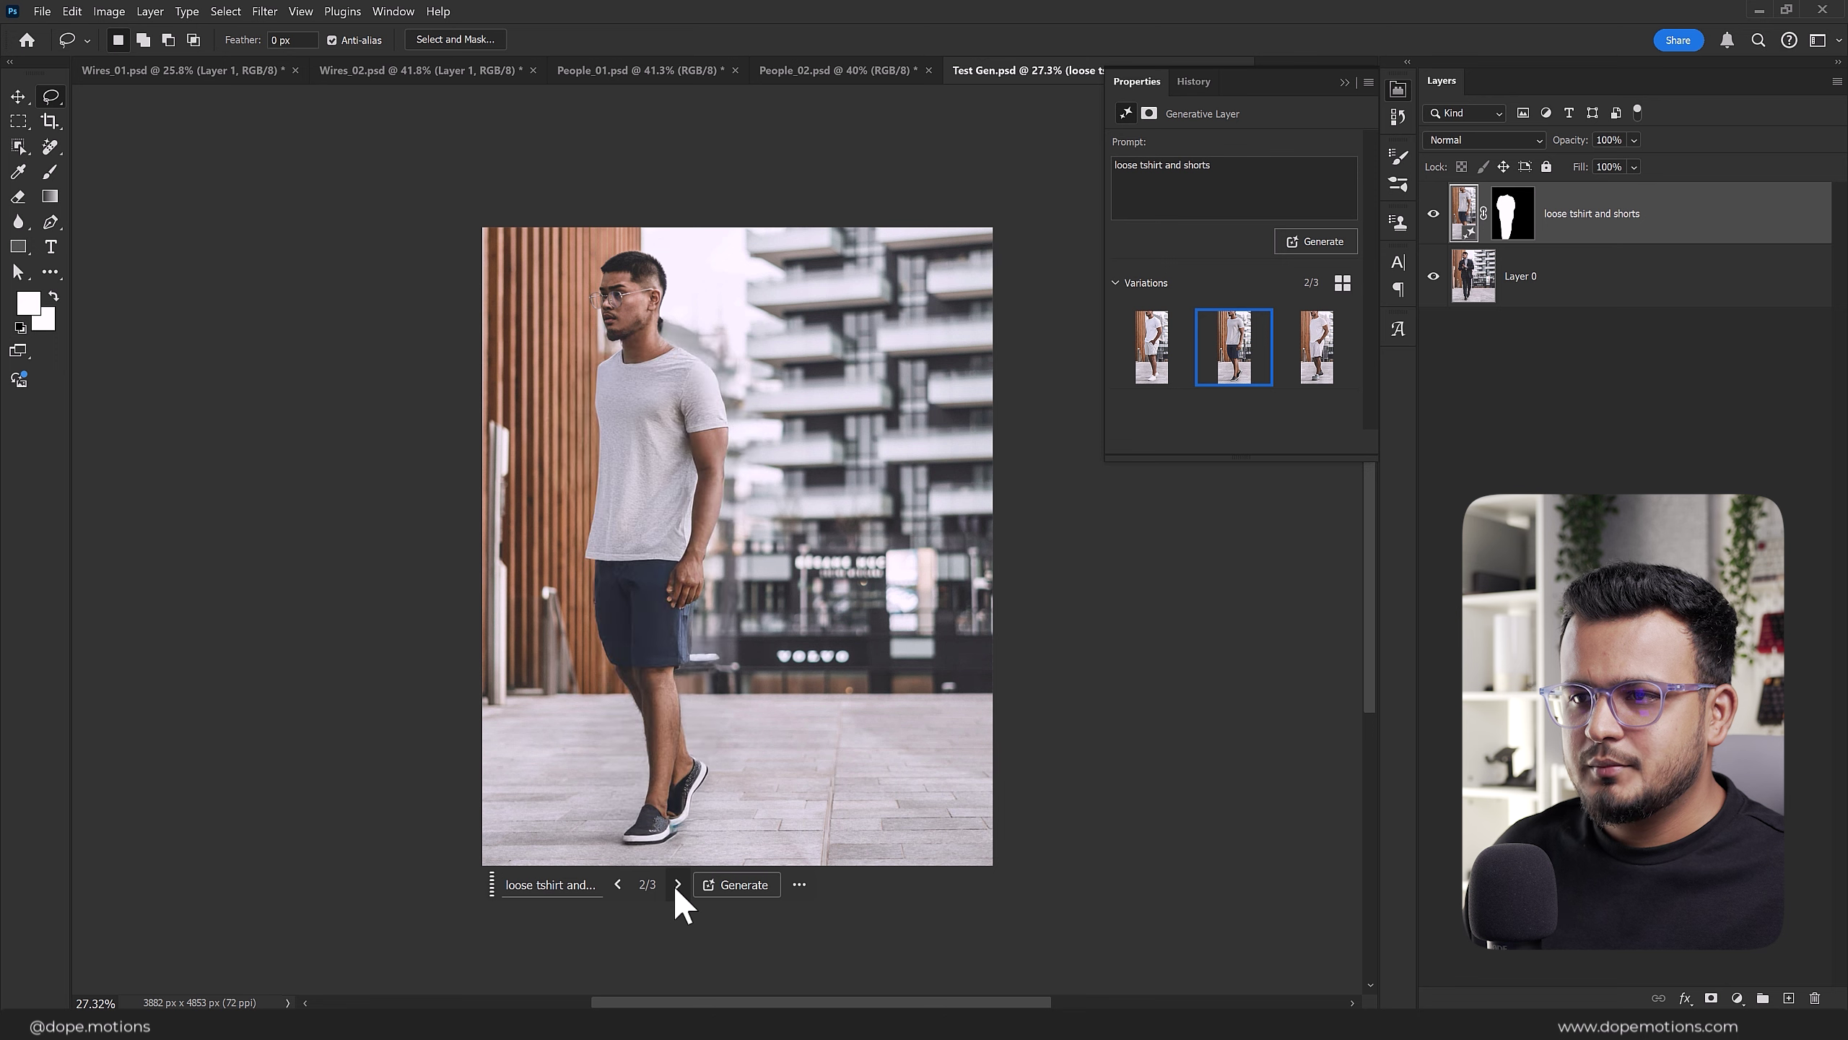
pyautogui.click(677, 884)
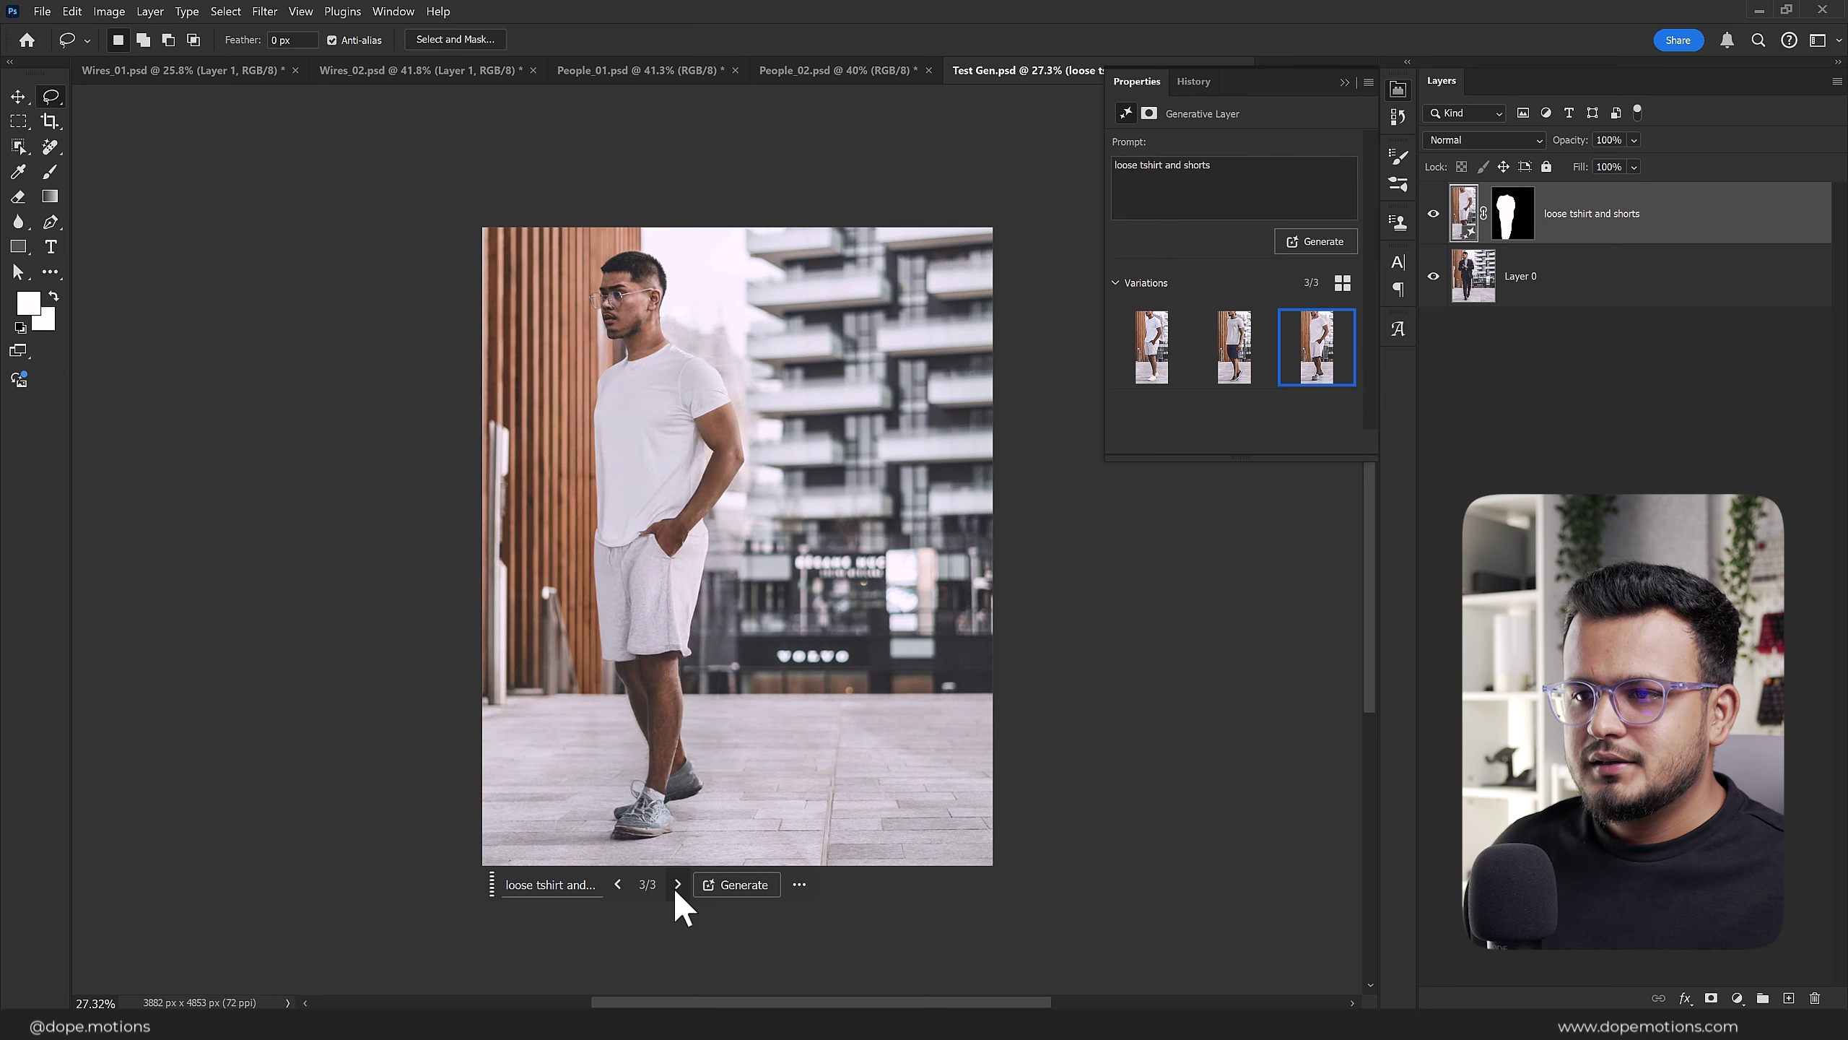
pyautogui.click(617, 885)
# Step: Return to the white t-shirt and shorts variation, leaving 3/3 applied
pyautogui.scroll(2, 698, 543)
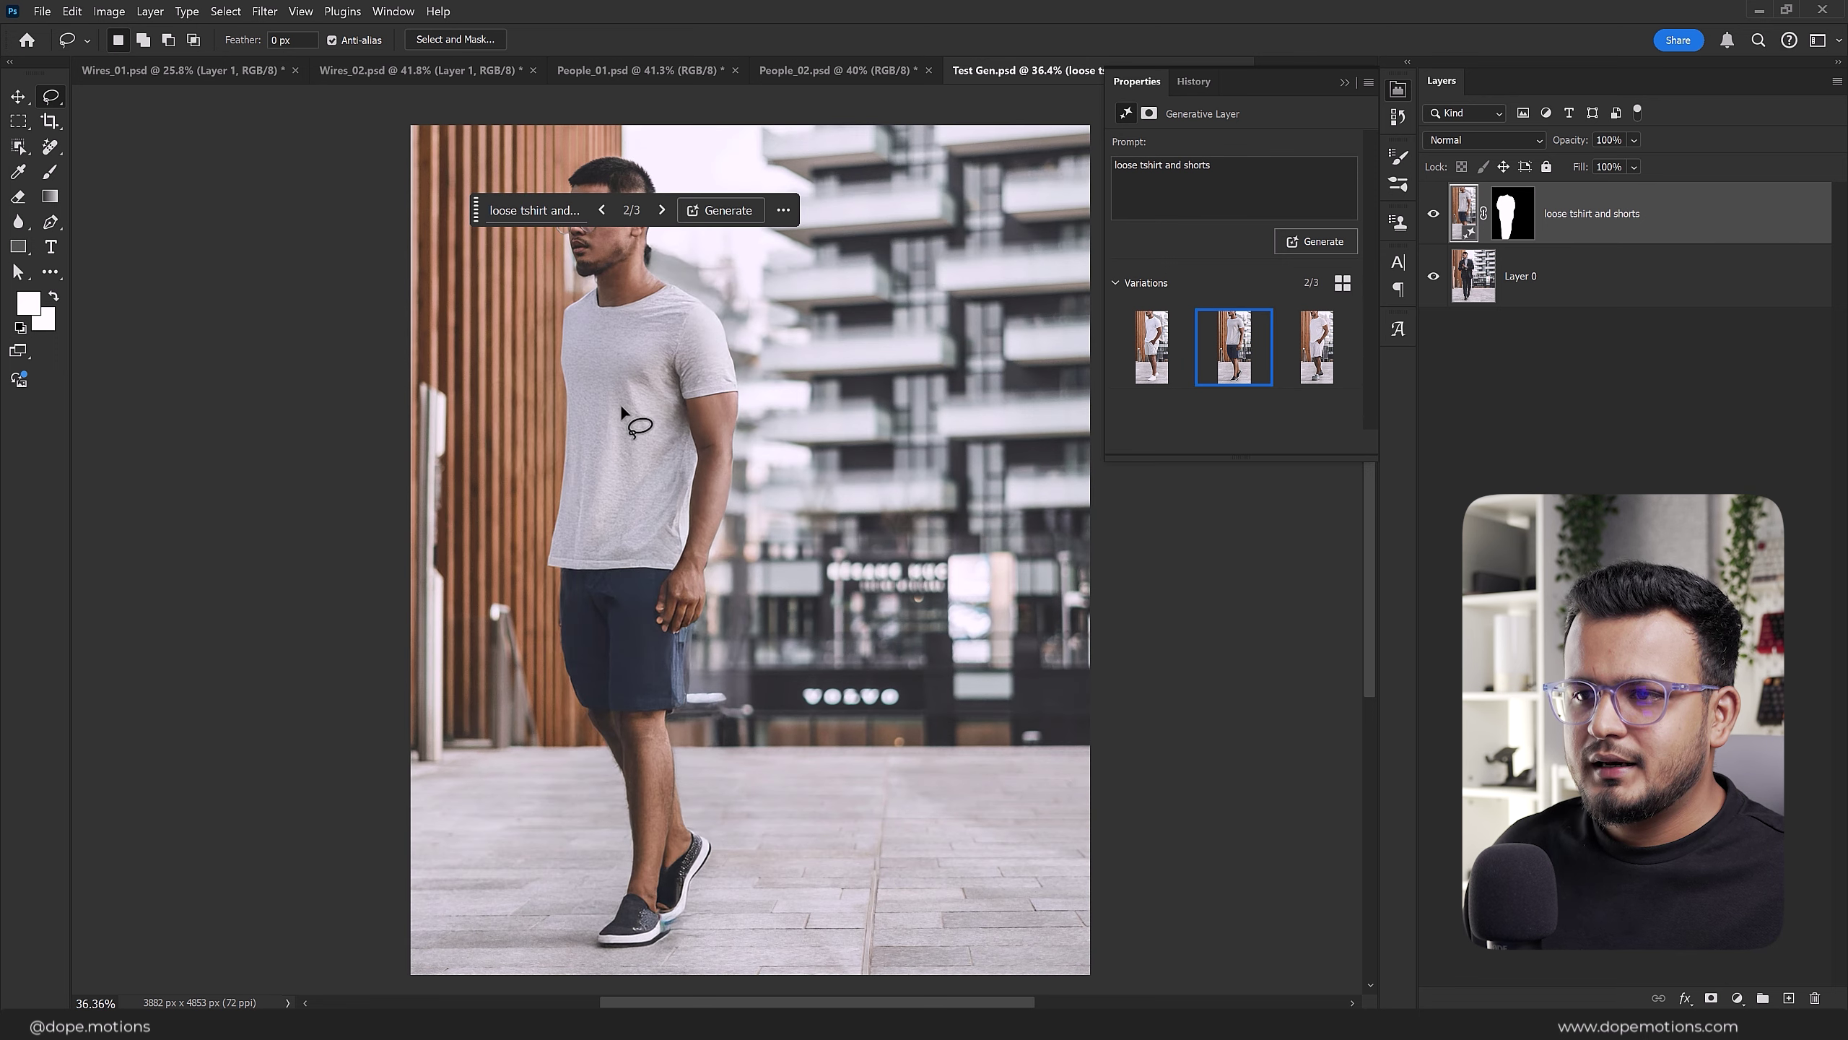
pyautogui.scroll(-1, 621, 412)
pyautogui.scroll(1, 662, 597)
pyautogui.scroll(1, 669, 607)
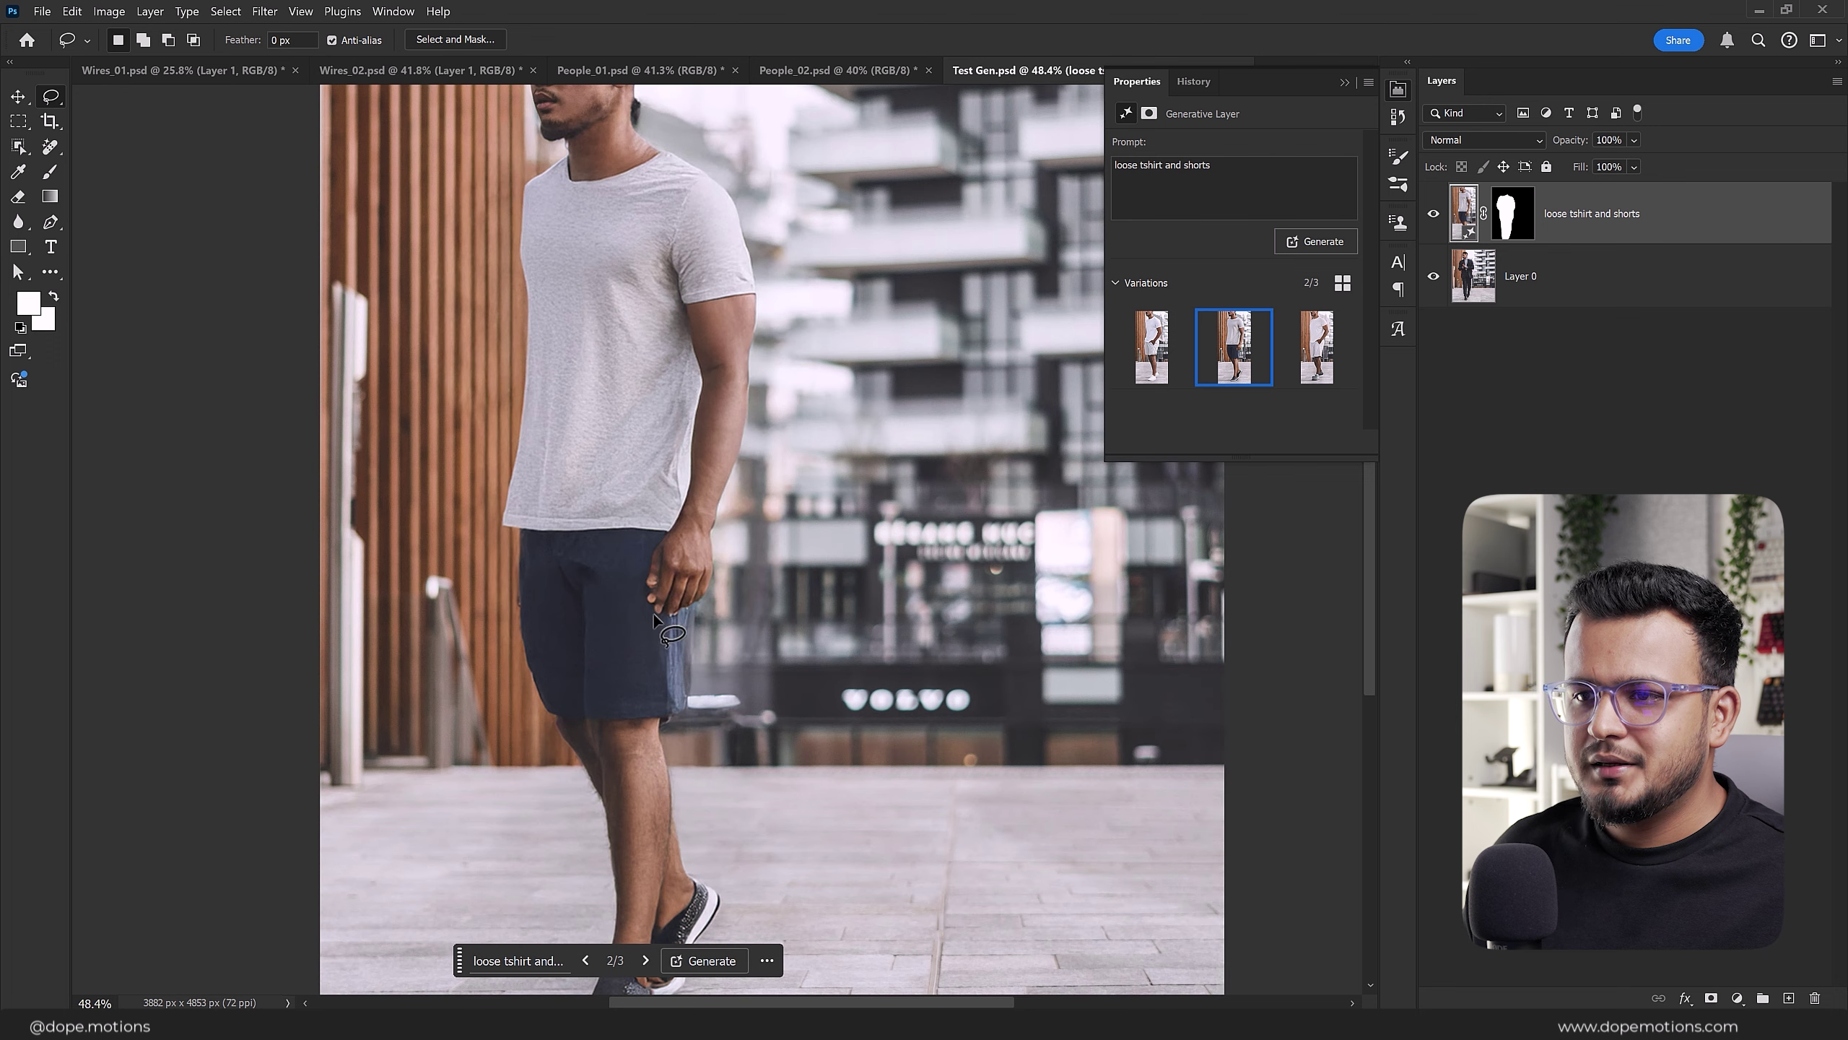
pyautogui.scroll(-2, 650, 557)
pyautogui.scroll(-1, 709, 465)
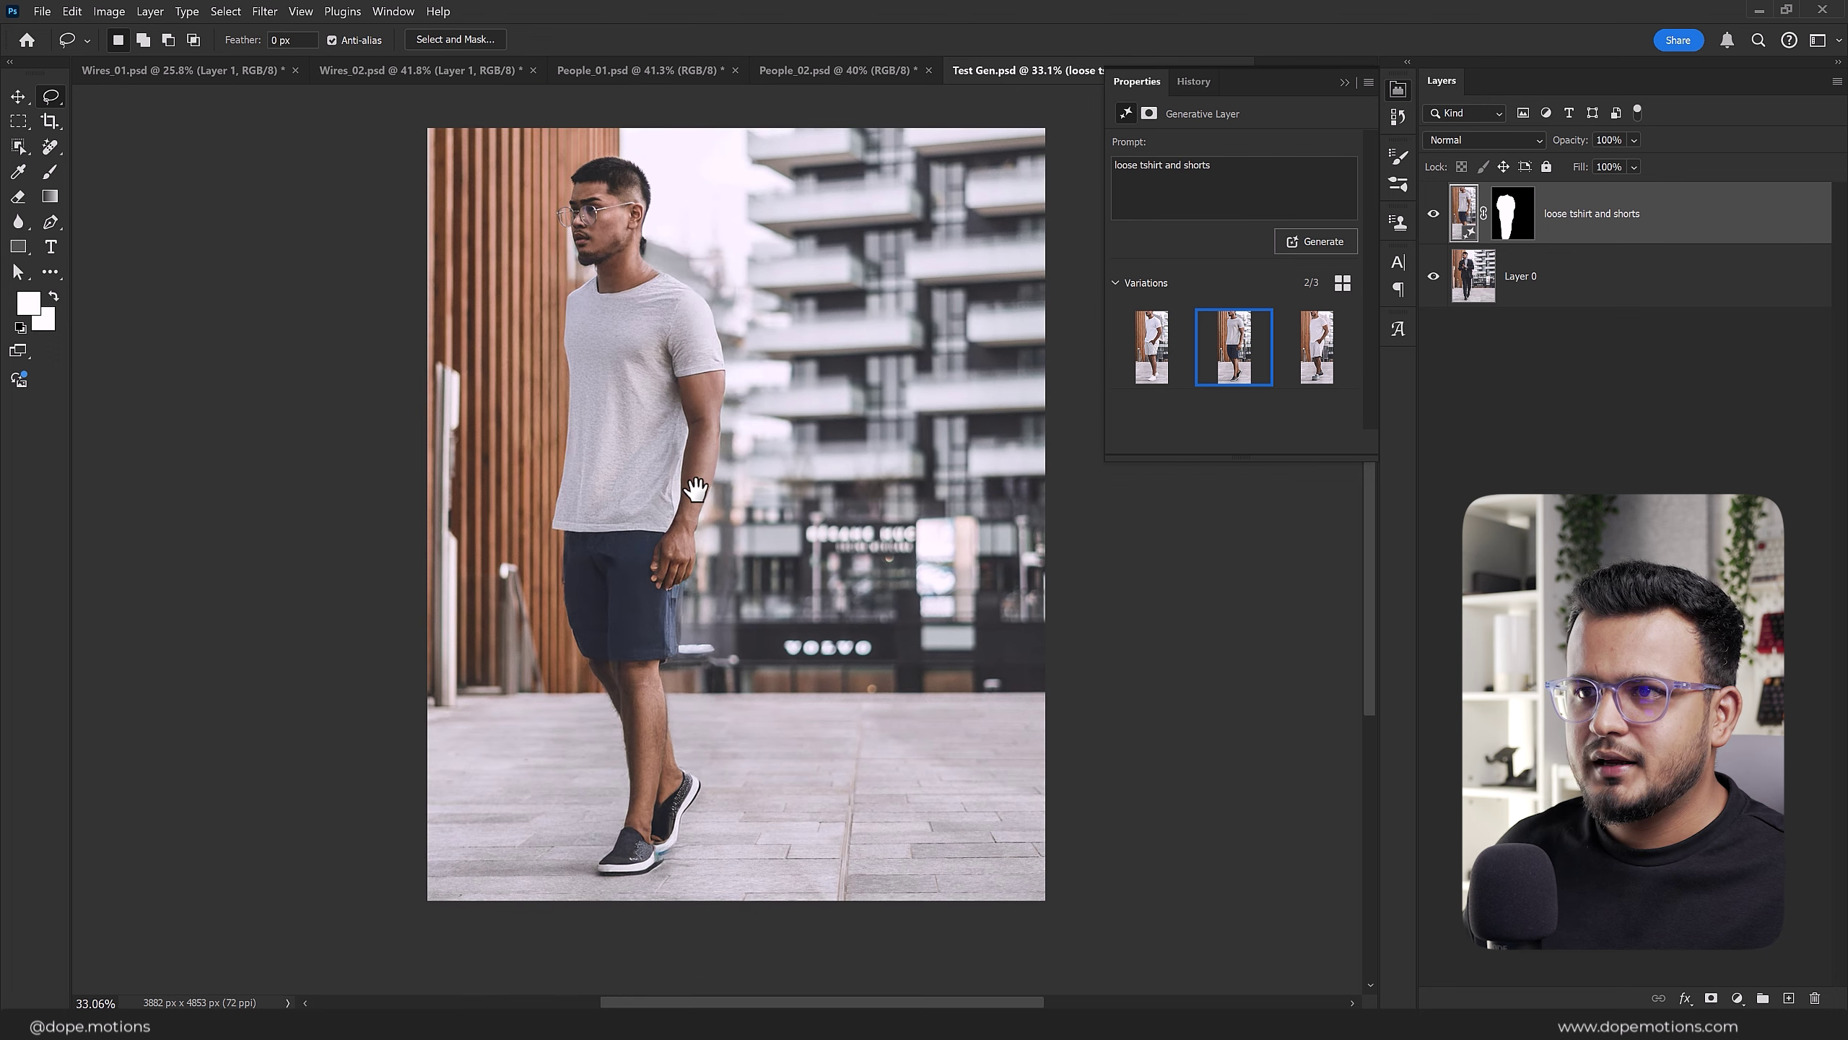
pyautogui.click(638, 942)
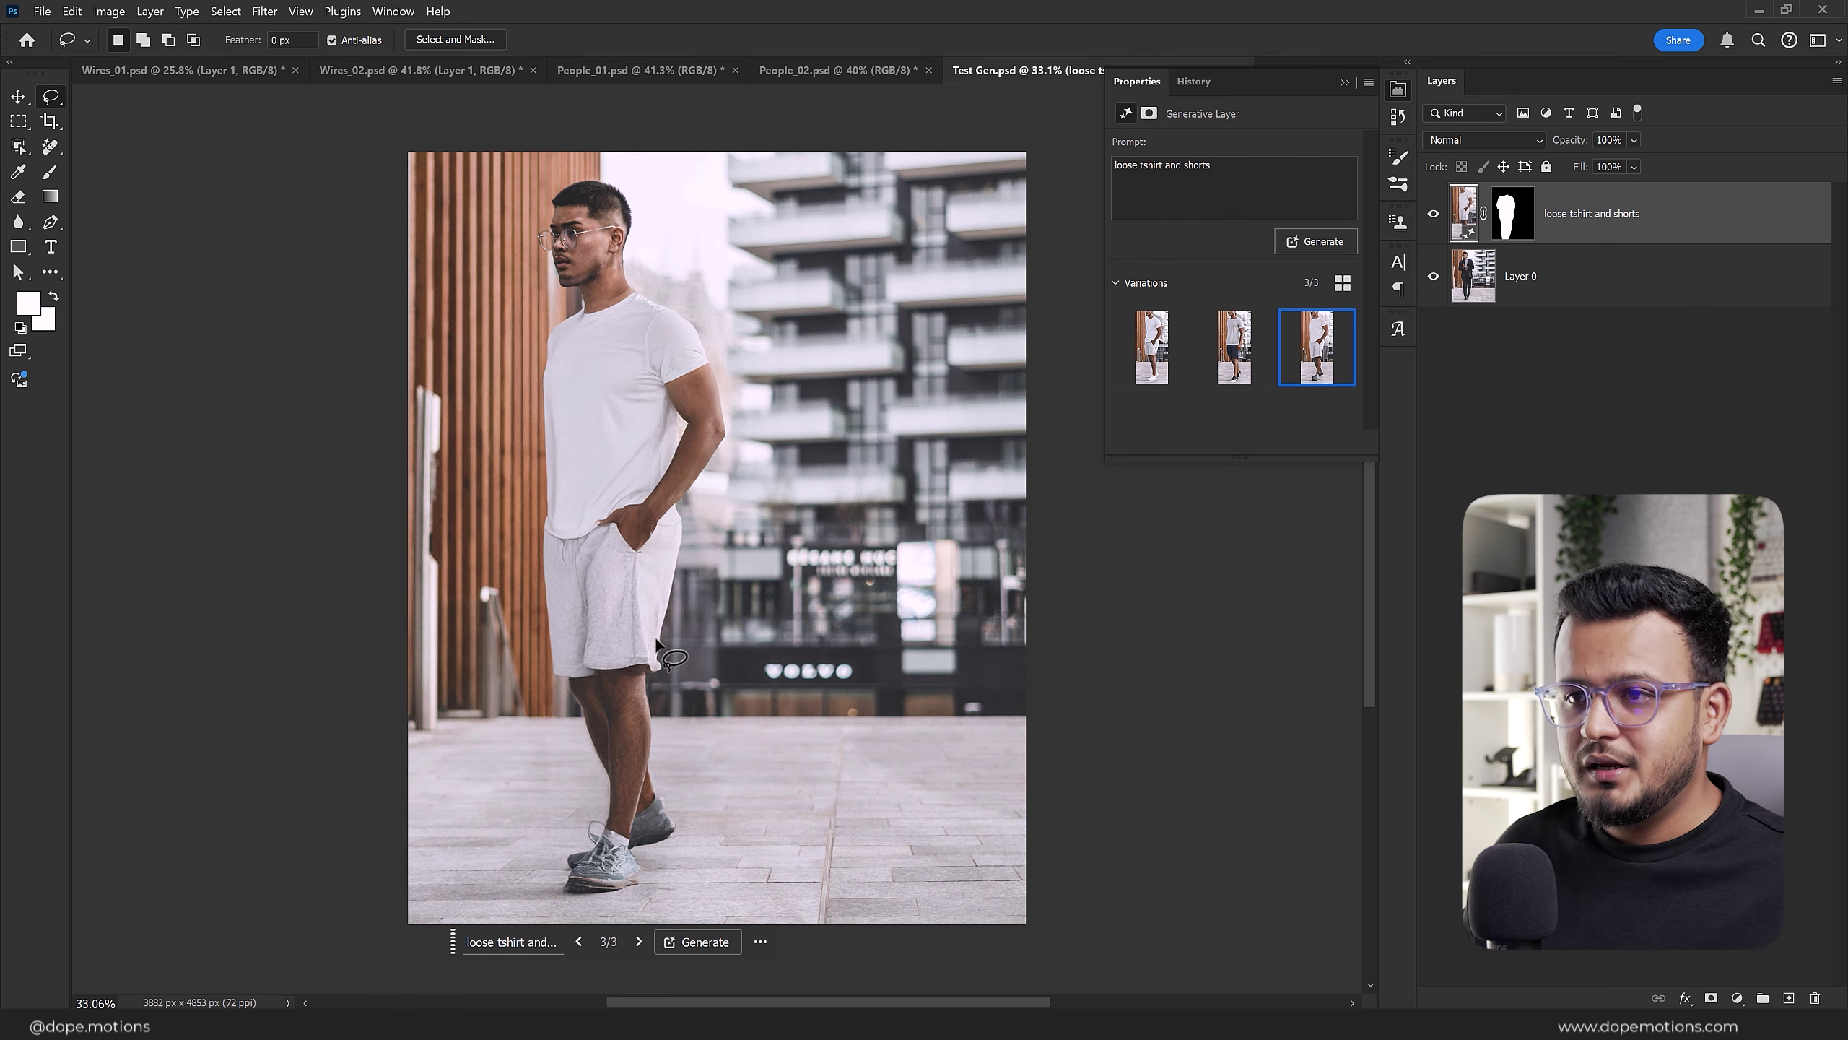
pyautogui.scroll(1, 588, 257)
pyautogui.scroll(1, 641, 257)
pyautogui.scroll(-1, 640, 256)
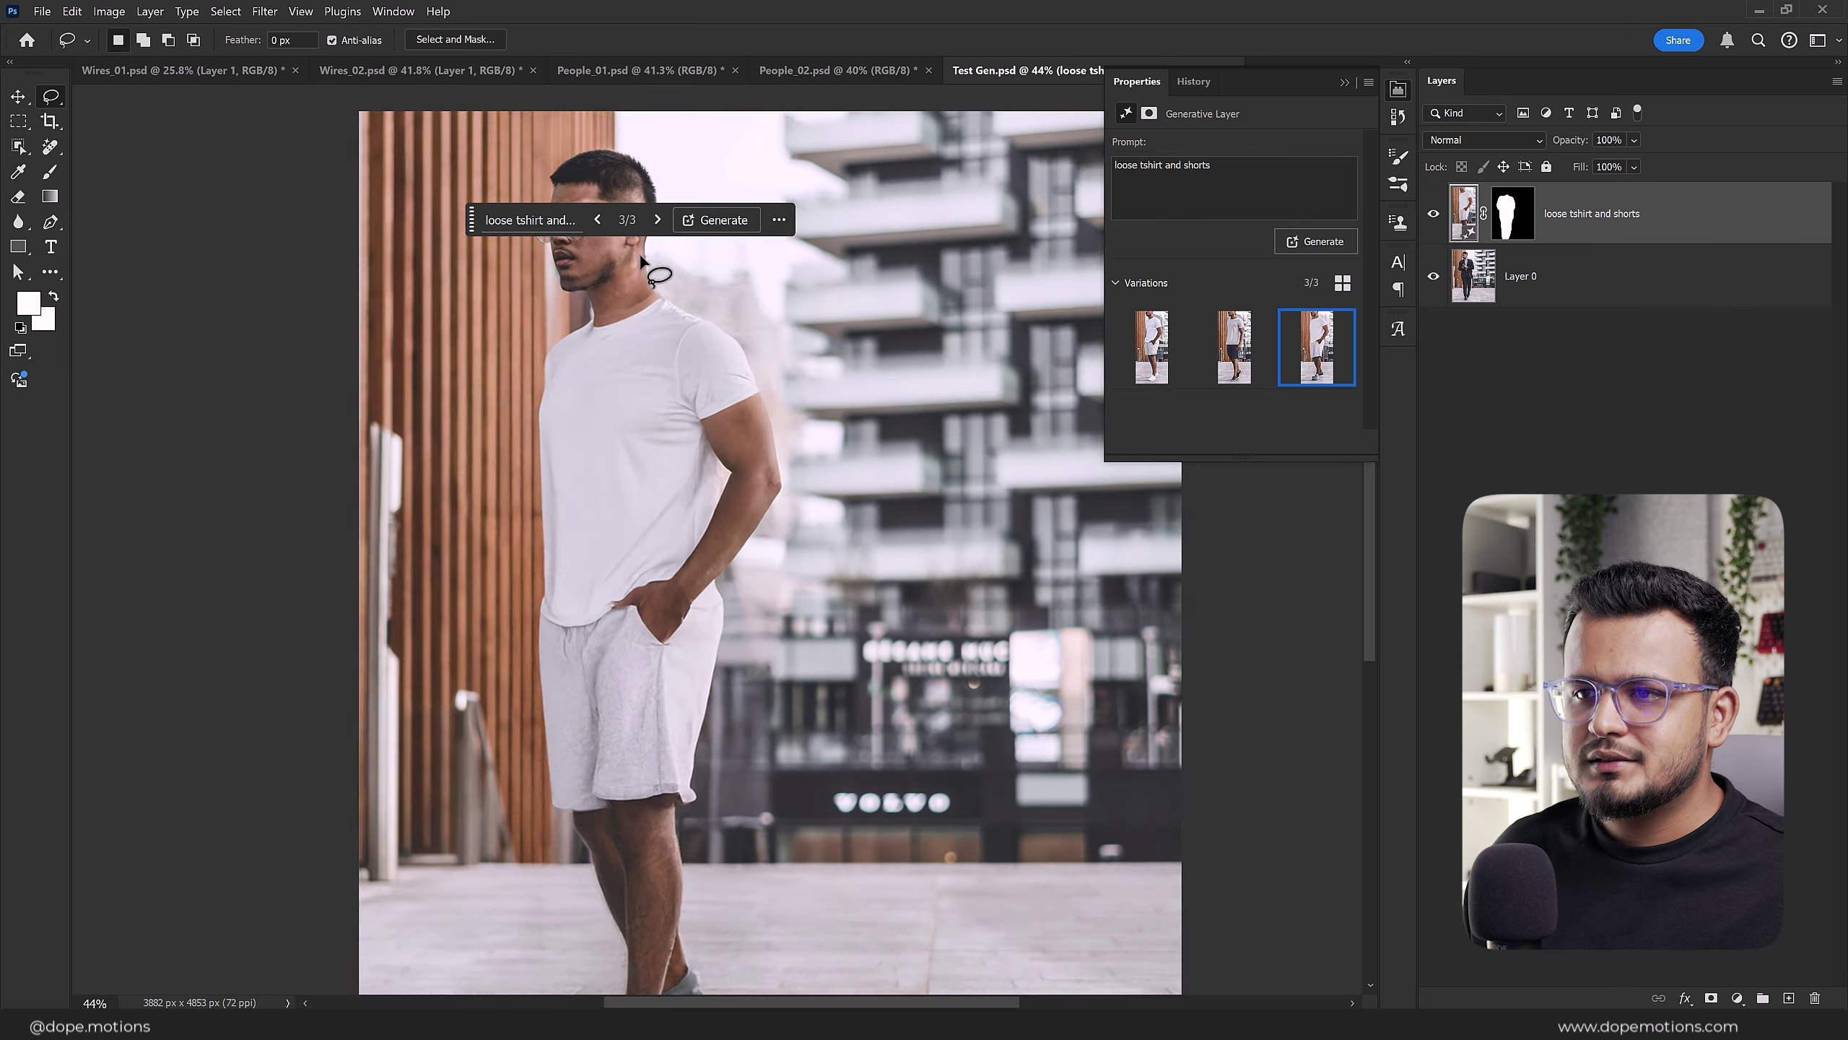
pyautogui.scroll(-1, 641, 257)
pyautogui.scroll(-1, 710, 783)
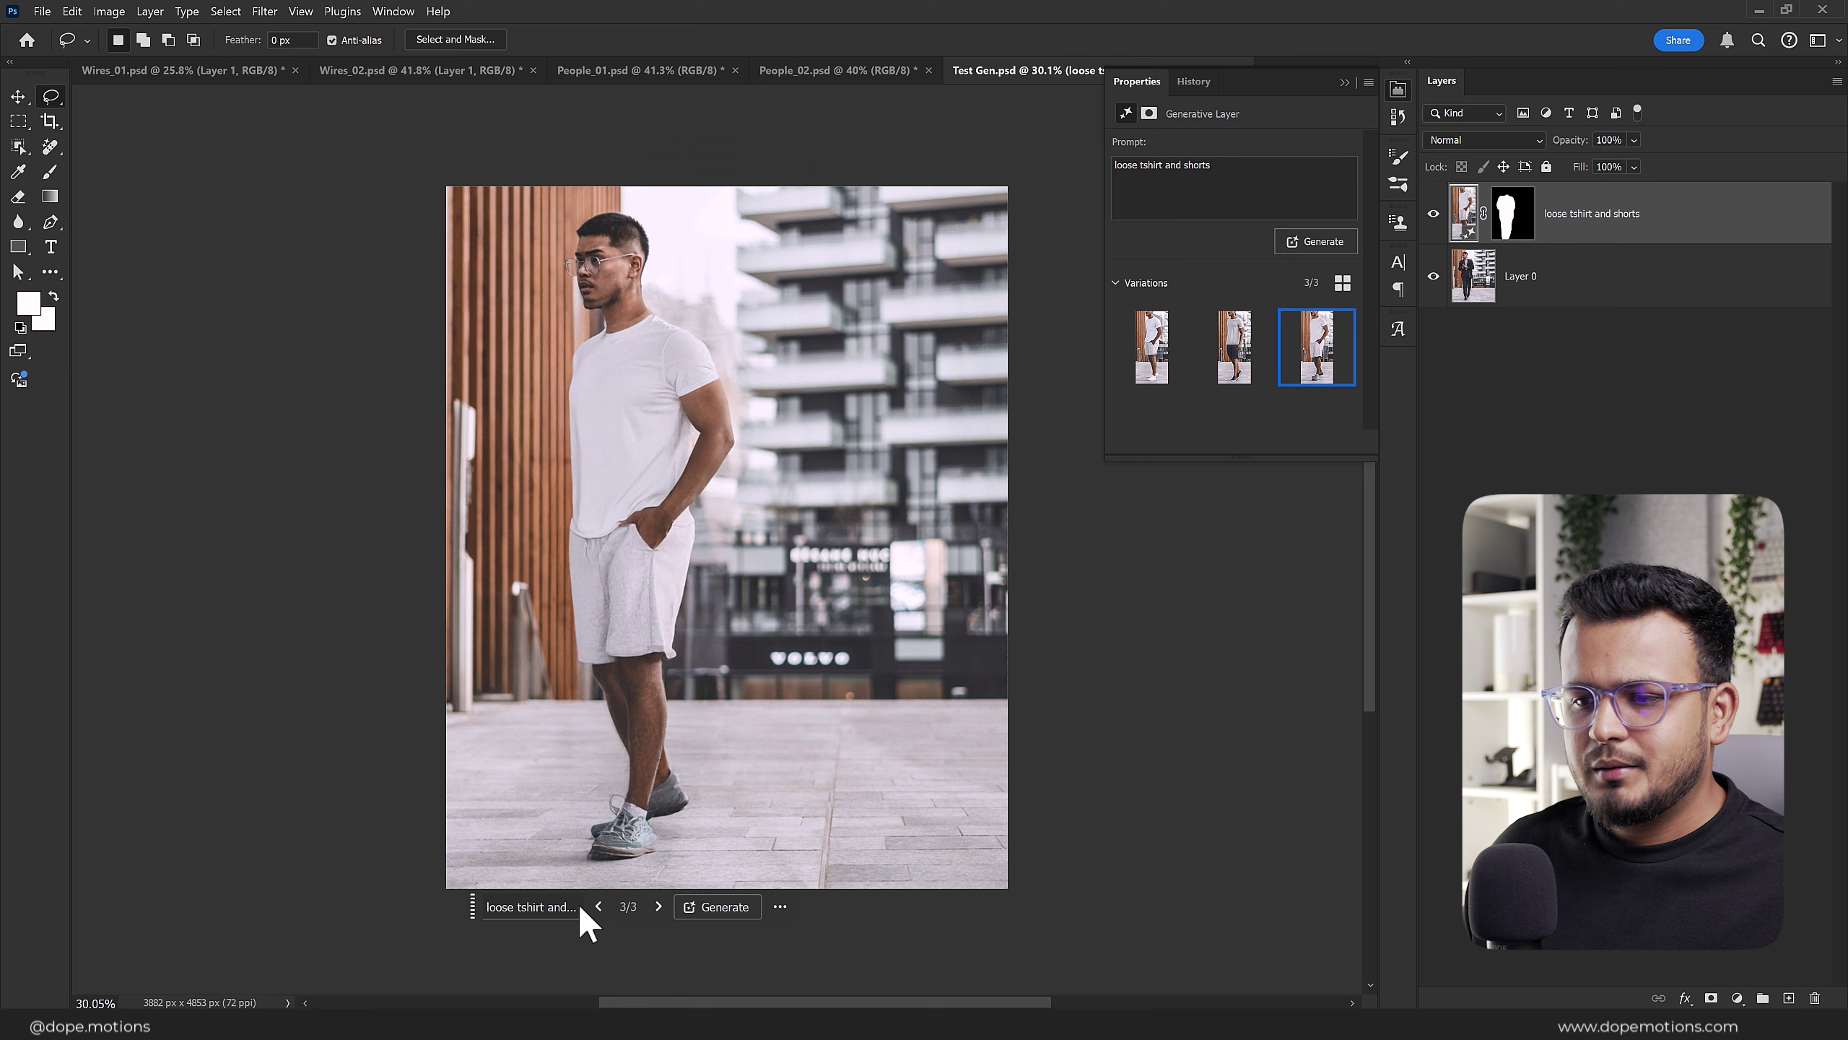
# Step: Generate three more outfit variations and view the teal shorts one
pyautogui.click(719, 905)
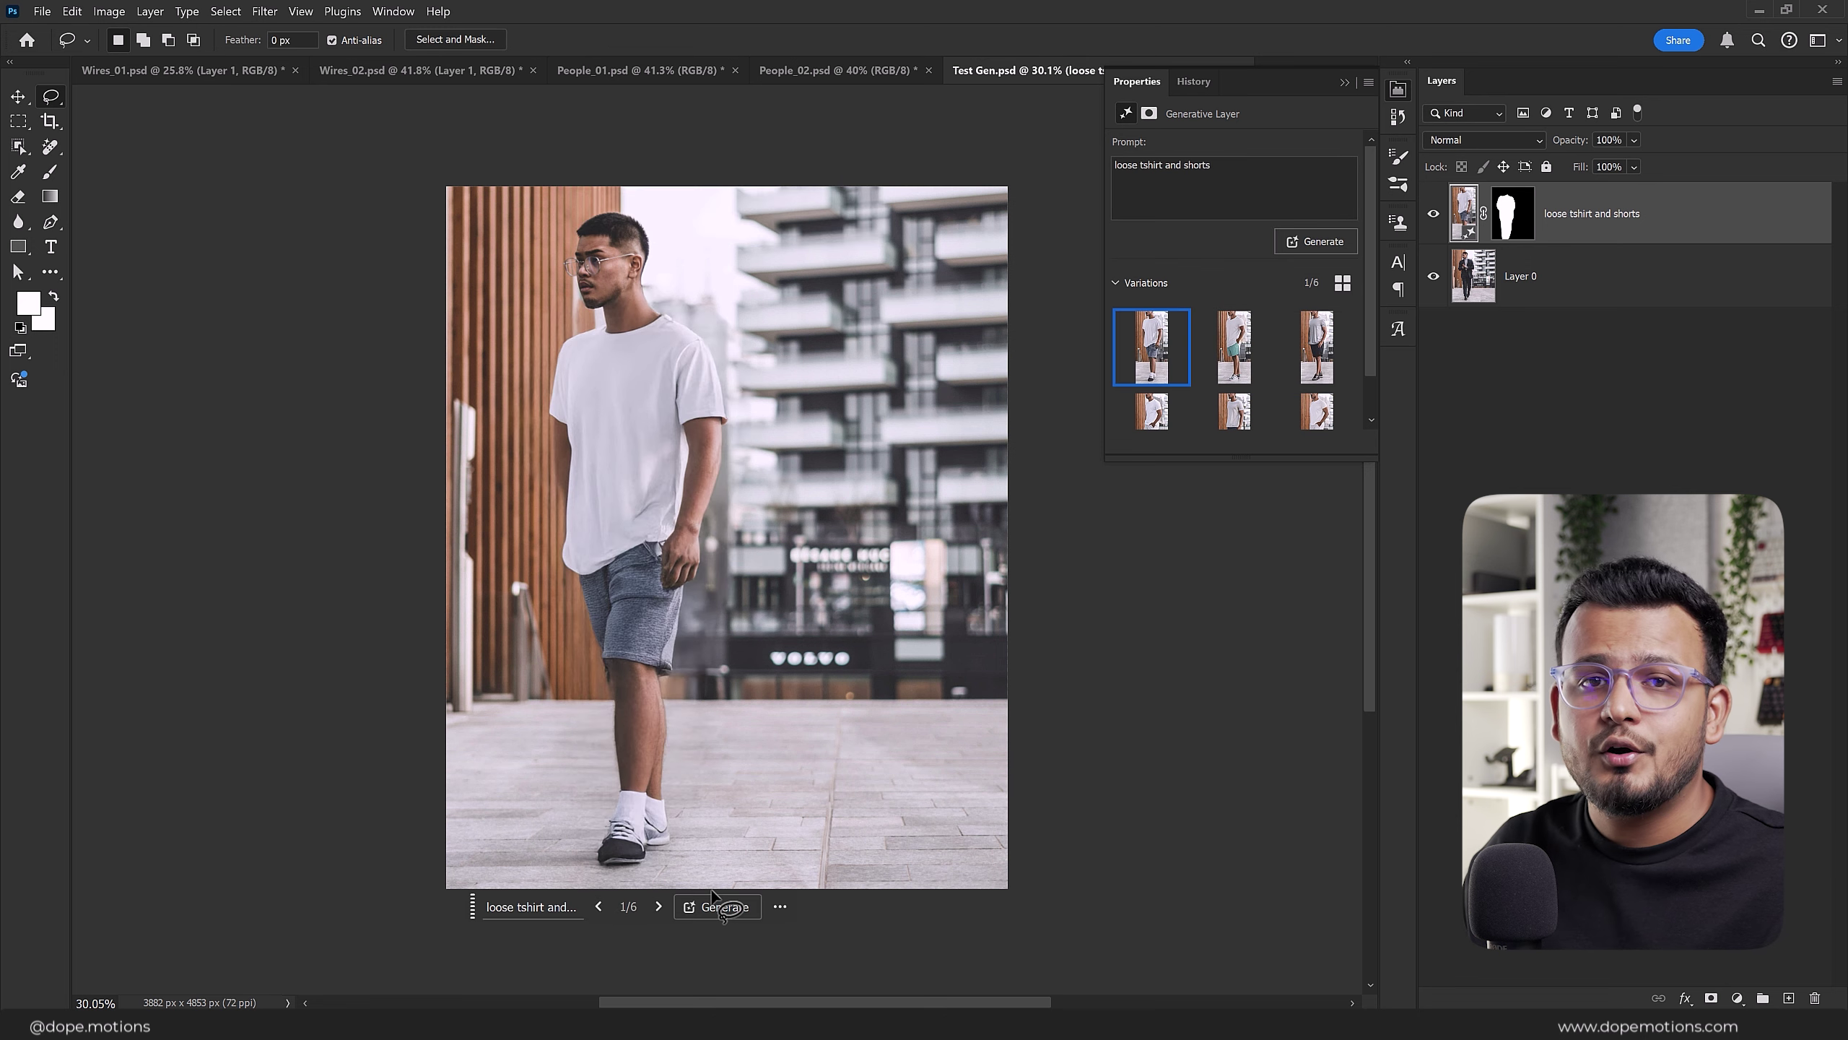
pyautogui.click(658, 906)
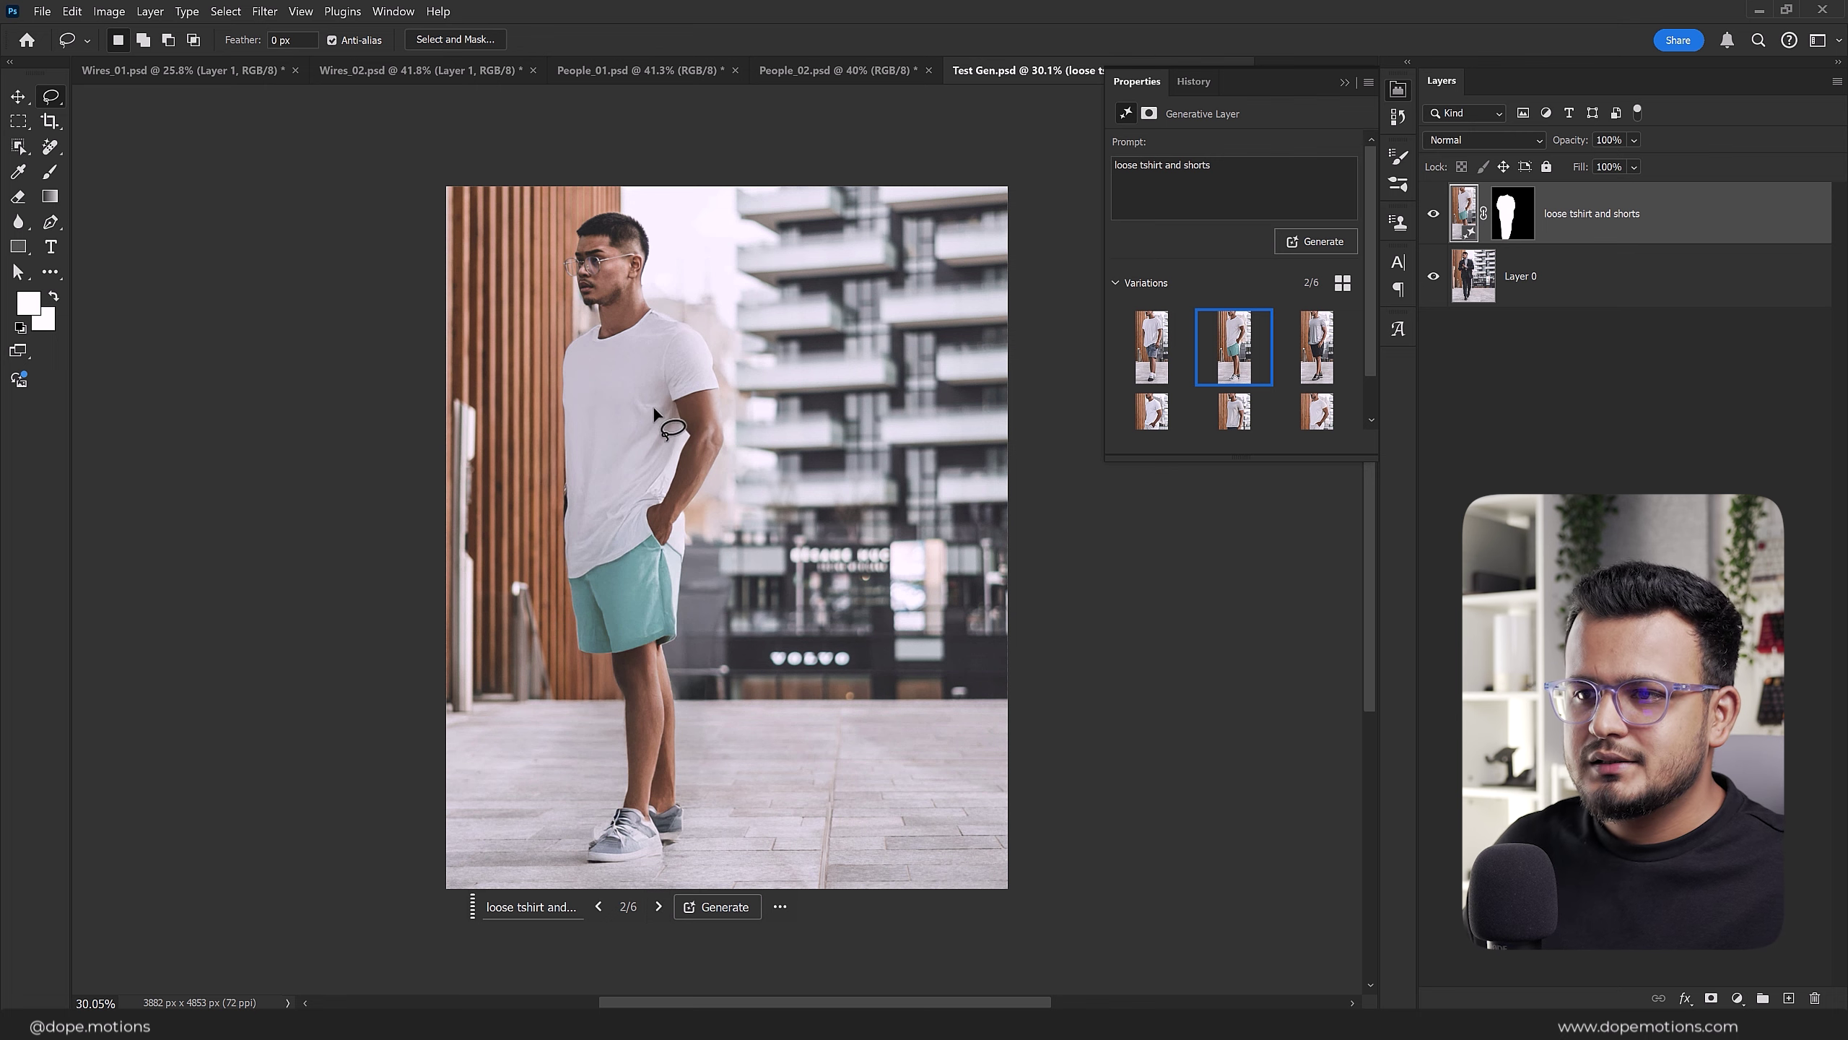
pyautogui.scroll(5, 655, 406)
pyautogui.scroll(-3, 631, 607)
pyautogui.scroll(-3, 619, 416)
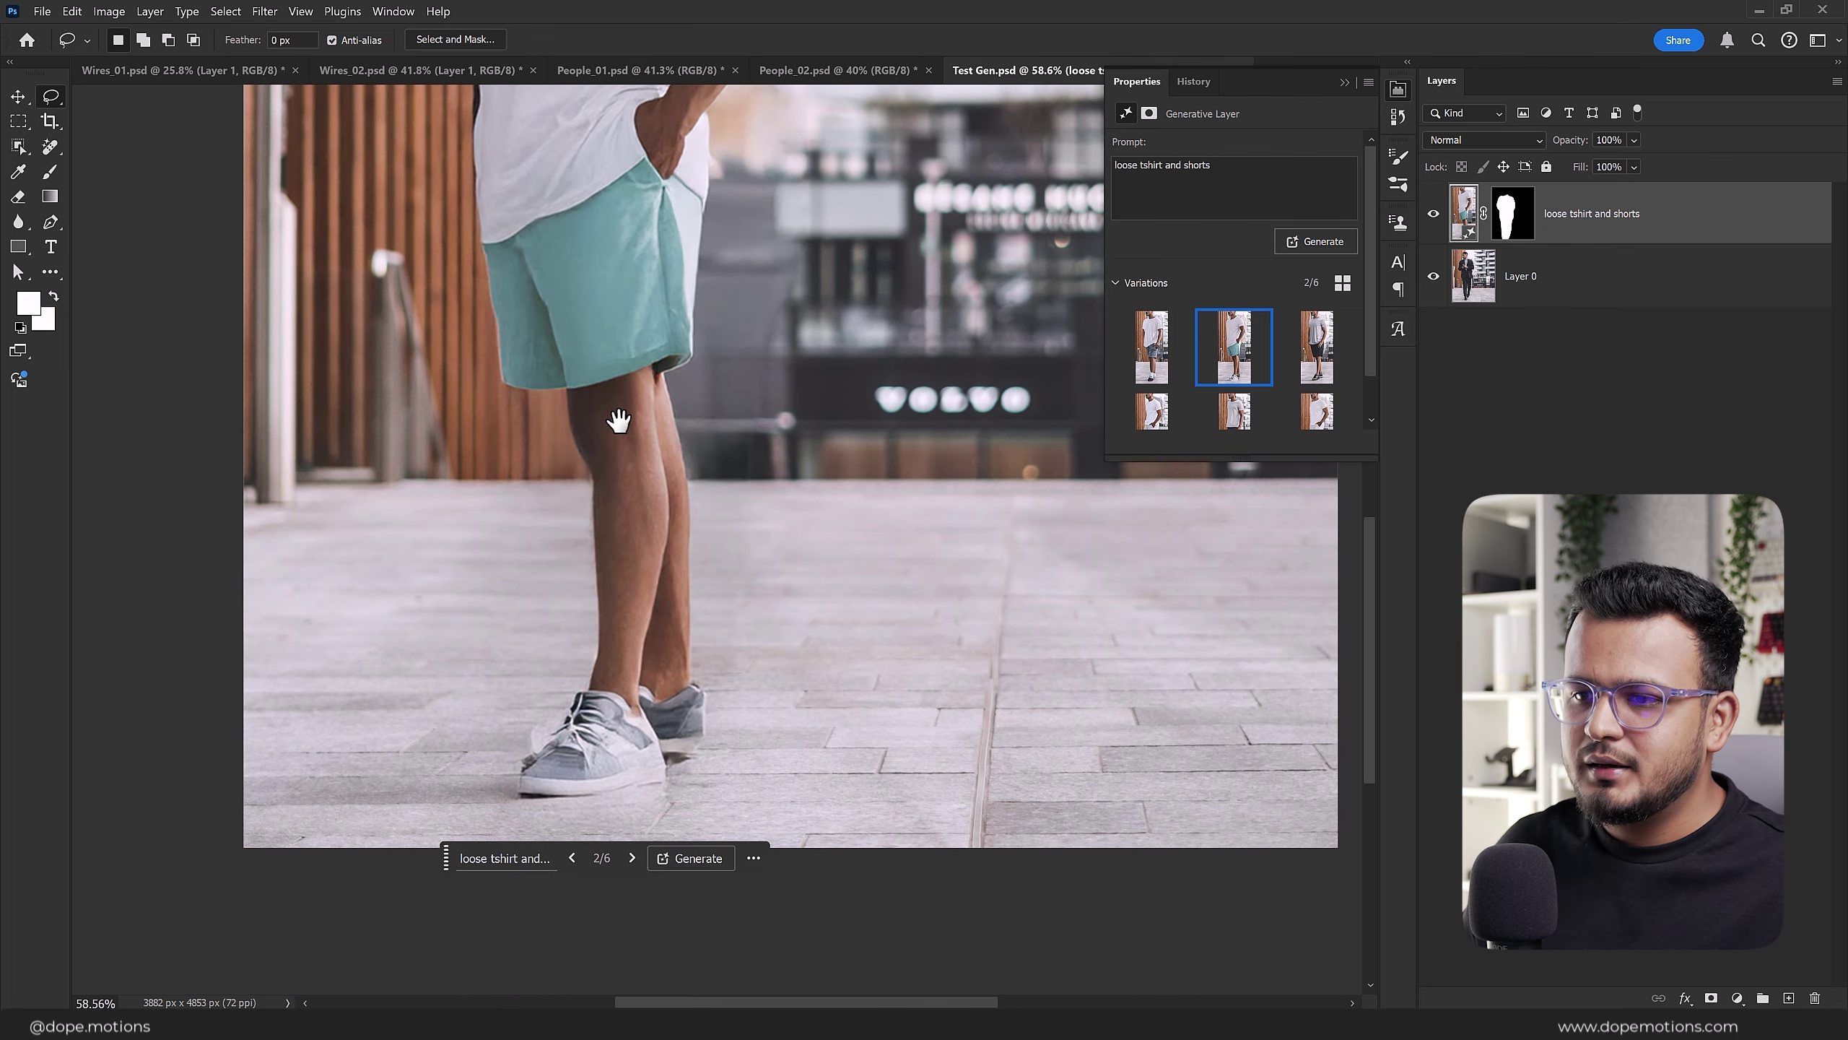
pyautogui.scroll(3, 686, 627)
pyautogui.scroll(-2, 686, 628)
pyautogui.scroll(-1, 655, 568)
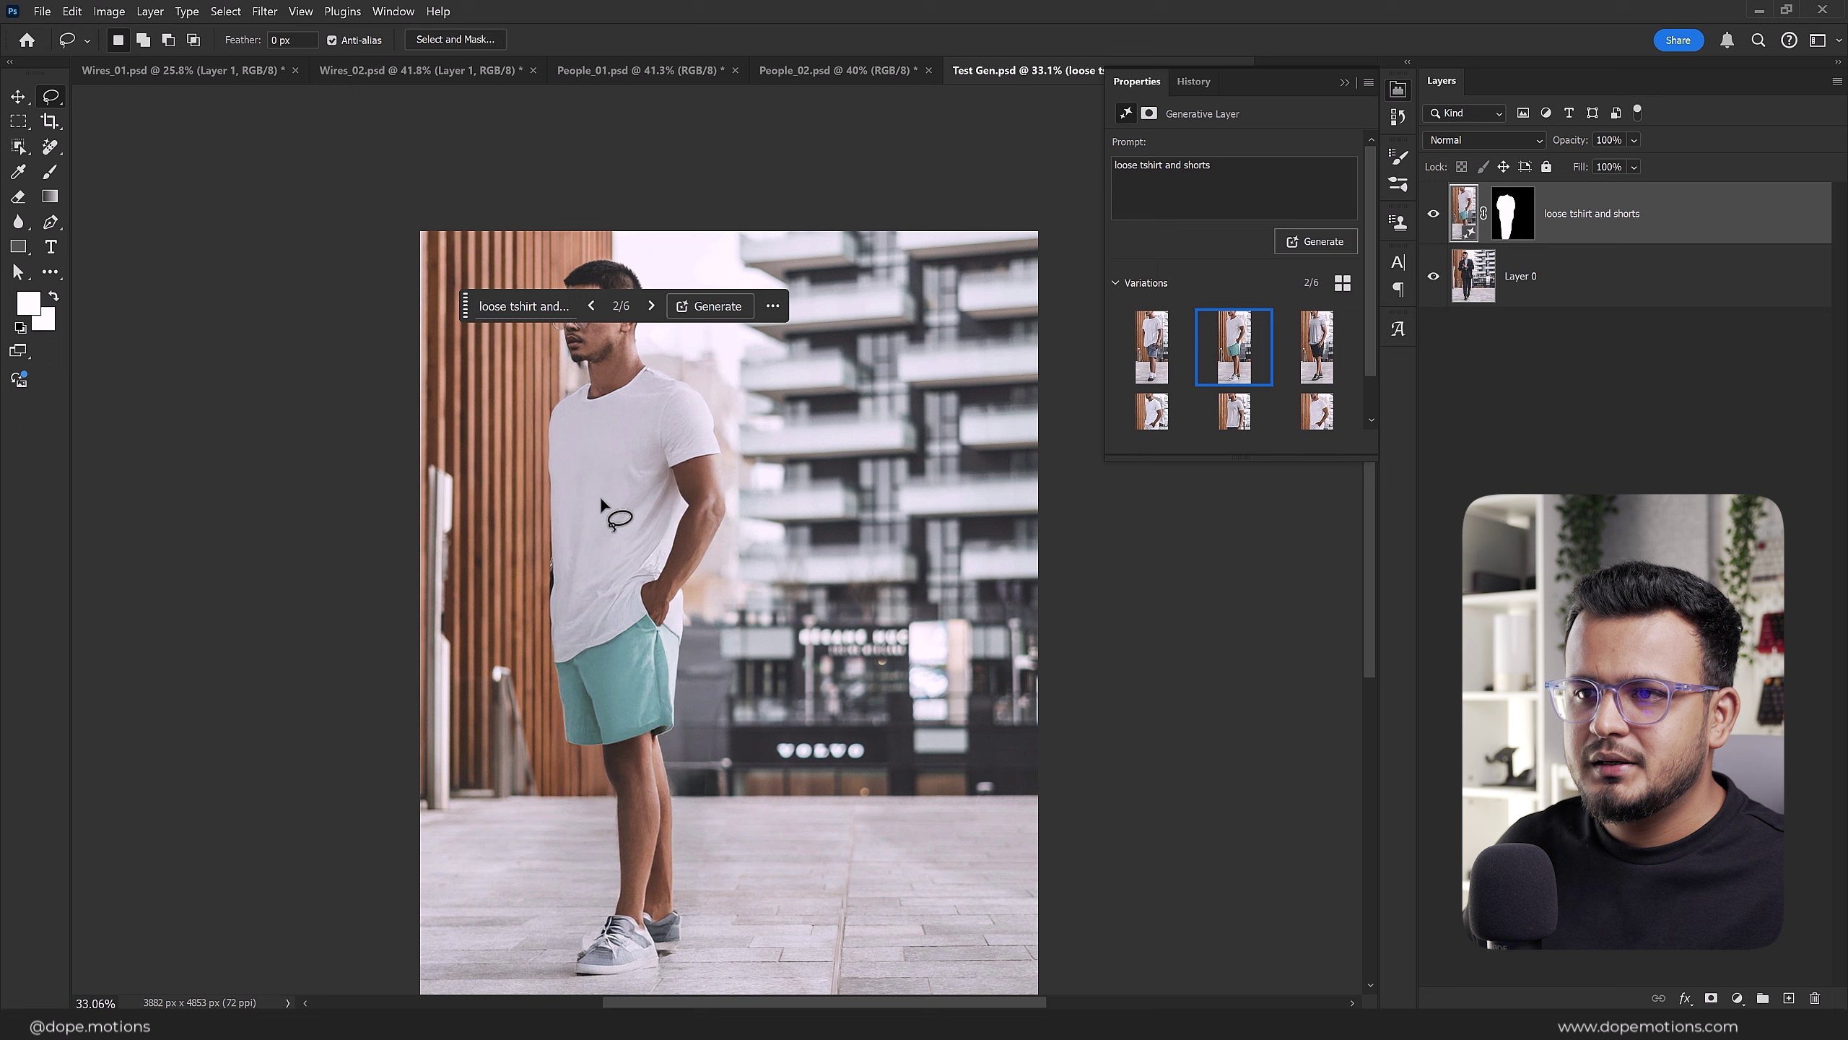
pyautogui.scroll(-1, 640, 539)
# Step: Recentre the figure and step through the grey-tee, all-white, navy-shorts and final white variations
pyautogui.moveTo(637, 528); pyautogui.dragTo(639, 595)
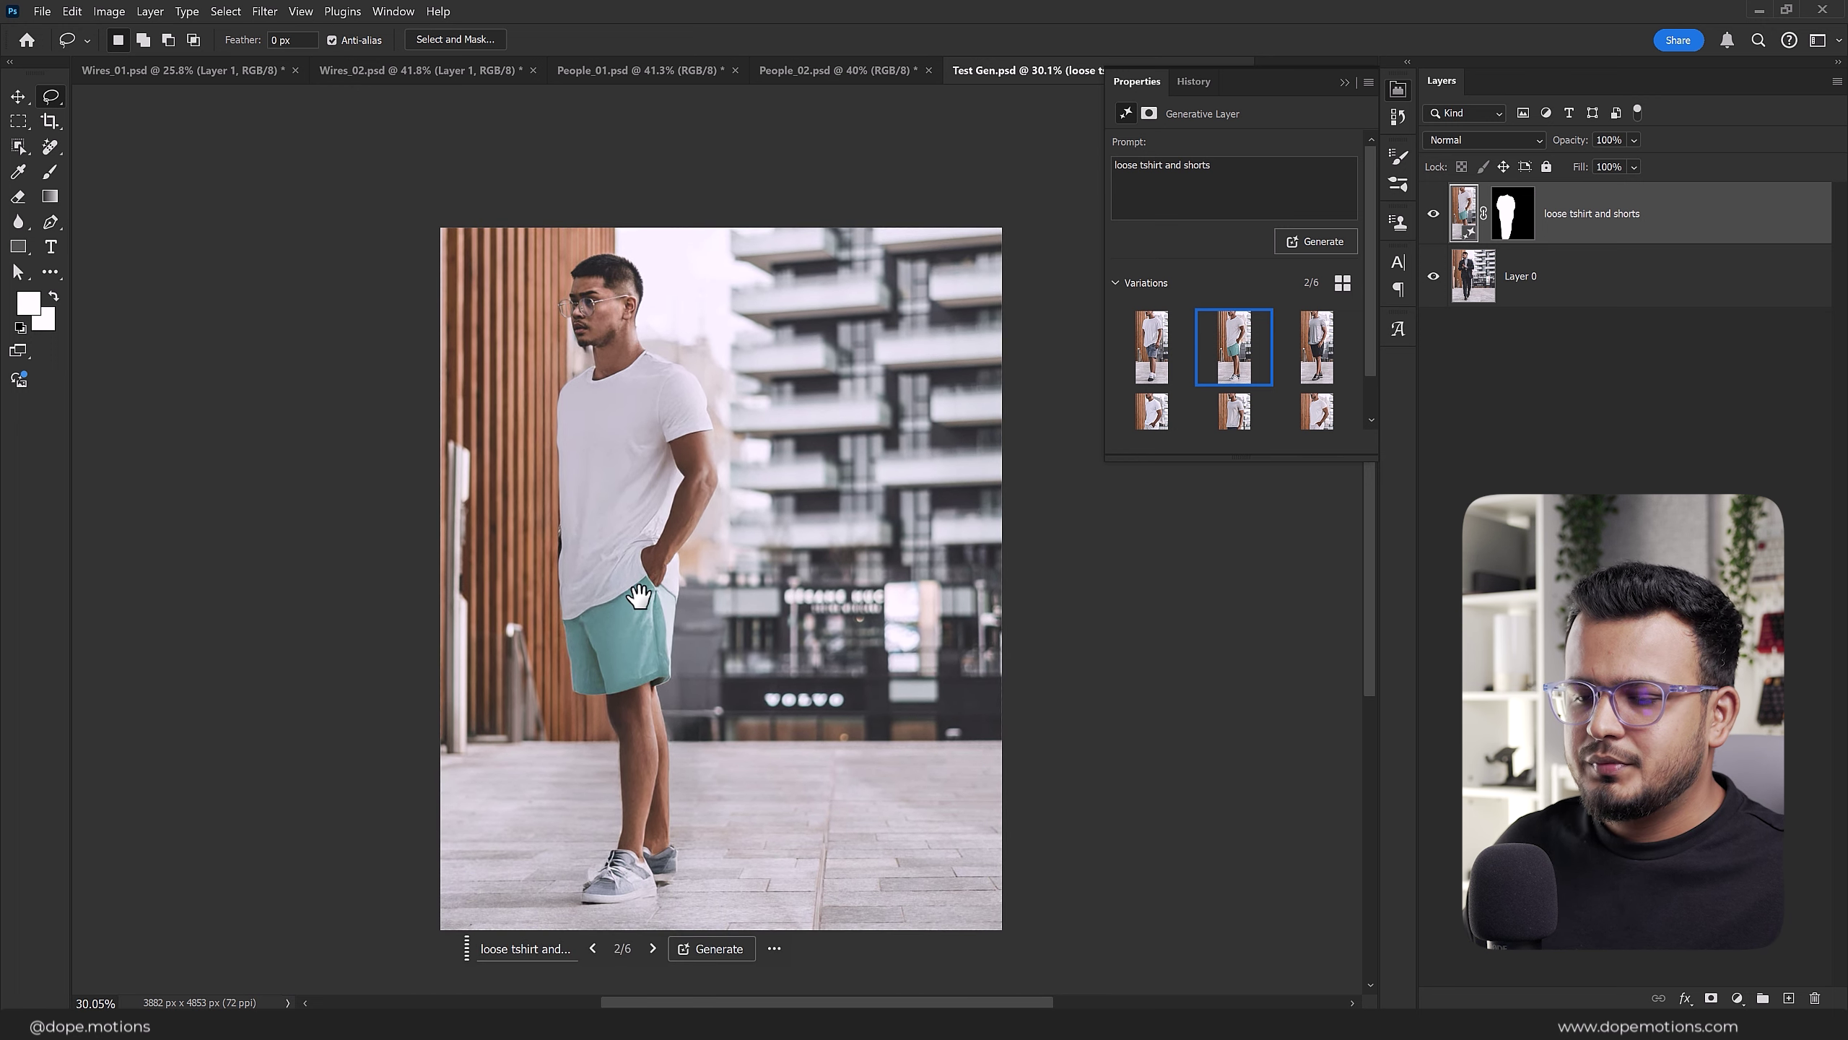
pyautogui.click(653, 947)
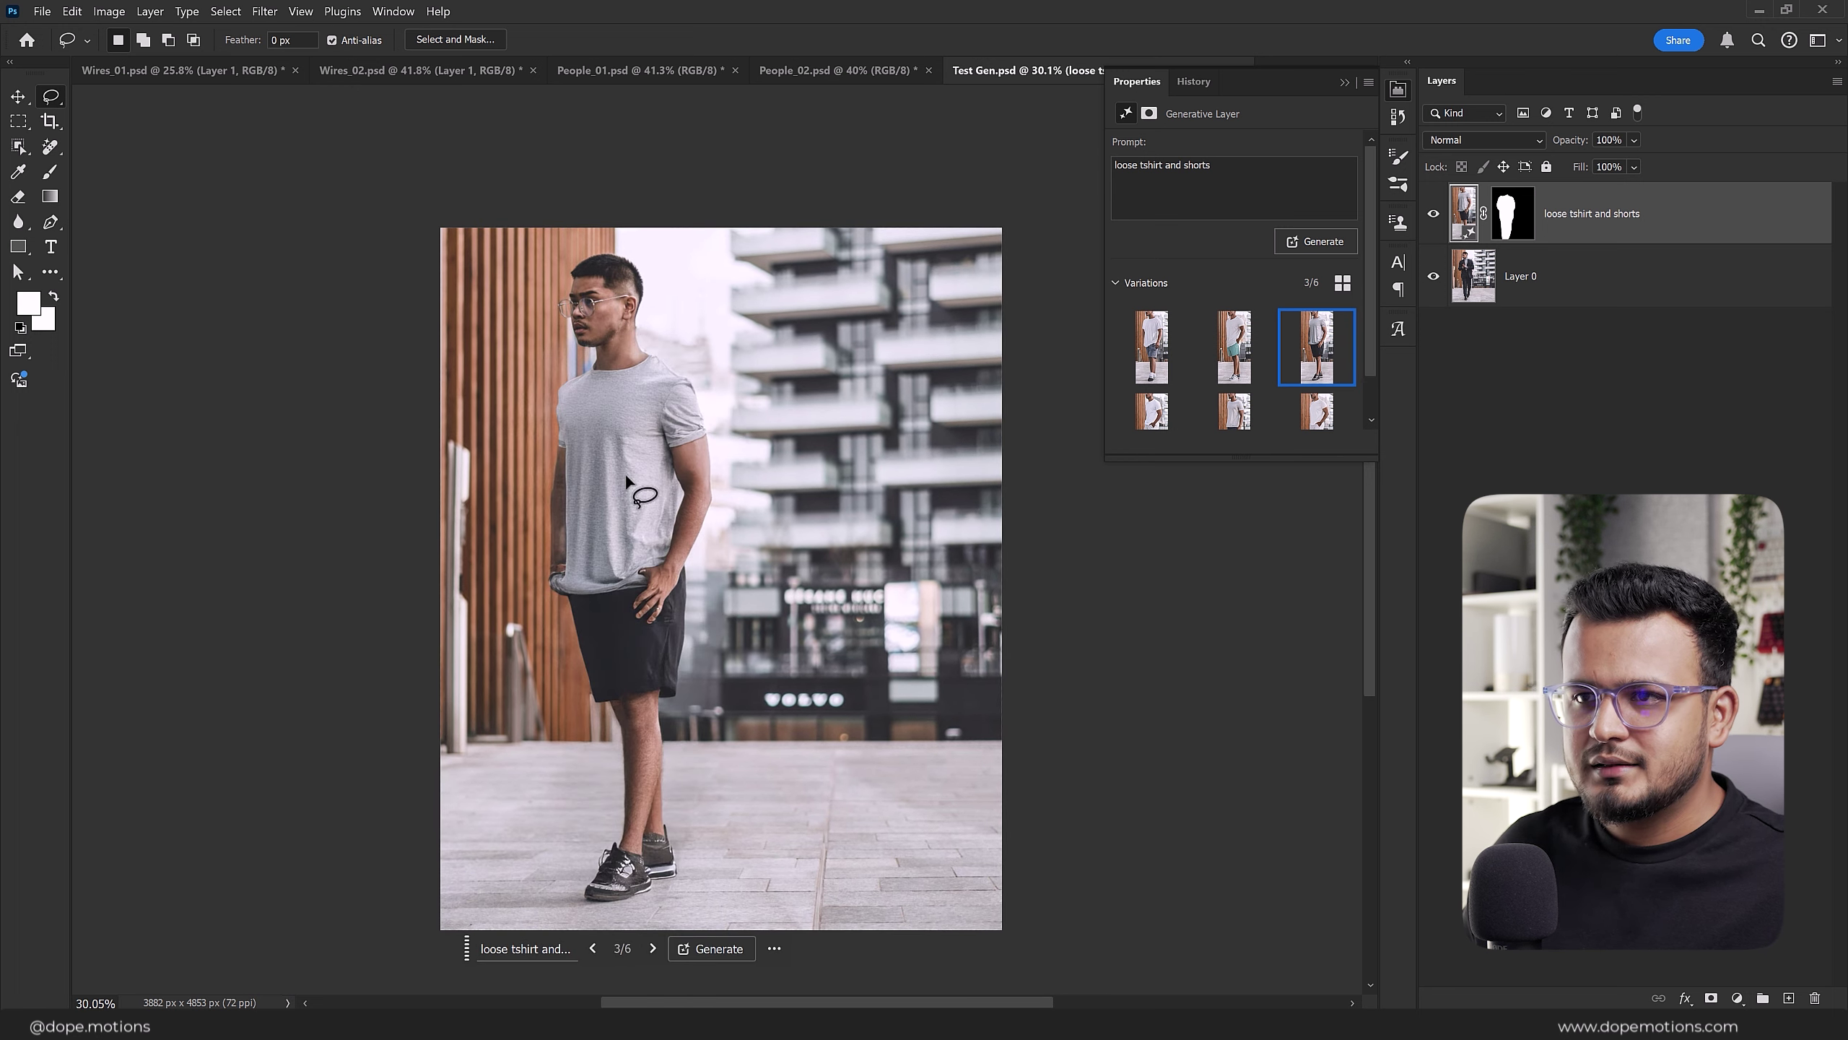
pyautogui.click(653, 949)
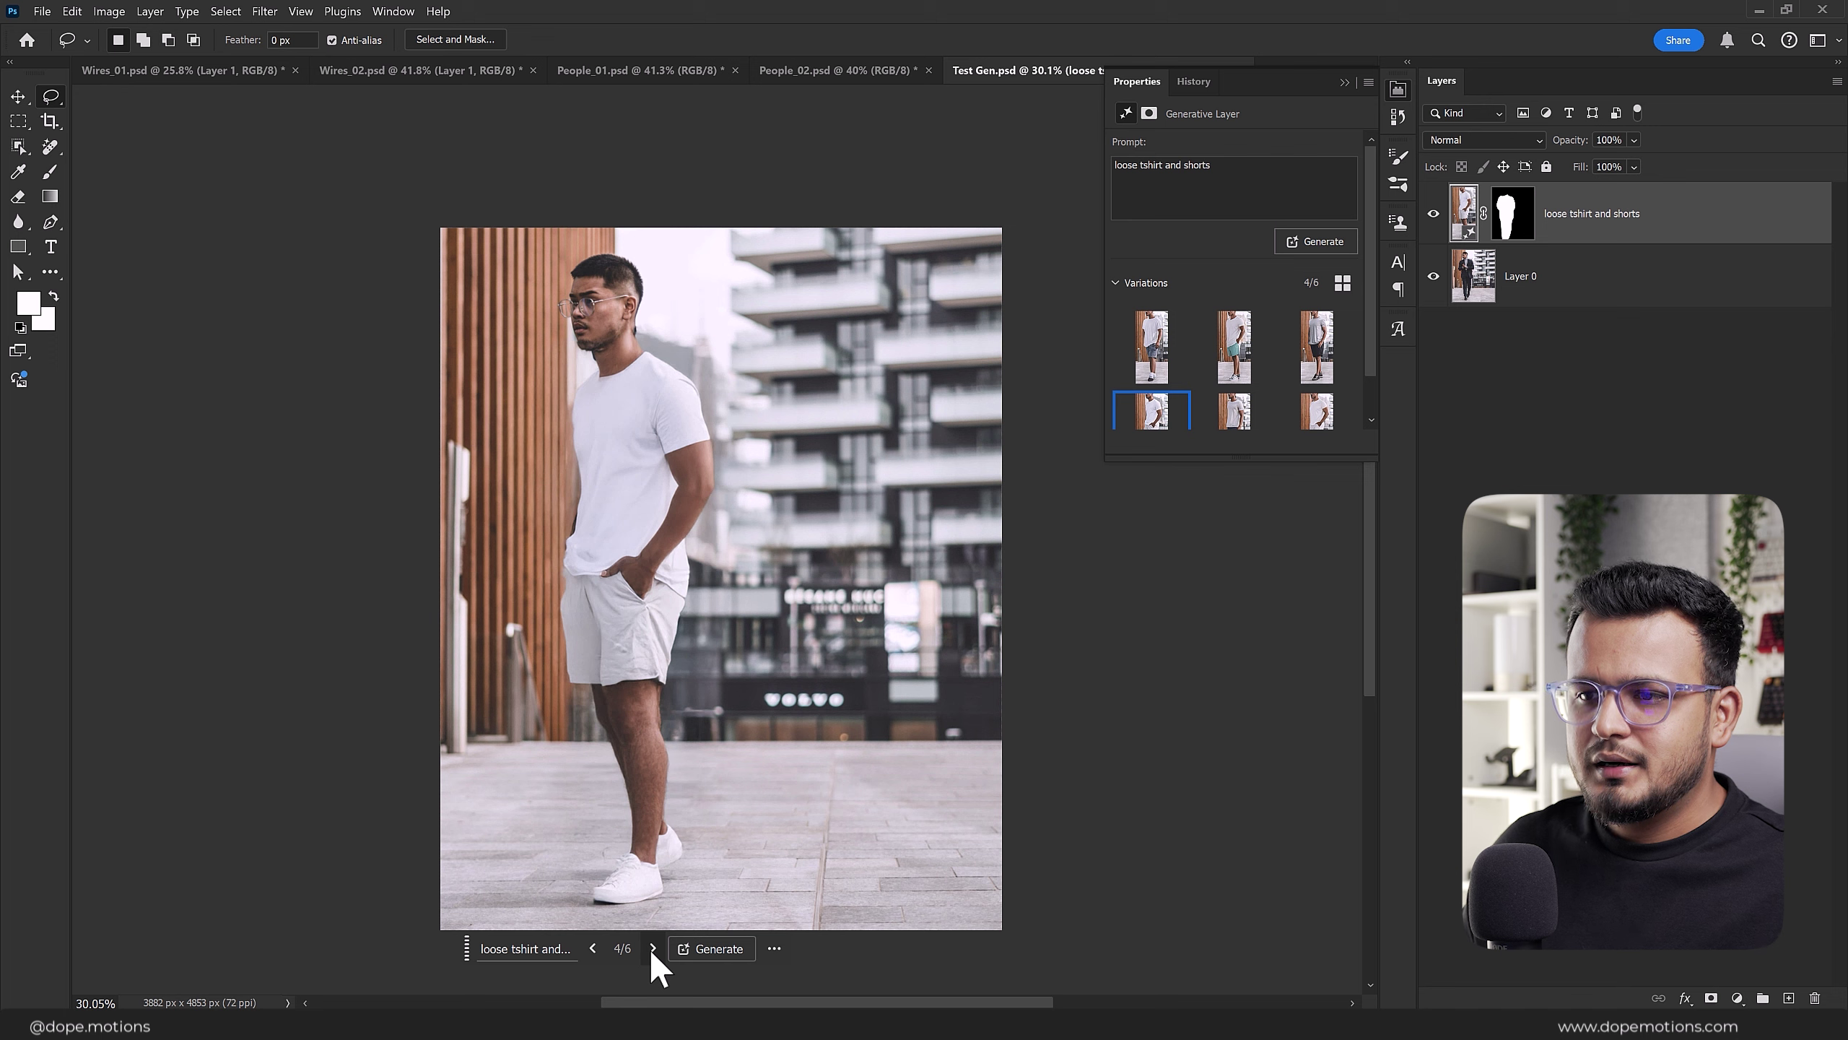
pyautogui.click(653, 949)
pyautogui.click(653, 949)
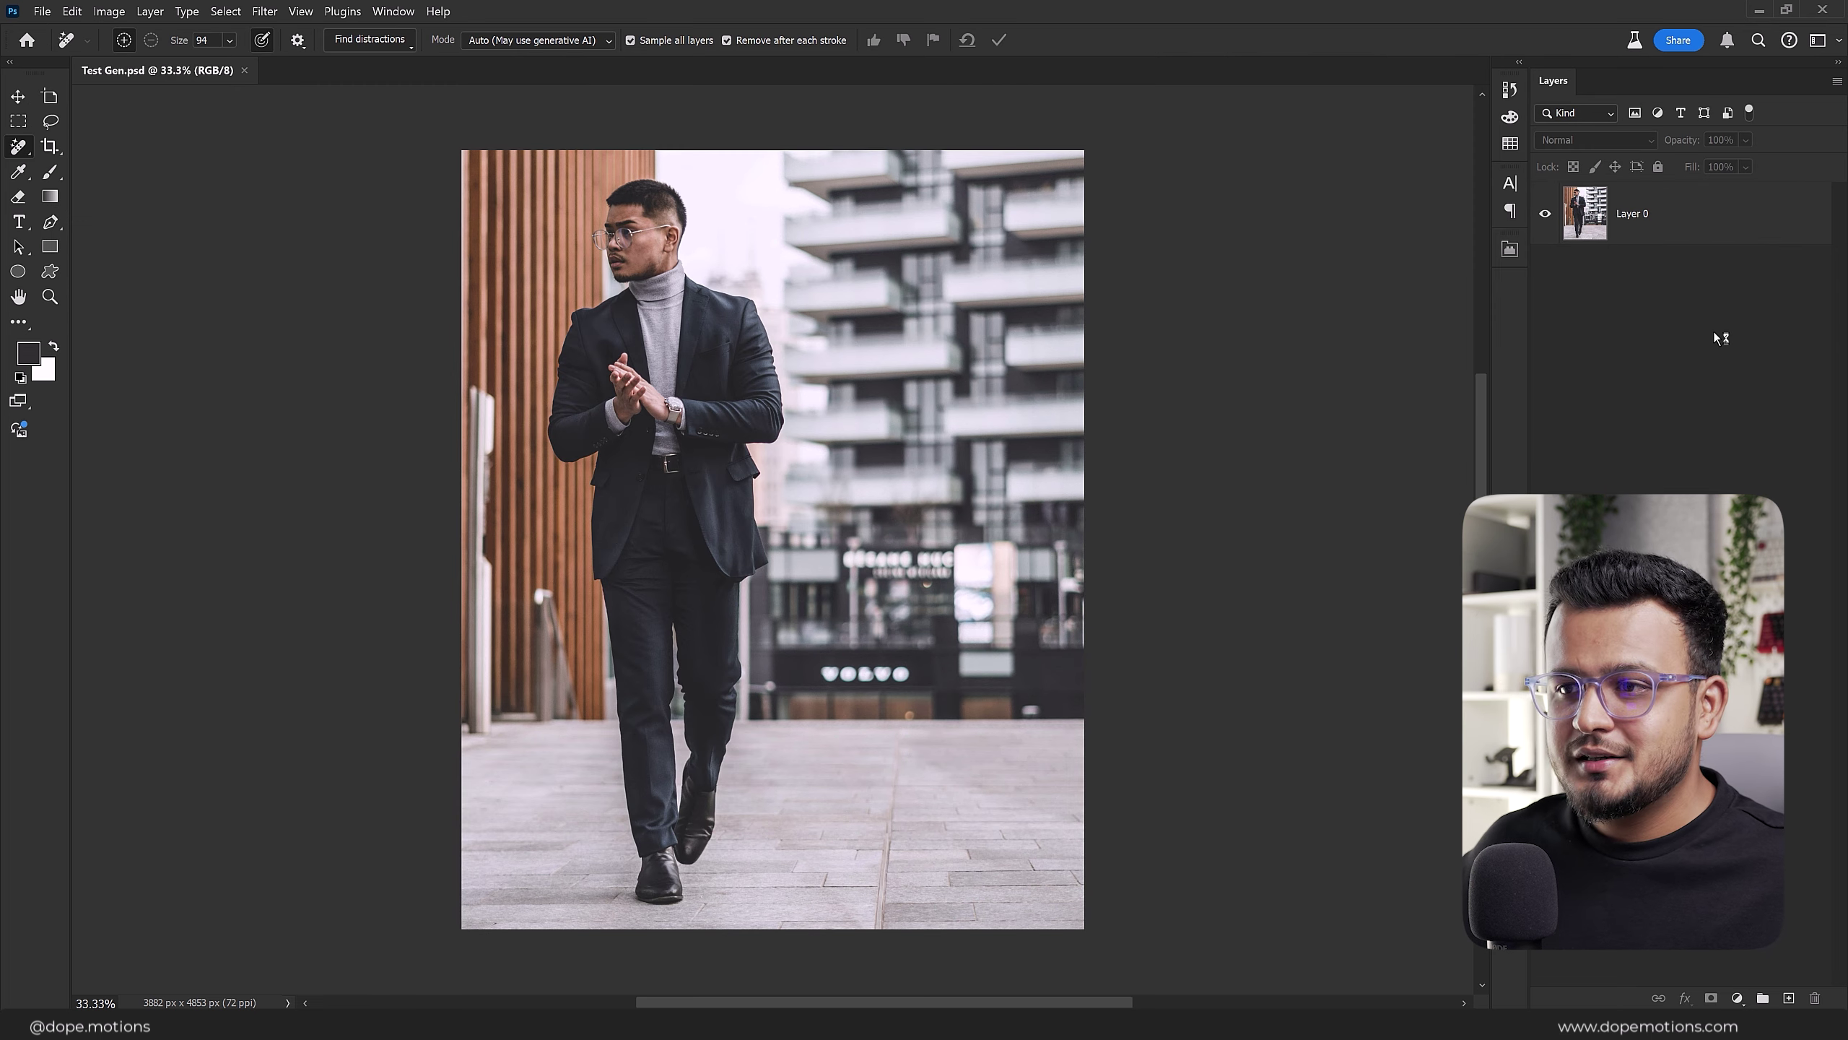
# Step: Open the Generative Workspace from the Edit menu and reposition its window
pyautogui.click(73, 11)
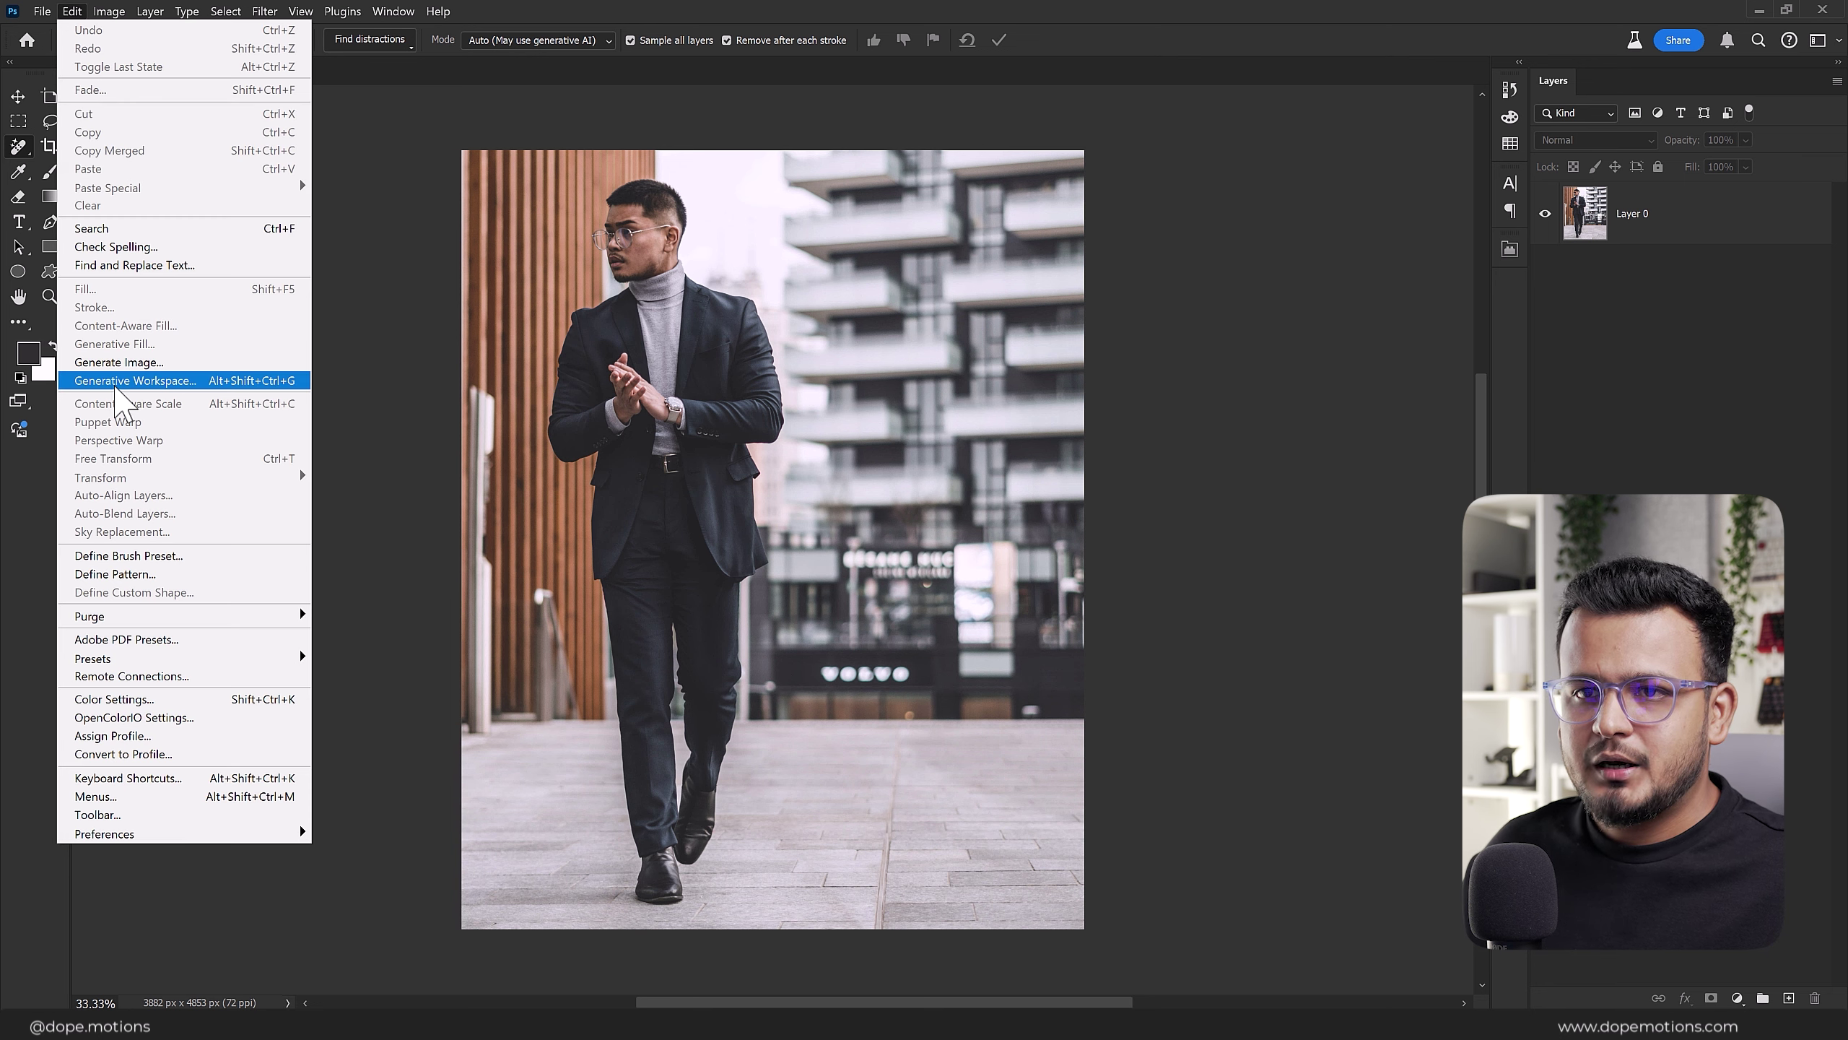
pyautogui.click(120, 381)
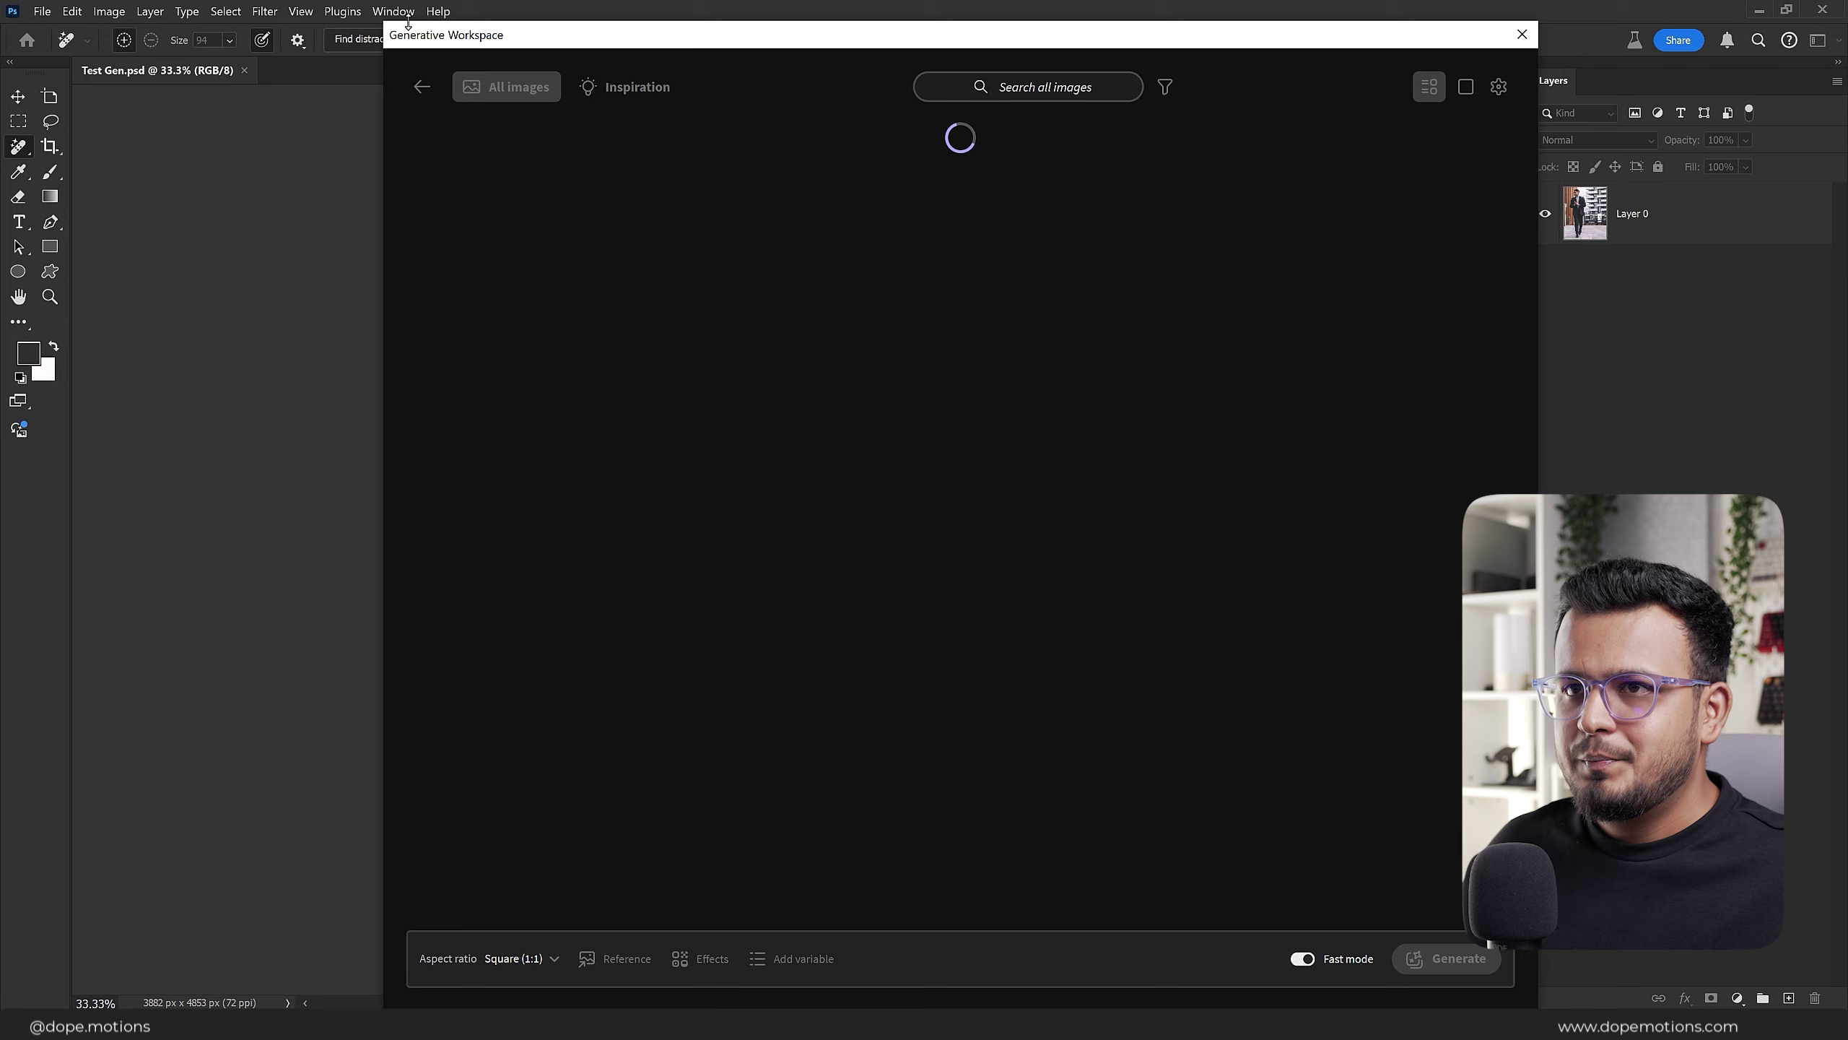
pyautogui.moveTo(812, 34); pyautogui.dragTo(730, 26)
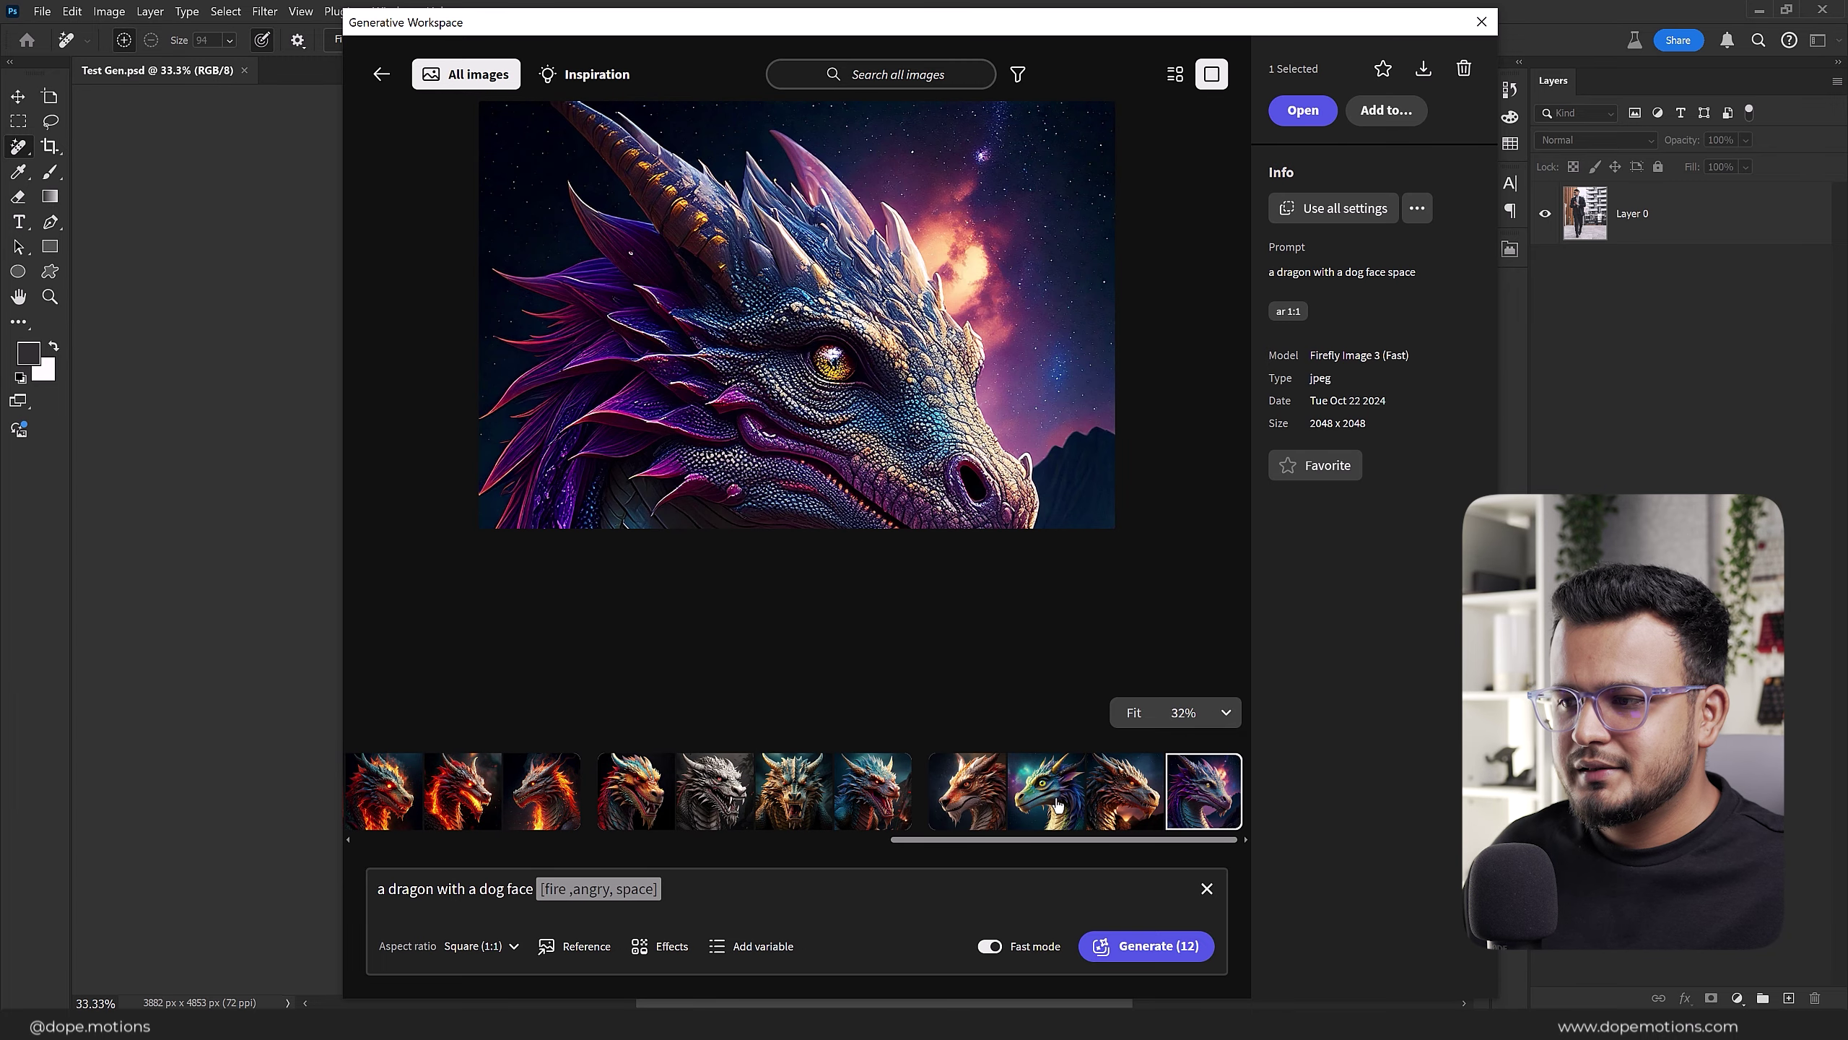
# Step: Preview a different dragon image at 50% zoom and pan around it
pyautogui.click(1119, 794)
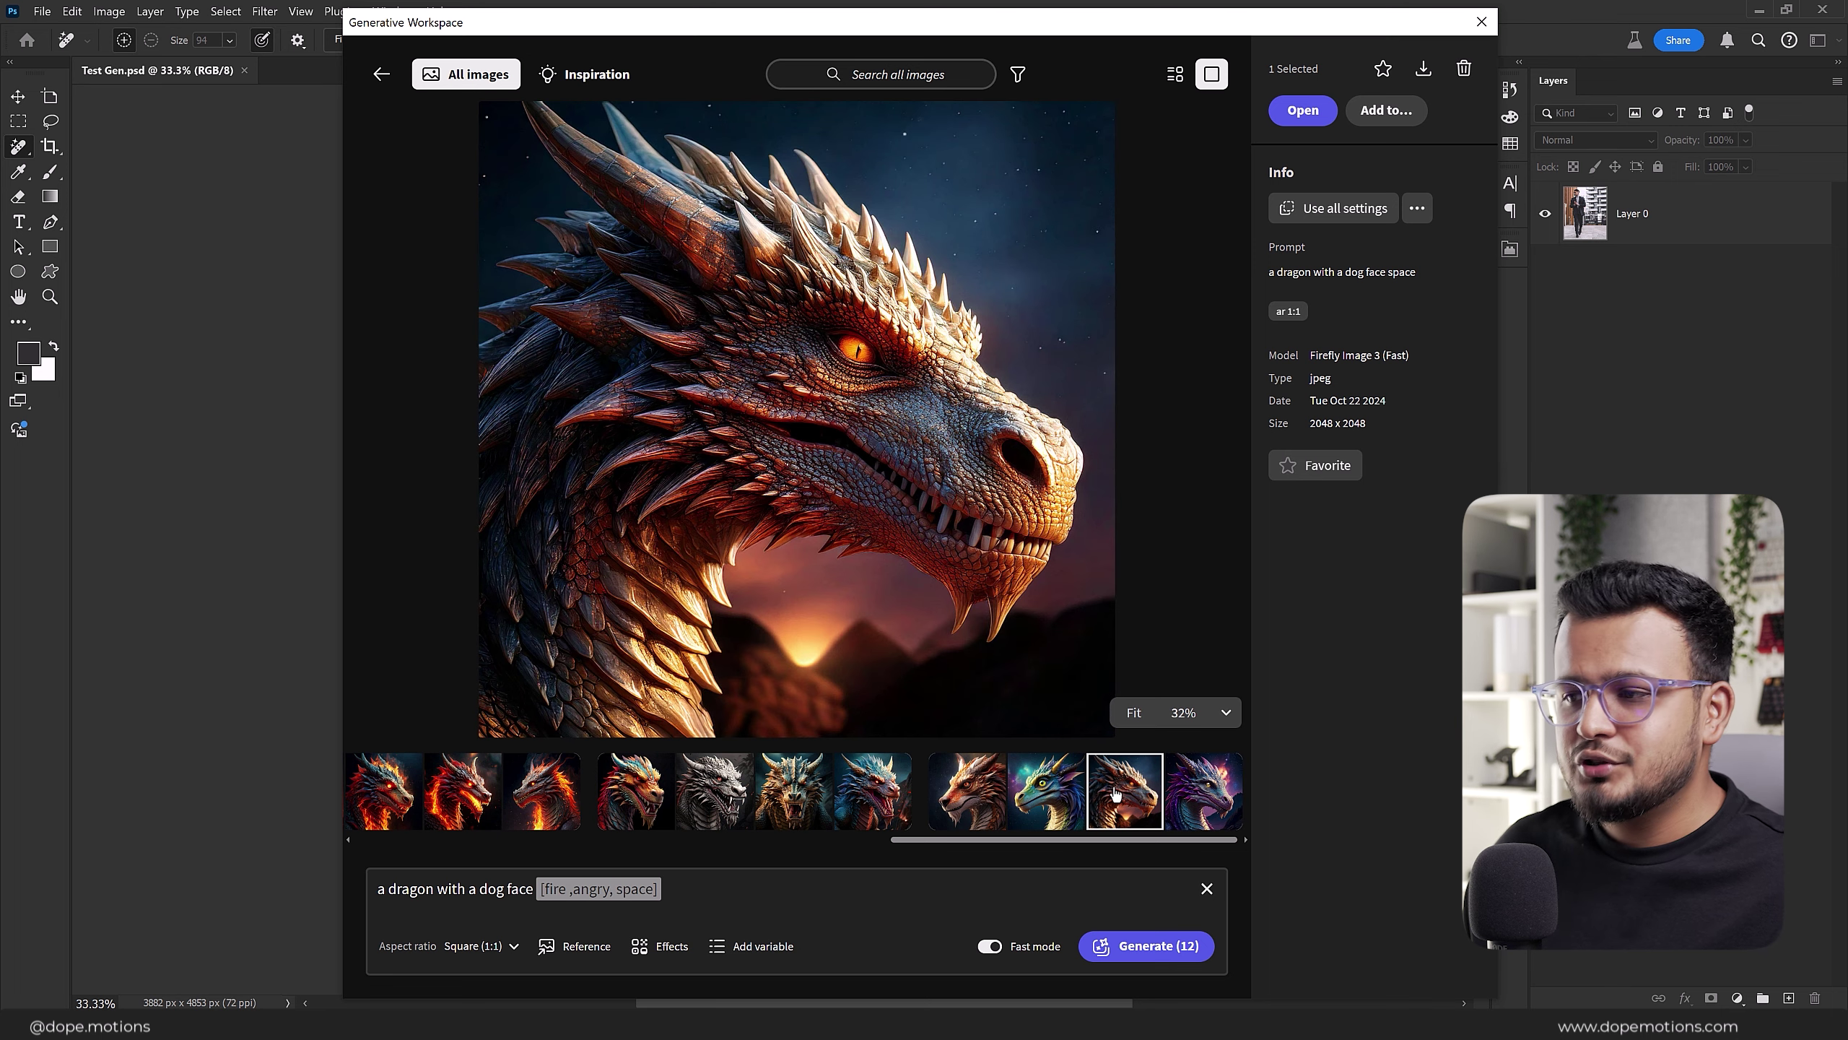
pyautogui.click(1222, 712)
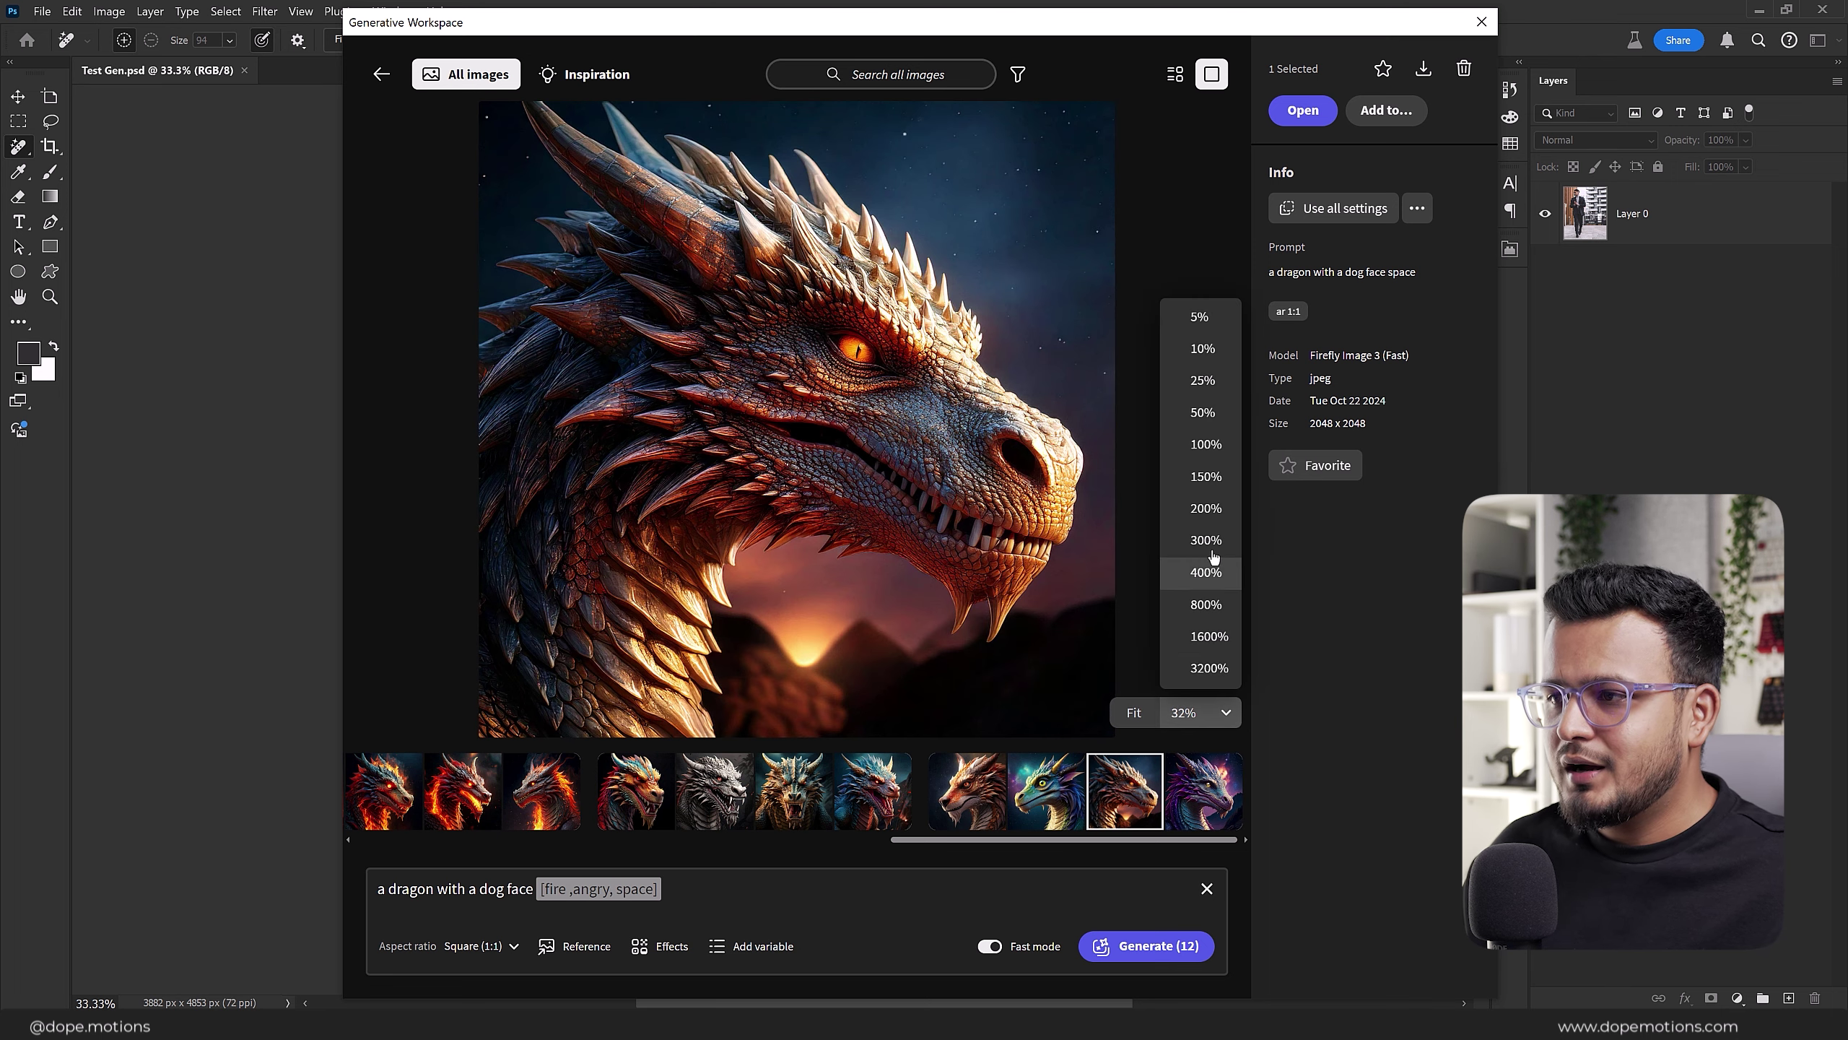
pyautogui.click(1209, 414)
pyautogui.moveTo(735, 313)
pyautogui.mouseDown()
pyautogui.moveTo(835, 481)
pyautogui.moveTo(640, 507)
pyautogui.moveTo(734, 536)
pyautogui.moveTo(648, 405)
pyautogui.moveTo(854, 397)
pyautogui.mouseUp()
# Step: Replace the dragon prompt with 'a dog in sports car made of cloud' and generate four images
pyautogui.click(383, 76)
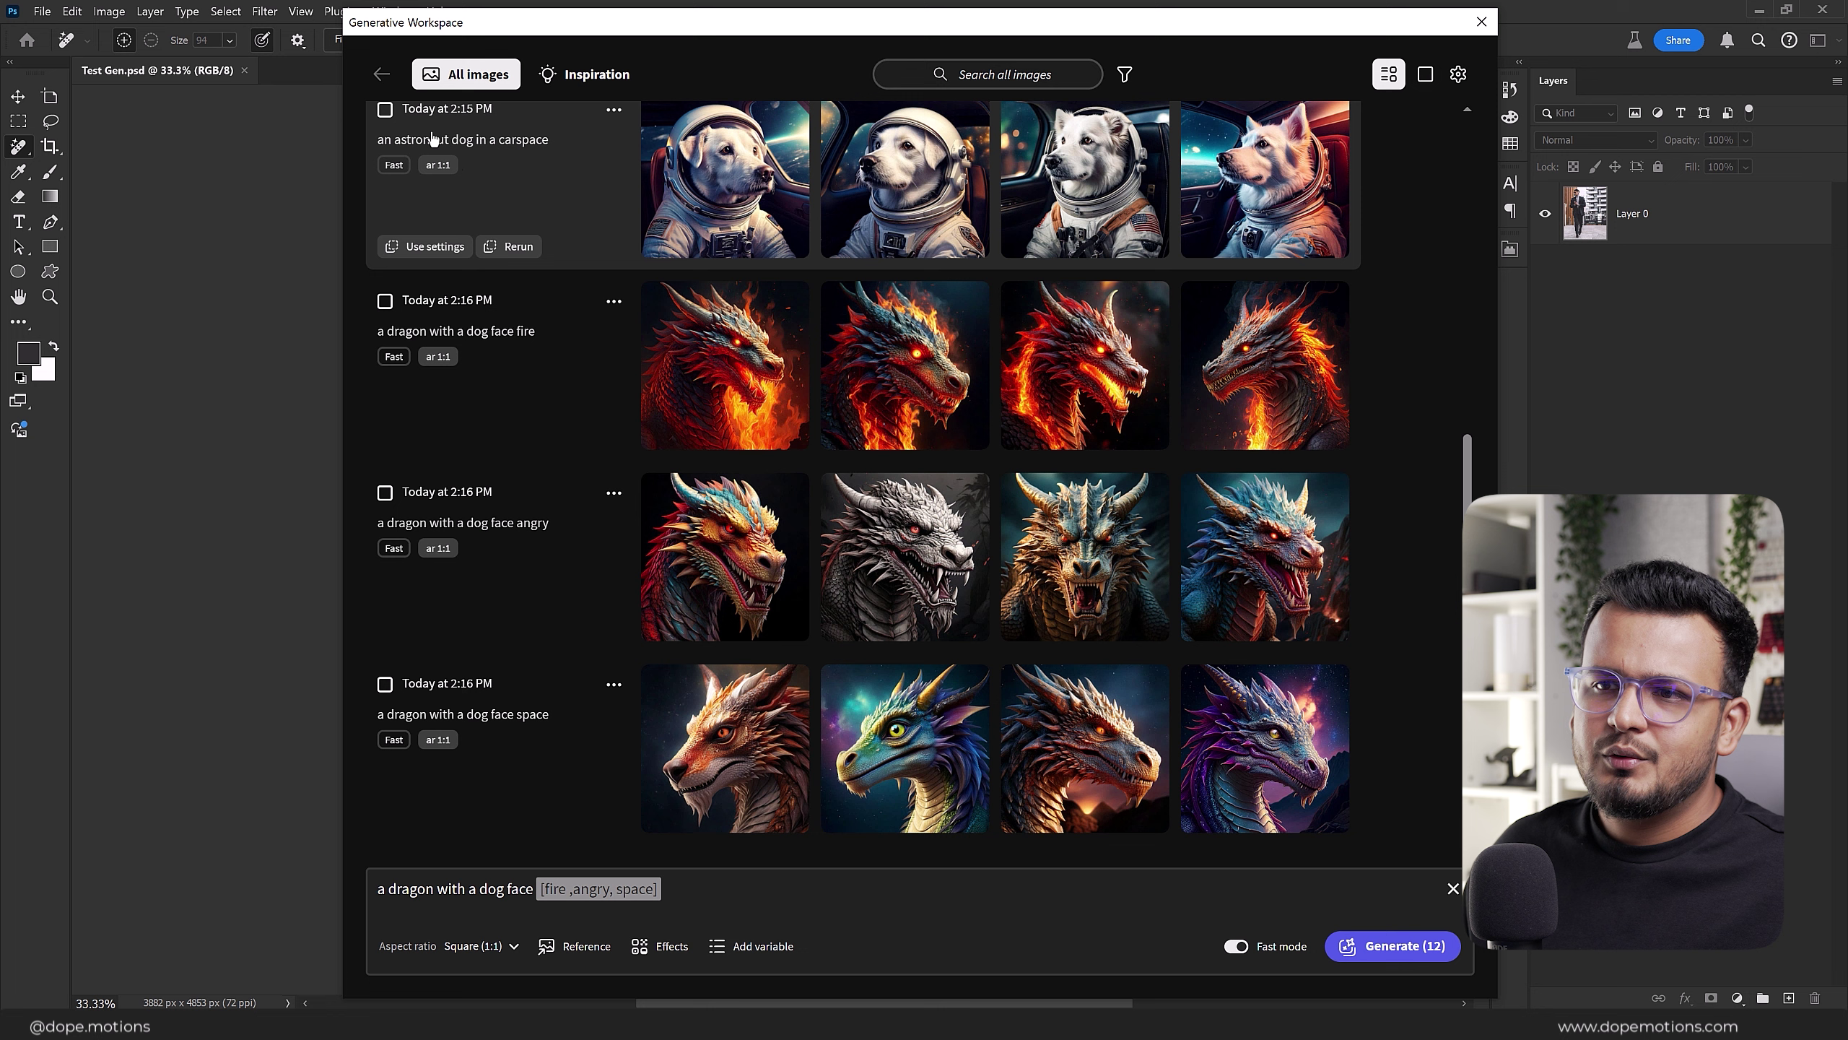
pyautogui.moveTo(690, 891); pyautogui.dragTo(377, 893)
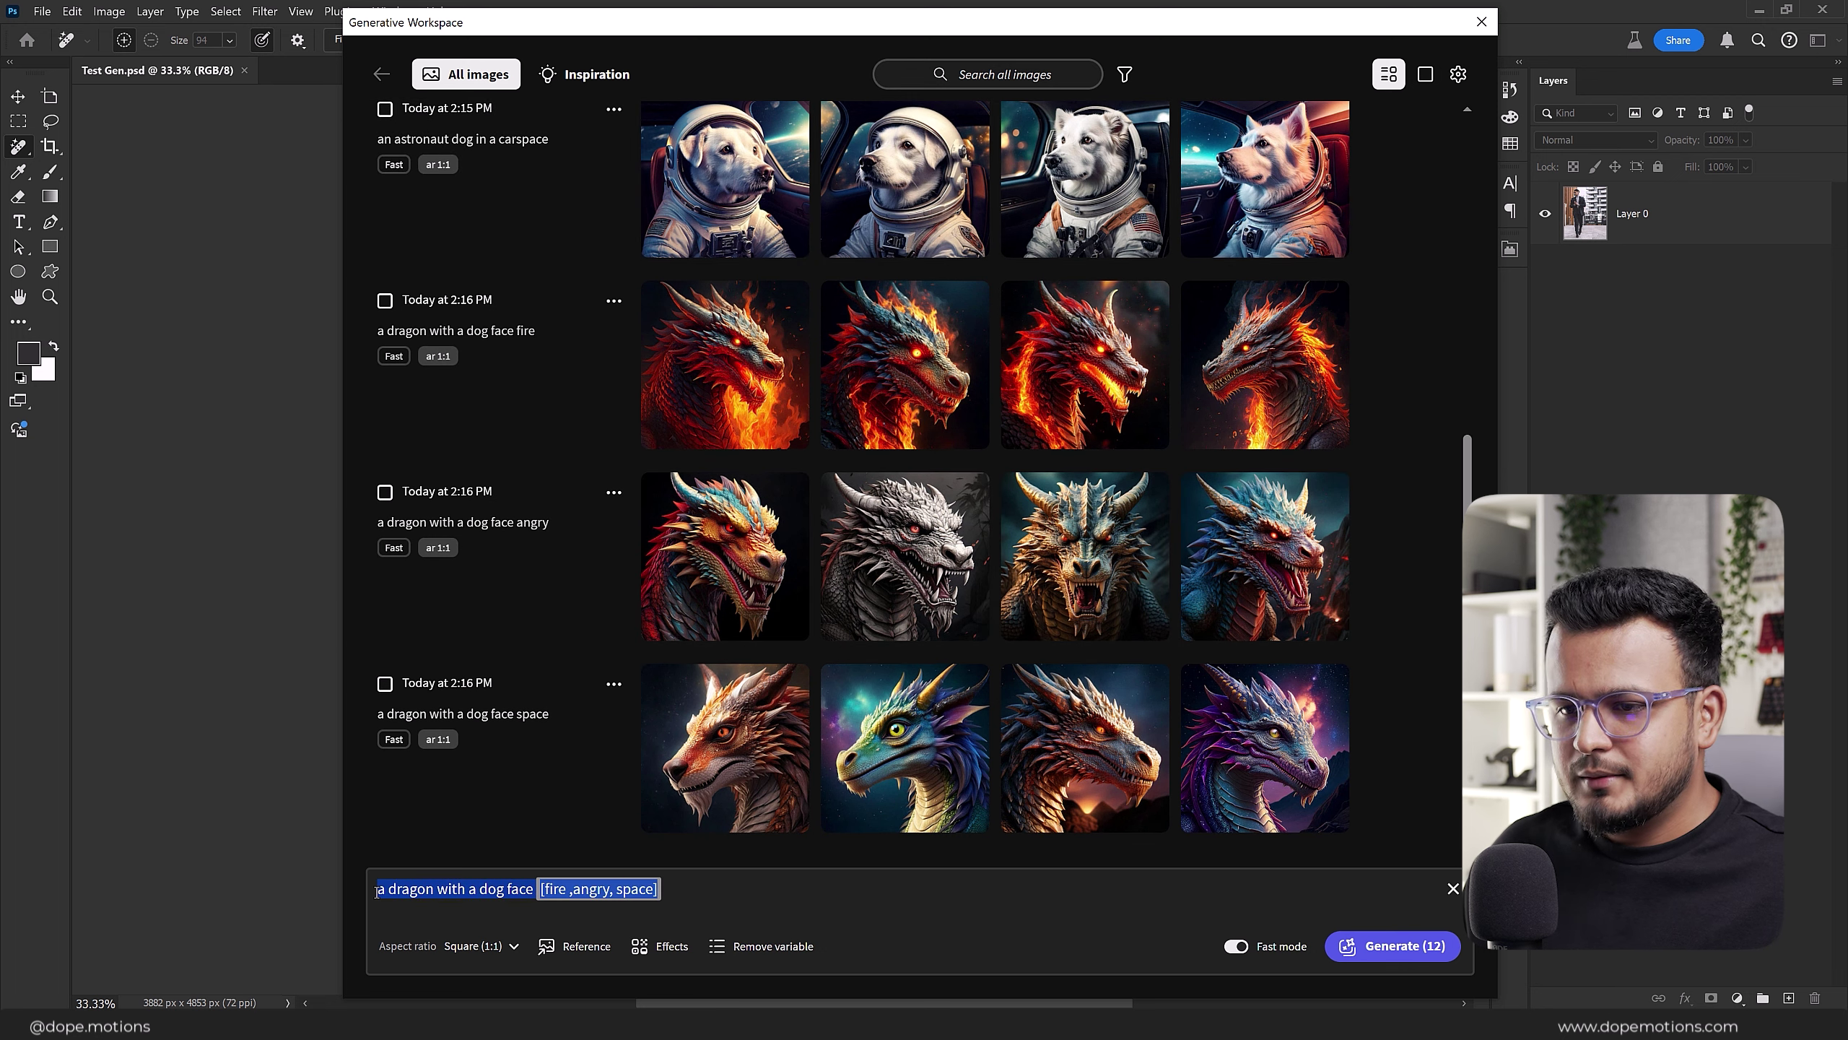
pyautogui.press('BackSpace')
pyautogui.write('a dog in sports car made of')
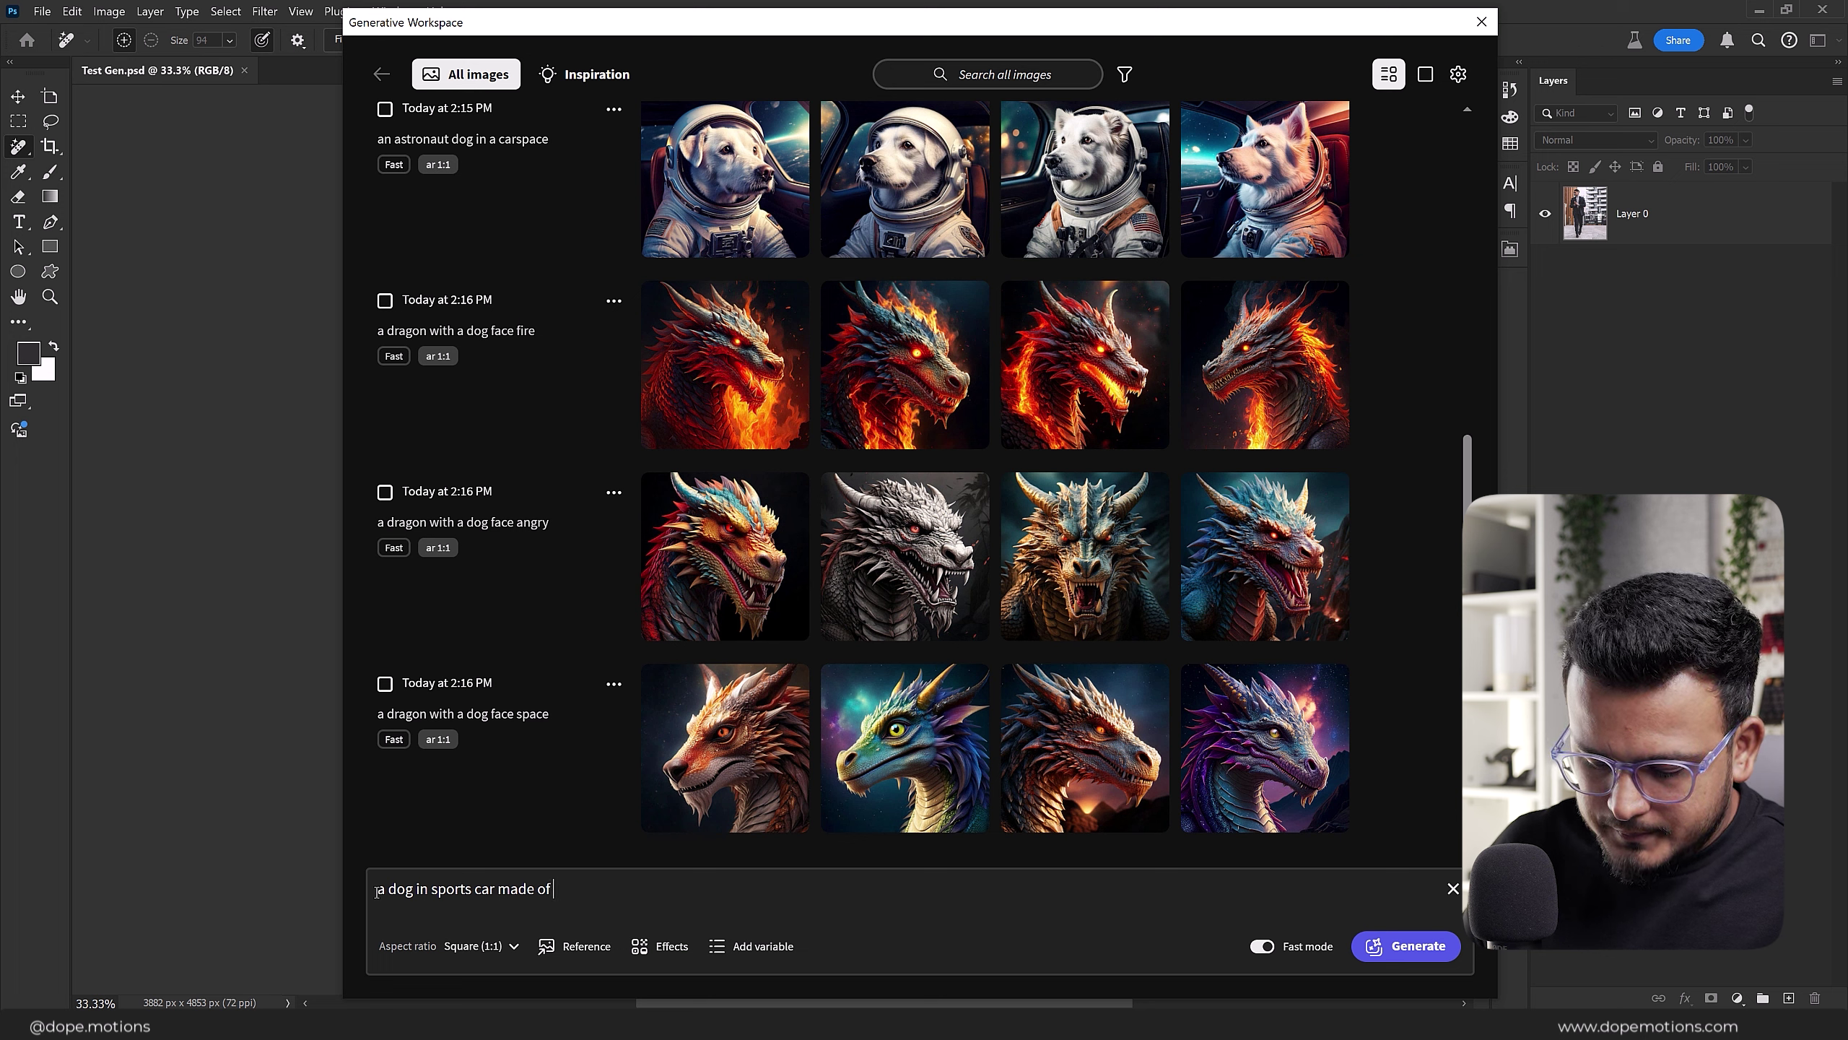
pyautogui.write('cloud')
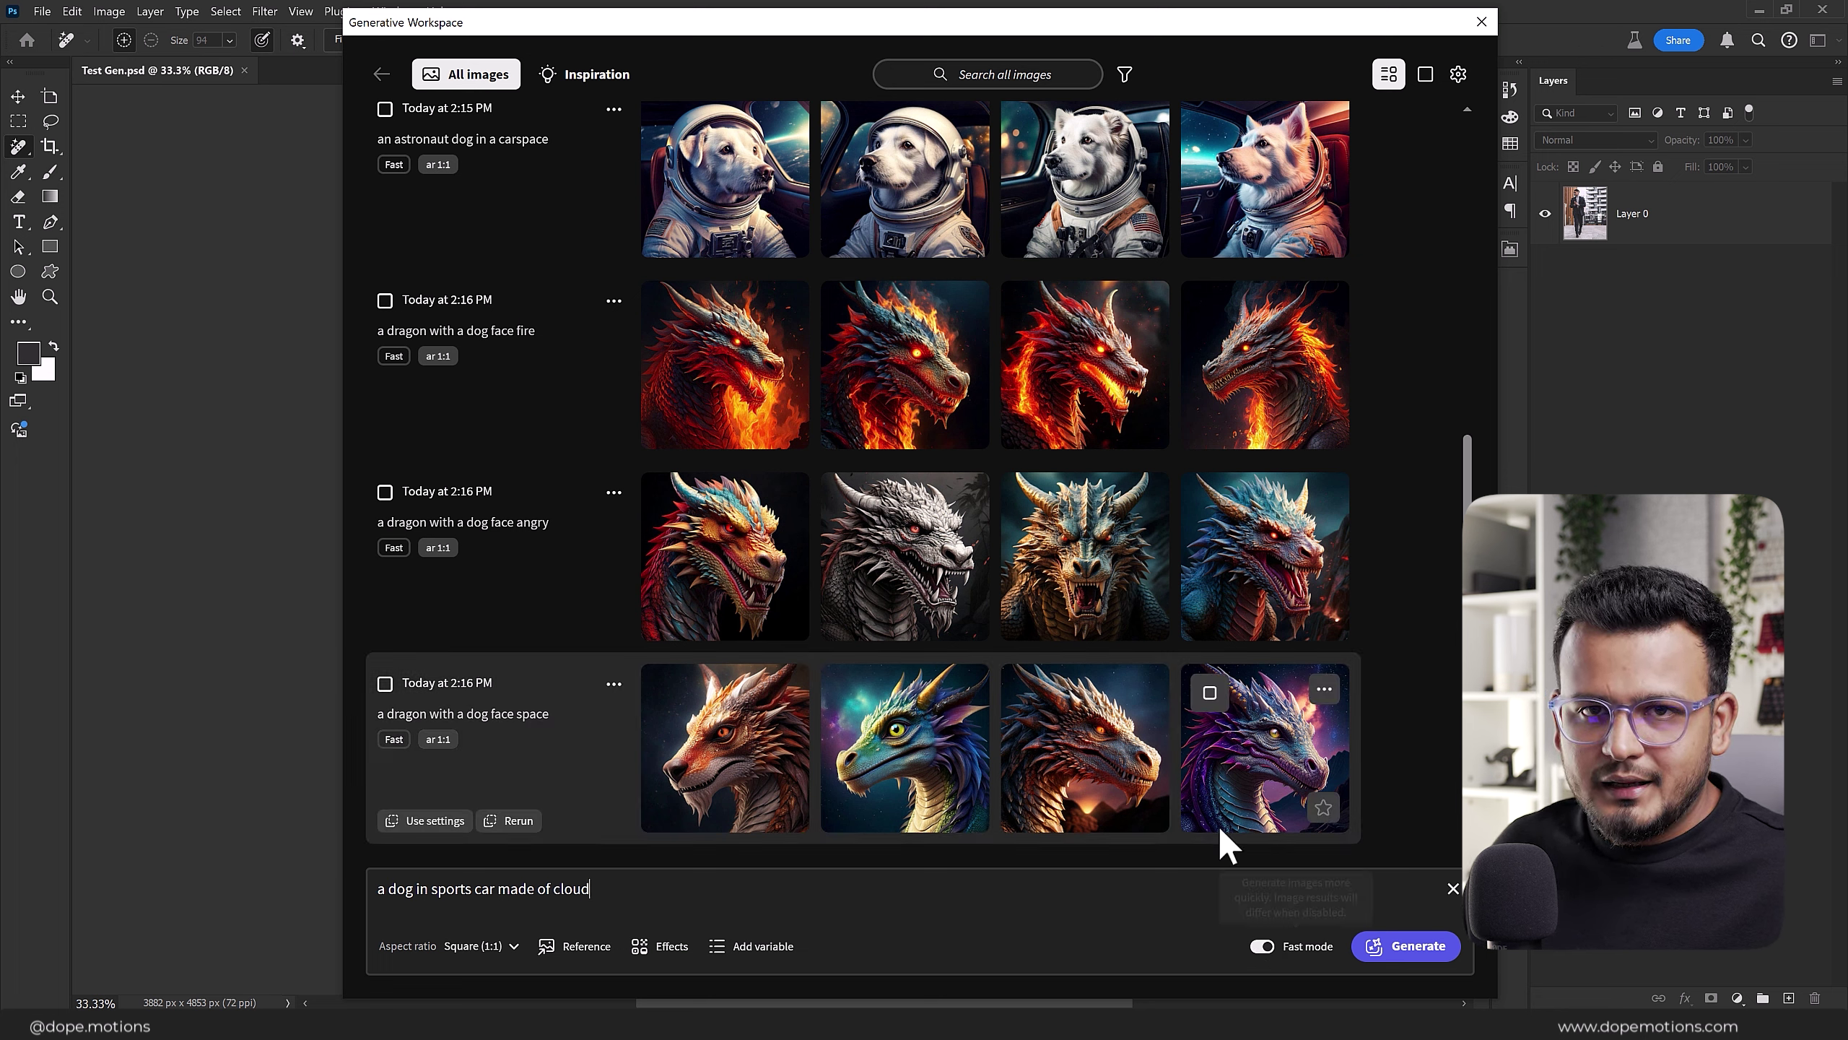
pyautogui.click(1405, 946)
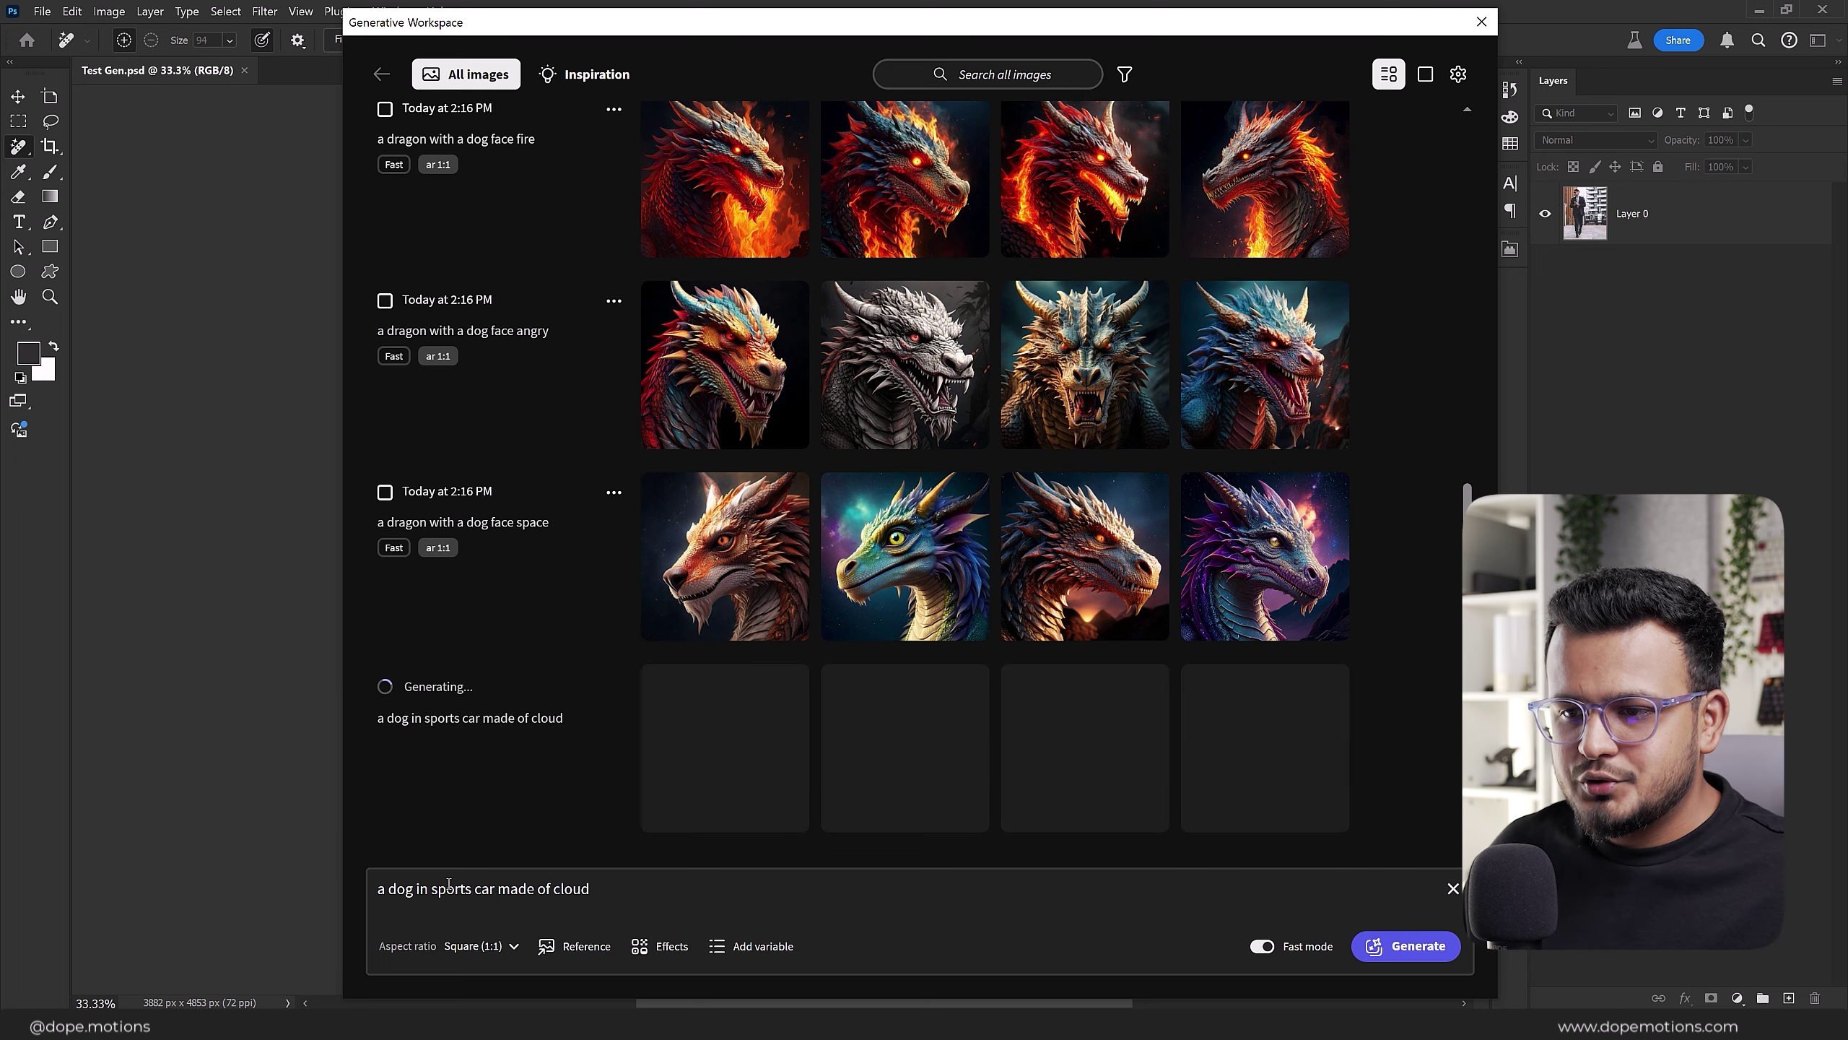
pyautogui.moveTo(511, 888); pyautogui.dragTo(375, 888)
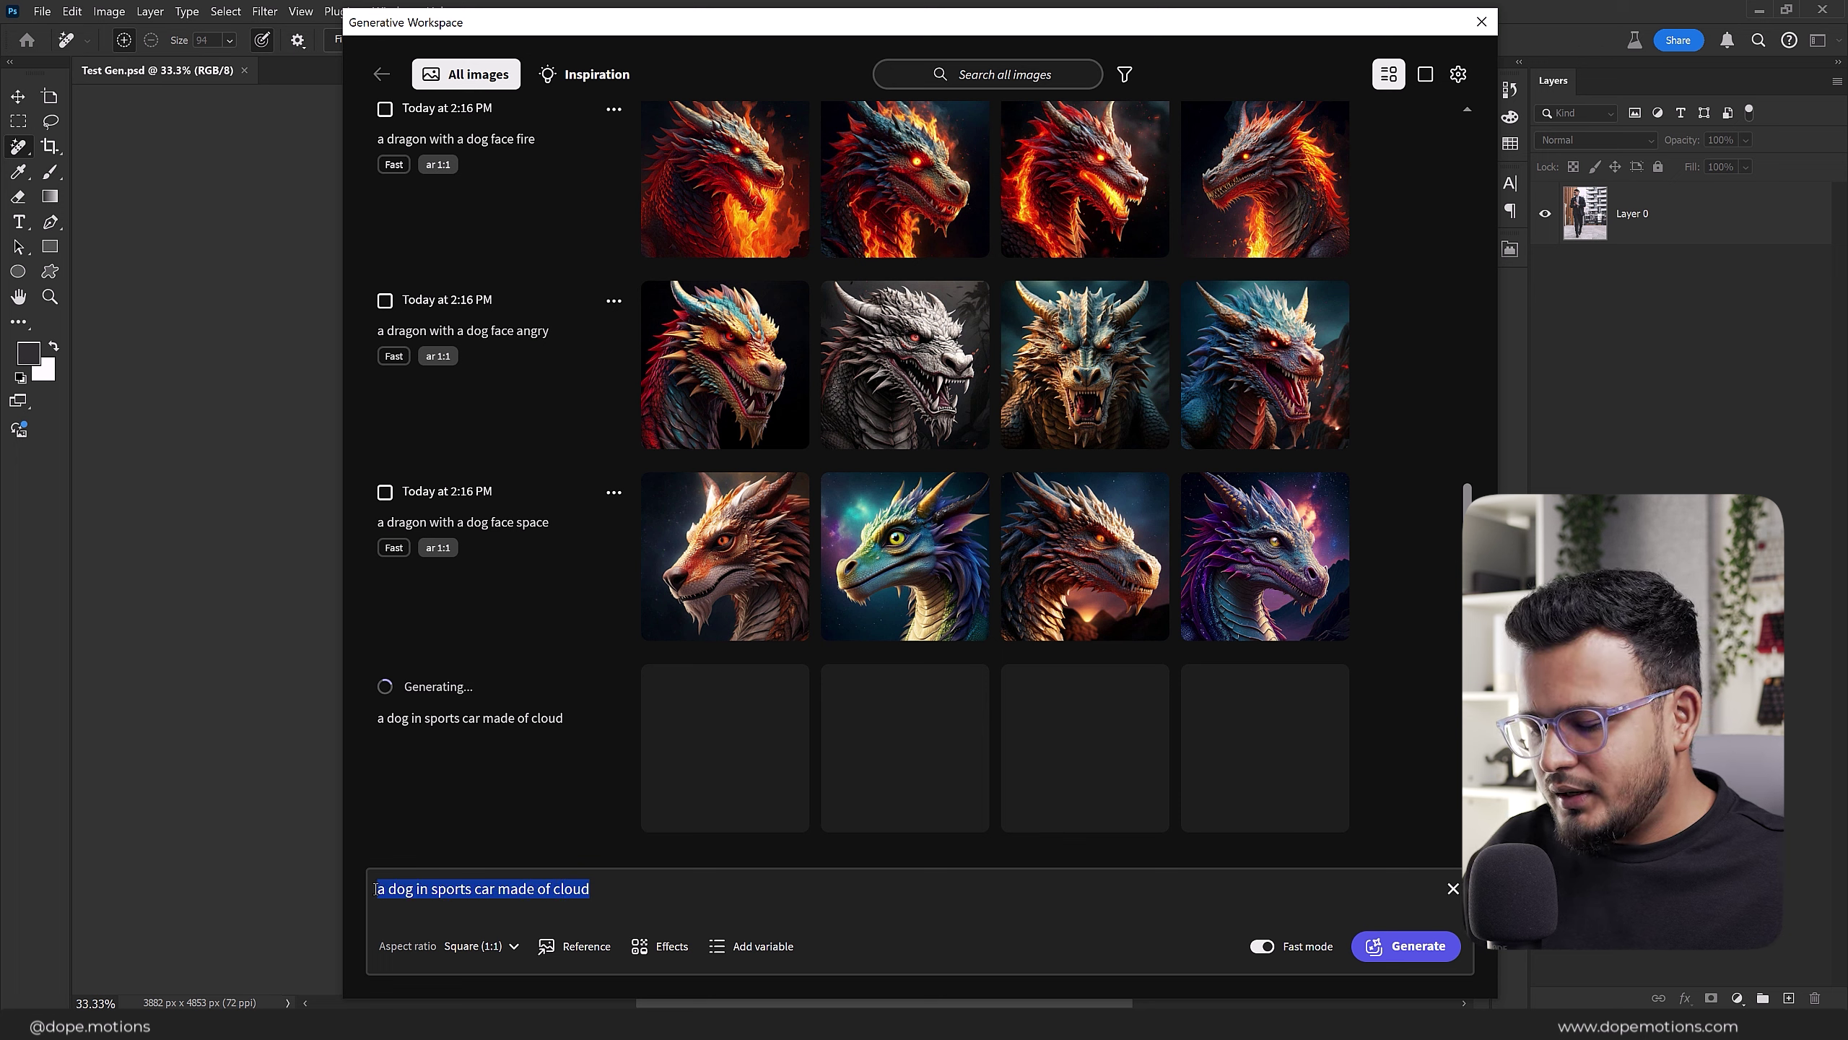
# Step: View the fourth, third and first cloud-car images full size, then return to the image grid
pyautogui.click(645, 894)
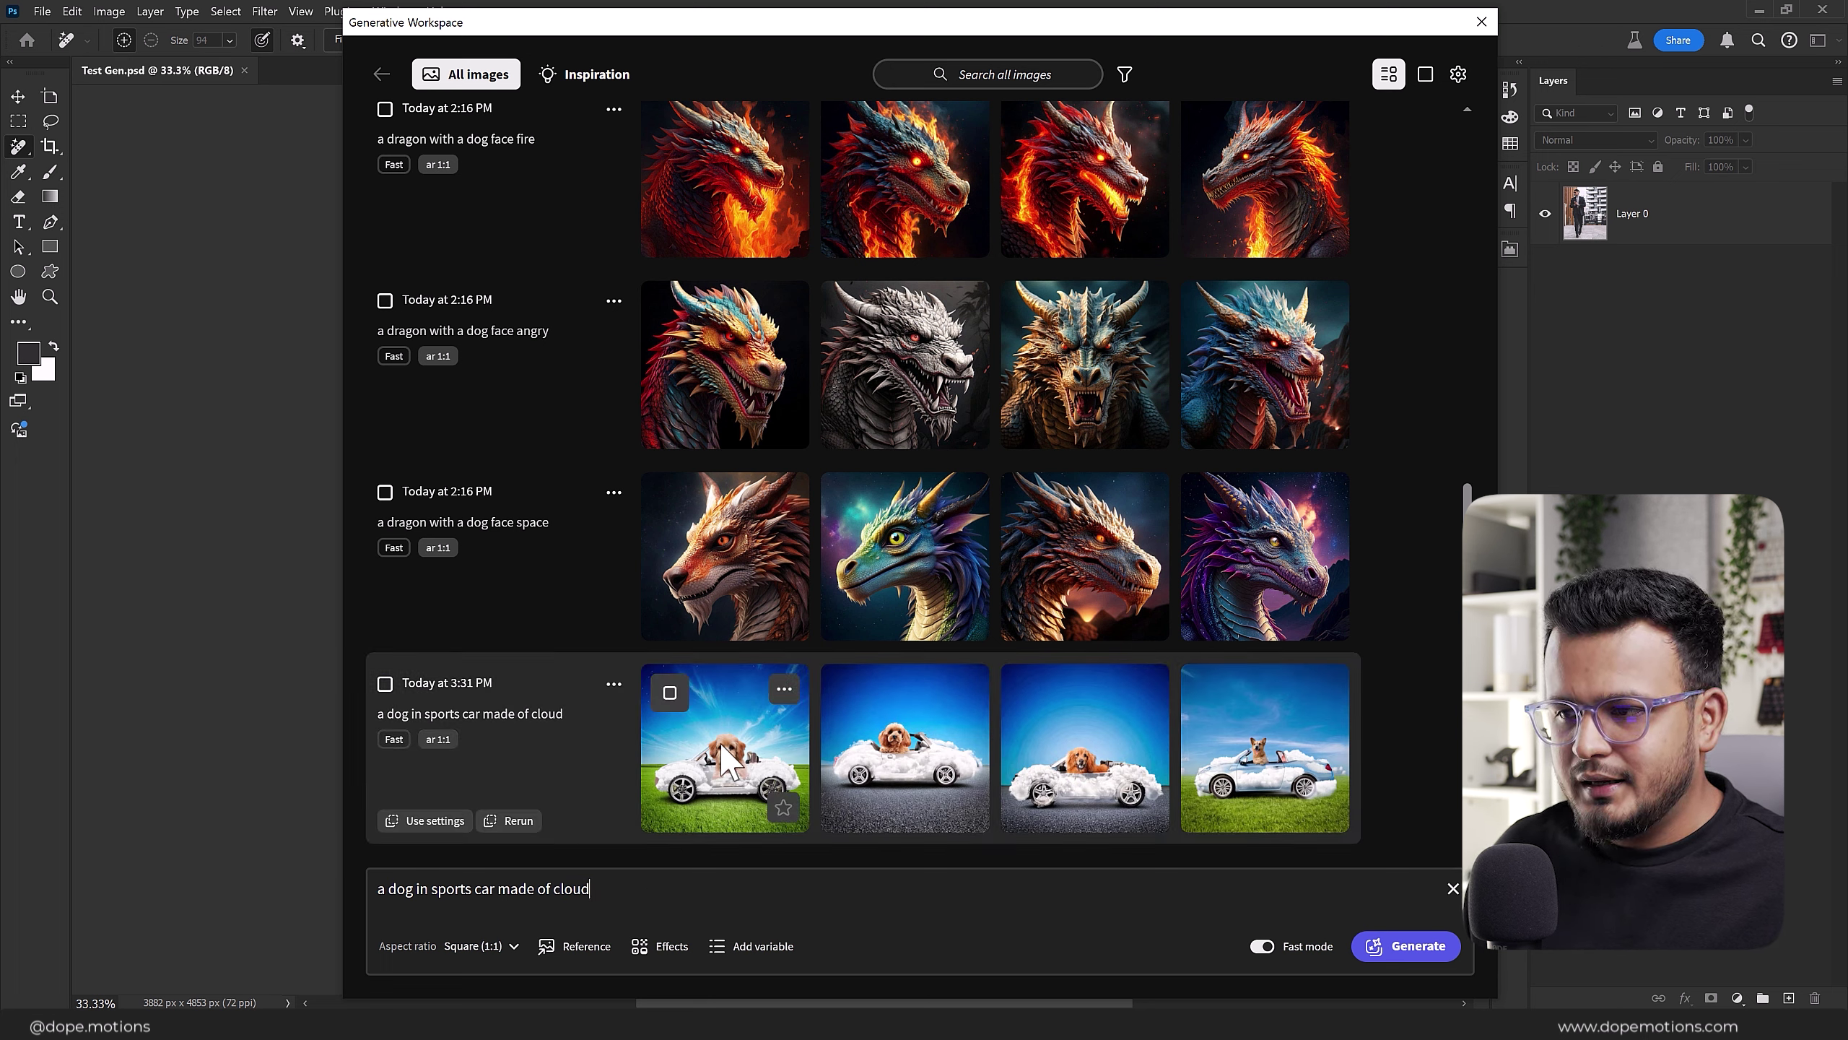
pyautogui.click(1256, 775)
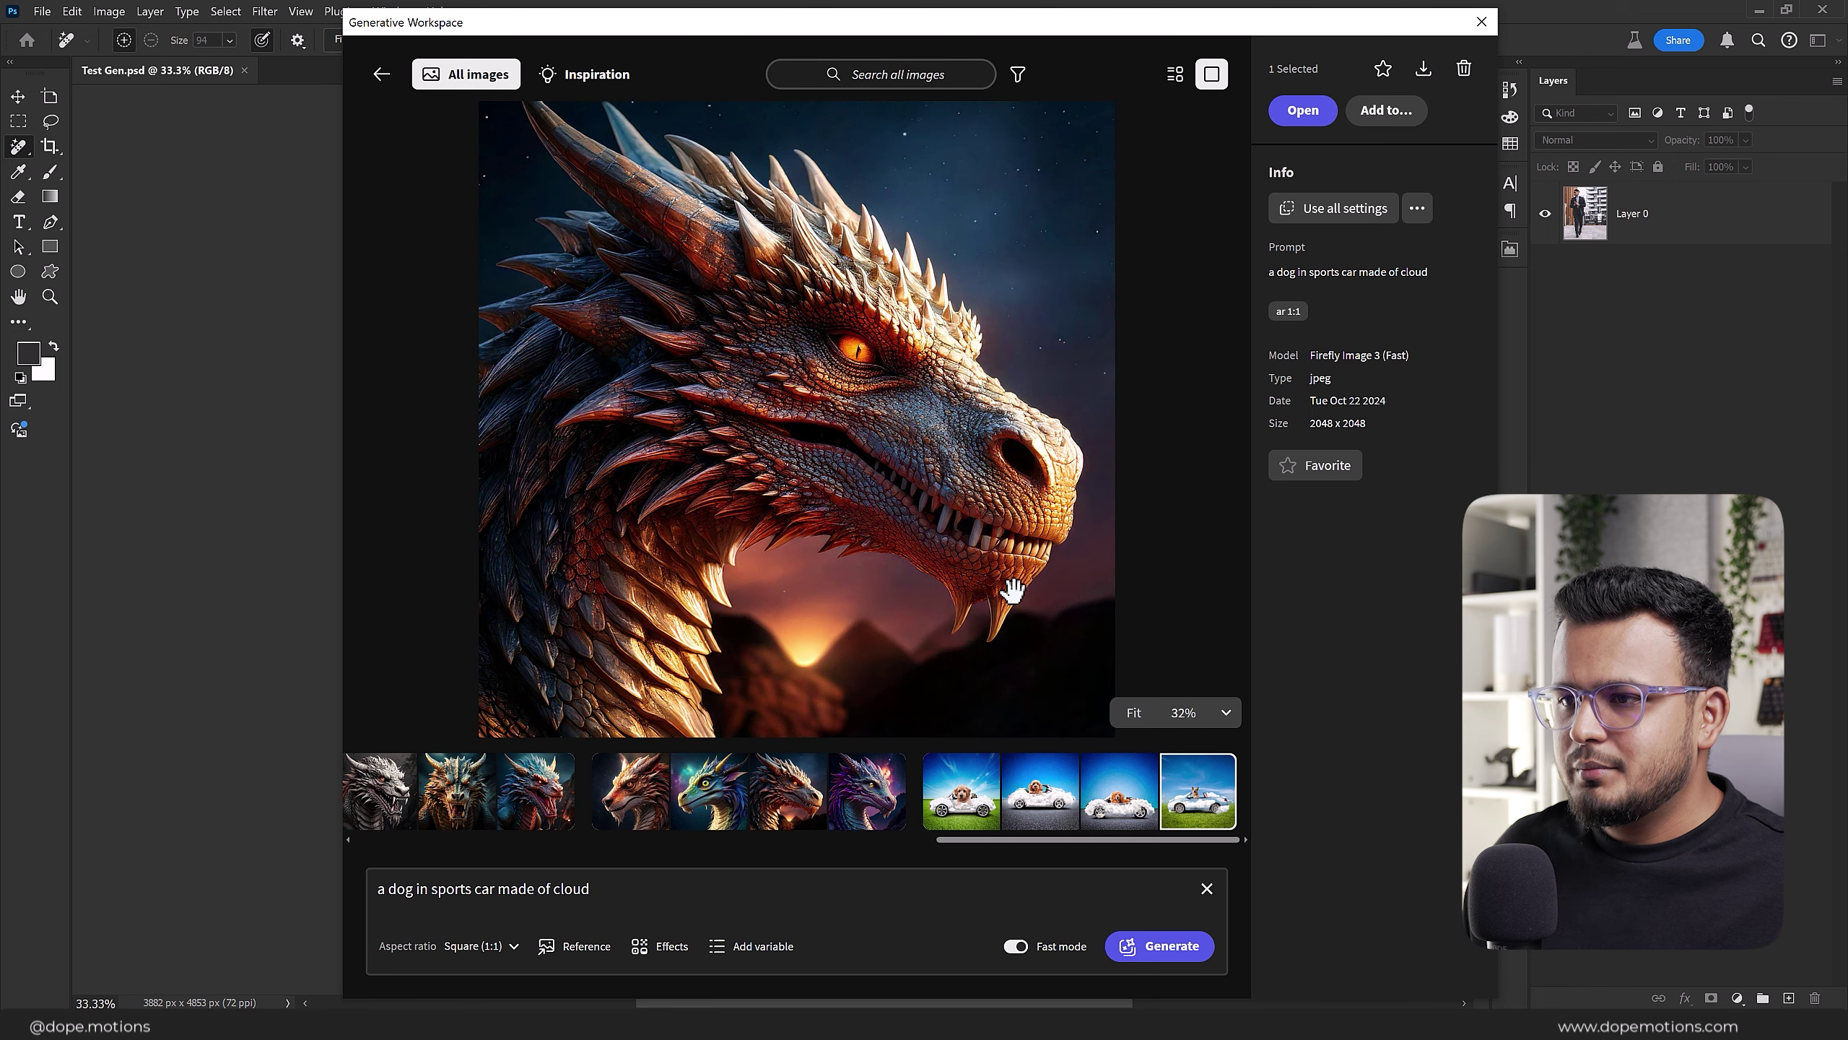
pyautogui.click(1193, 791)
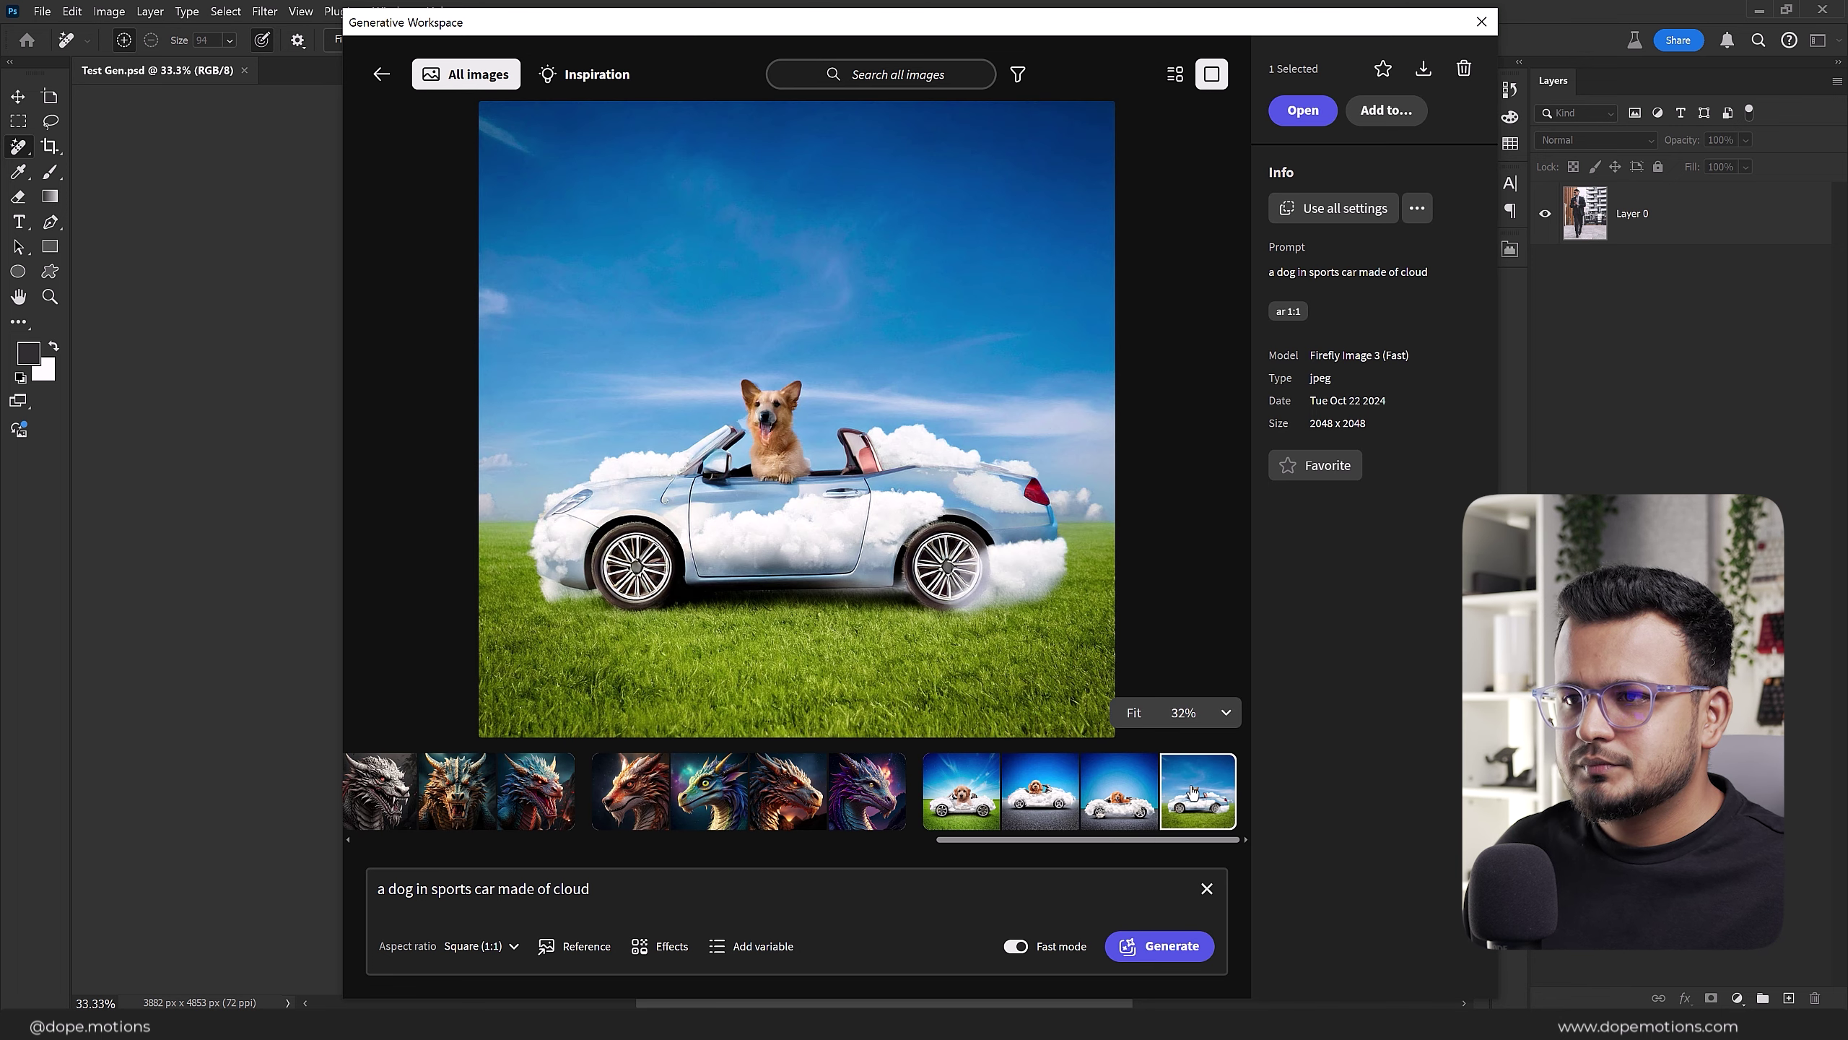
pyautogui.click(1118, 810)
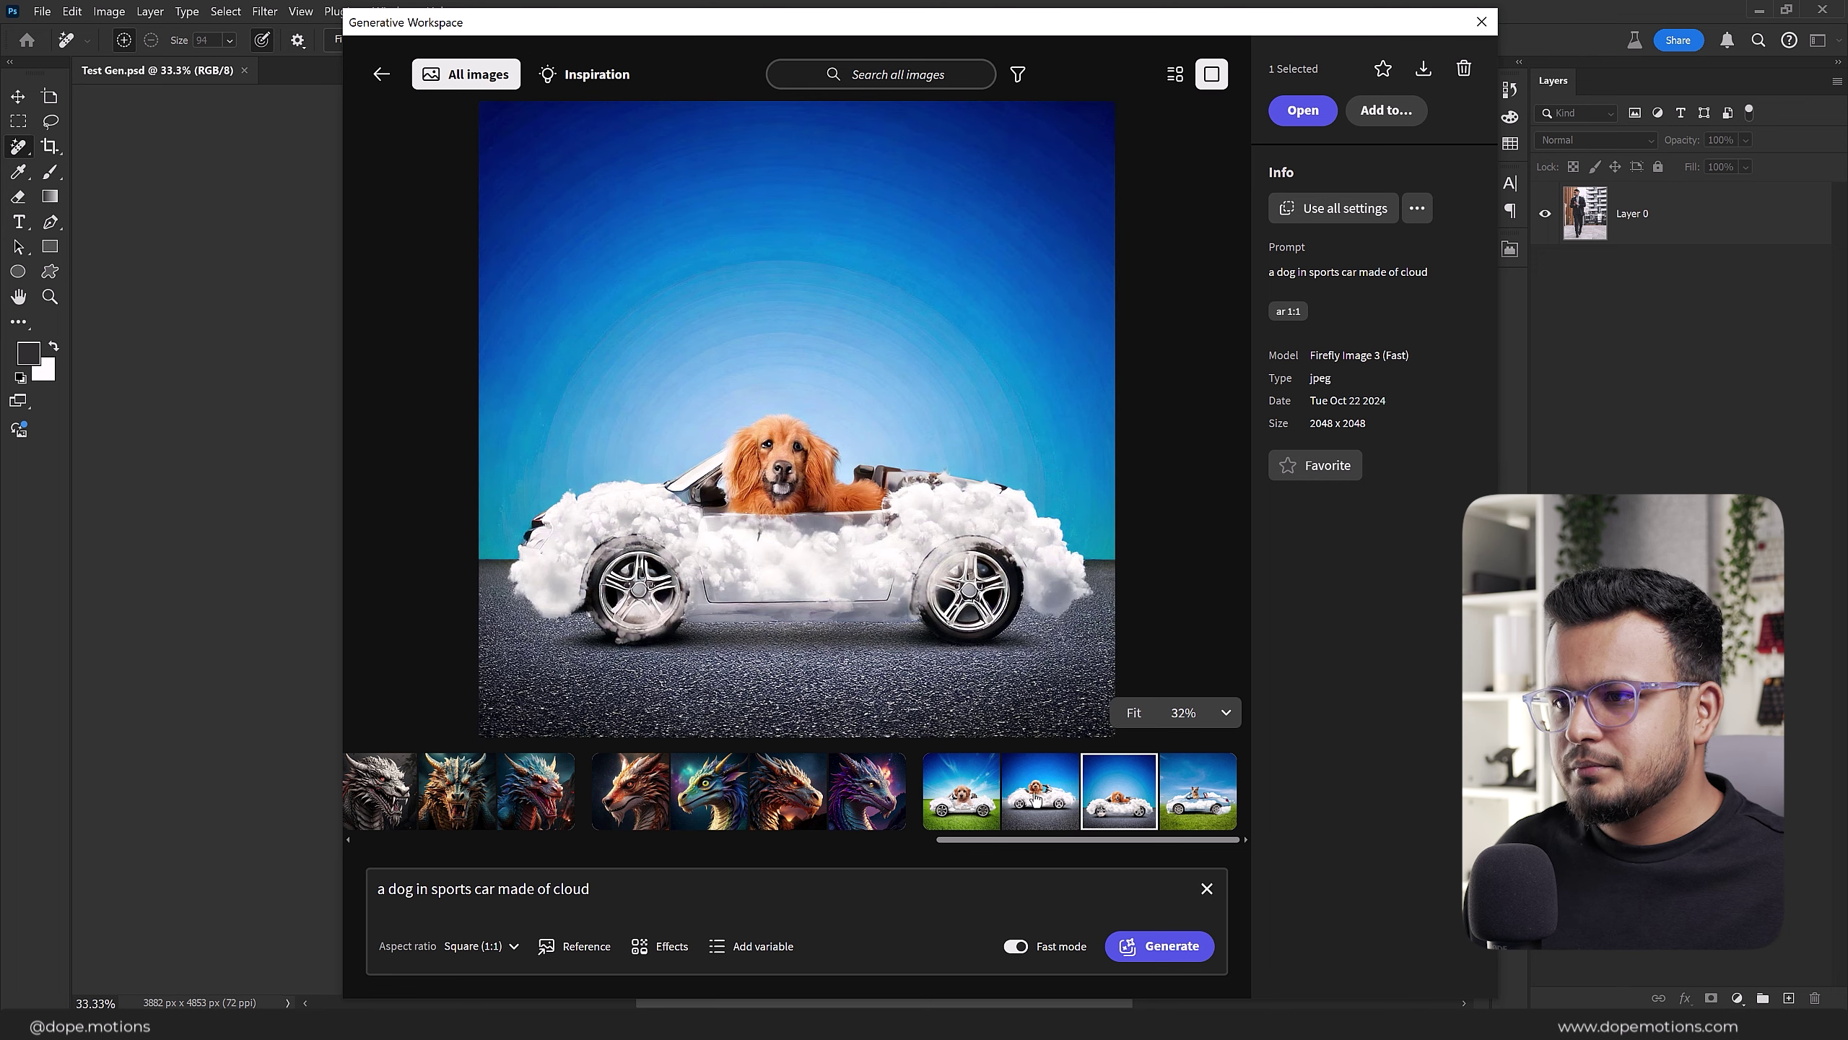
pyautogui.click(960, 800)
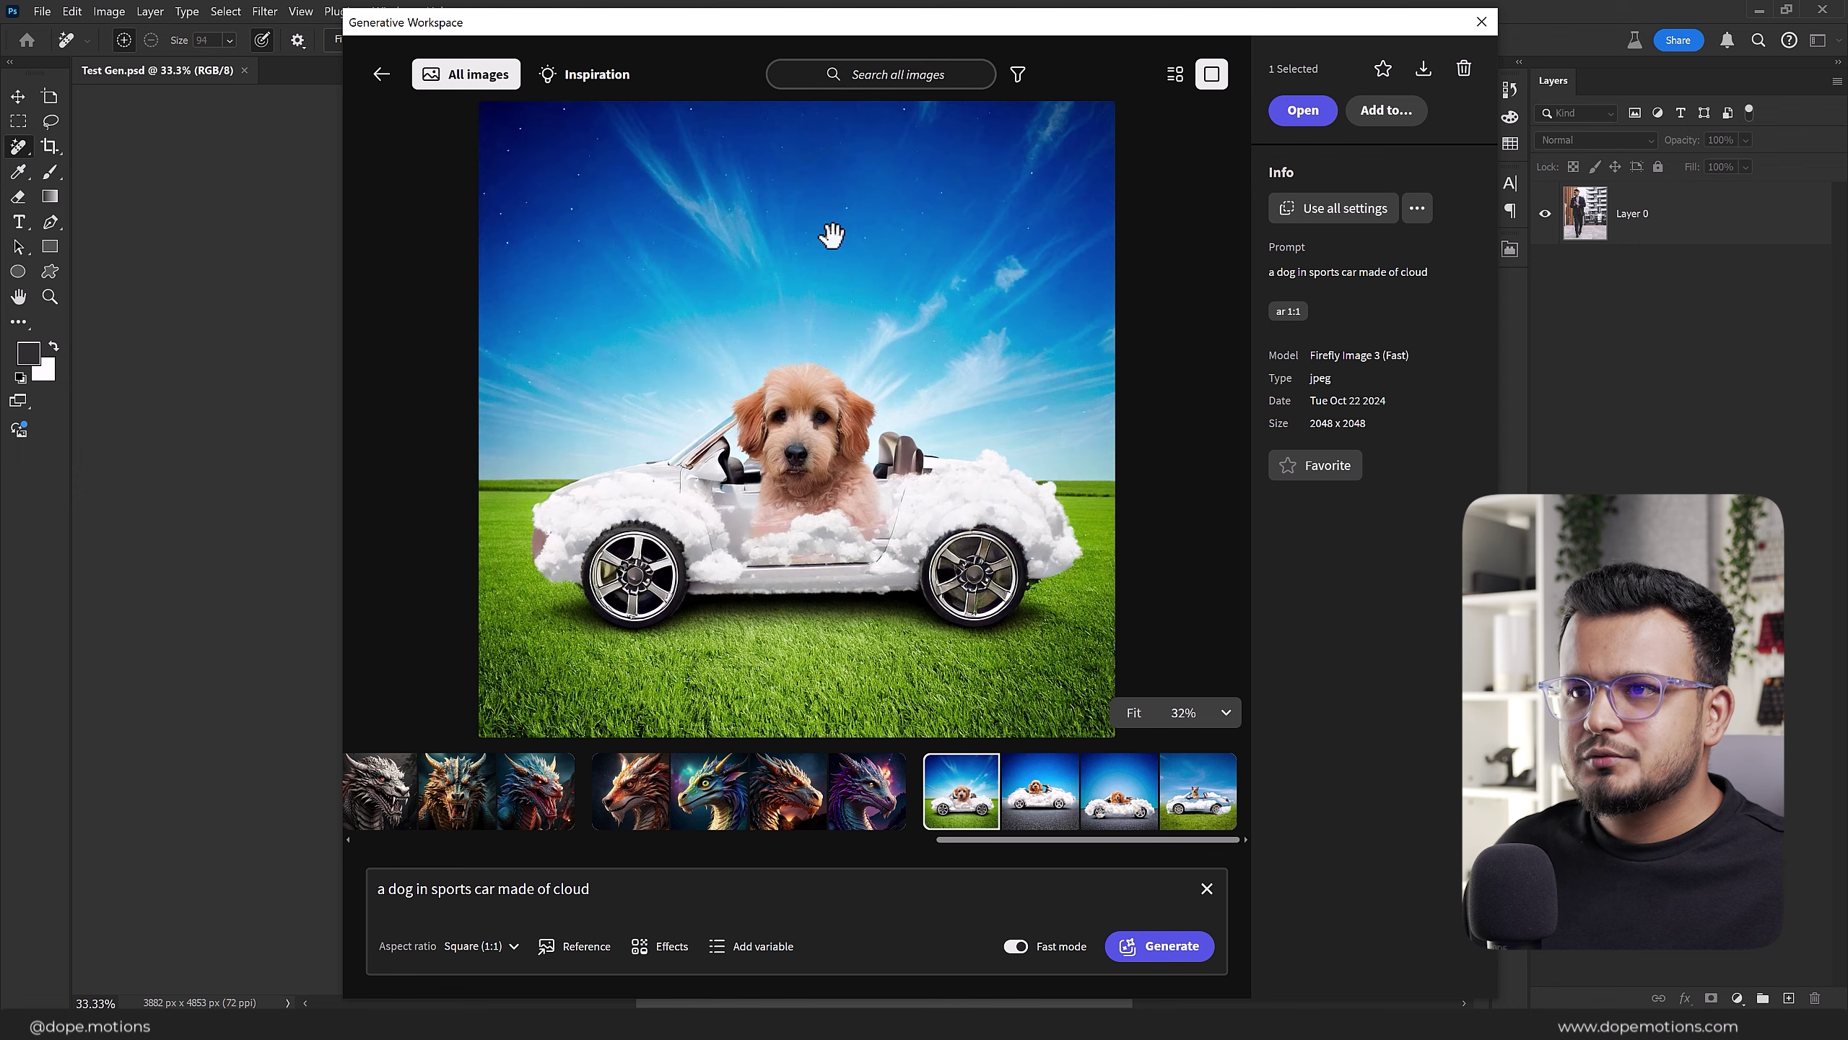
pyautogui.click(1191, 801)
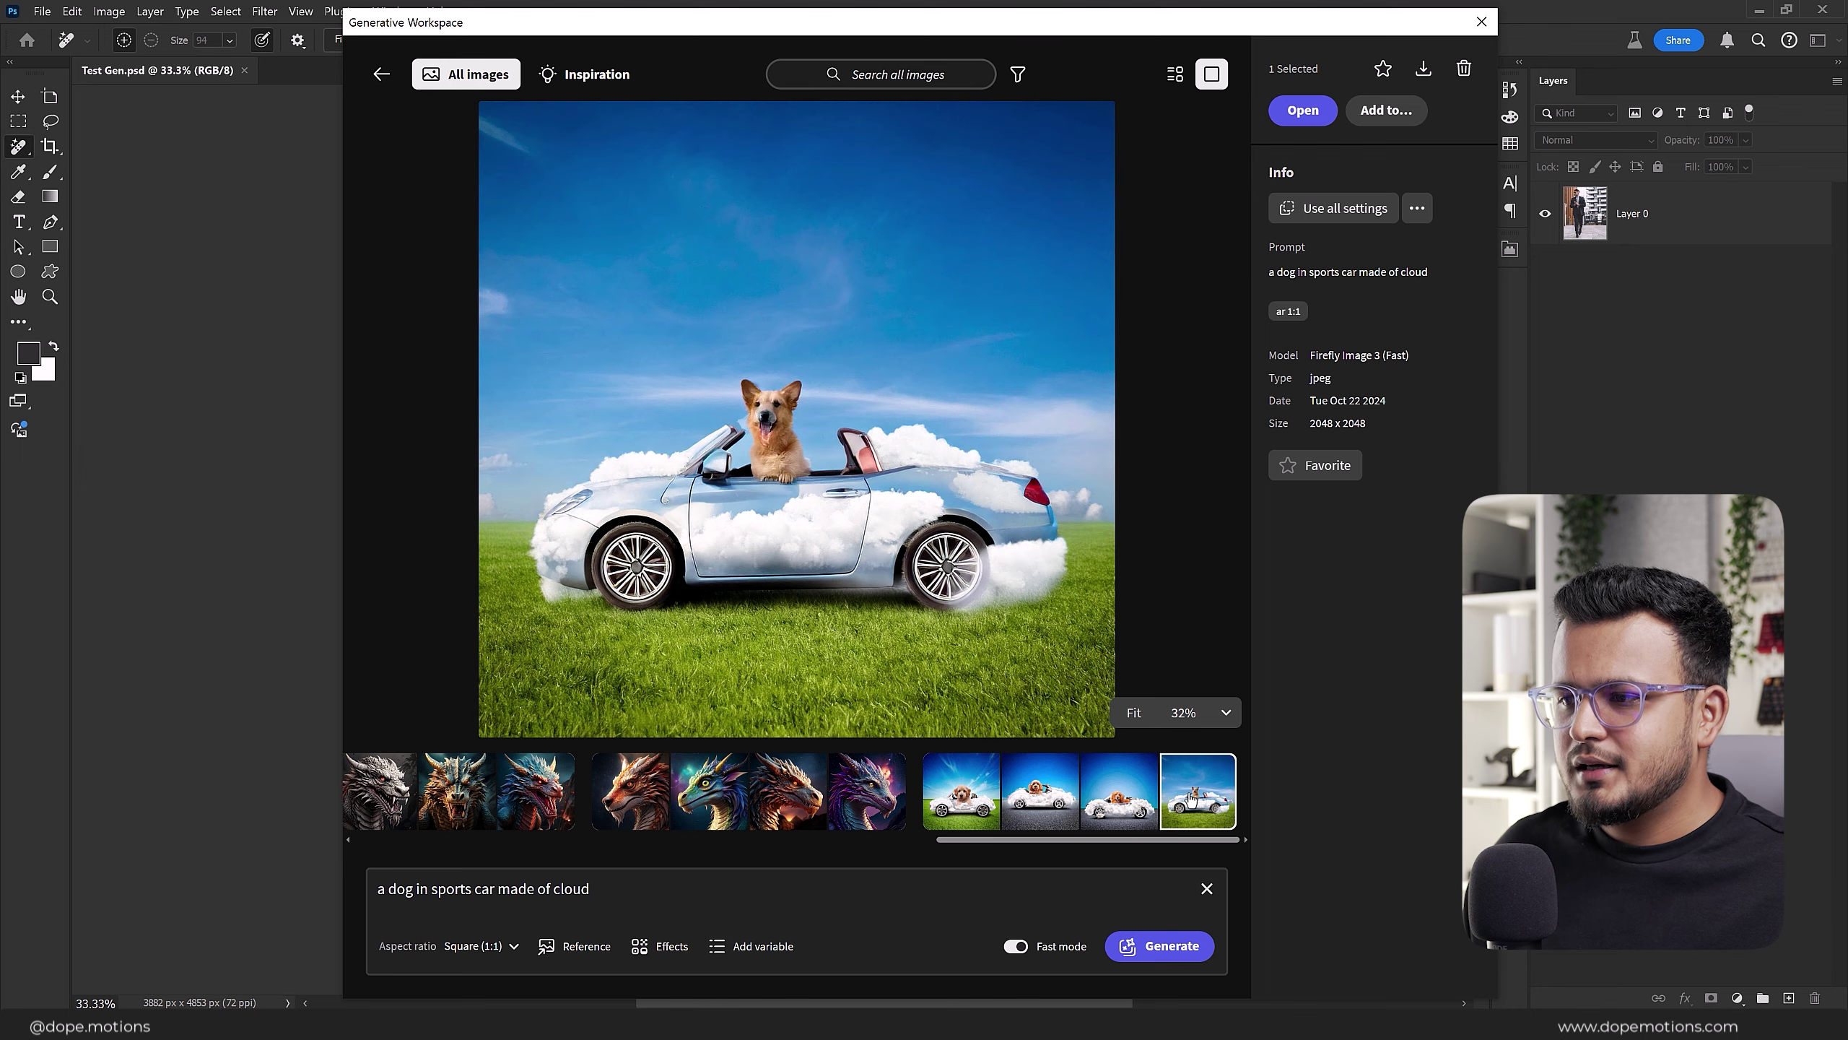
pyautogui.click(381, 74)
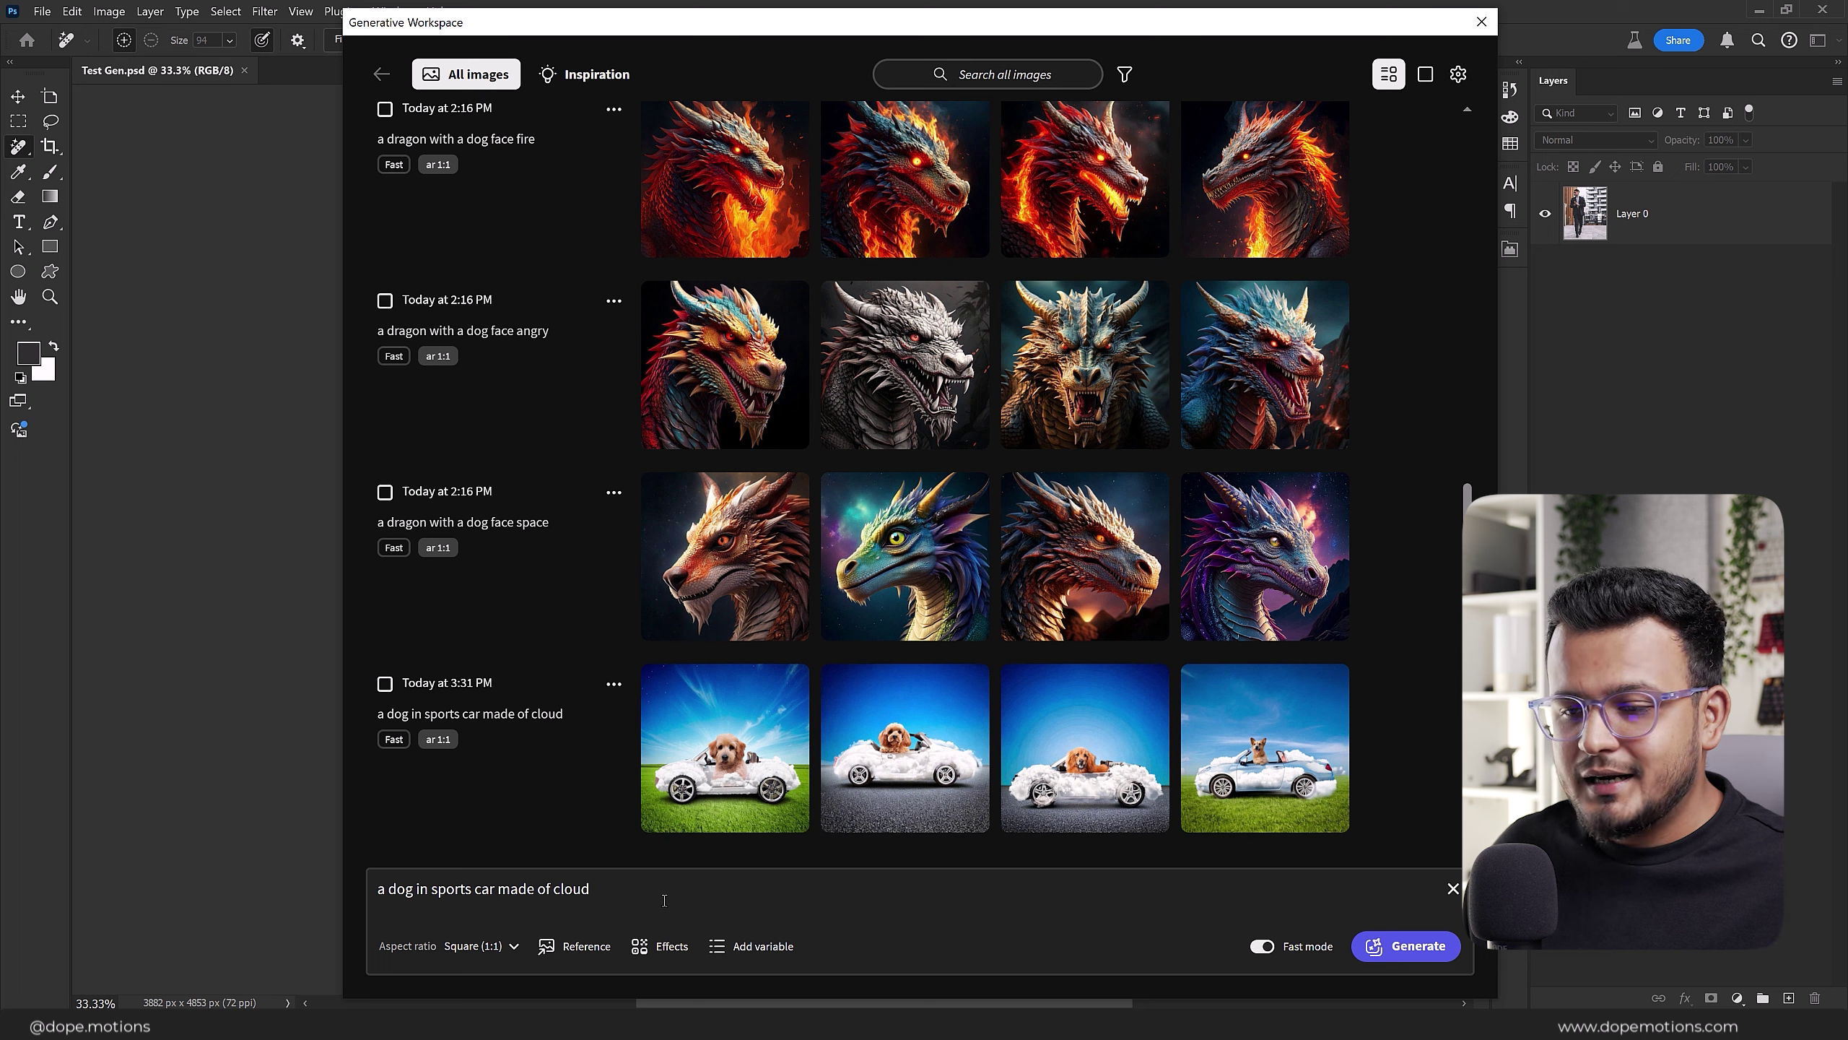
# Step: Add a 'big, red, space' variable to the cloud-car prompt and generate 12 images
pyautogui.click(761, 947)
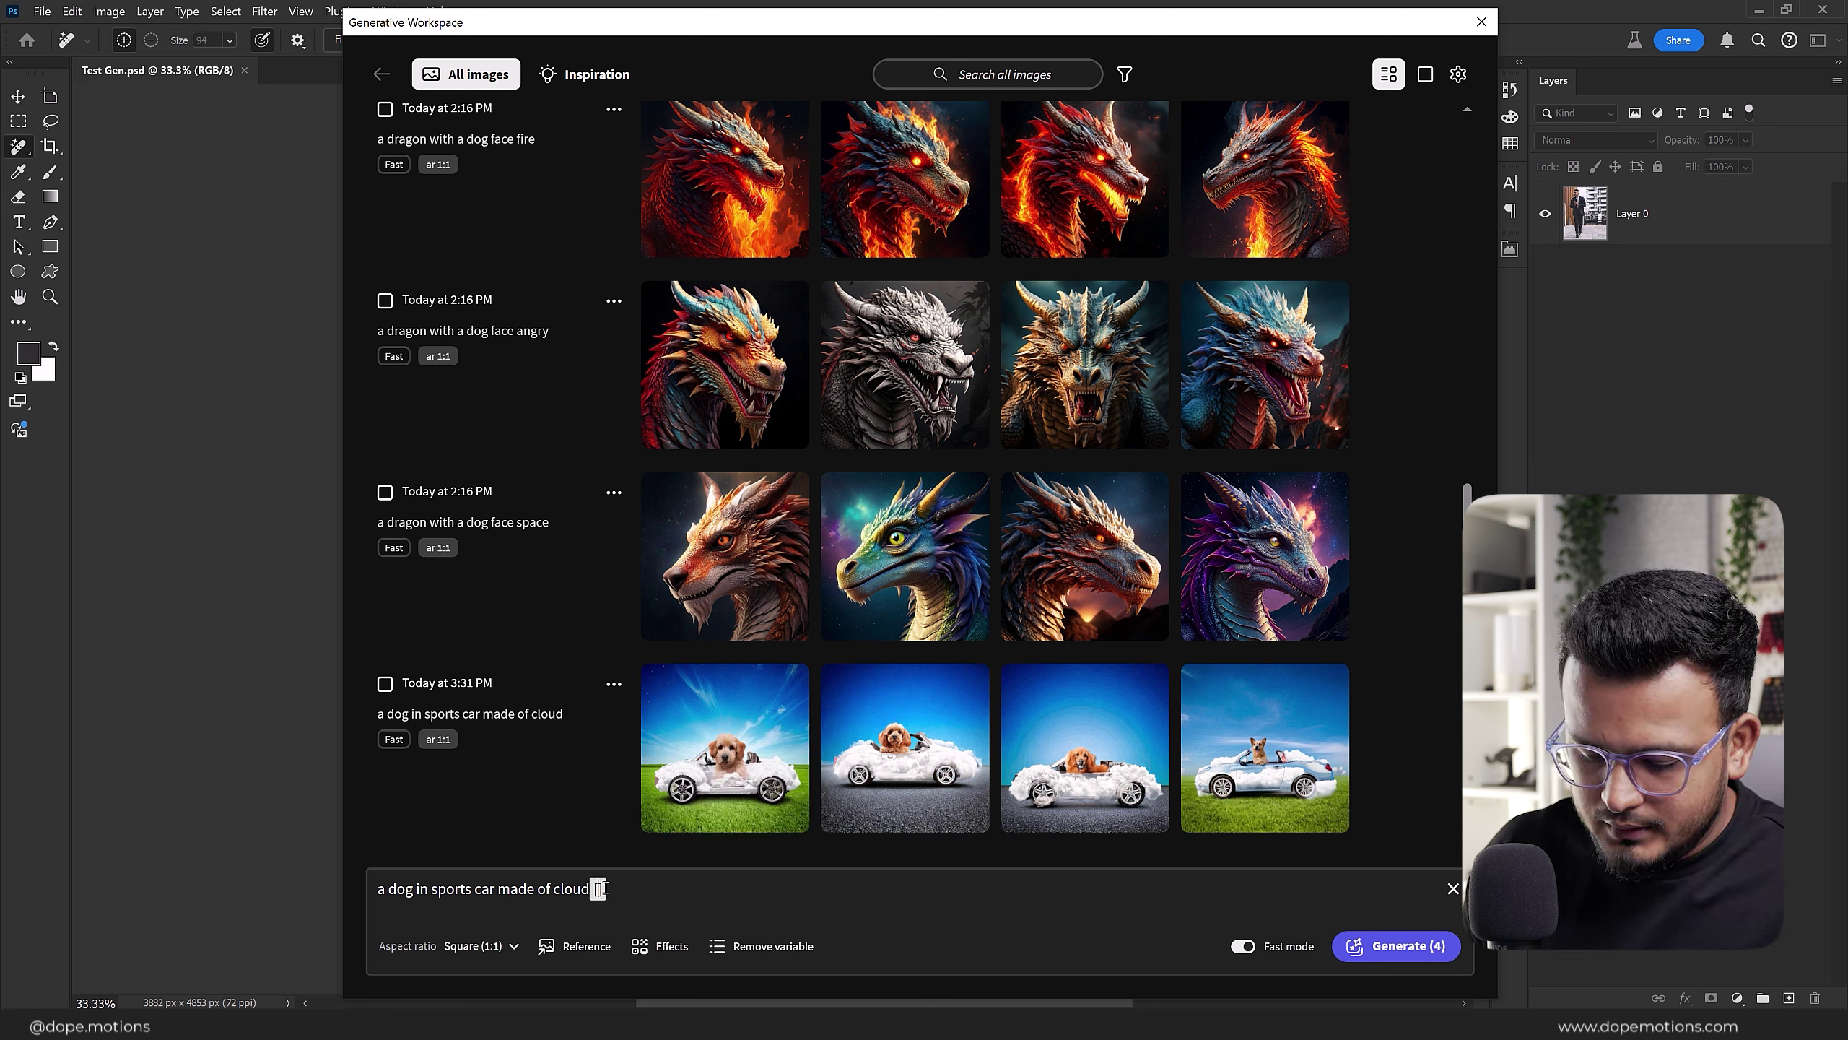
pyautogui.write('dog')
pyautogui.write(', red,')
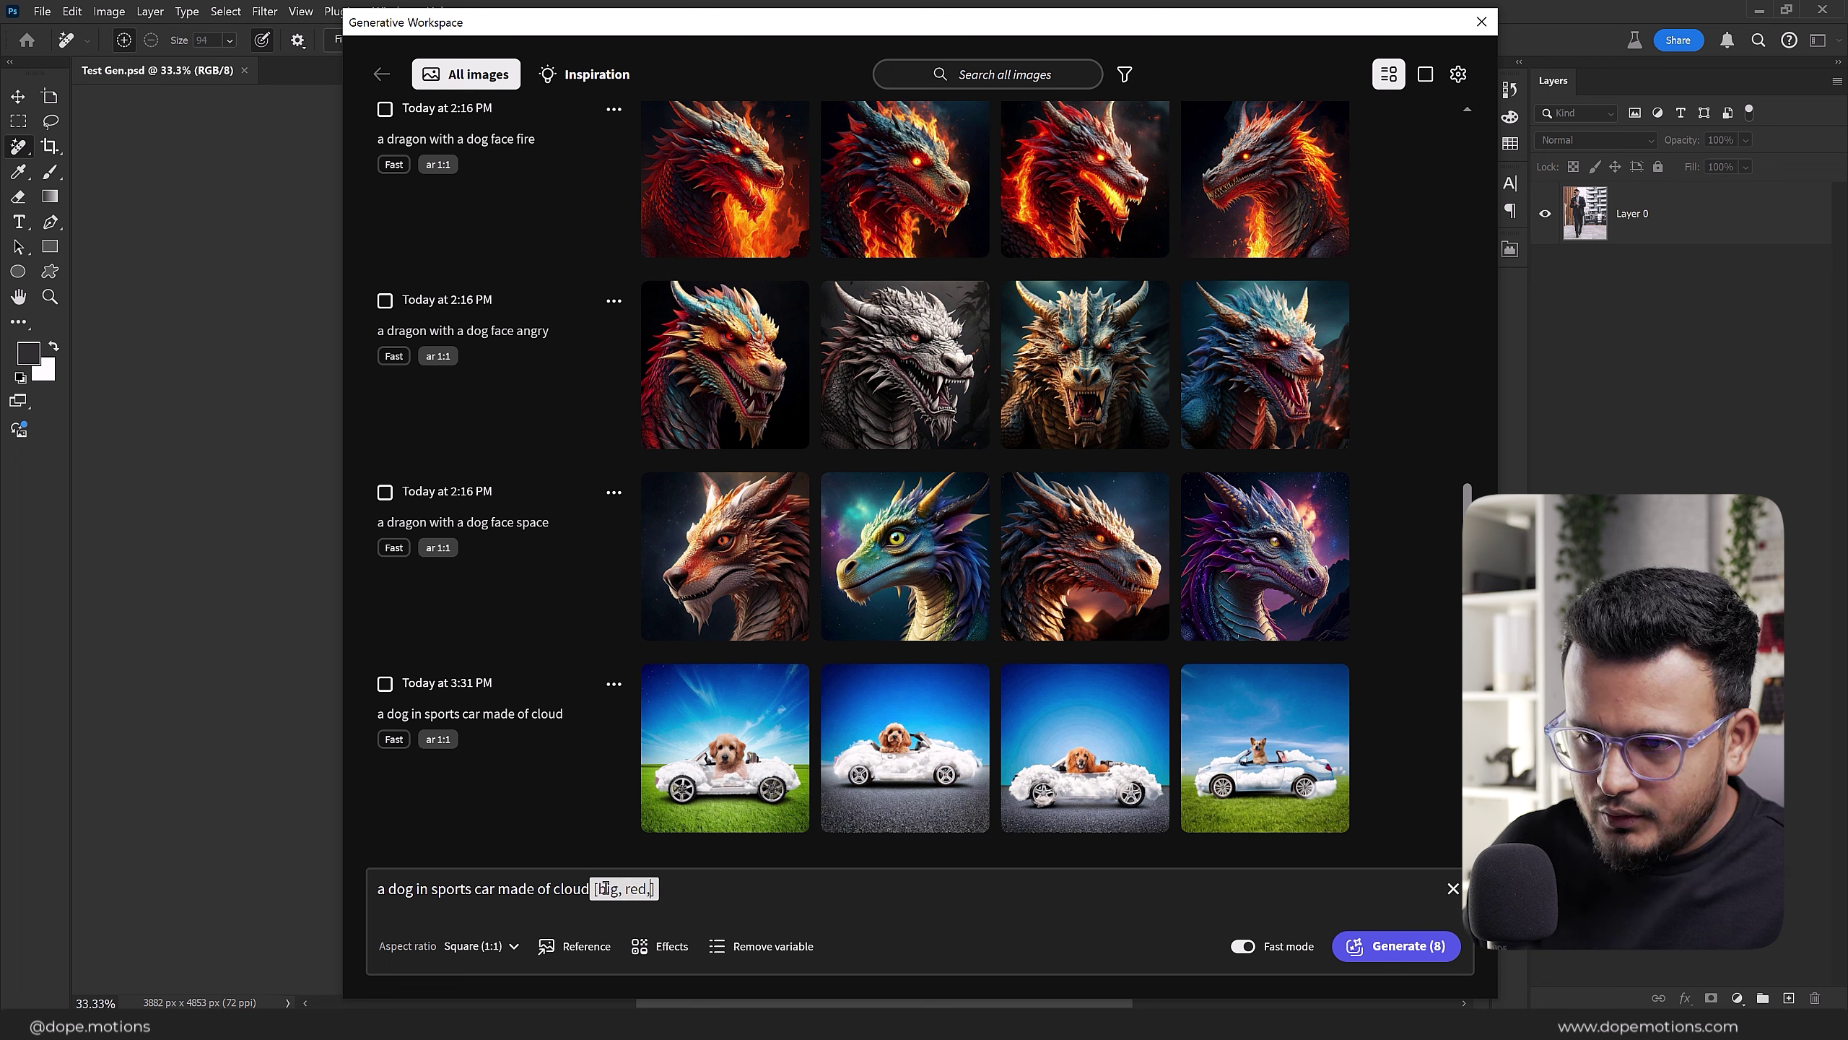
pyautogui.write('space')
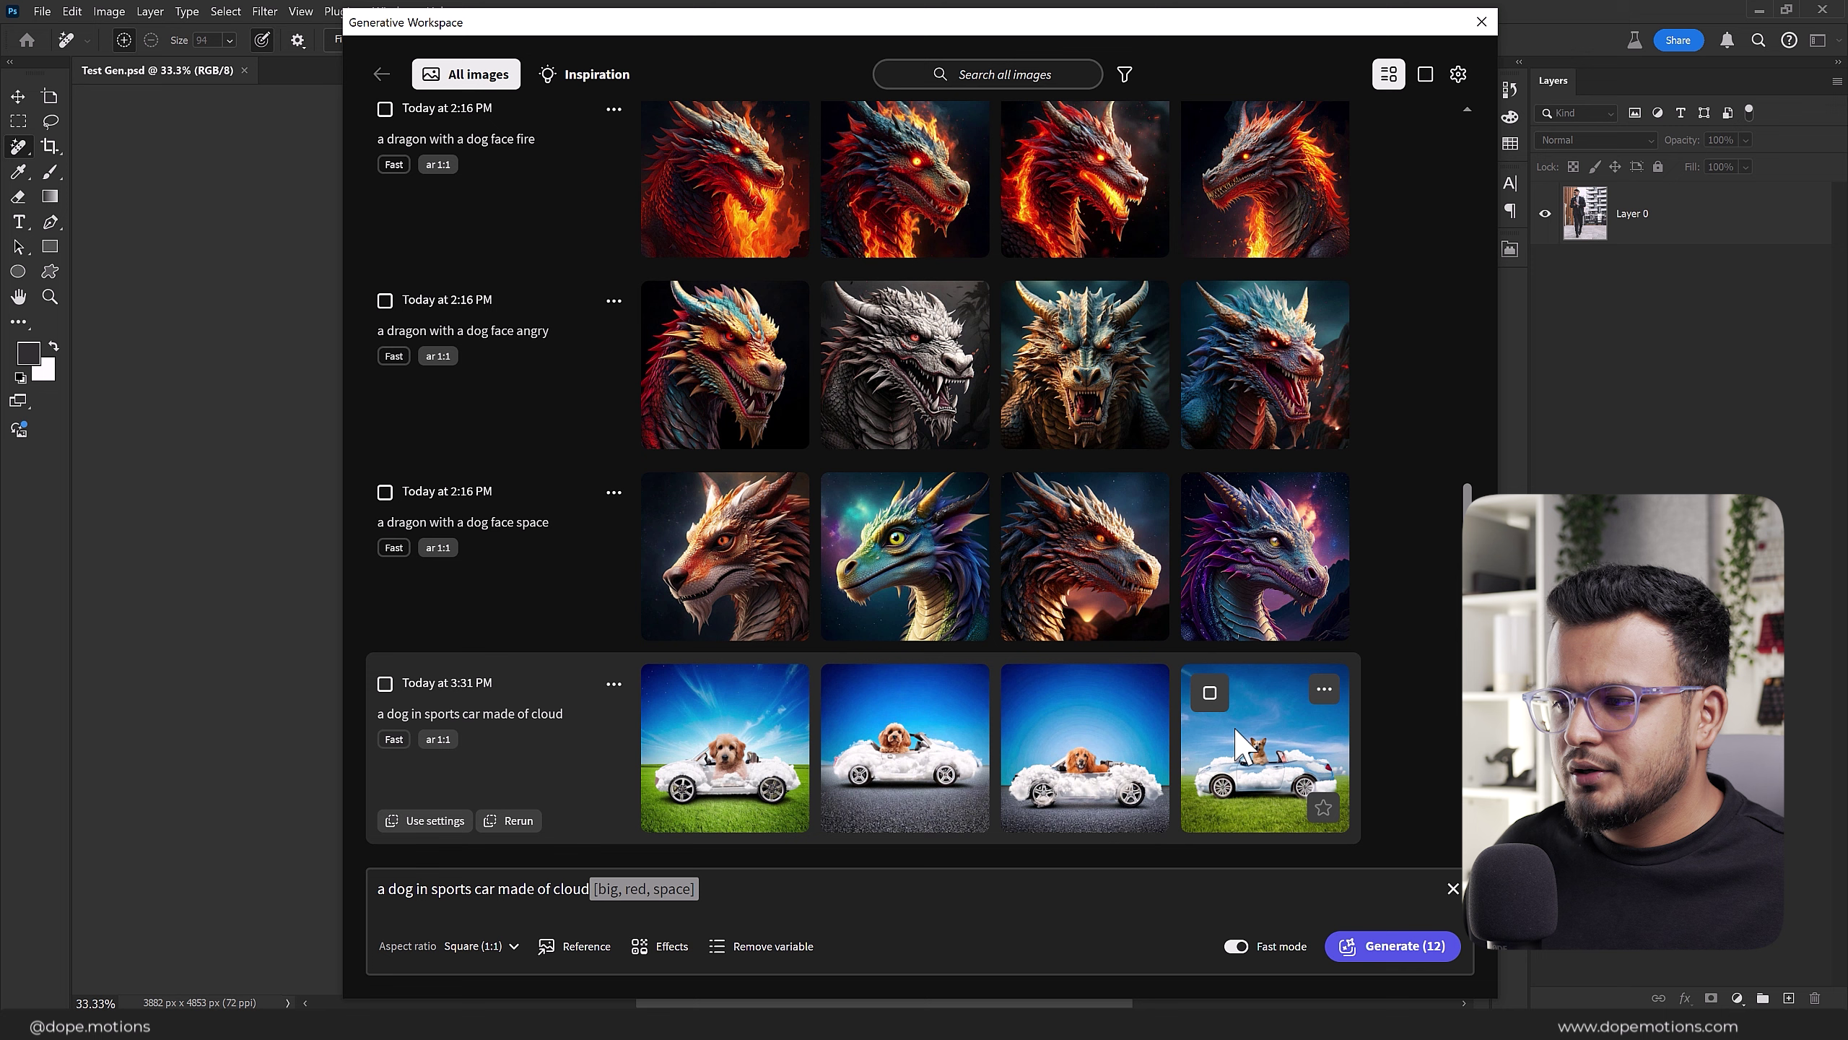
pyautogui.click(1380, 947)
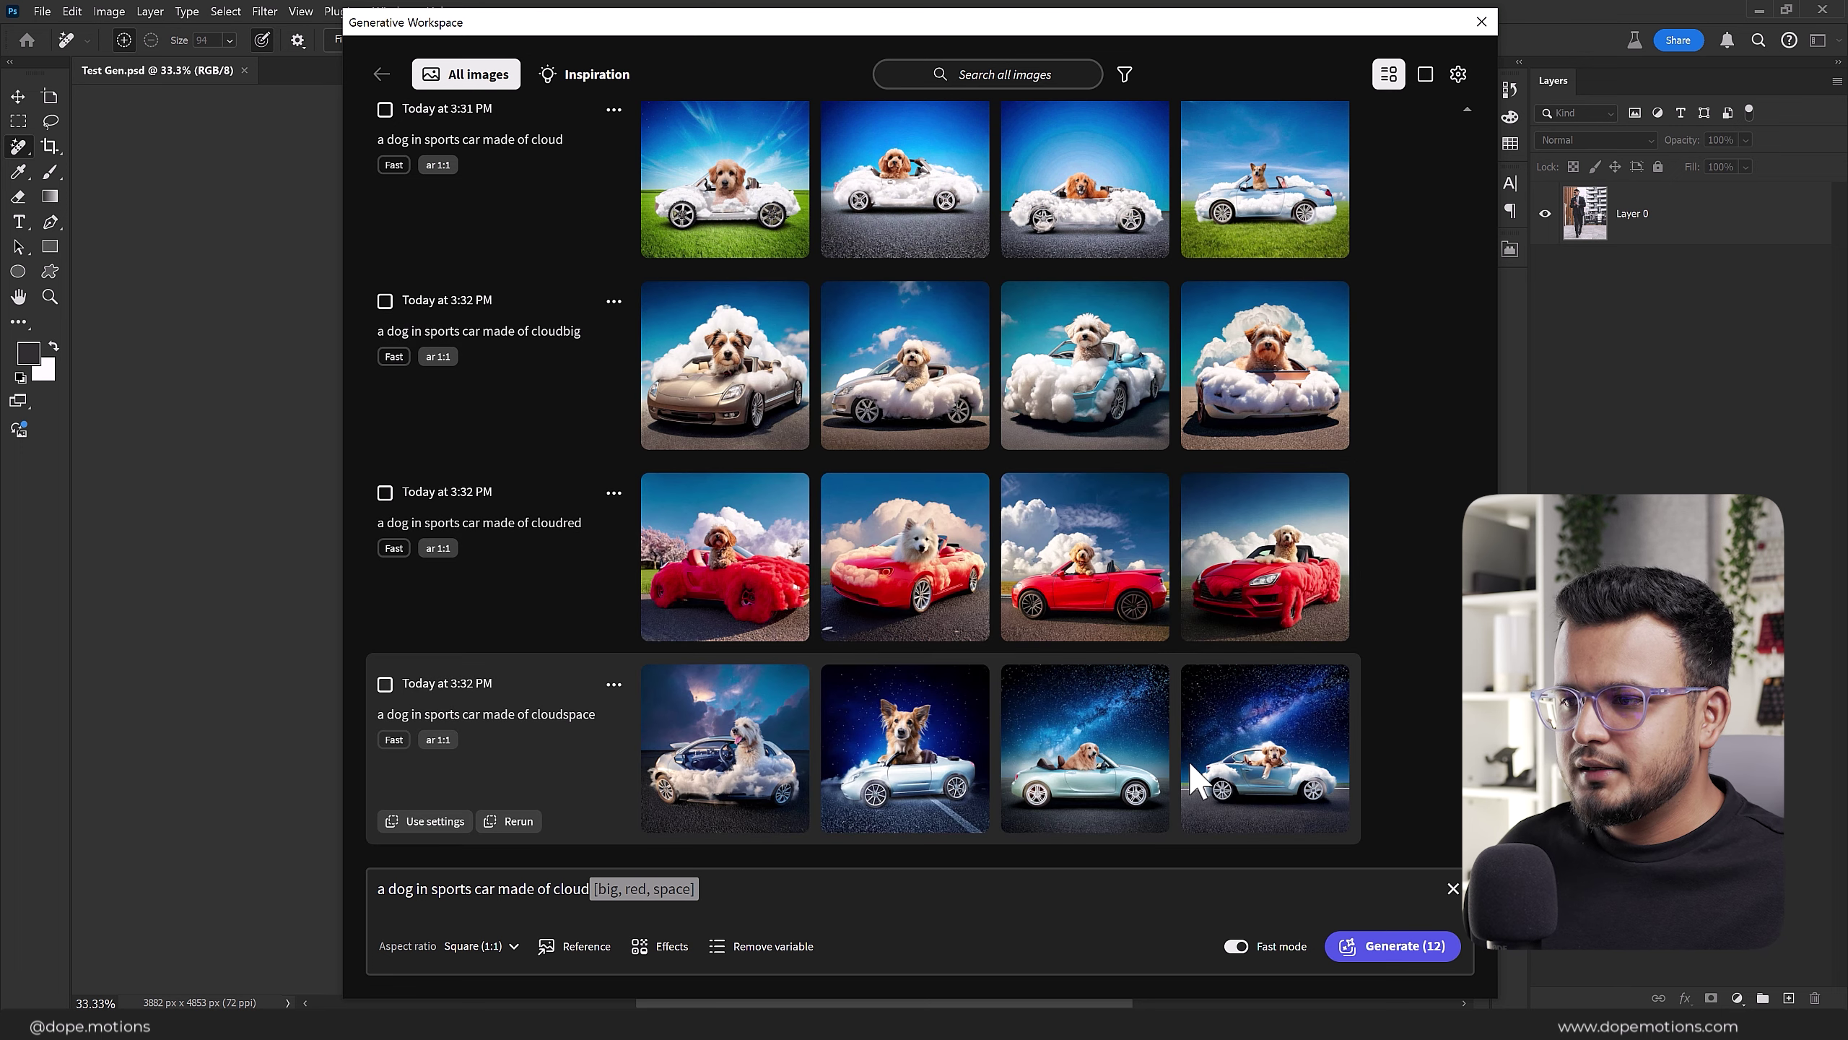
pyautogui.moveTo(1085, 748)
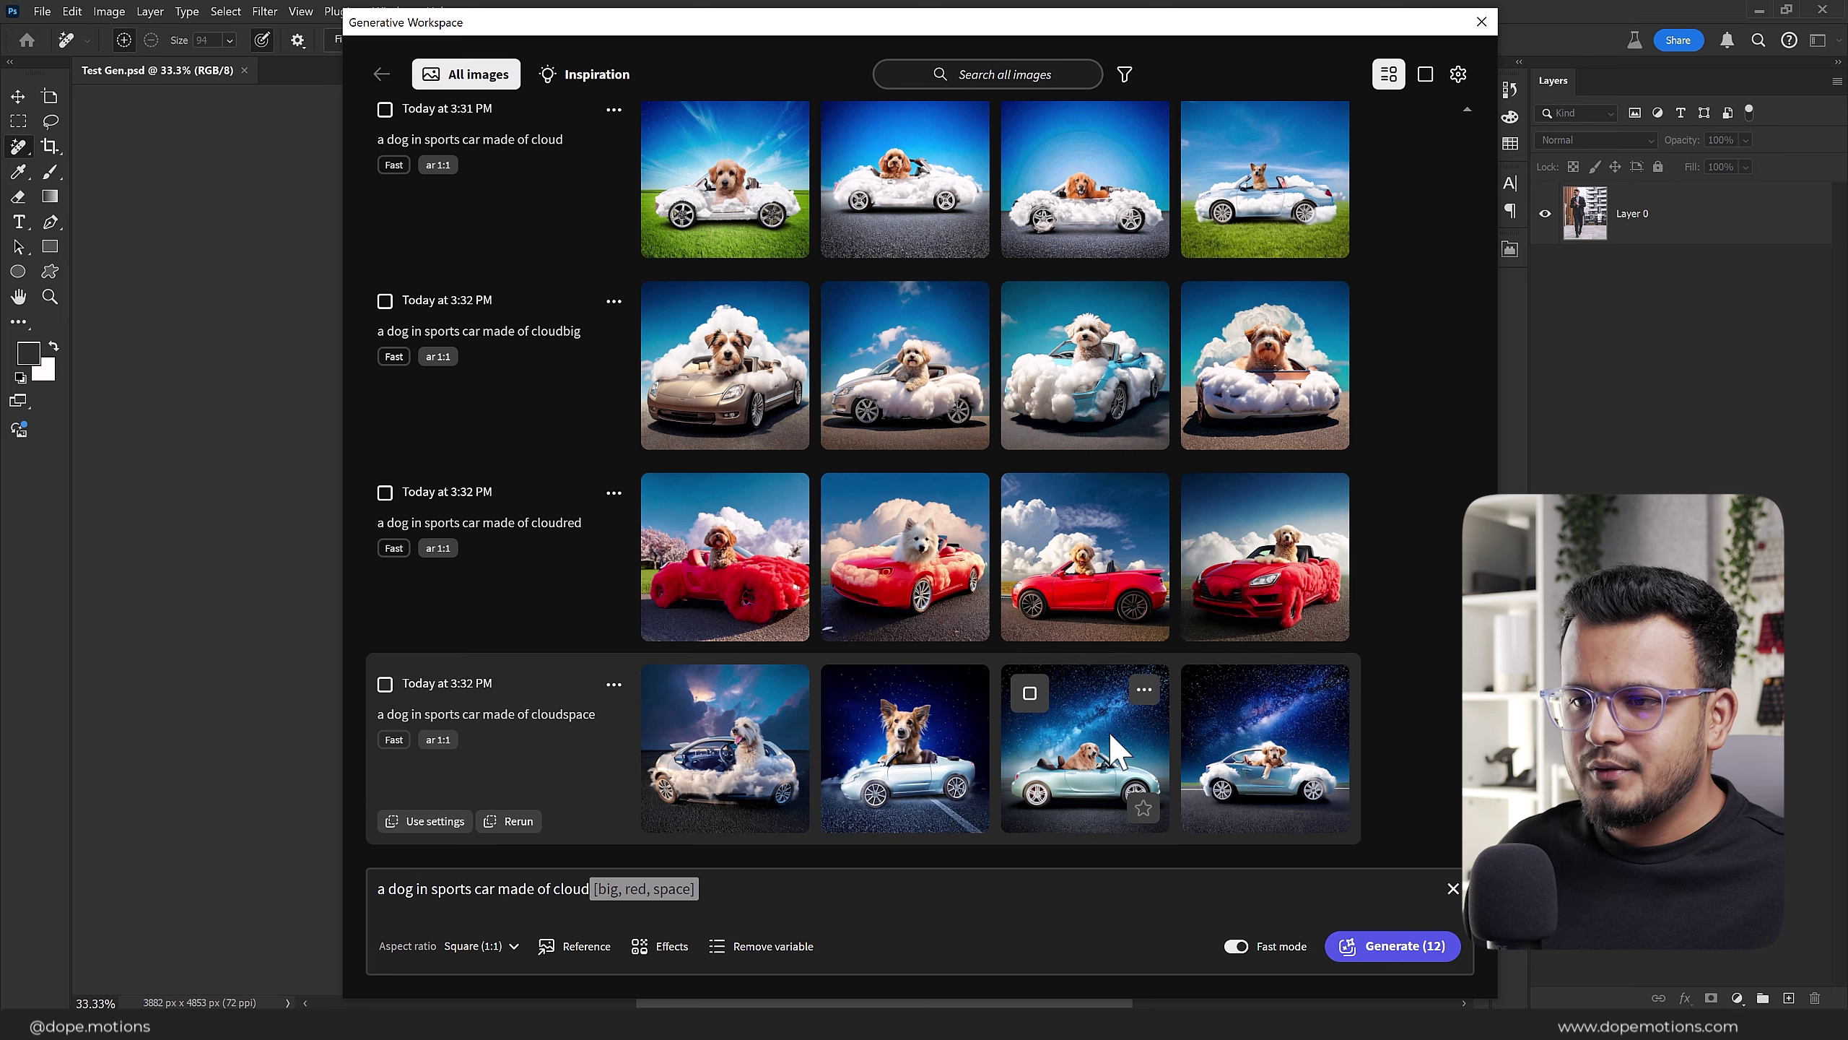
# Step: View the cloudbig images full size, including the tan-car one, then return to the grid
pyautogui.scroll(3, 1092, 539)
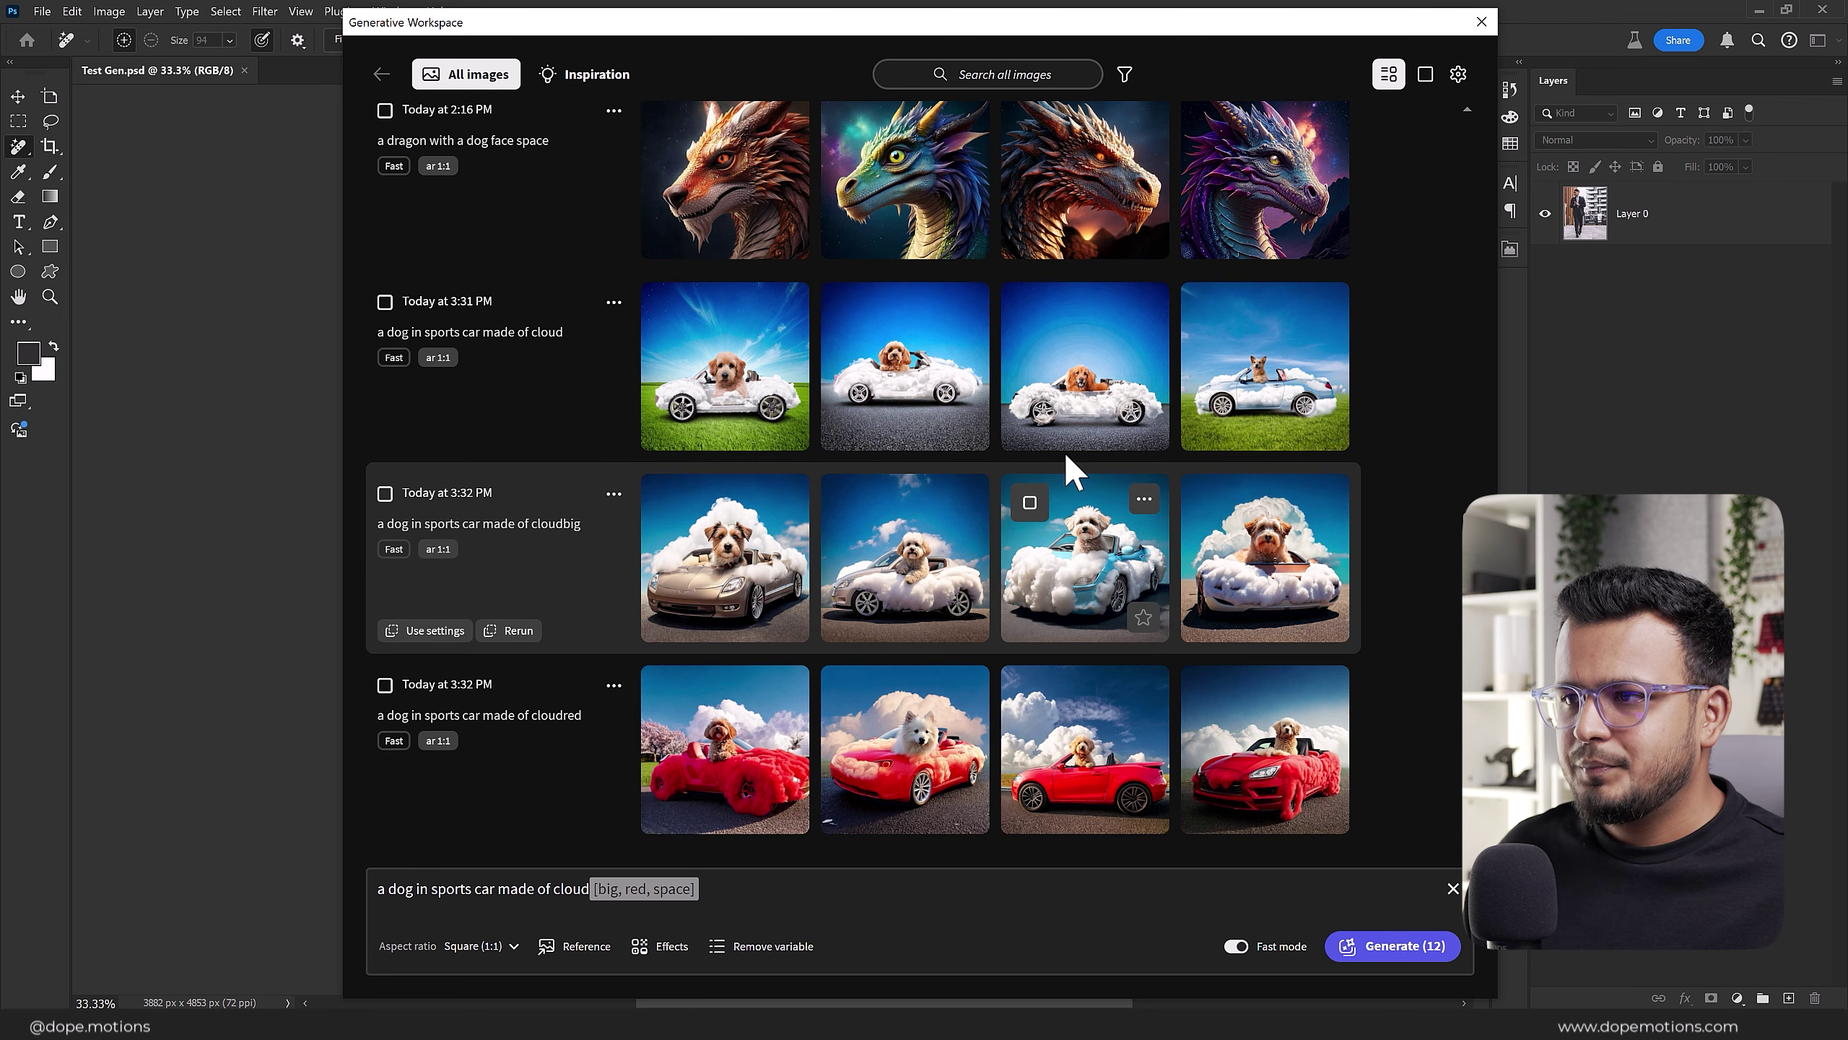
pyautogui.click(1089, 548)
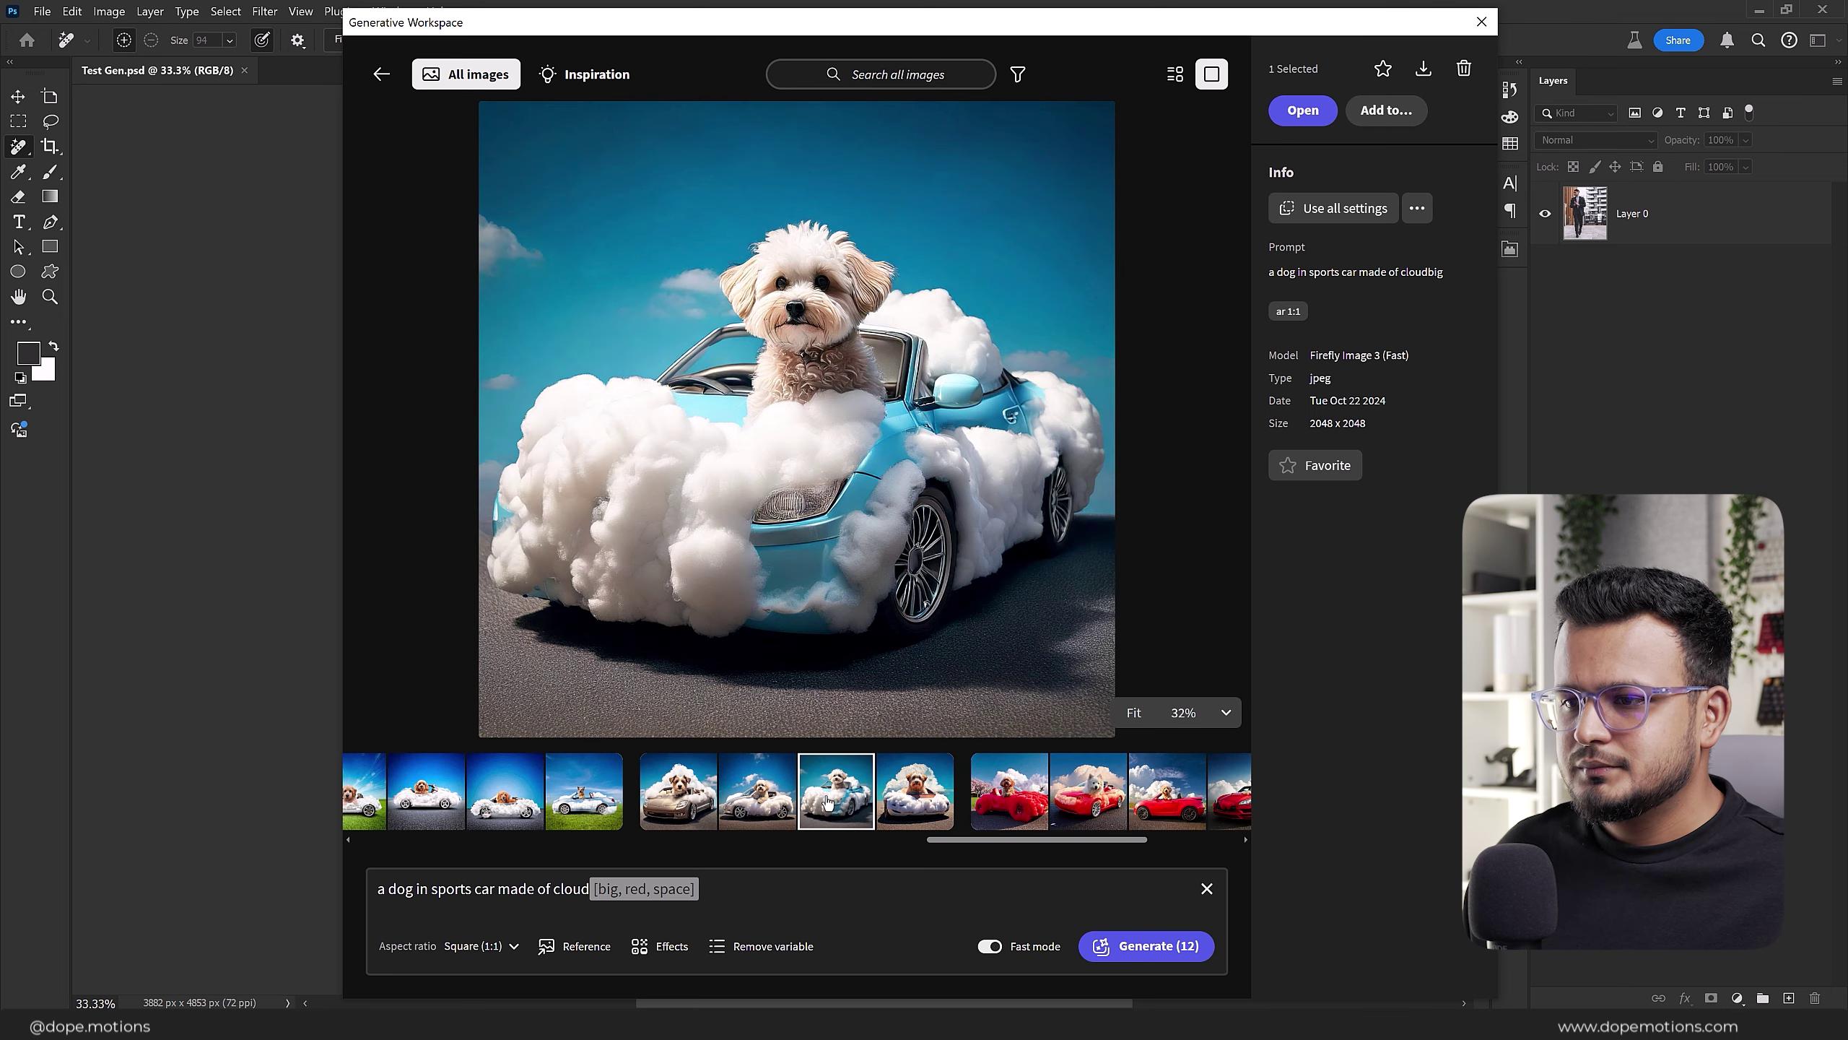
pyautogui.click(925, 816)
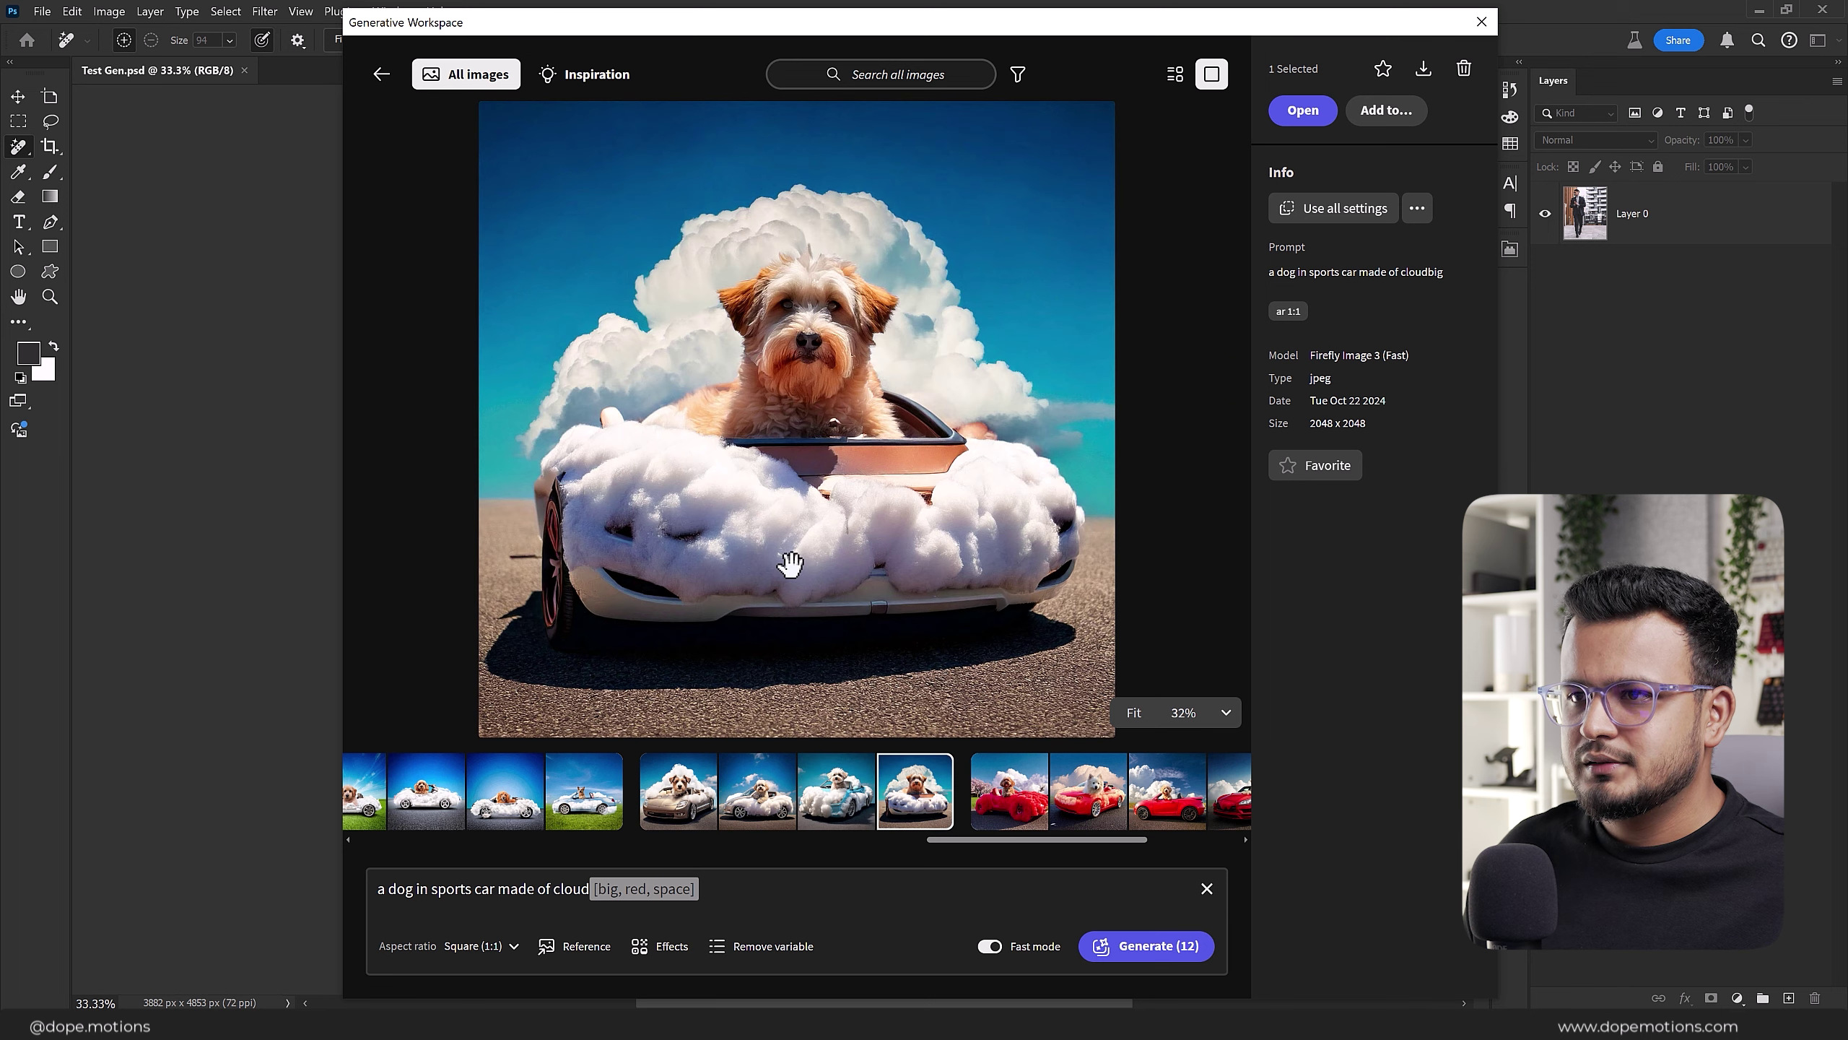
pyautogui.click(676, 792)
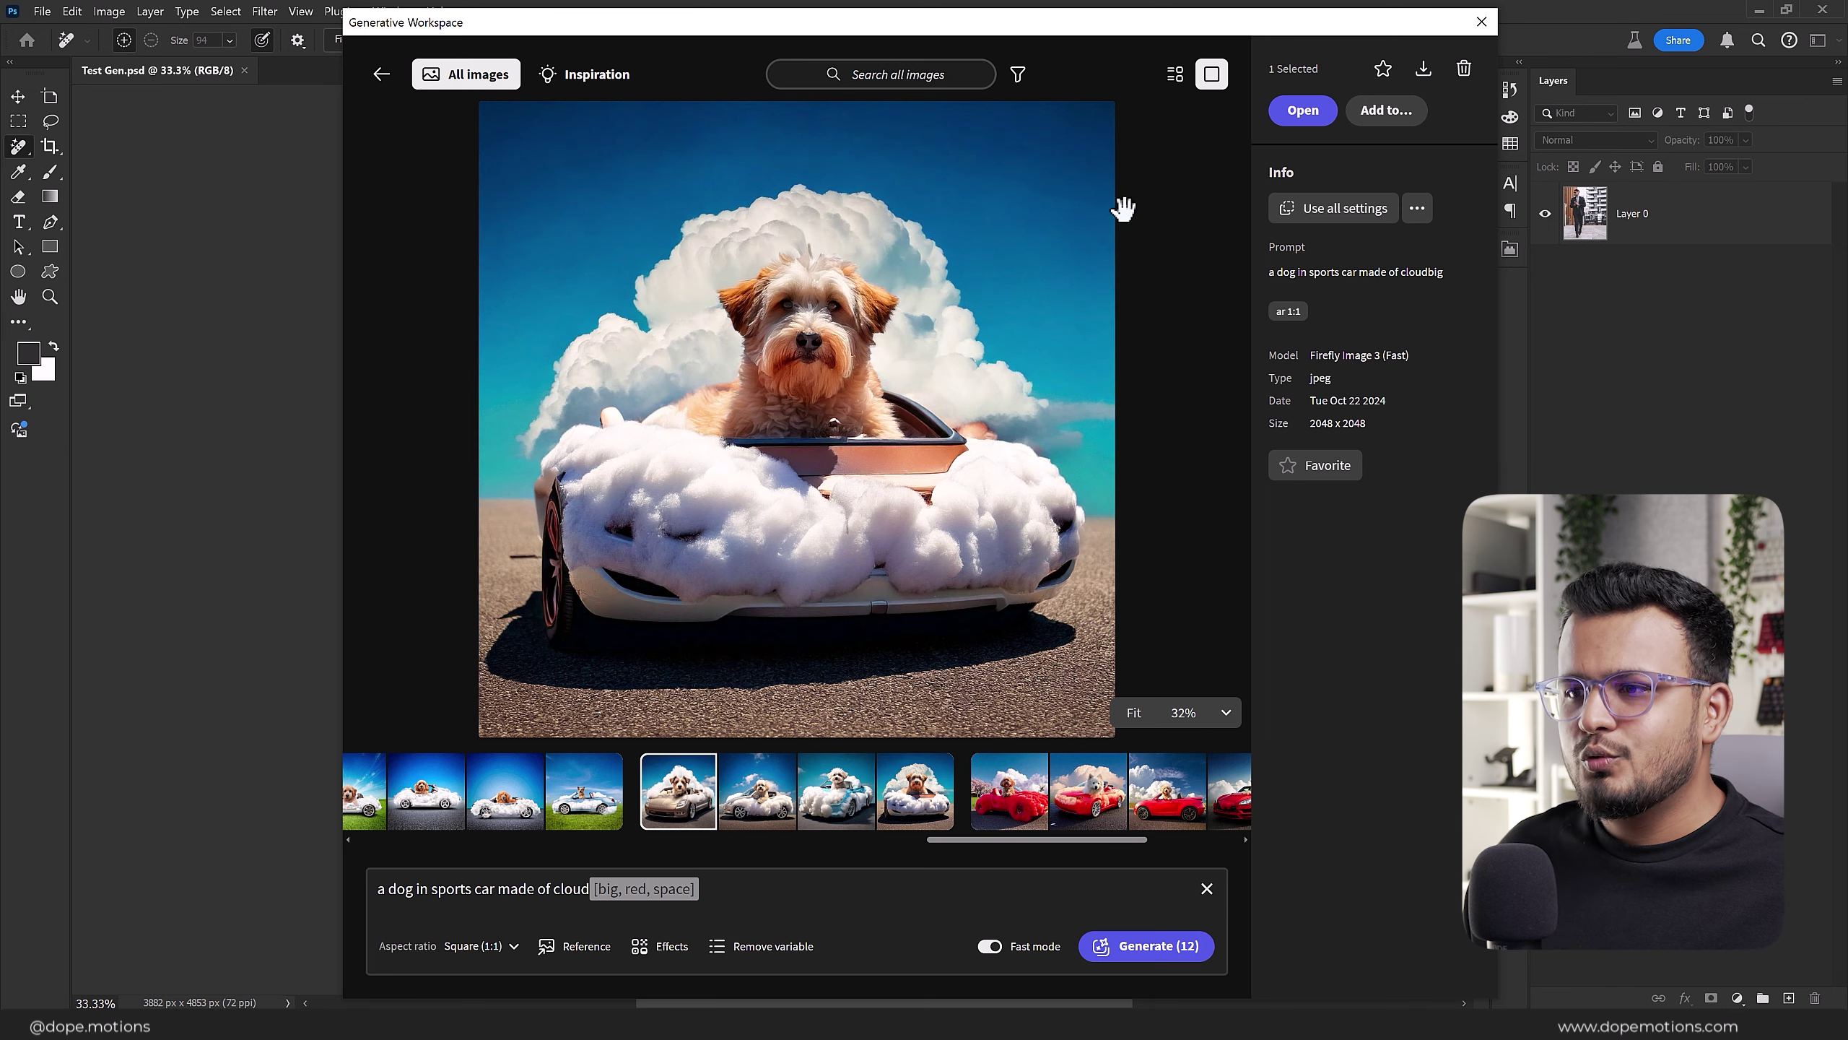
pyautogui.click(382, 74)
# Step: Open the black astronaut dog image full size and return to the grid
pyautogui.scroll(-2, 1026, 608)
pyautogui.scroll(5, 1026, 608)
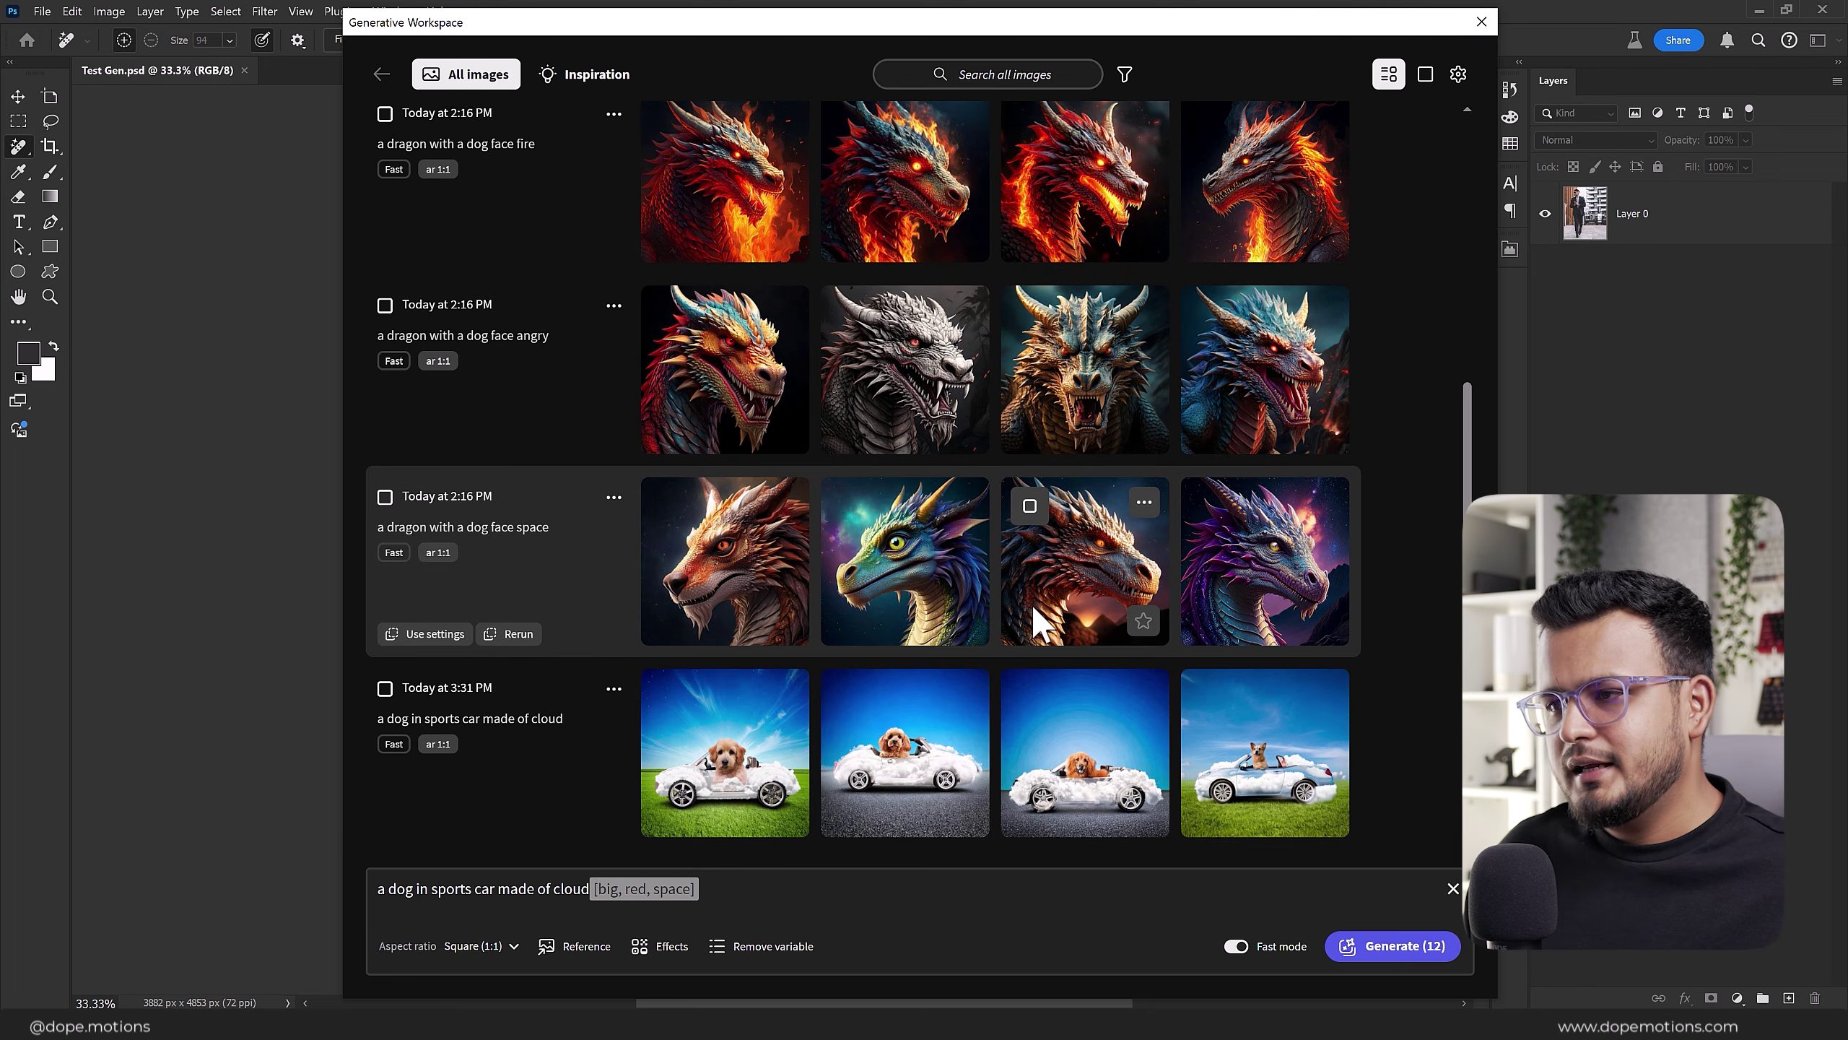
pyautogui.scroll(5, 1037, 623)
pyautogui.scroll(3, 1031, 601)
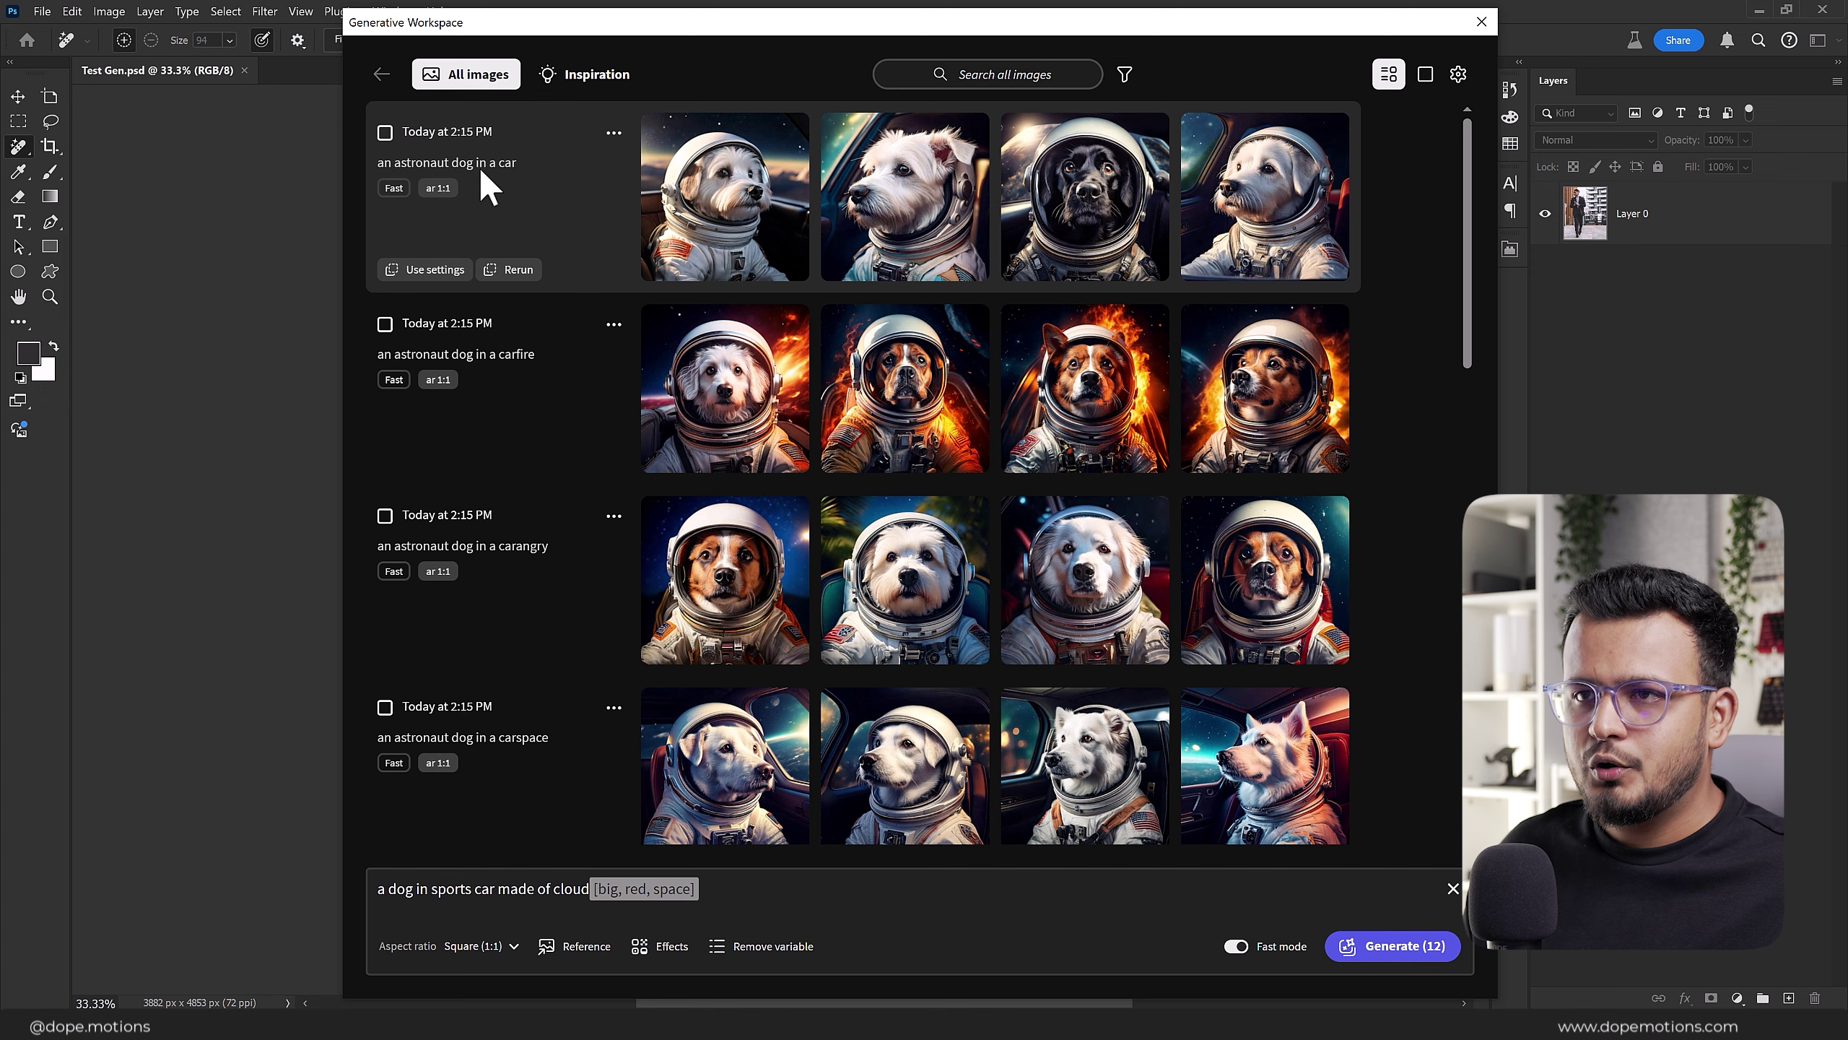
pyautogui.click(1062, 211)
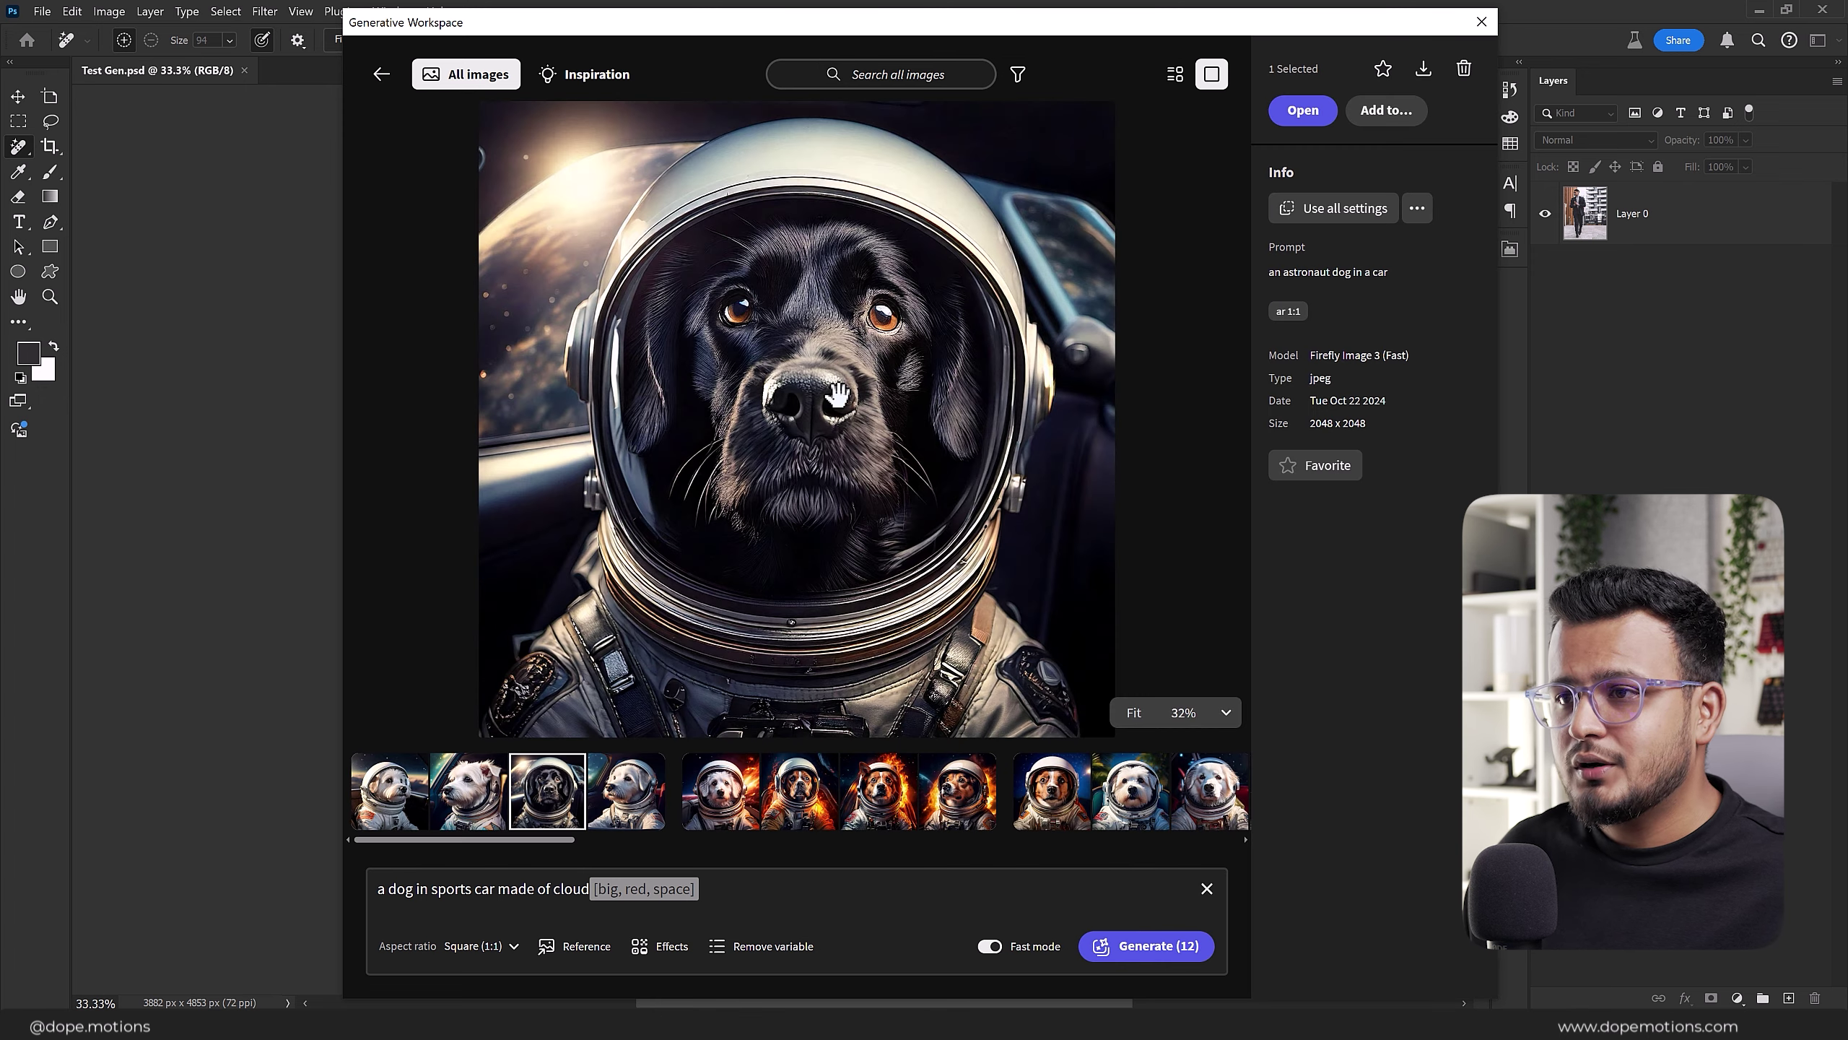
pyautogui.click(381, 76)
# Step: View the space dragon images, including the purple one, and a cloud-car image
pyautogui.scroll(-5, 842, 433)
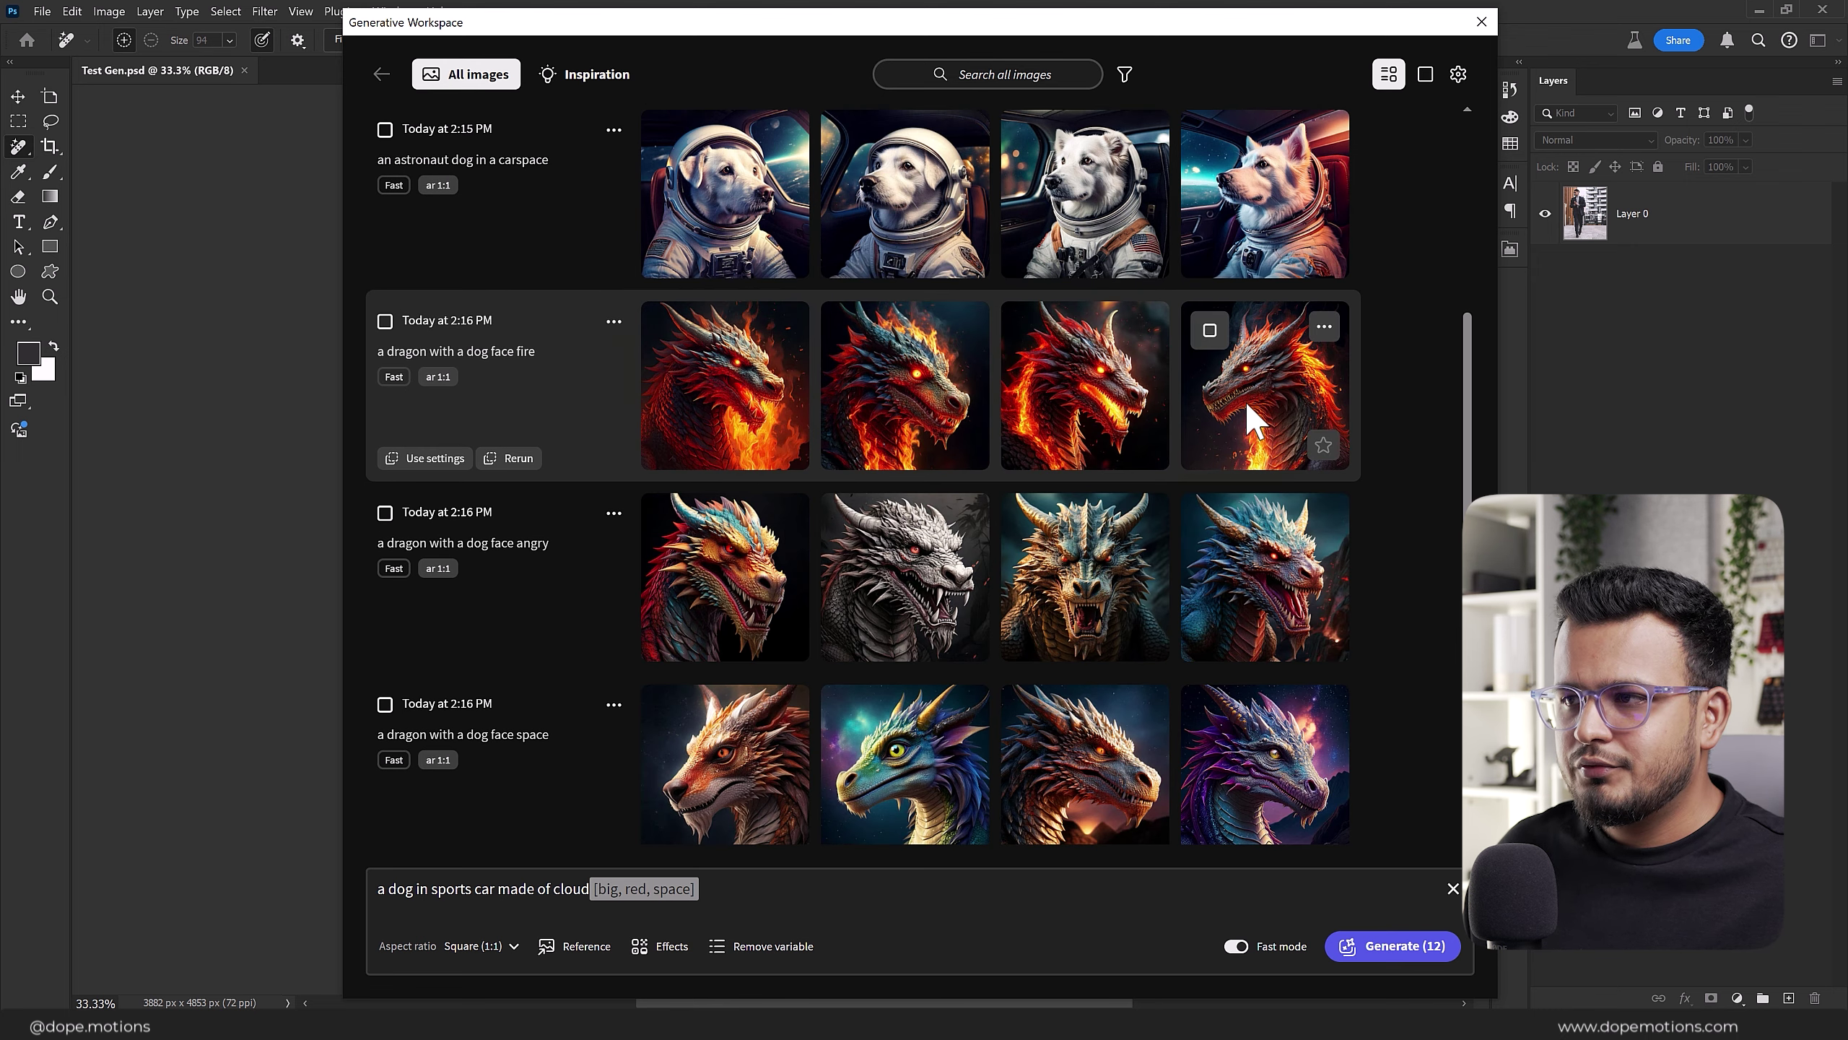
pyautogui.moveTo(904, 385)
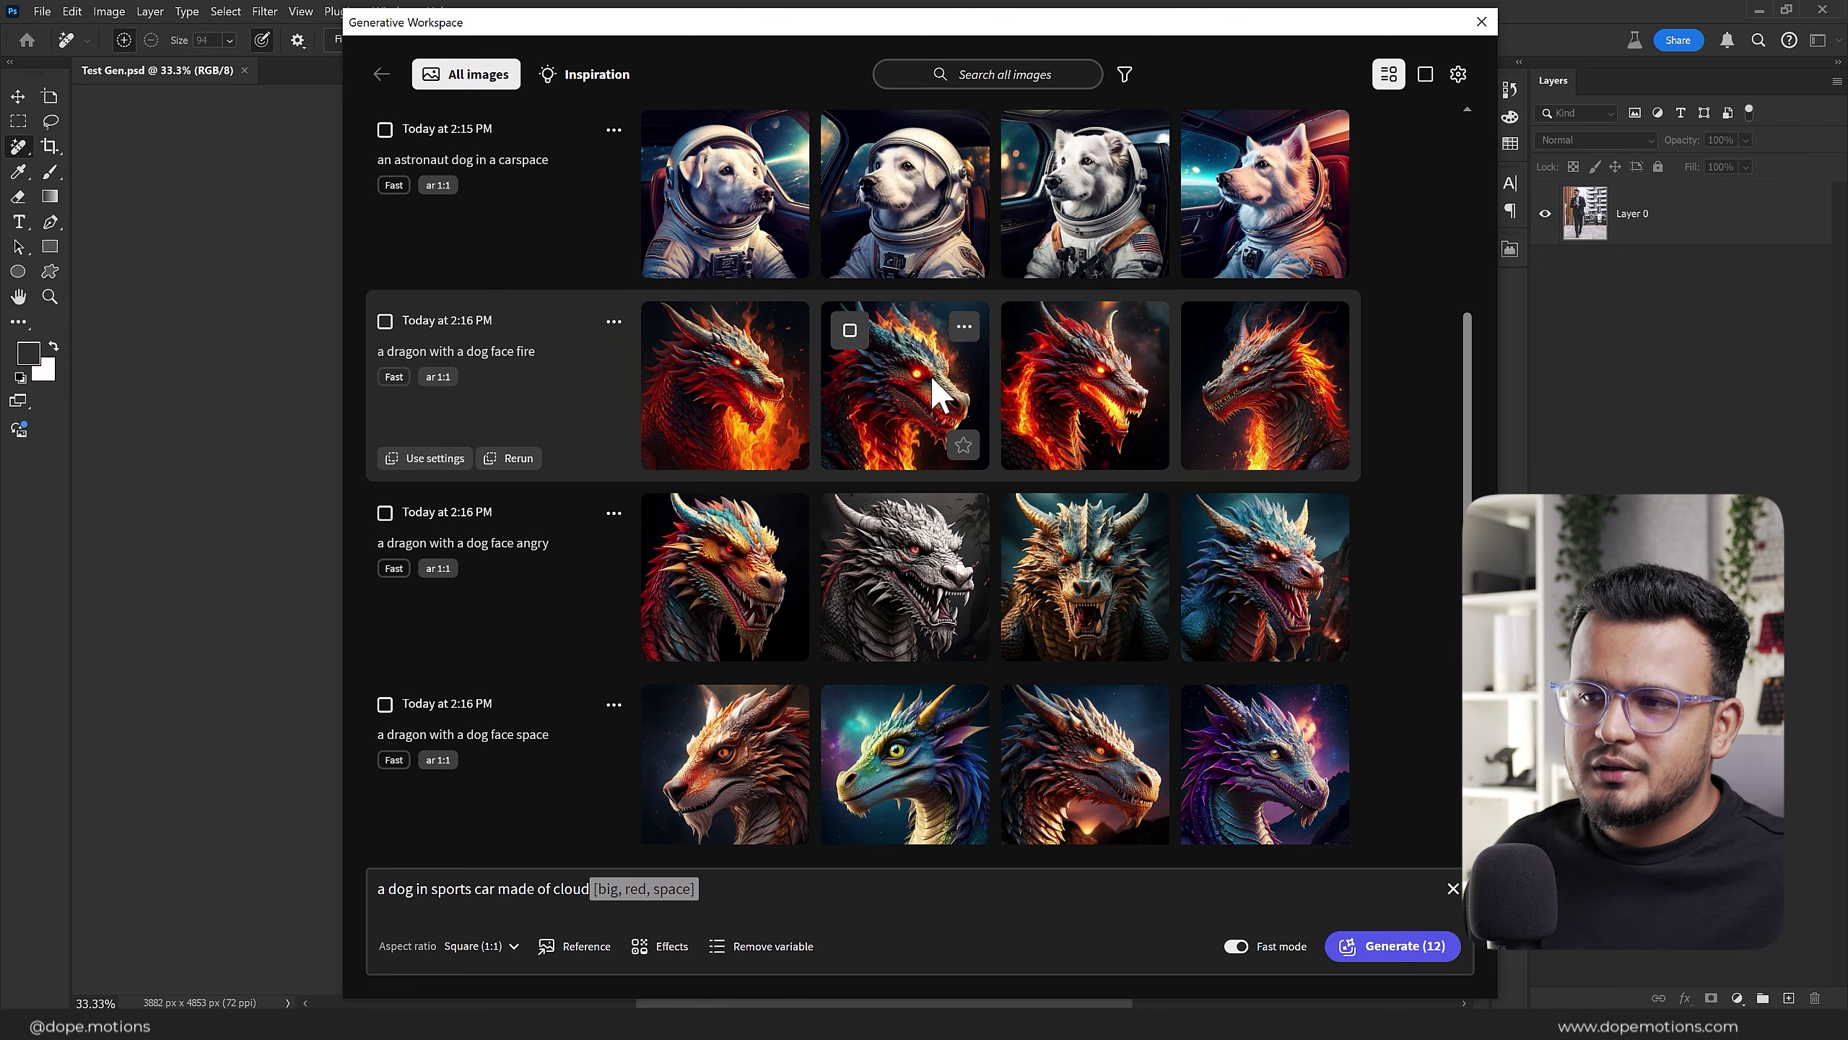
pyautogui.scroll(-2, 759, 441)
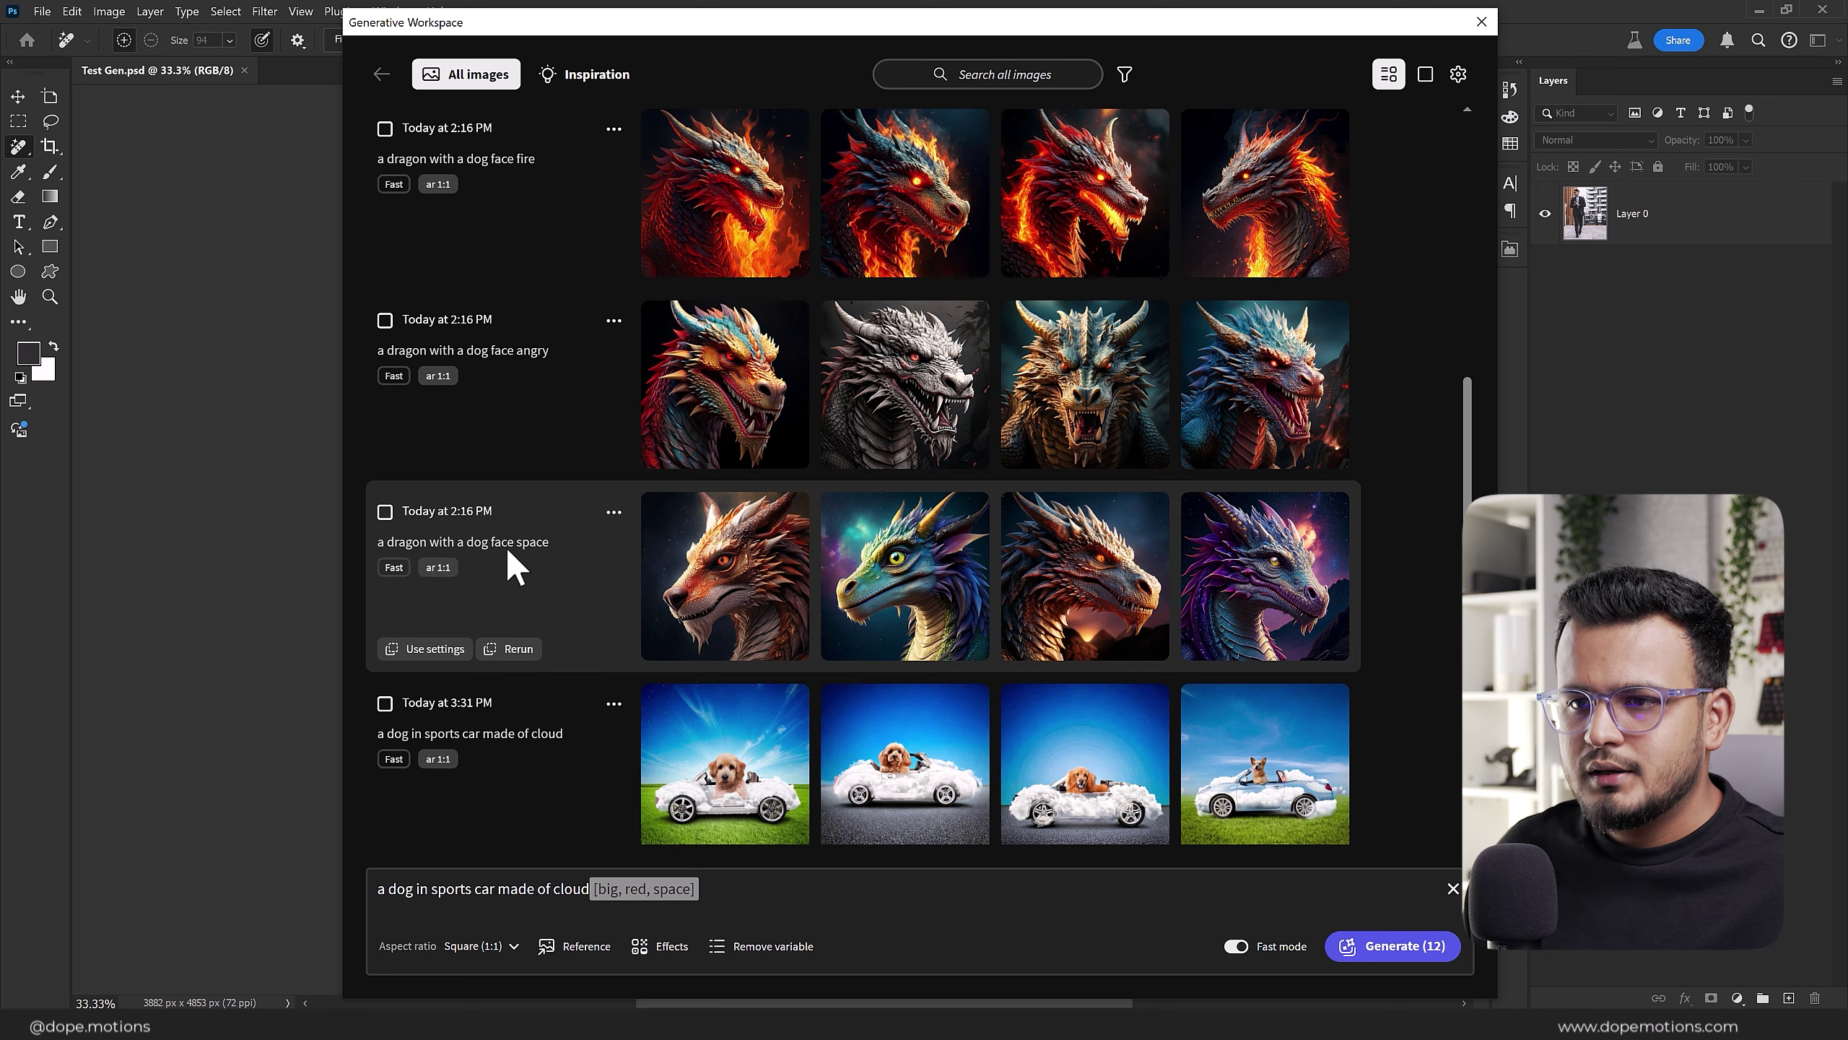
pyautogui.click(863, 586)
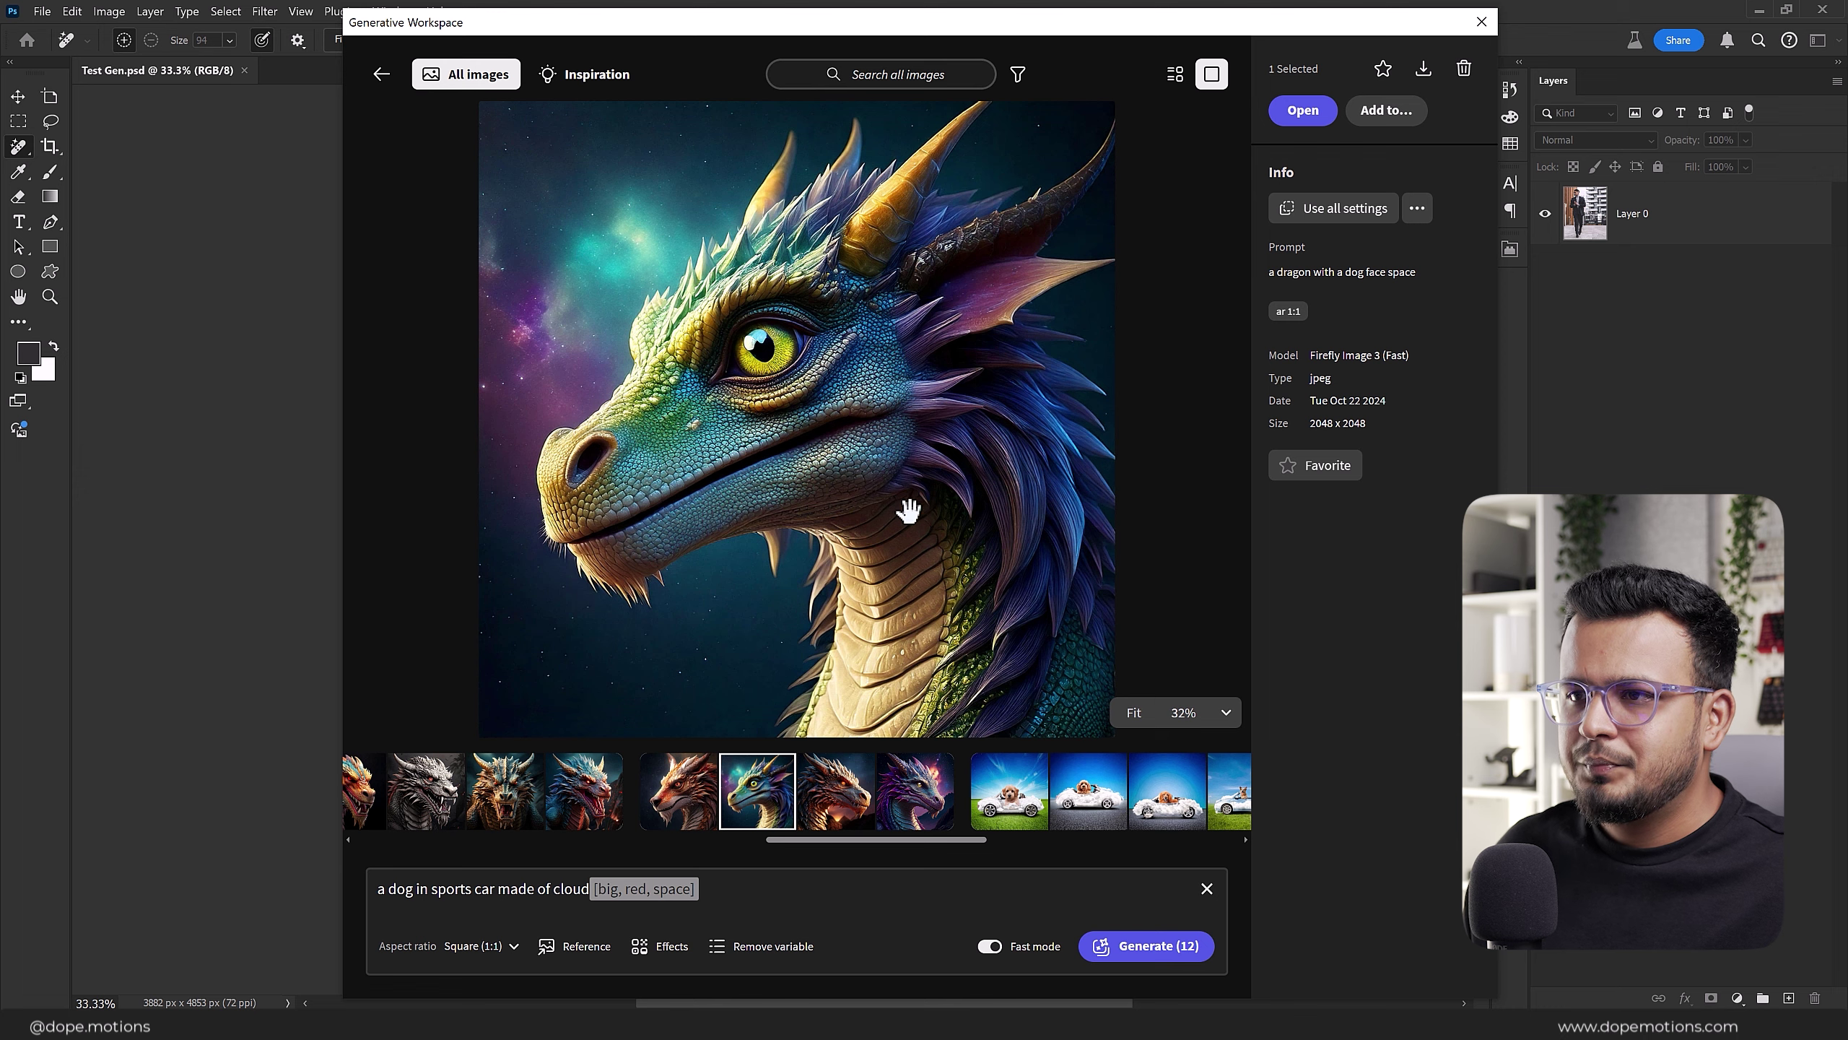
pyautogui.click(908, 785)
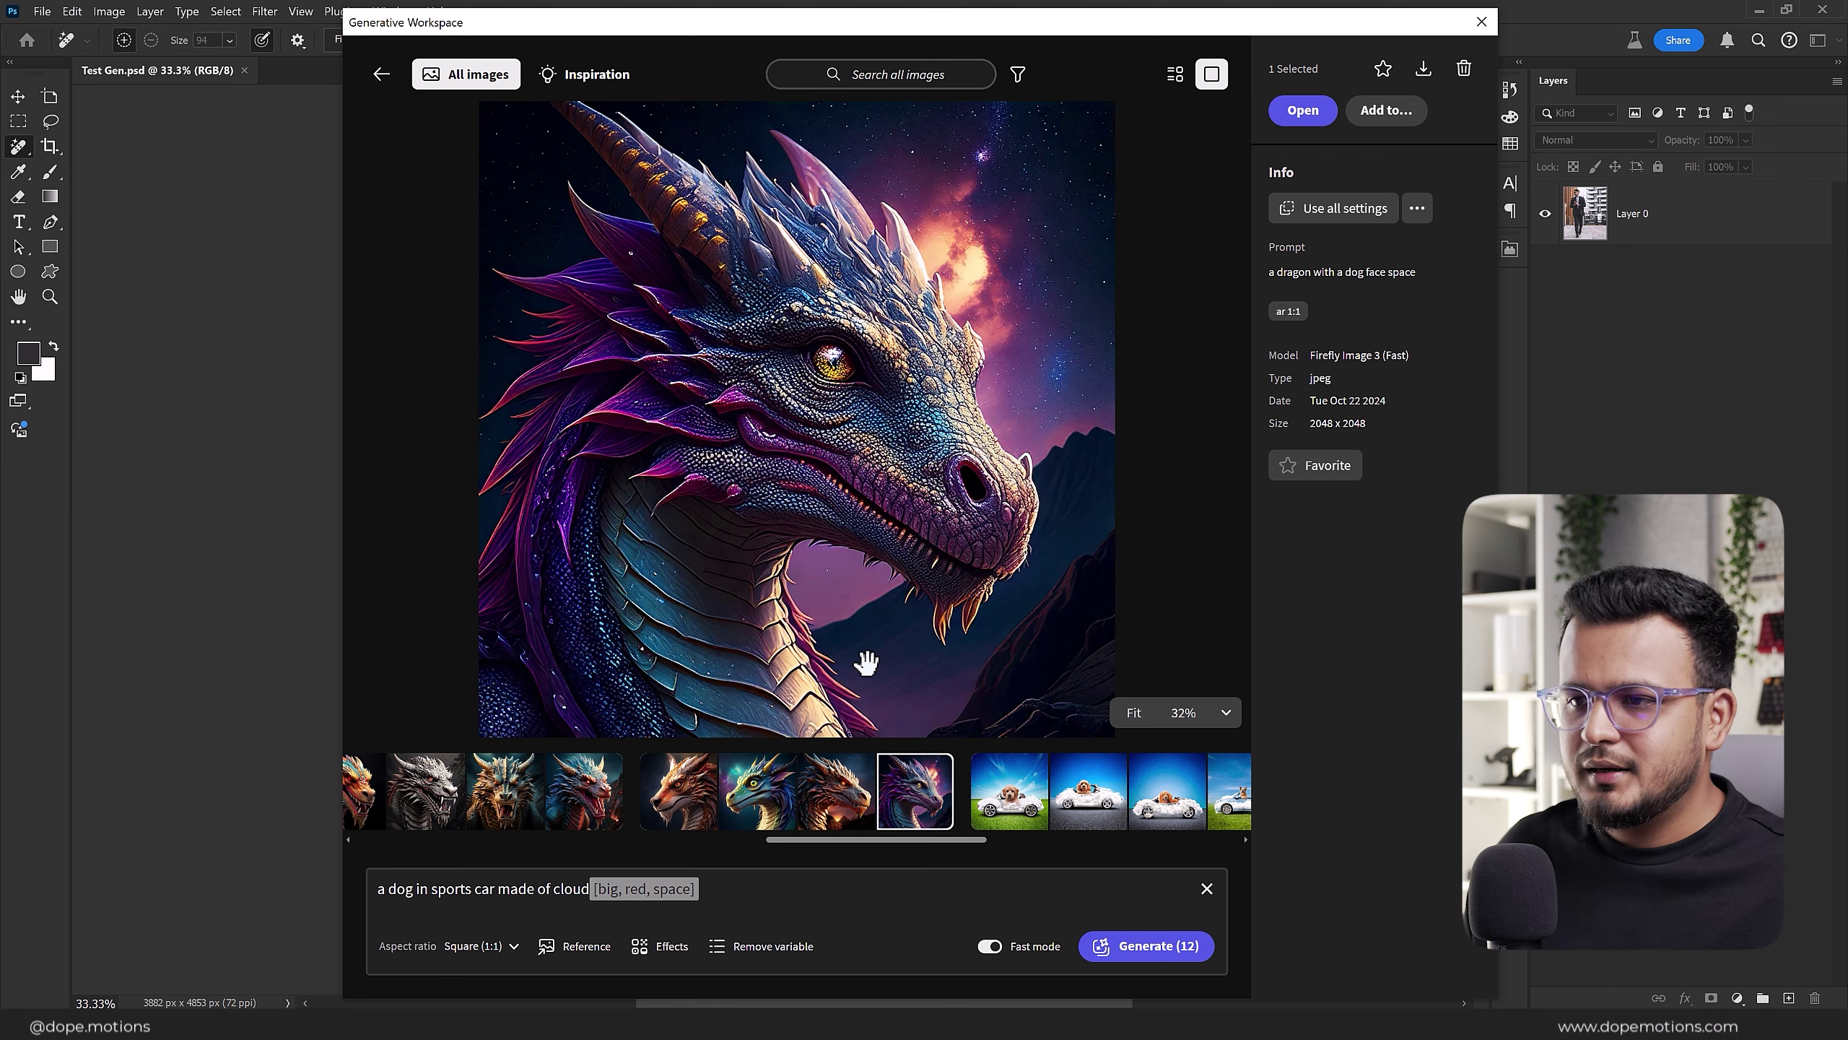
pyautogui.click(1122, 803)
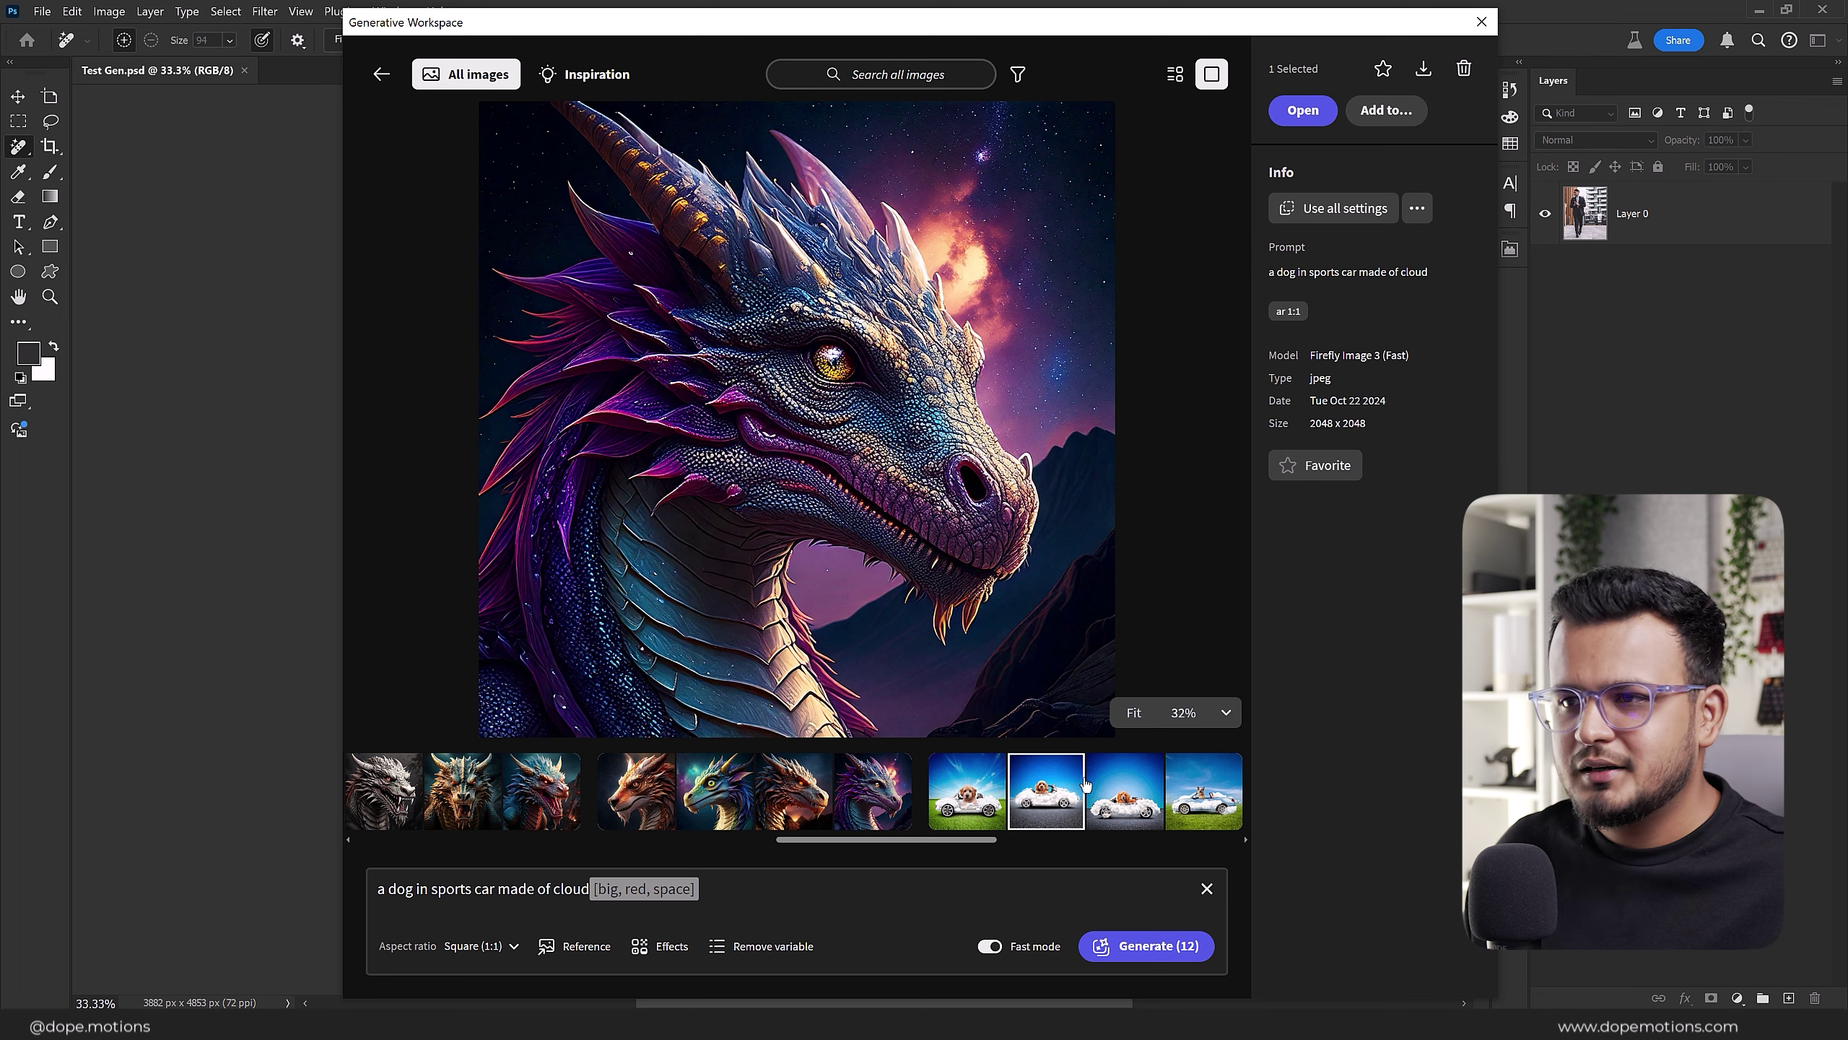
# Step: Leave the Generative Workspace and step the outfit to variation 4/9, white tee with denim shorts
pyautogui.click(380, 76)
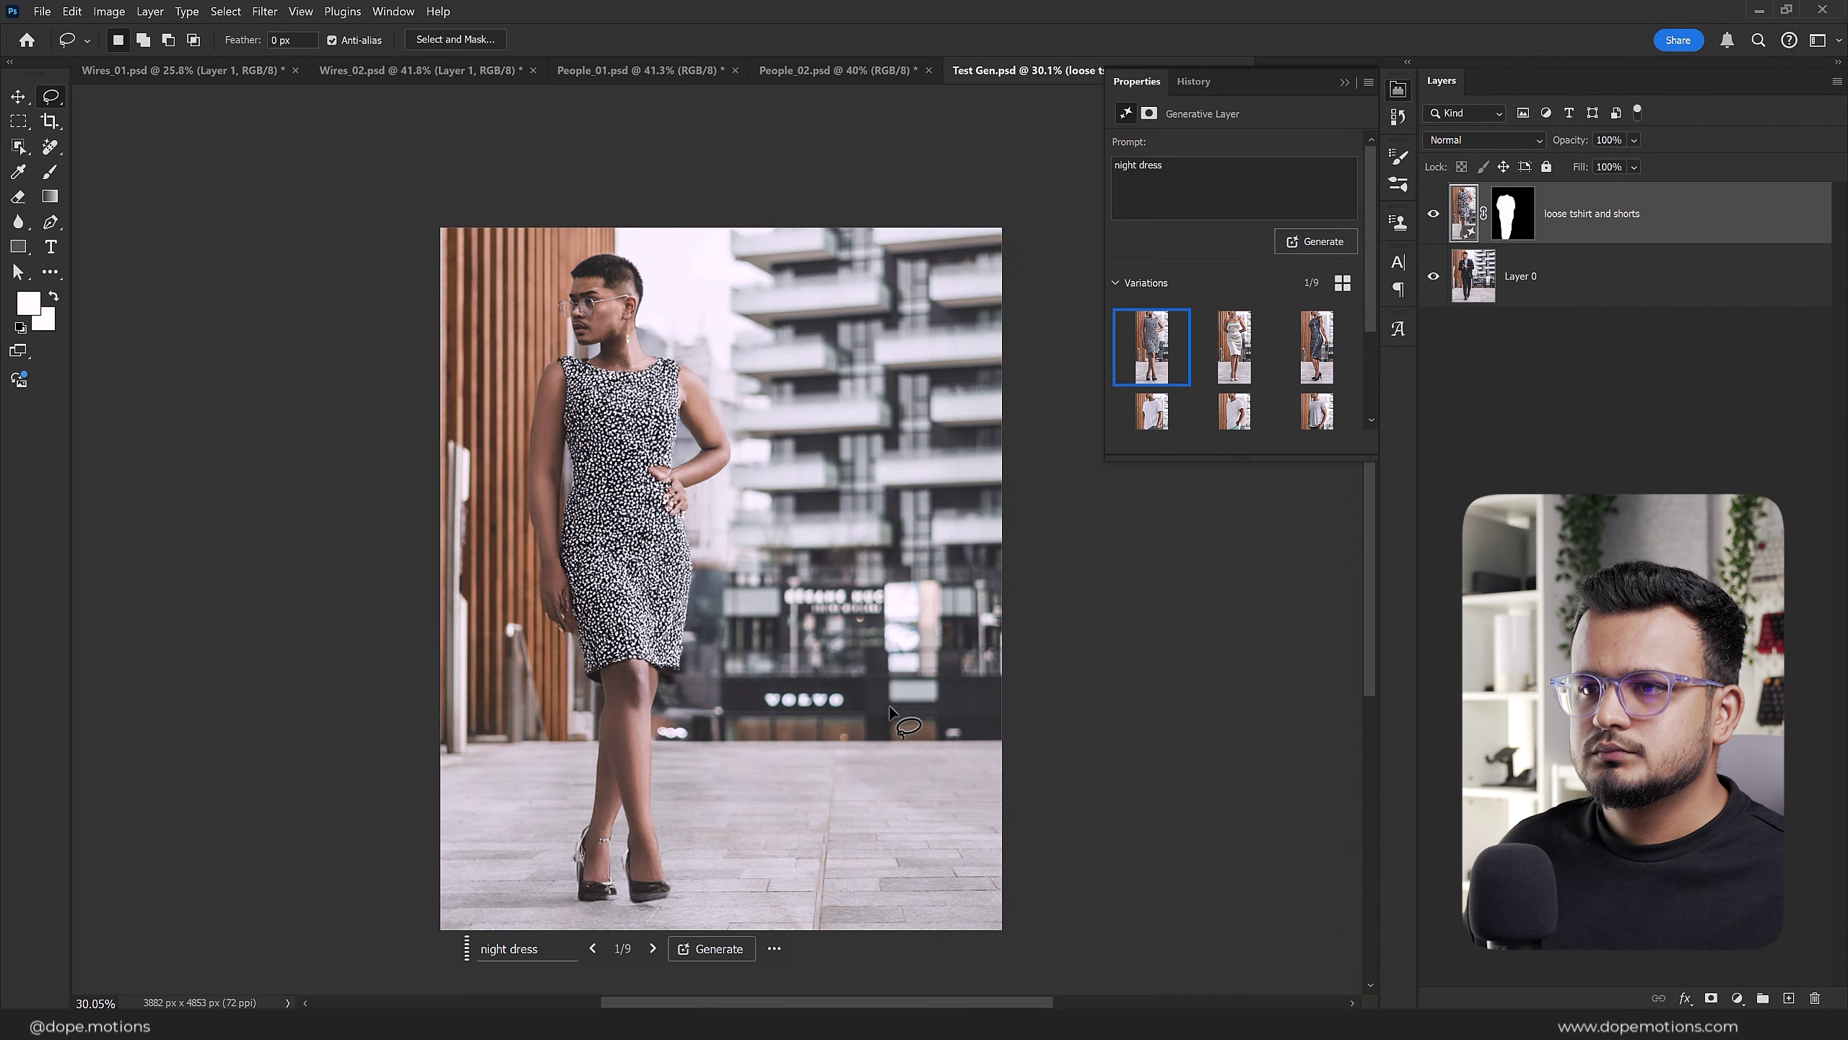
pyautogui.click(652, 948)
pyautogui.click(653, 949)
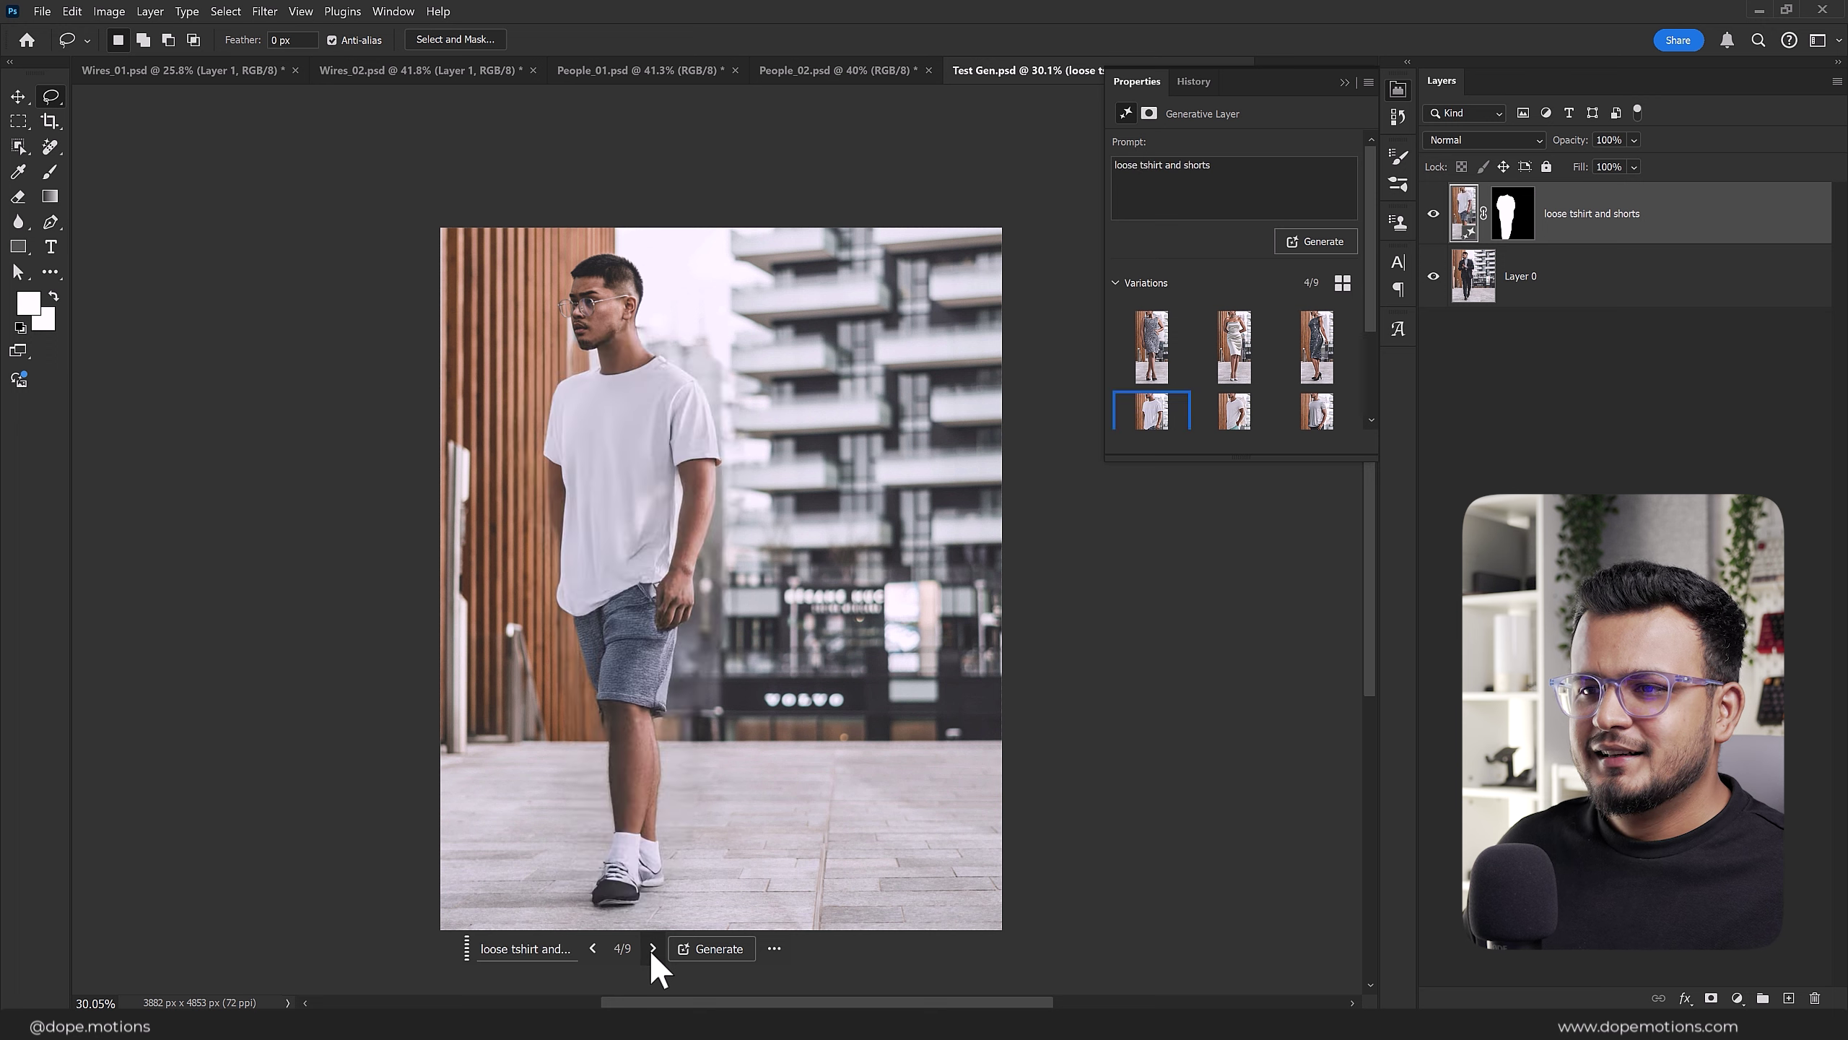